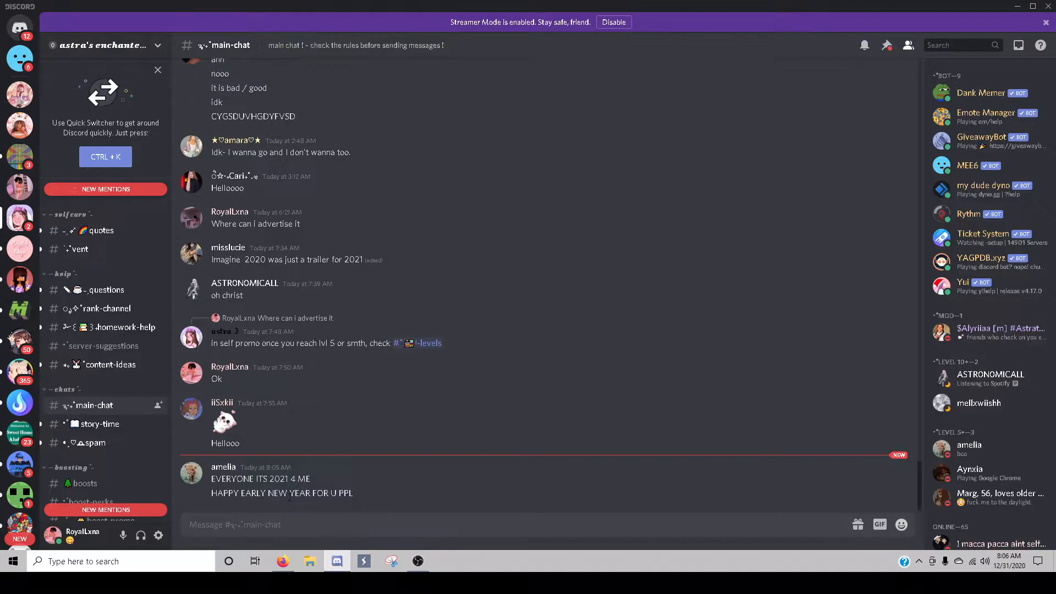
- Open the gfx-critiques channel of the PicklePie on YouTube server and view the posted pink character GFX enlarged
left_click(26, 98)
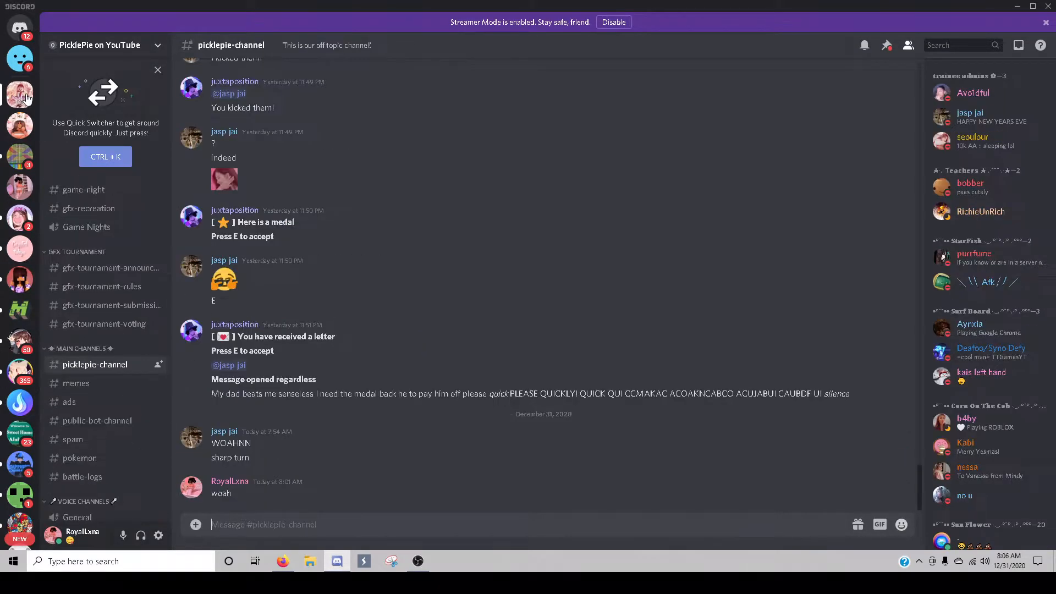
scroll(110, 382, "down", 2)
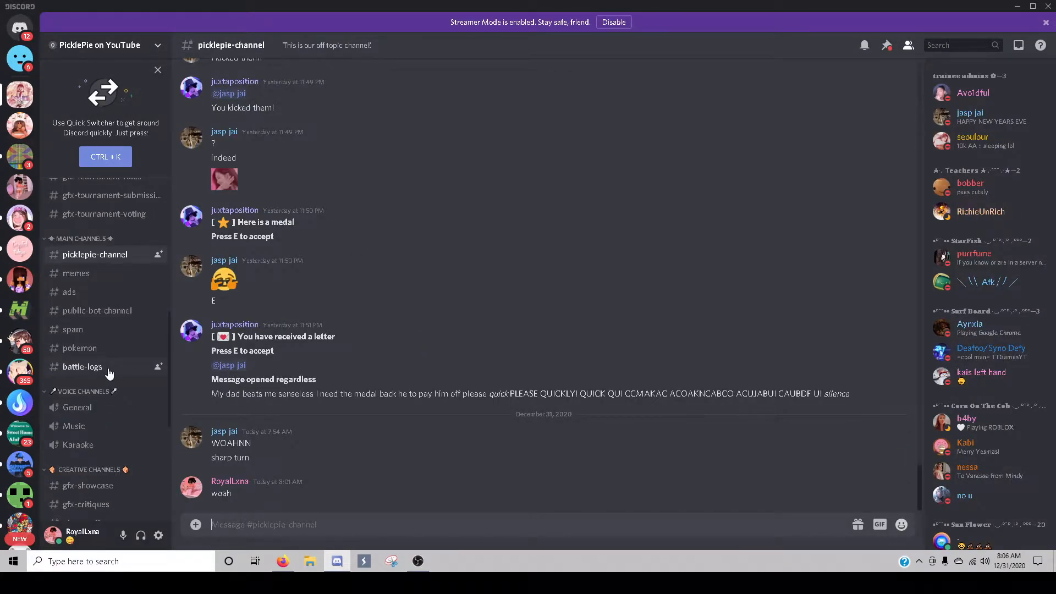
scroll(88, 316, "up", 4)
scroll(123, 321, "down", 7)
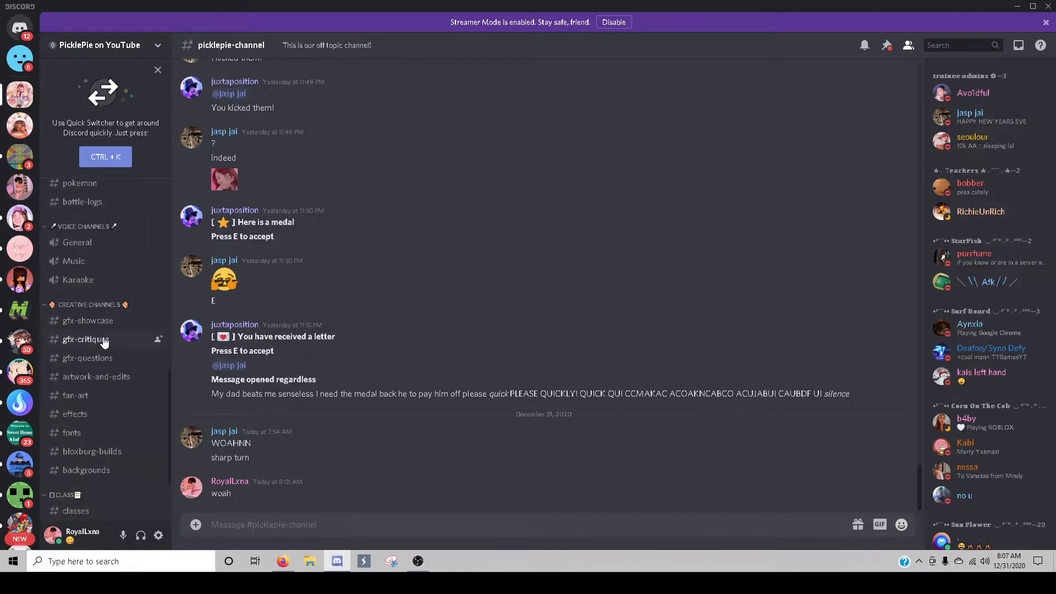
left_click(106, 327)
left_click(86, 339)
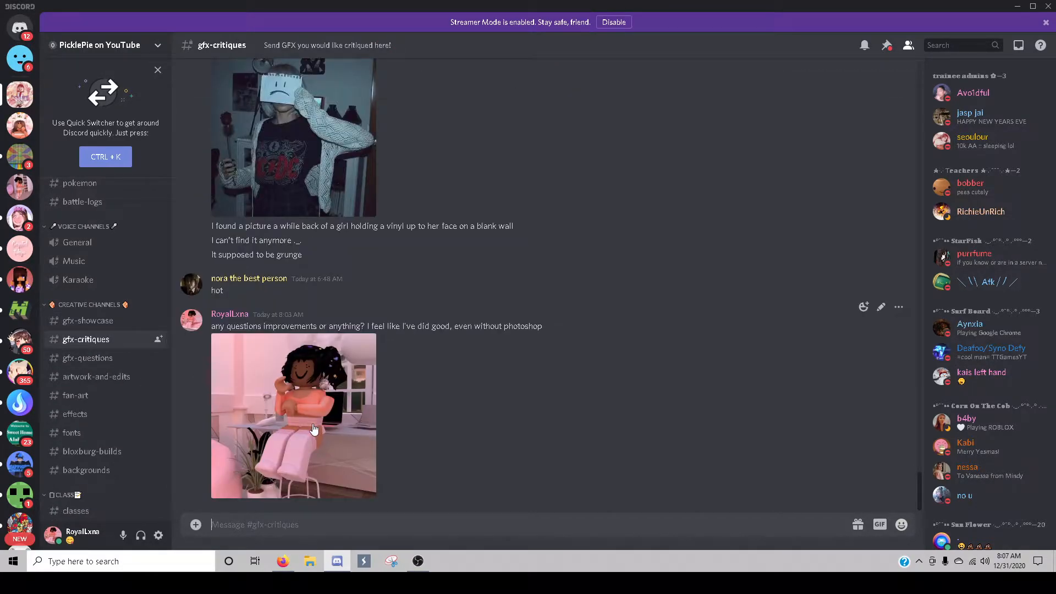
left_click(335, 404)
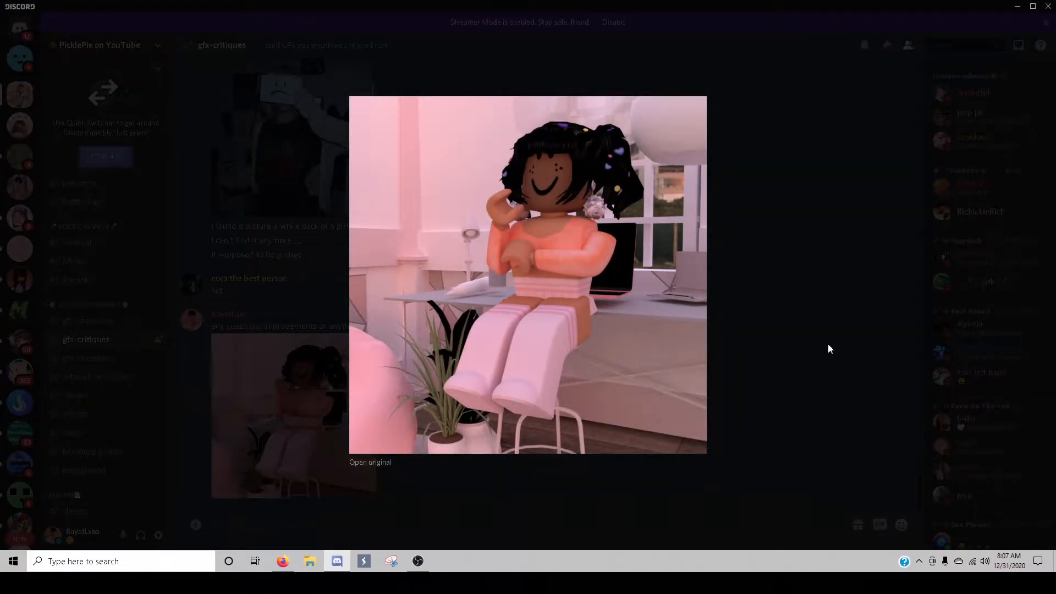
left_click(780, 351)
- Minimise Discord and launch Roblox Studio from the desktop
left_click(1017, 6)
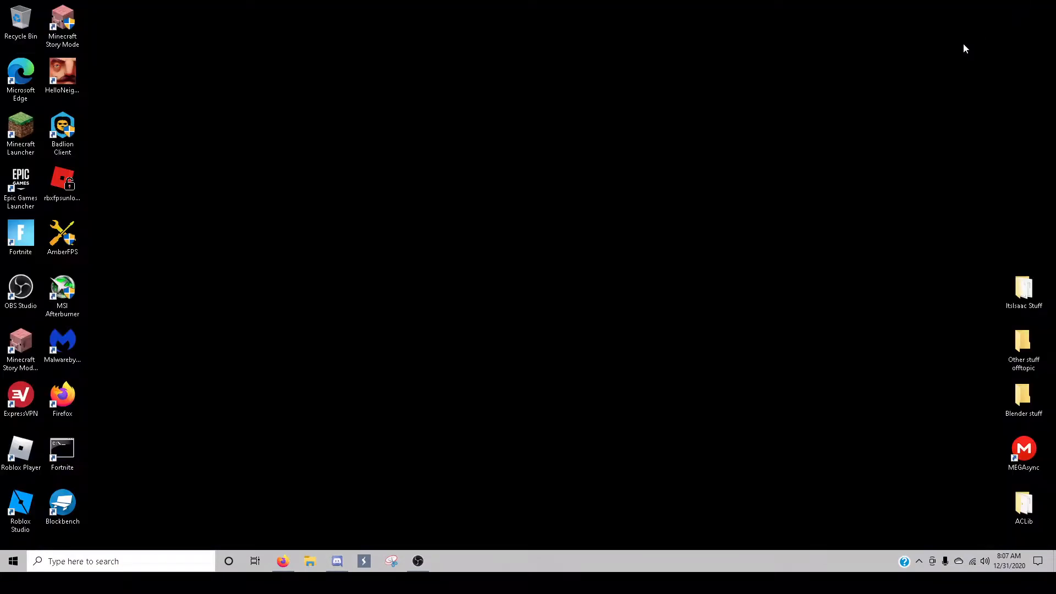
left_click(20, 518)
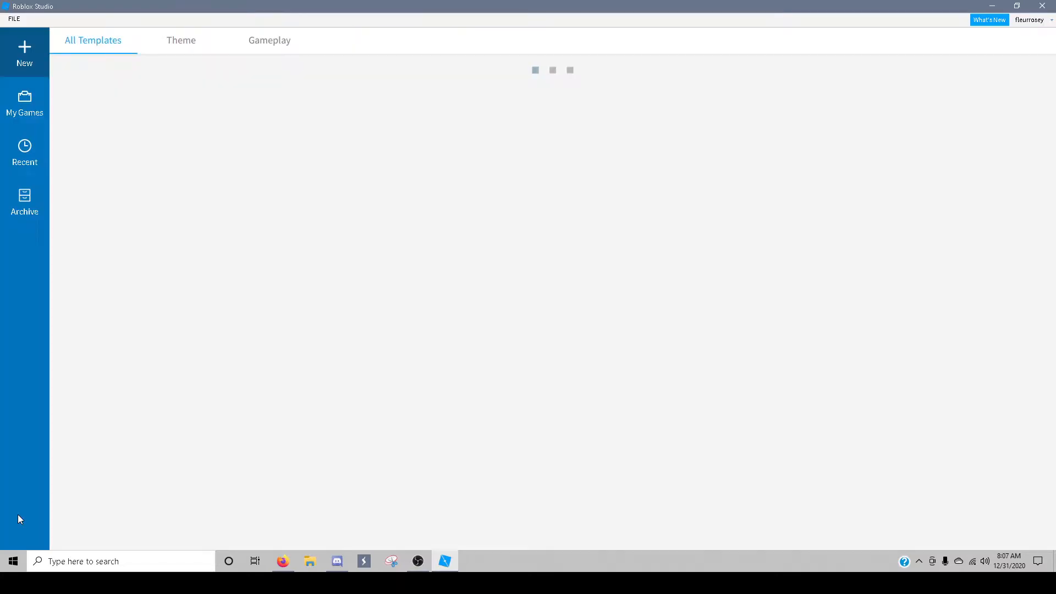
key("super+e")
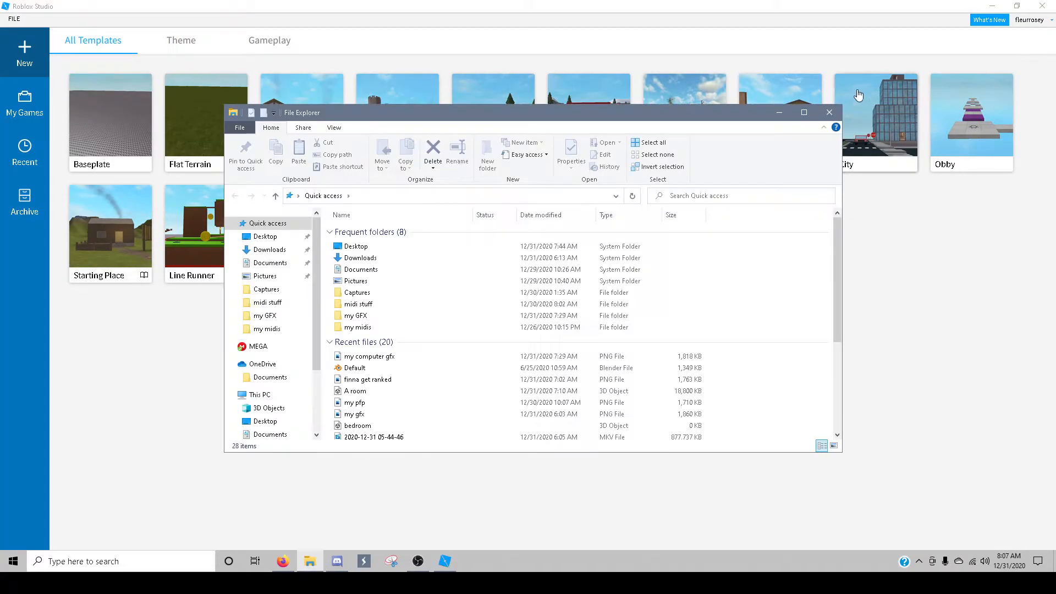
left_click(829, 113)
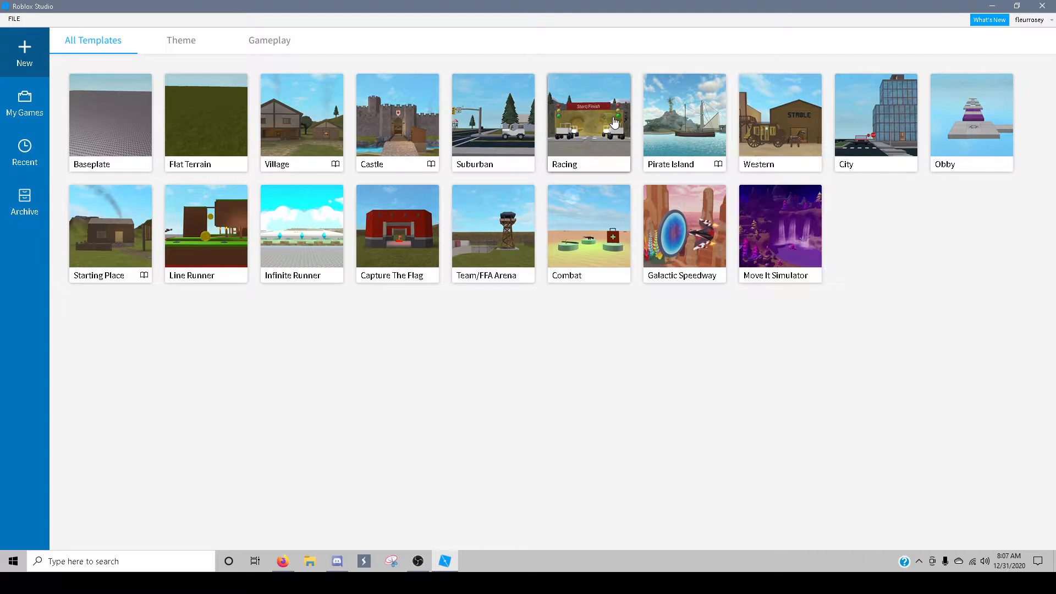
key("ctrl+shift+Escape")
left_click_drag(582, 117, 582, 305)
left_click(91, 204)
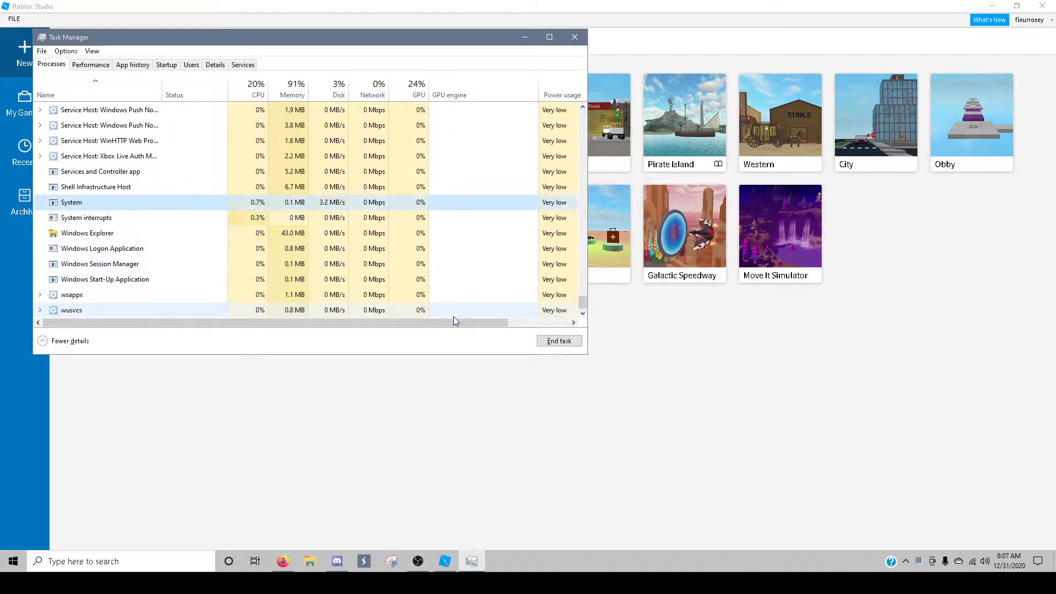
left_click(574, 37)
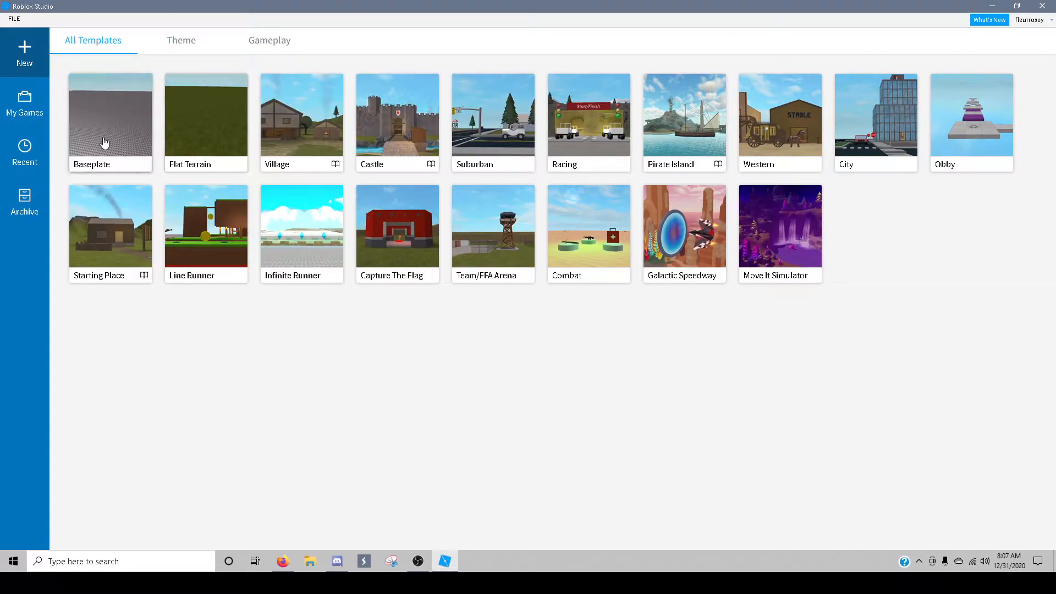
- Create a new place from the Baseplate template and search the model library for "aesthetic vibe room"
left_click(105, 143)
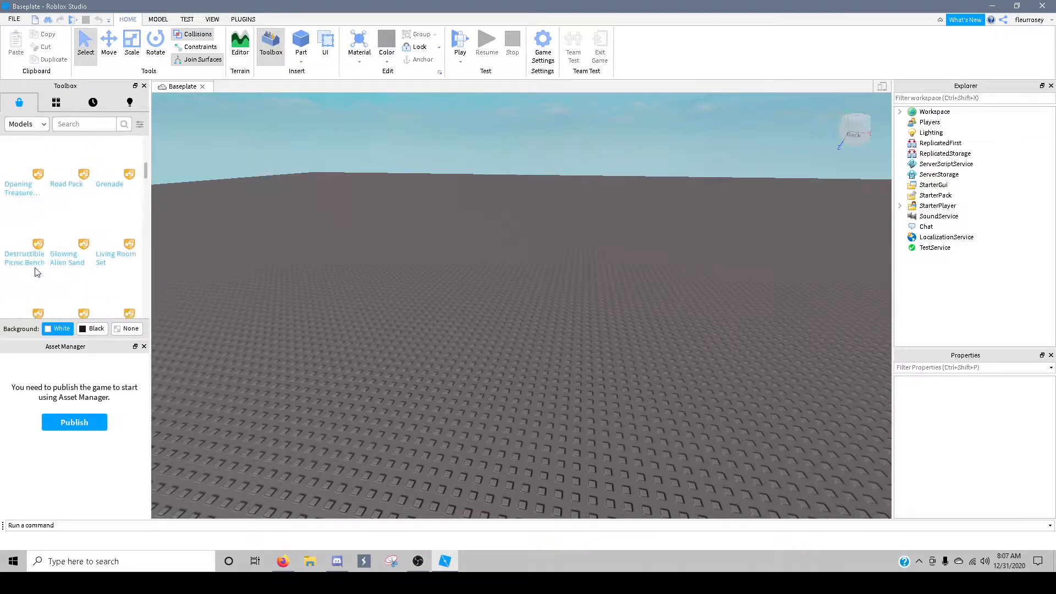
mouse_move(85, 189)
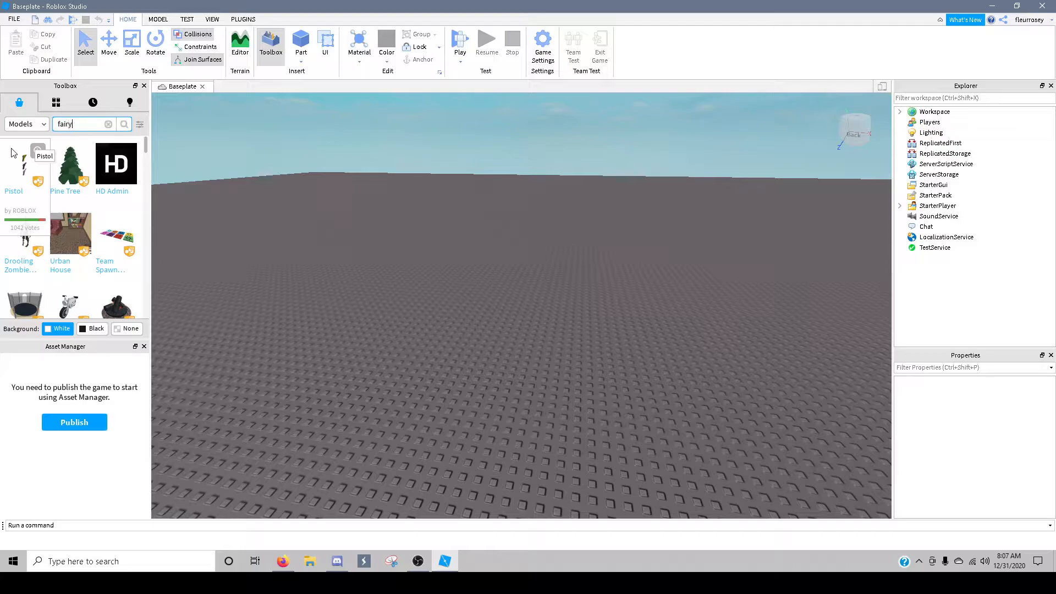
key("Return")
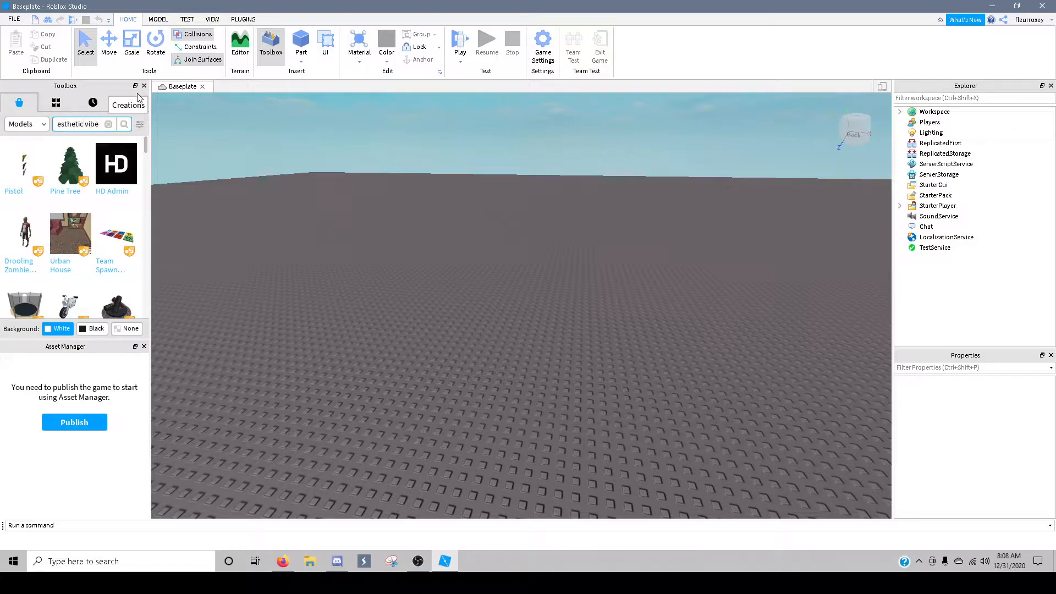
type("room")
key("Return")
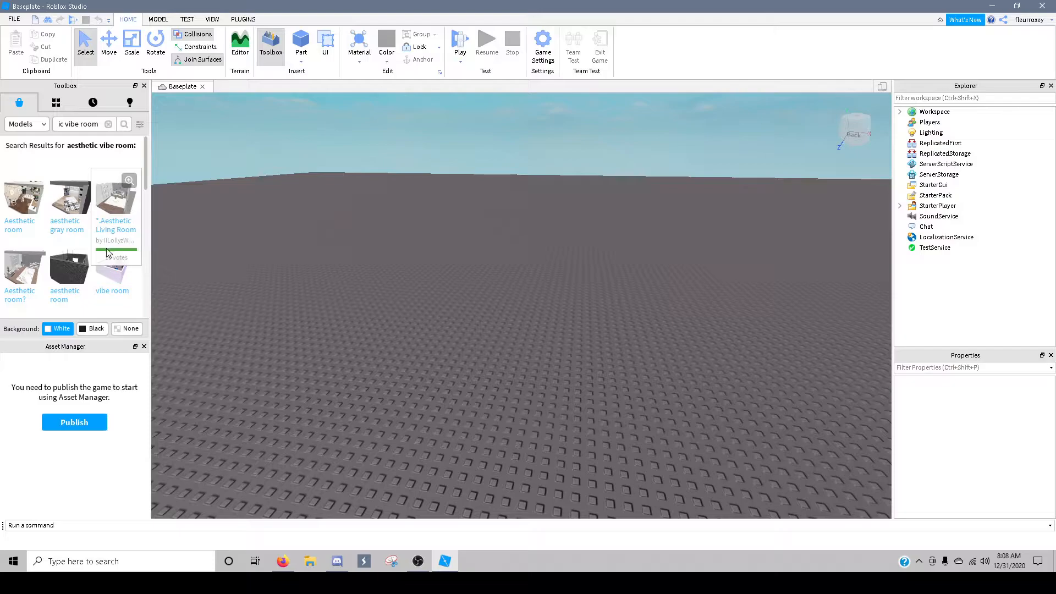
- Try out the aesthetic gray room model on the baseplate and delete it again
left_click(55, 216)
scroll(687, 325, "up", 5)
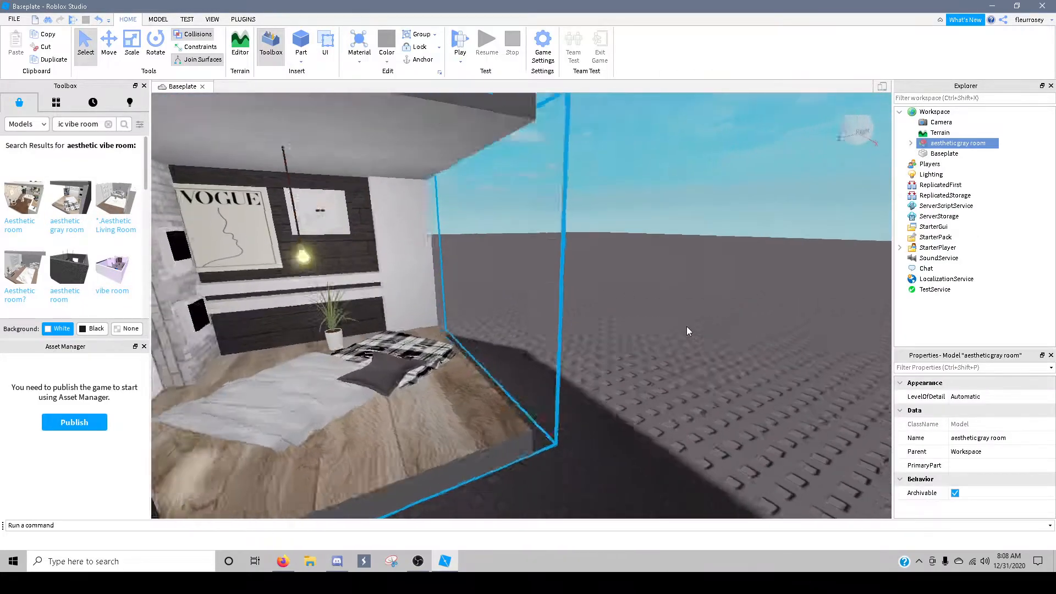
scroll(686, 326, "up", 2)
right_click_drag(686, 326, 605, 326)
scroll(687, 326, "down", 4)
scroll(686, 326, "up", 5)
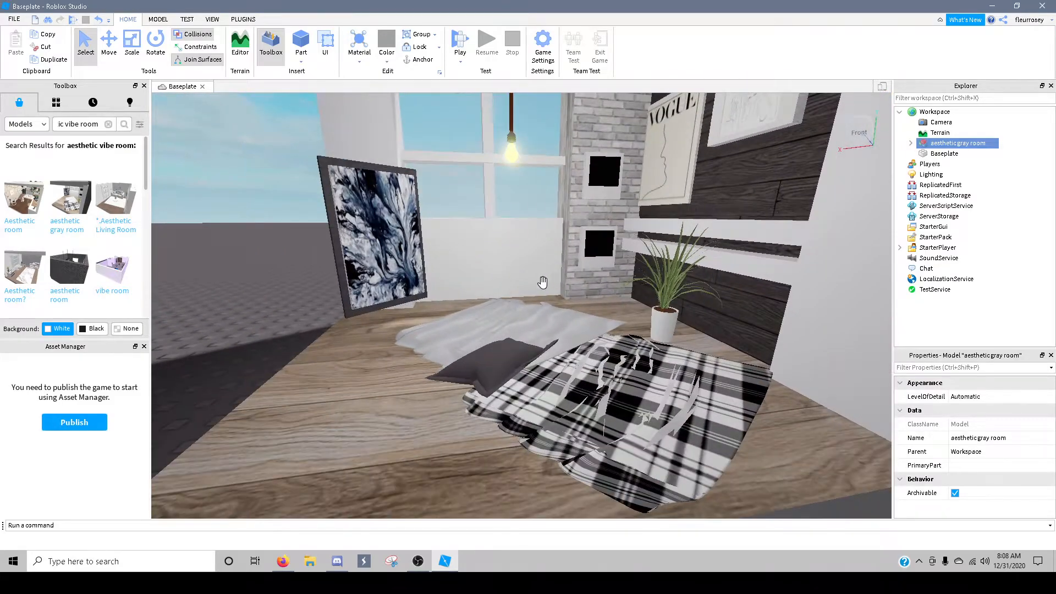
right_click(541, 281)
left_click(567, 355)
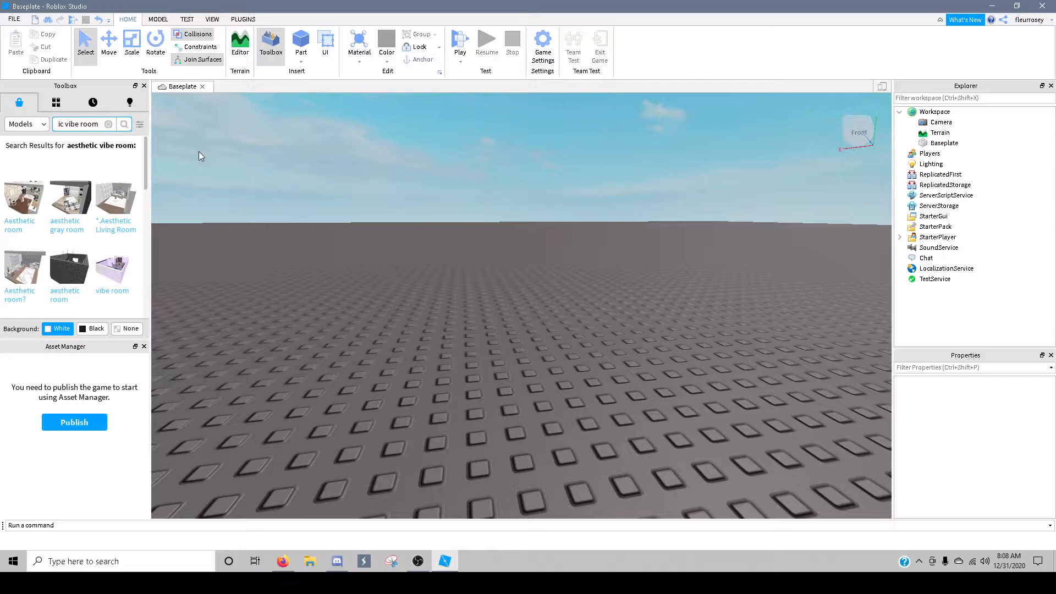
- Search the model library for "aesthetic pink vibe room", and shorten the search to "aesthetic pink room"
type("pink")
key("Return")
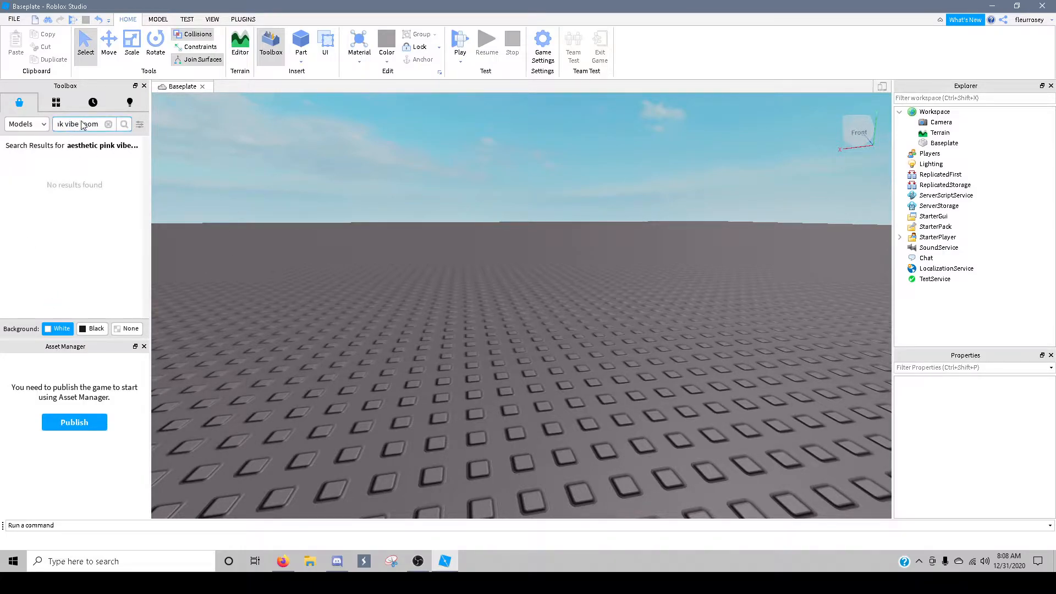
key("BackSpace")
key("BackSpace")
key("BackSpace")
key("BackSpace")
key("BackSpace")
key("Return")
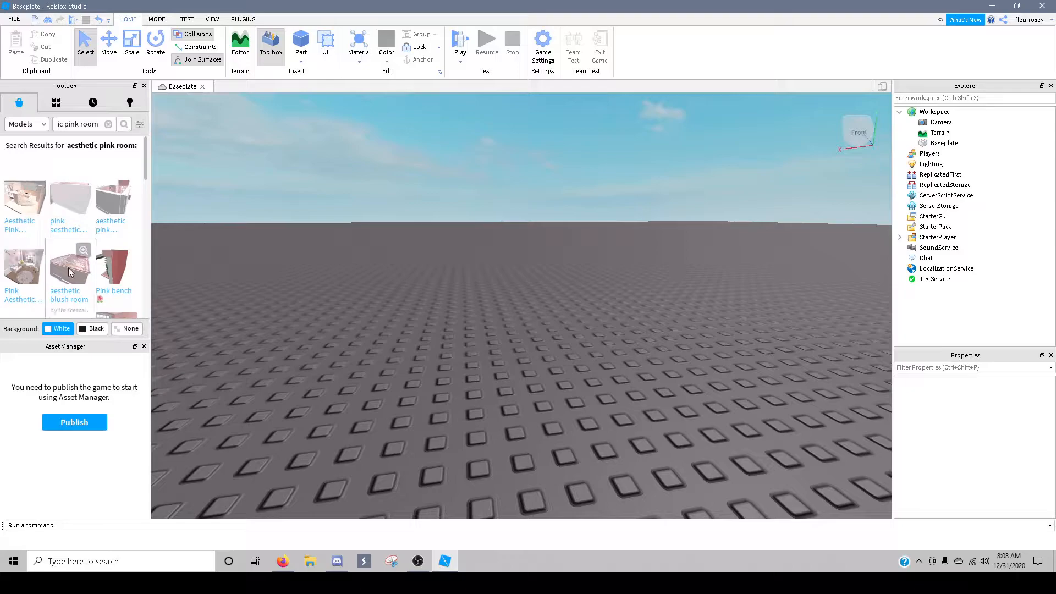
- Insert the aesthetic blush room model onto the baseplate and inspect its interior
left_click(69, 278)
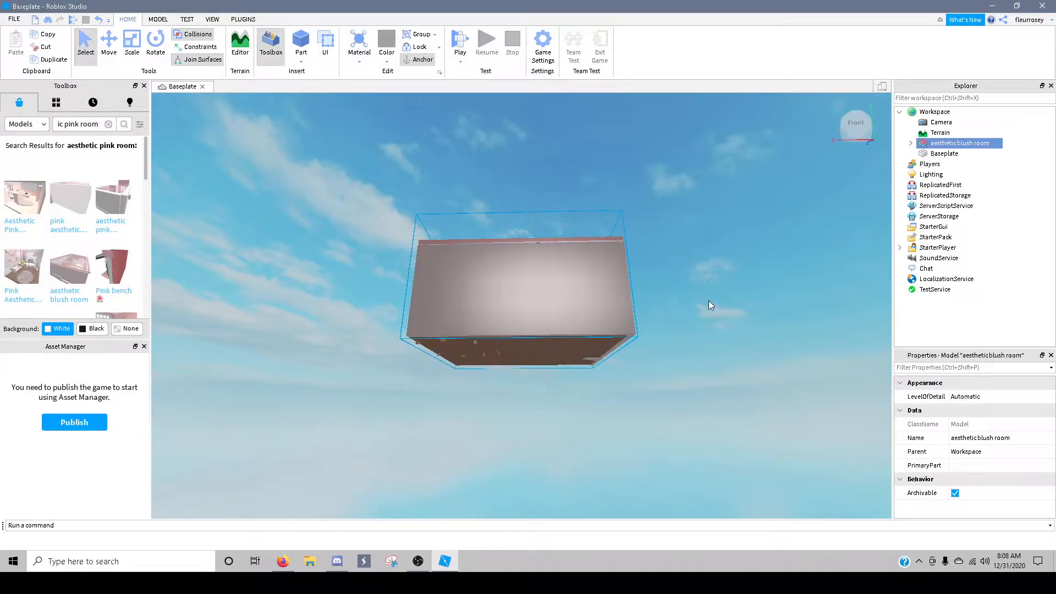
key("f")
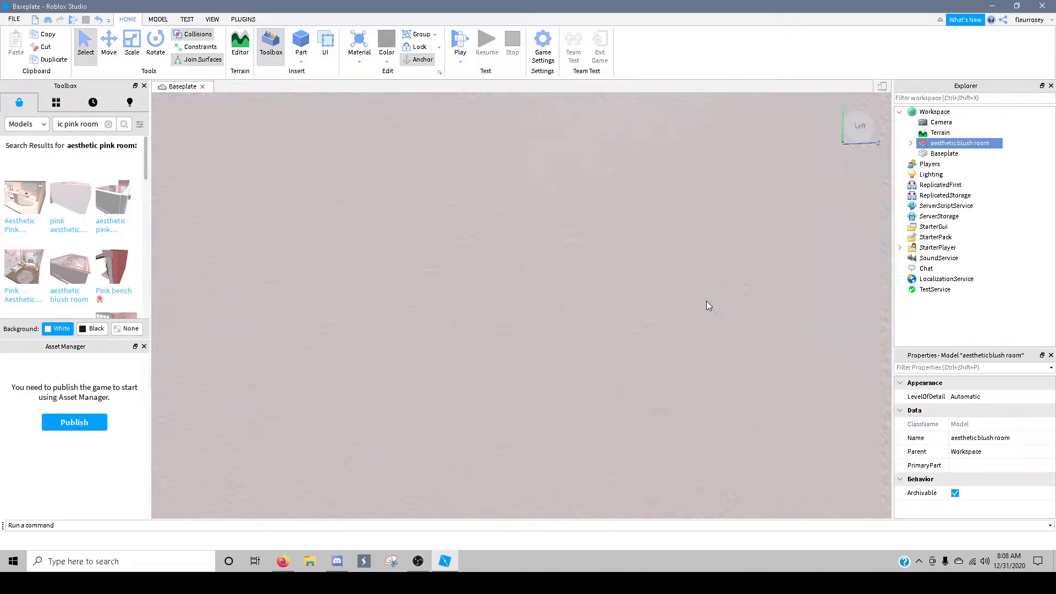
right_click_drag(706, 302, 706, 301)
scroll(706, 301, "down", 3)
scroll(706, 302, "up", 5)
scroll(706, 301, "up", 4)
right_click_drag(518, 247, 518, 247)
- Delete the aesthetic blush room model from the workspace
right_click(948, 145)
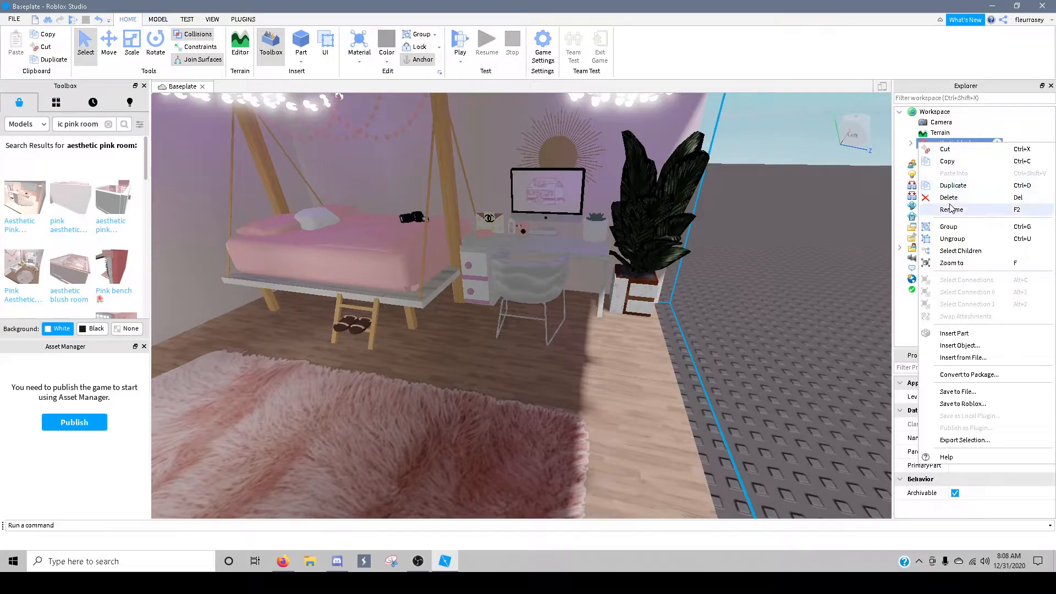
left_click(952, 210)
right_click(957, 143)
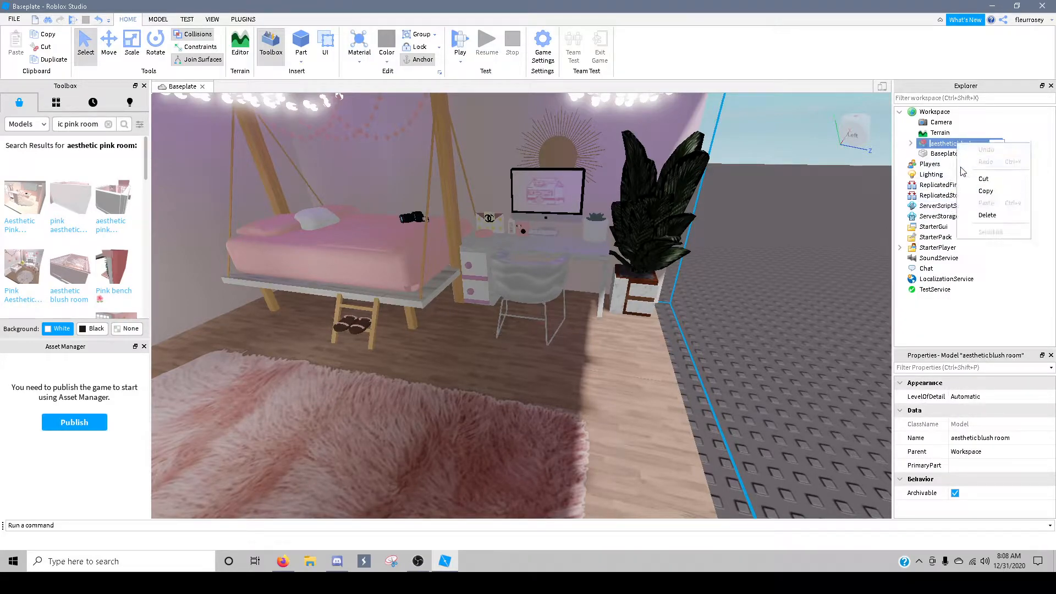
left_click(987, 215)
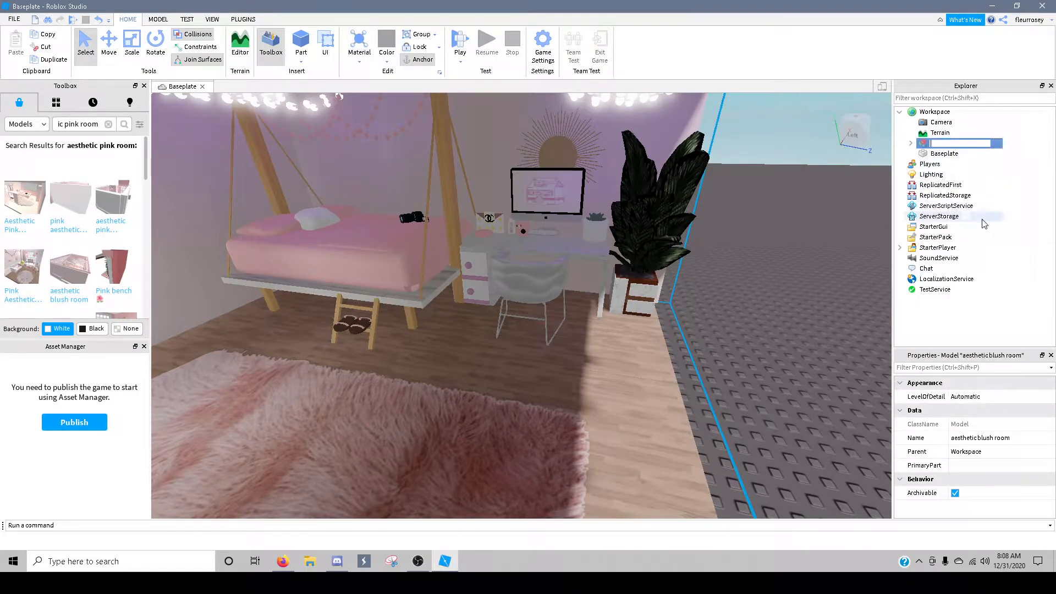
right_click(924, 146)
left_click(943, 201)
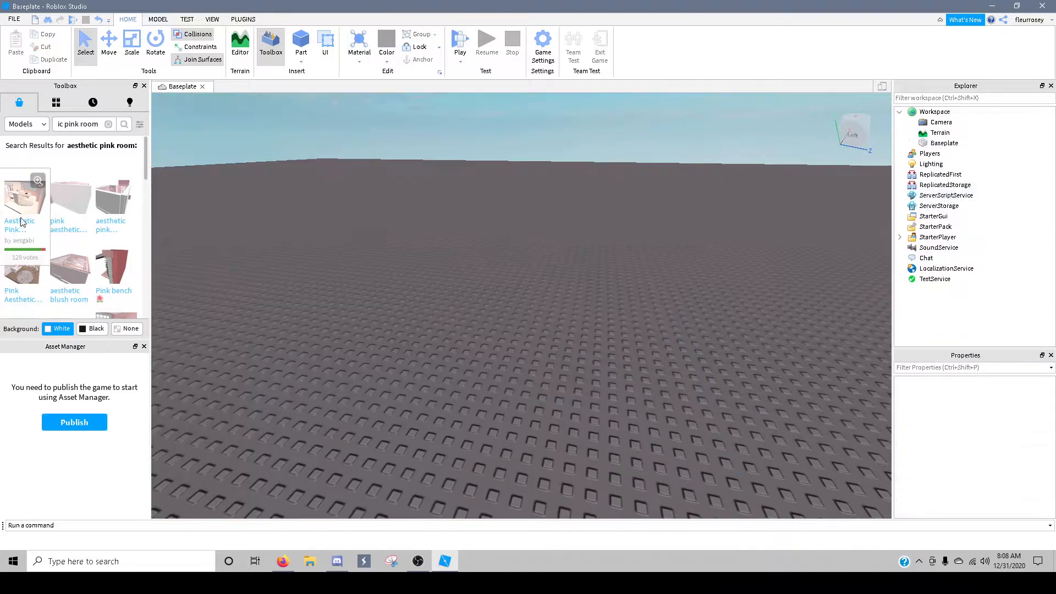
- Insert a furnished pink and white room from the search results onto the baseplate and clear the selection
scroll(14, 222, "down", 3)
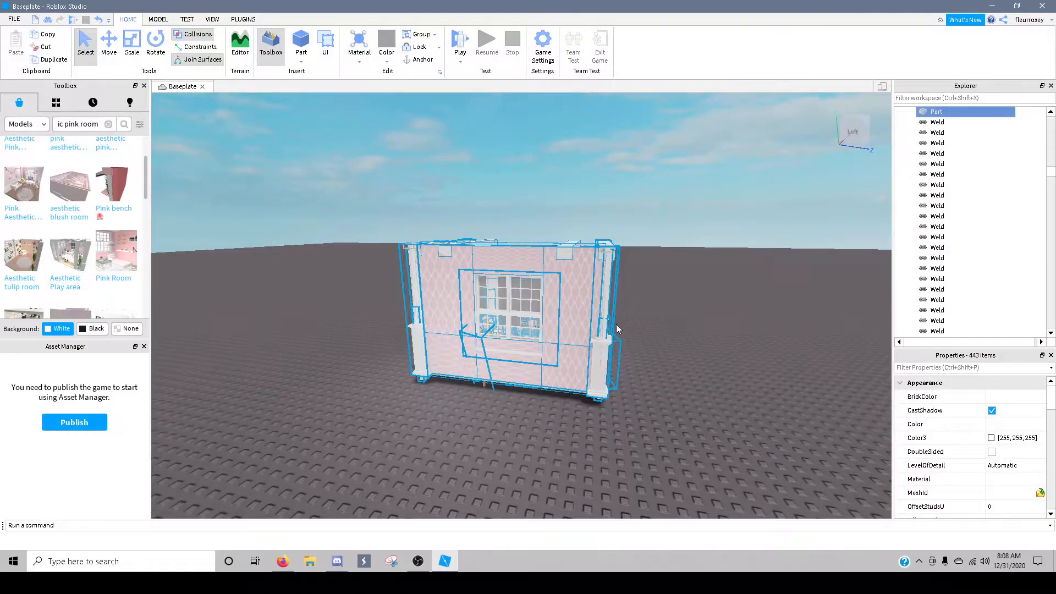
scroll(627, 292, "up", 3)
scroll(627, 292, "up", 10)
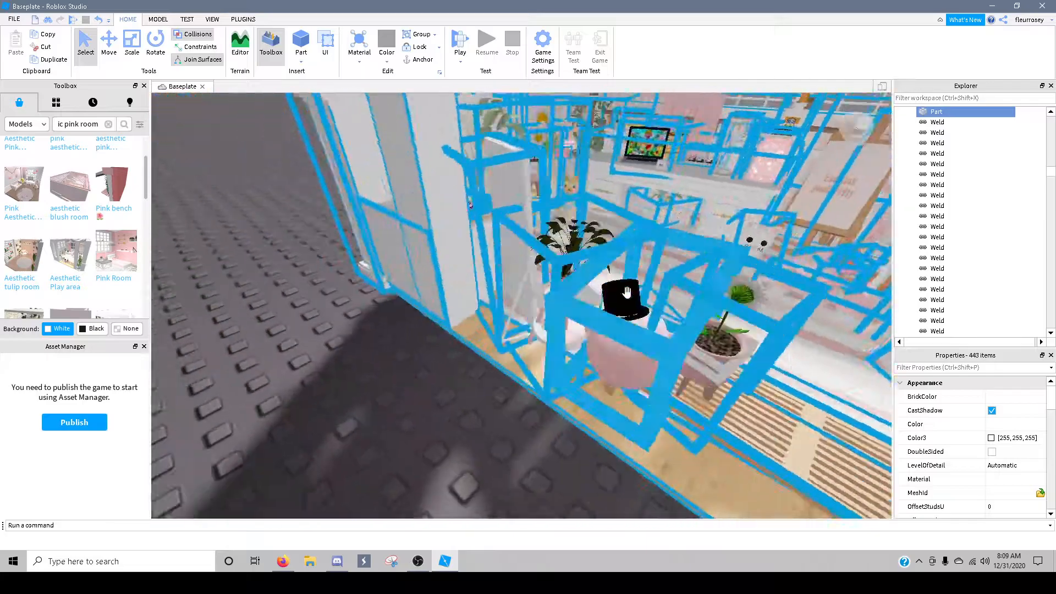
scroll(627, 292, "down", 10)
left_click(762, 401)
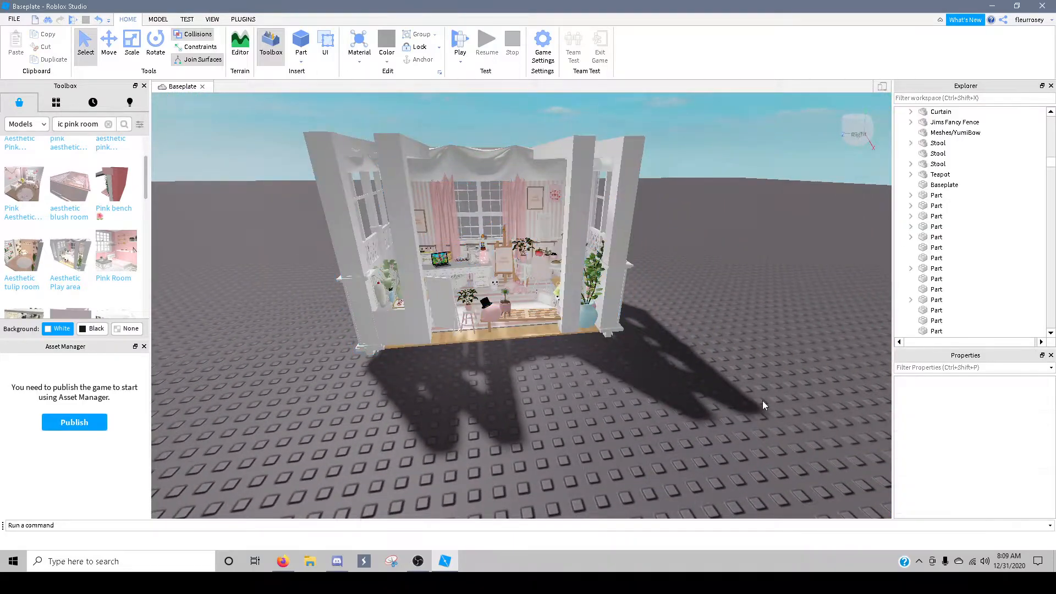
- Examine the inserted pink room's open front, its furniture and its list of objects in the workspace
scroll(738, 372, "up", 5)
right_click_drag(737, 372, 737, 371)
scroll(738, 372, "up", 4)
scroll(739, 372, "down", 4)
scroll(738, 372, "down", 4)
scroll(737, 371, "down", 5)
scroll(737, 372, "up", 5)
scroll(737, 371, "down", 4)
scroll(738, 372, "up", 3)
scroll(737, 371, "down", 6)
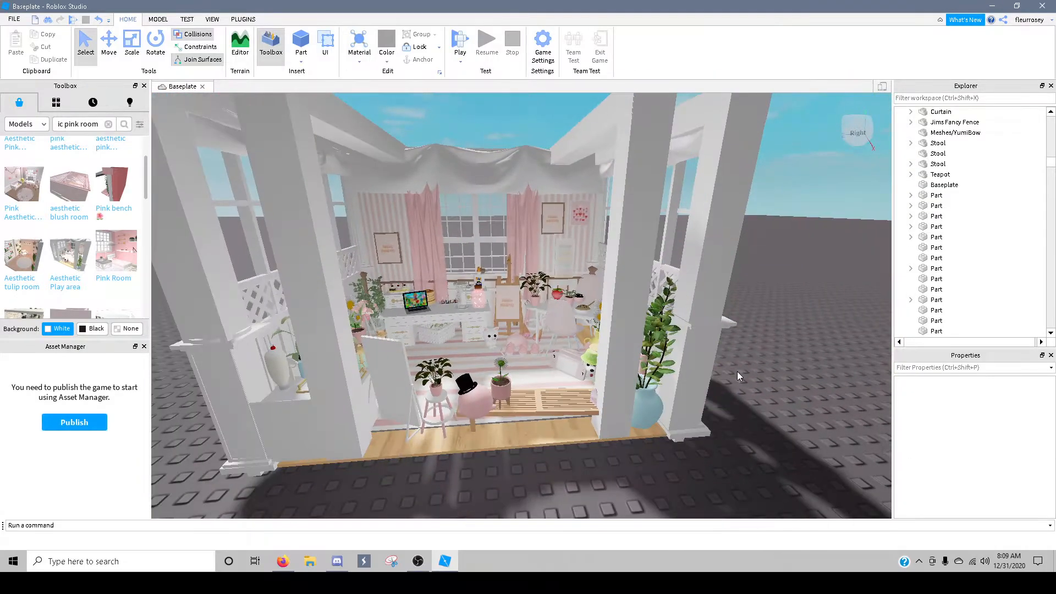
scroll(988, 230, "up", 10)
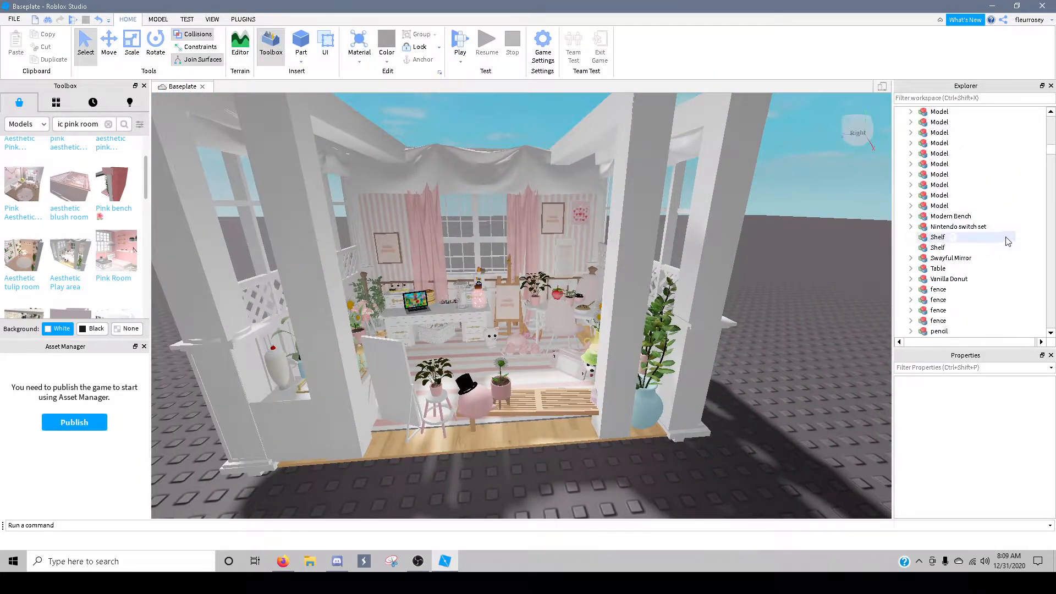
- Delete the Modern Bench model from the front of the pink room
left_click(545, 405)
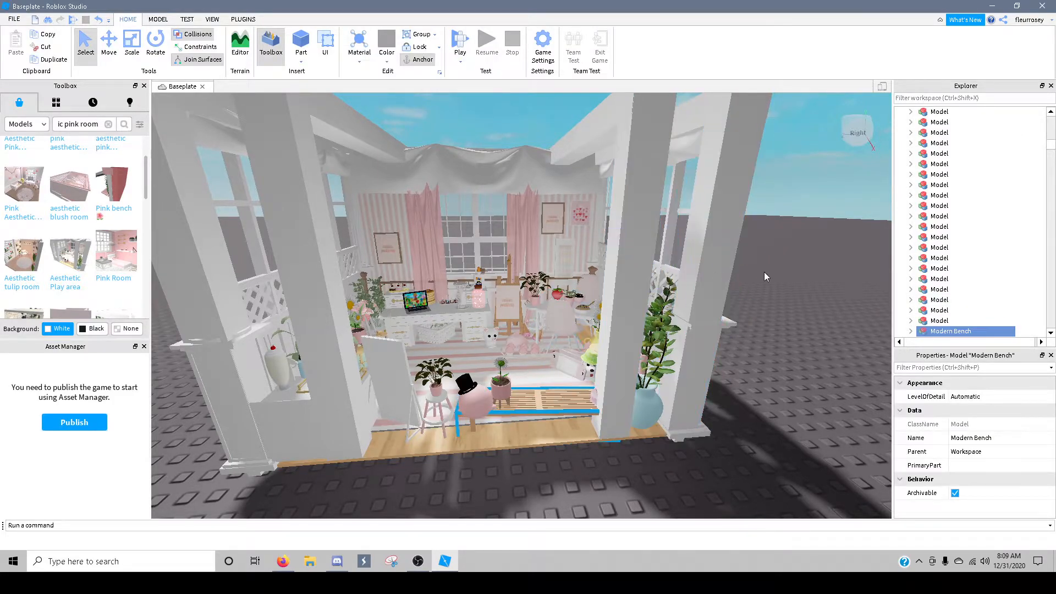
scroll(591, 360, "up", 3)
scroll(591, 360, "down", 3)
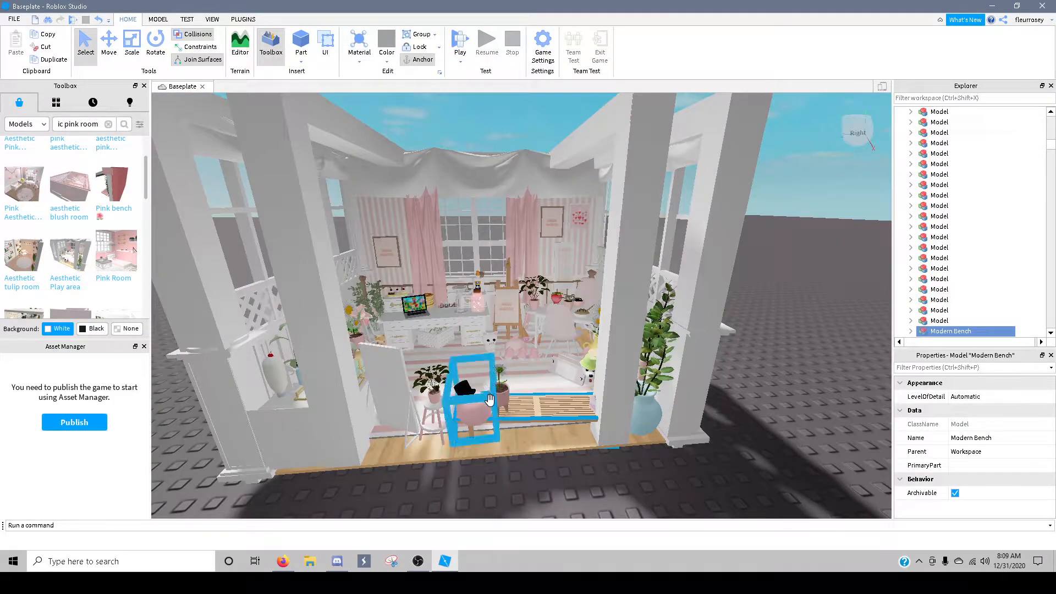
right_click(564, 416)
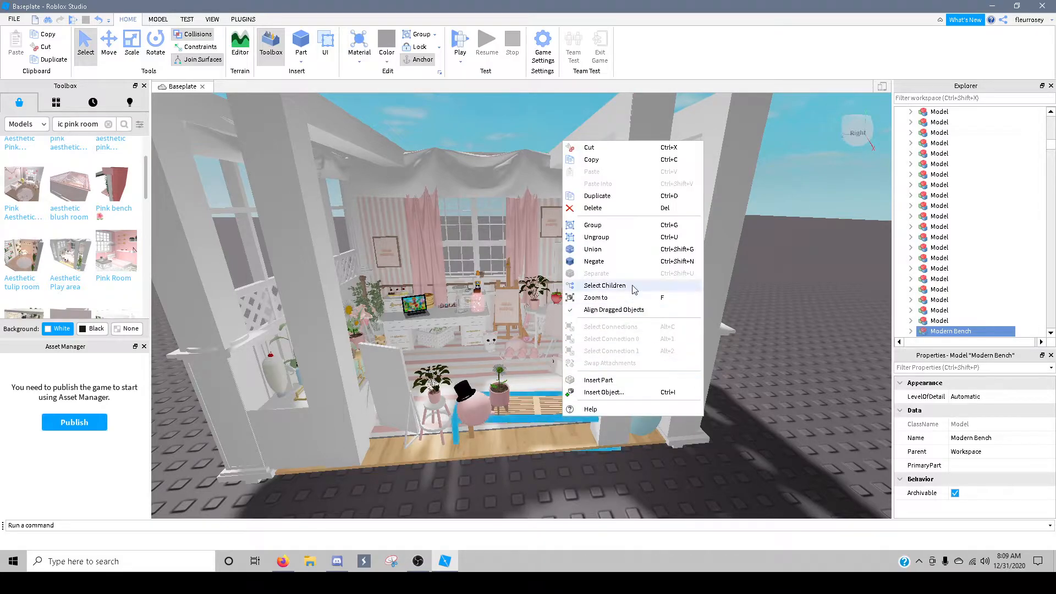
left_click(593, 208)
scroll(456, 422, "up", 3)
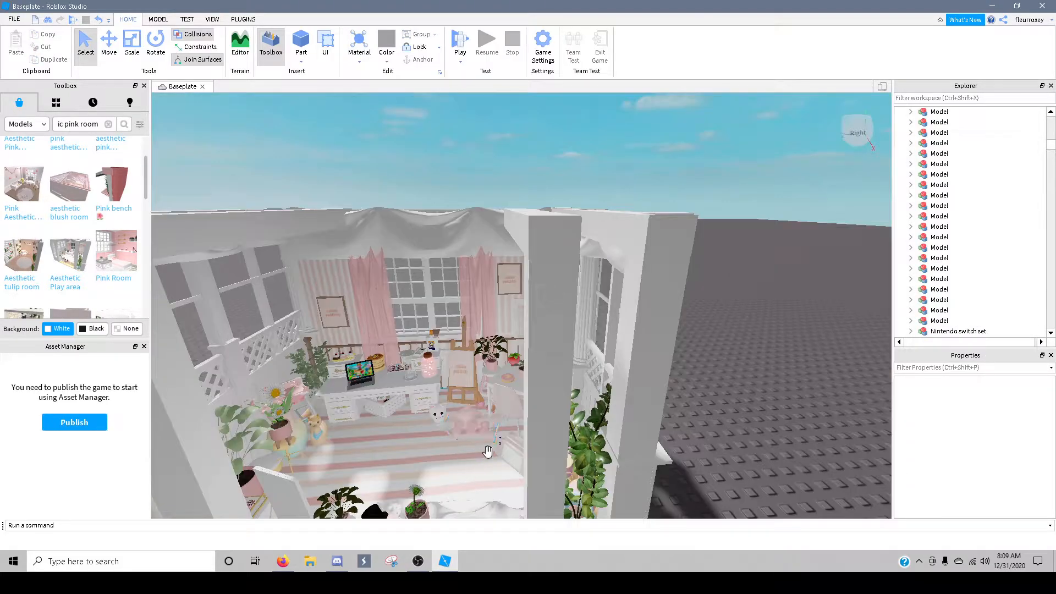
- Delete the small potted cactus model on the floor at the pink room's open front
right_click_drag(800, 273, 606, 328)
scroll(606, 328, "up", 5)
scroll(606, 328, "down", 6)
scroll(606, 328, "up", 6)
scroll(487, 265, "down", 8)
right_click_drag(645, 282, 622, 318)
scroll(645, 282, "up", 2)
scroll(645, 283, "up", 4)
left_click(514, 286)
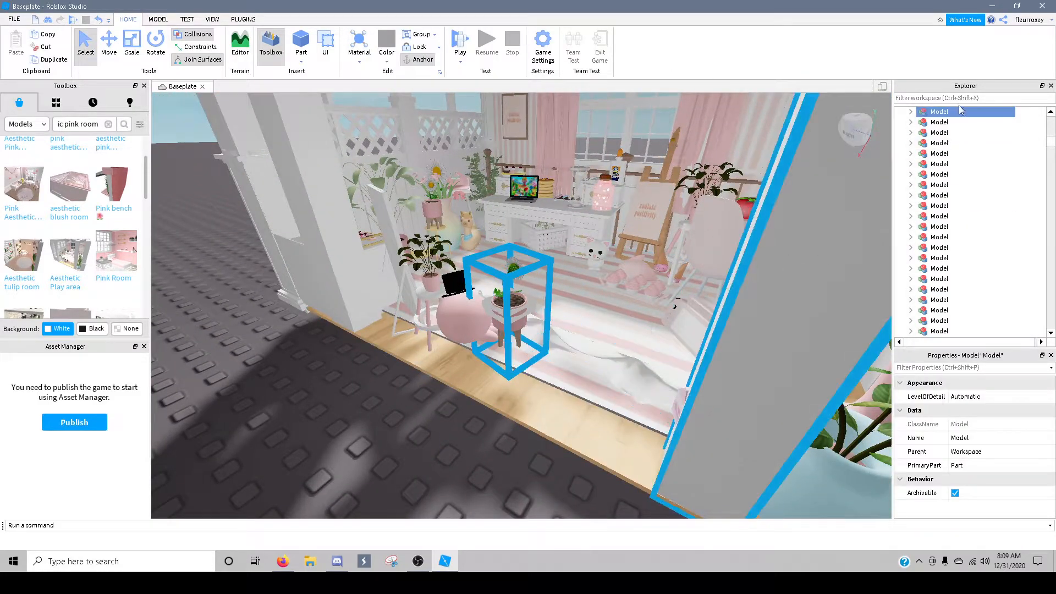
right_click(943, 111)
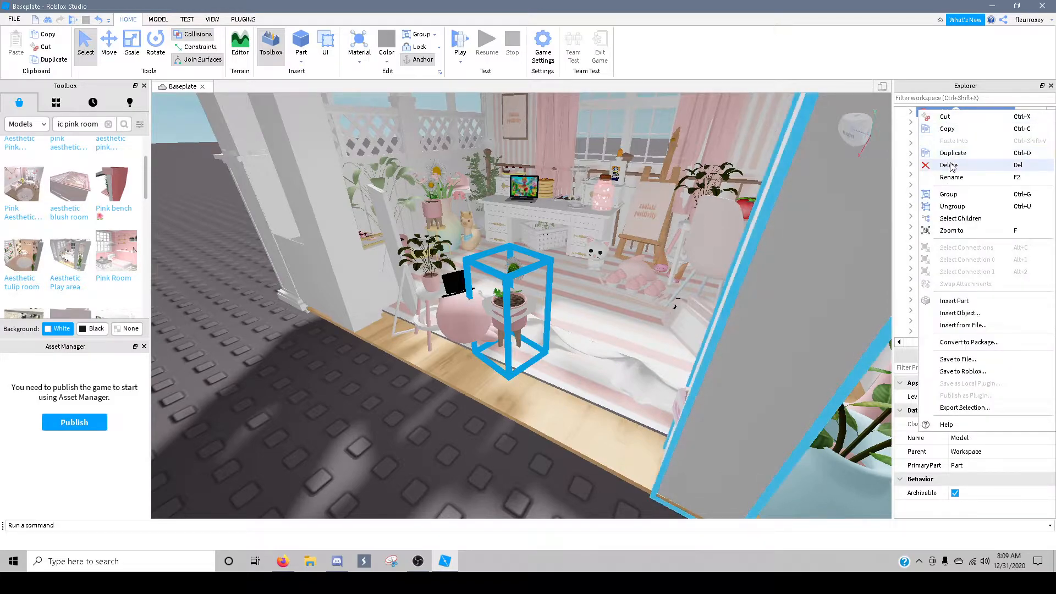
left_click(950, 166)
- Delete the Kawaii Octo model and the white Teapot from the floor at the front of the room
left_click(473, 313)
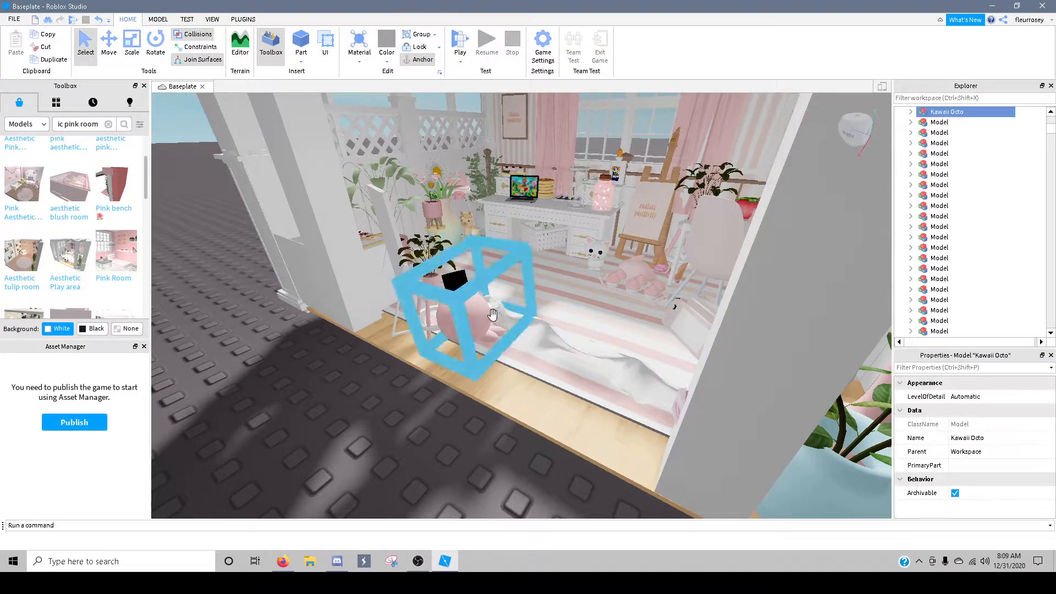
right_click(922, 113)
left_click(948, 171)
left_click(490, 312)
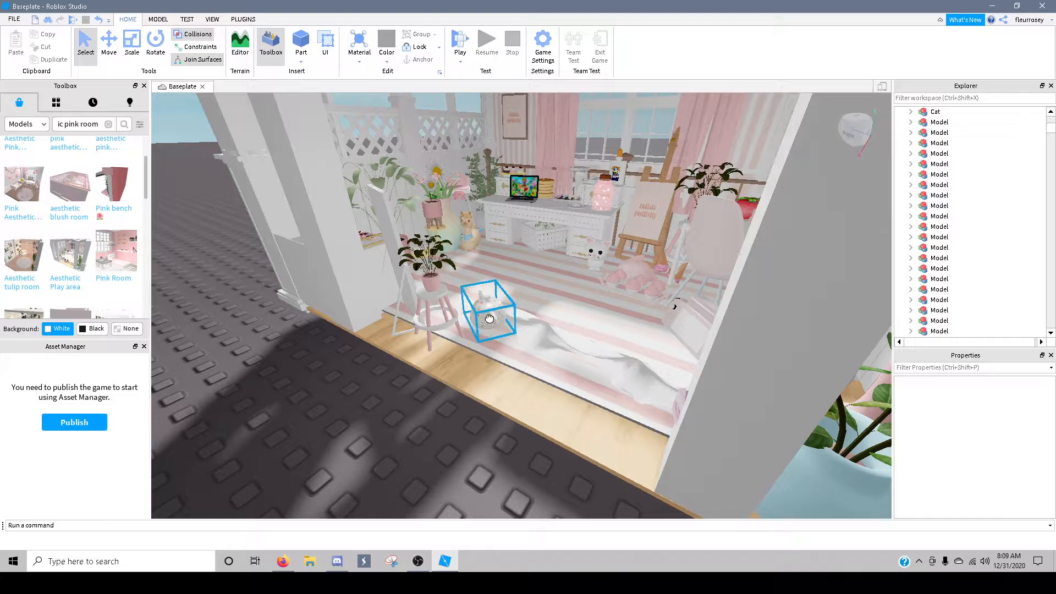
right_click(924, 331)
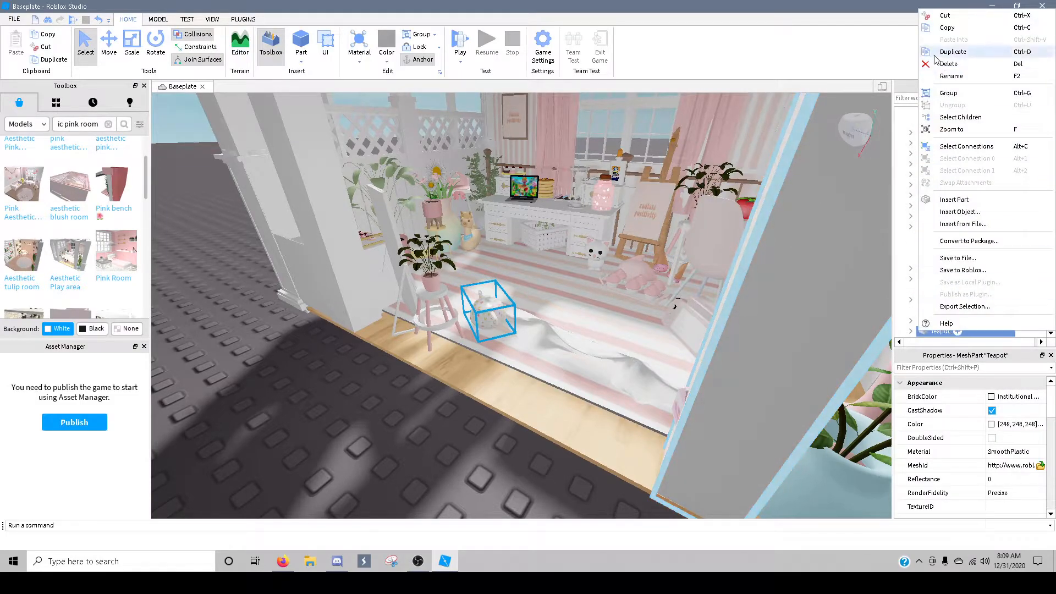
left_click(929, 72)
- Delete the pink stool model with the potted plant beside the standing mirror
left_click(432, 300)
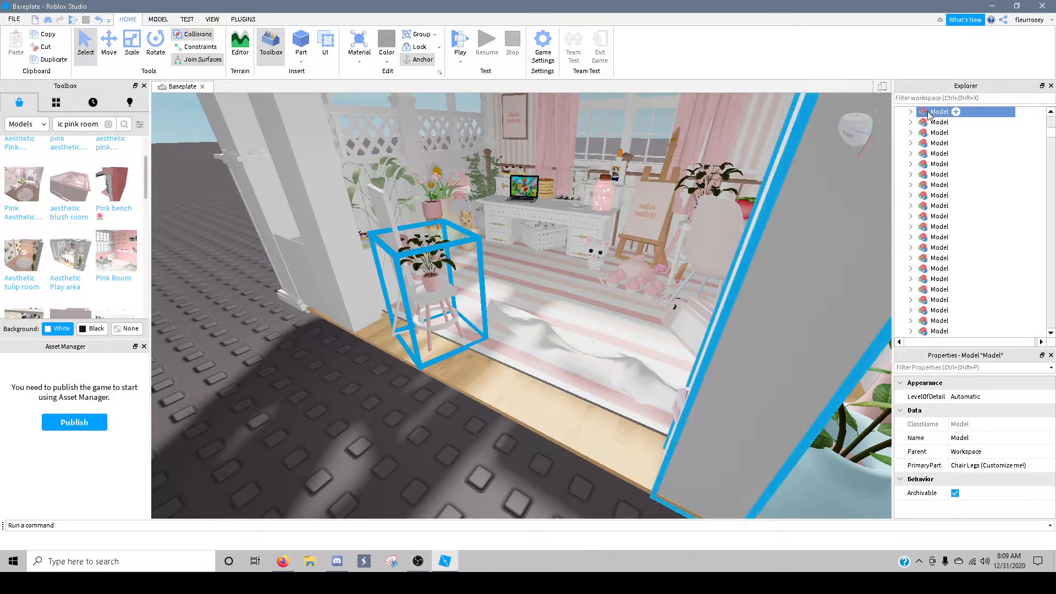
right_click(935, 113)
left_click(948, 167)
- Delete the crumpled white Curtain lying along the floor at the room's open front
scroll(498, 354, "up", 5)
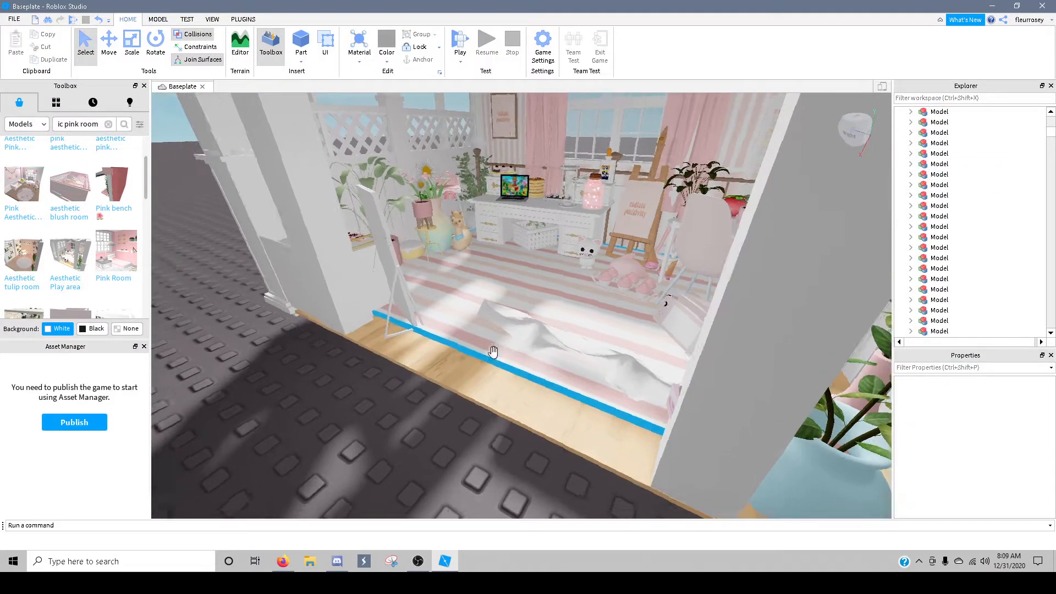
scroll(493, 353, "down", 5)
right_click_drag(494, 352, 493, 350)
scroll(493, 353, "up", 3)
scroll(493, 352, "down", 6)
scroll(494, 353, "up", 5)
left_click(493, 349)
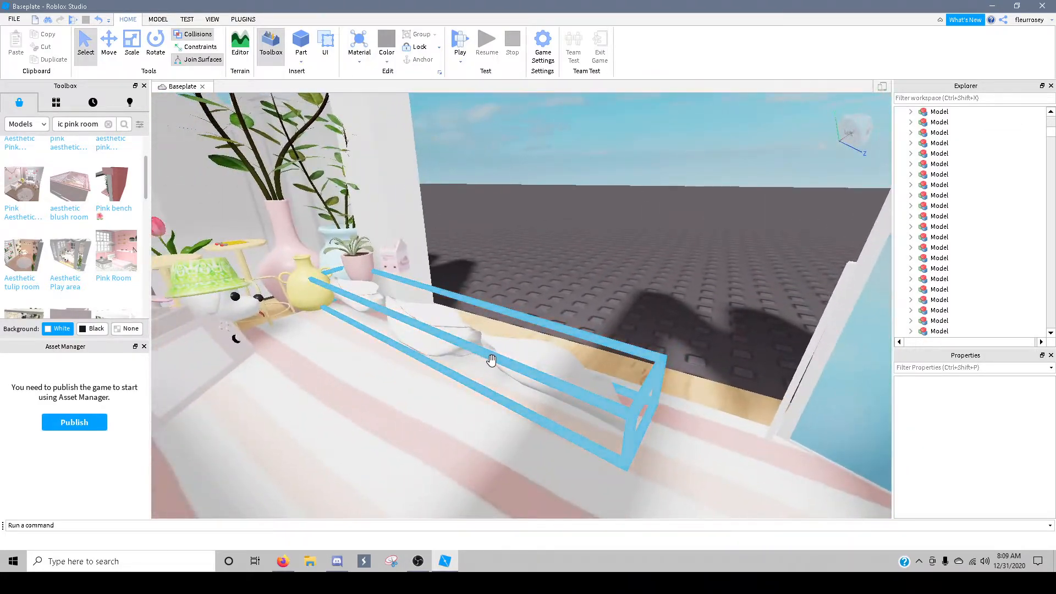
left_click(578, 257)
right_click_drag(579, 258, 579, 258)
right_click(739, 317)
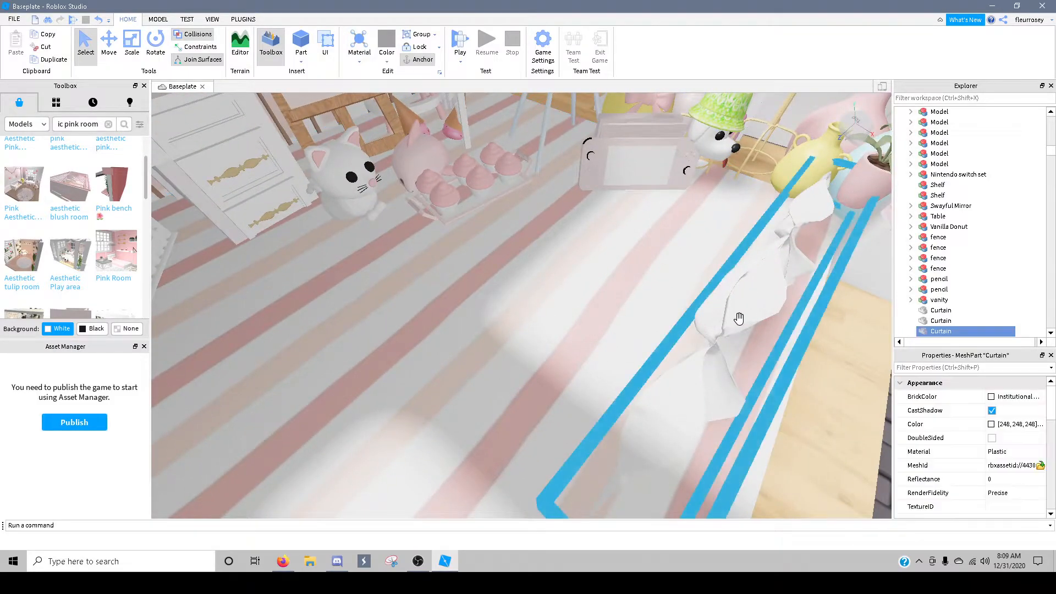
left_click(777, 110)
- Inspect the cleared room front and locate its floor parts in the workspace object list
scroll(526, 313, "down", 5)
right_click_drag(526, 312, 526, 312)
scroll(974, 215, "up", 5)
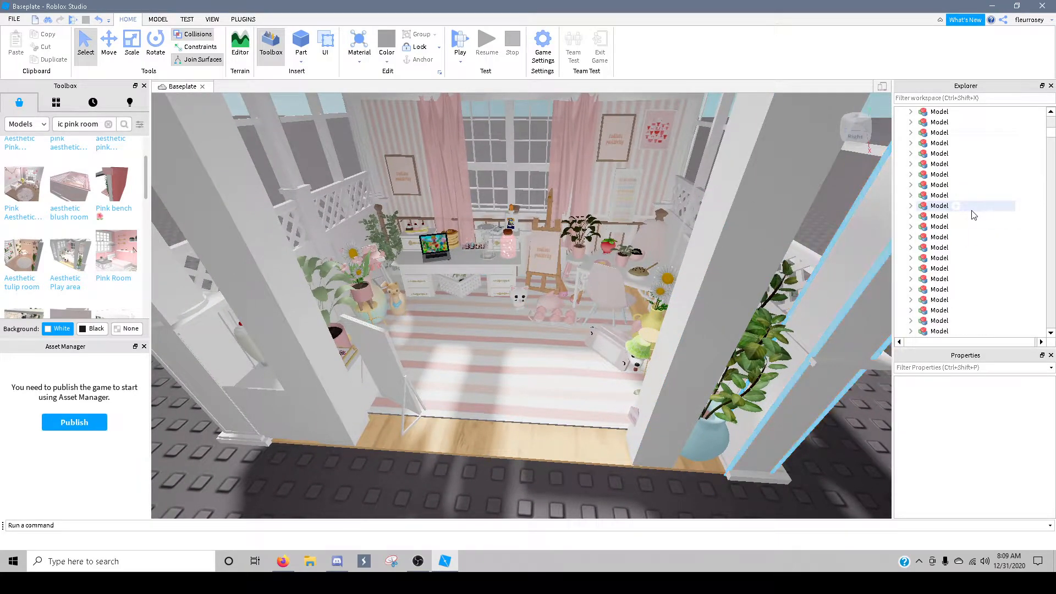
scroll(973, 215, "up", 5)
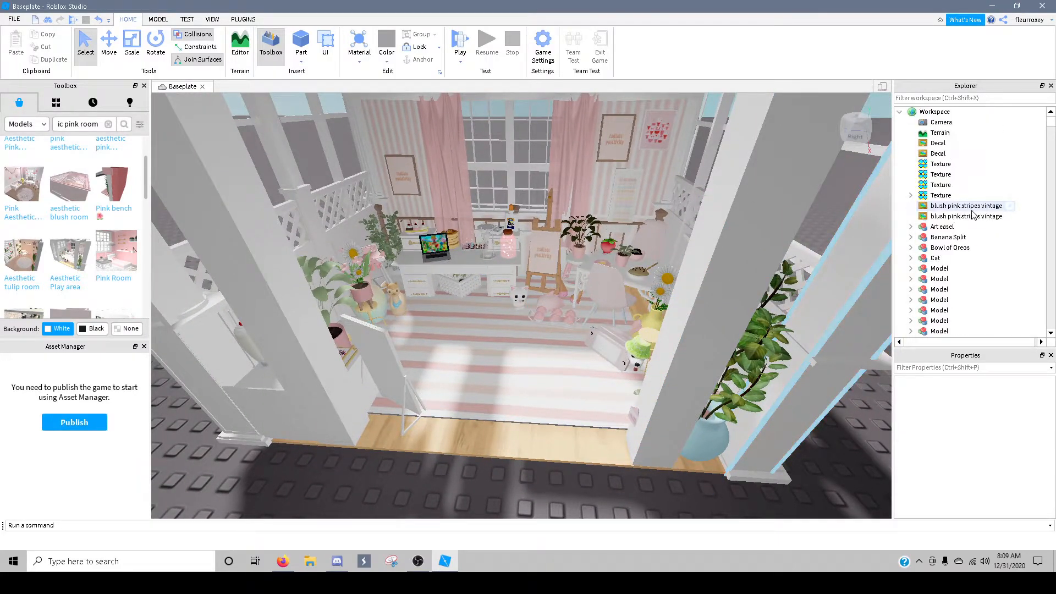
left_click(520, 367)
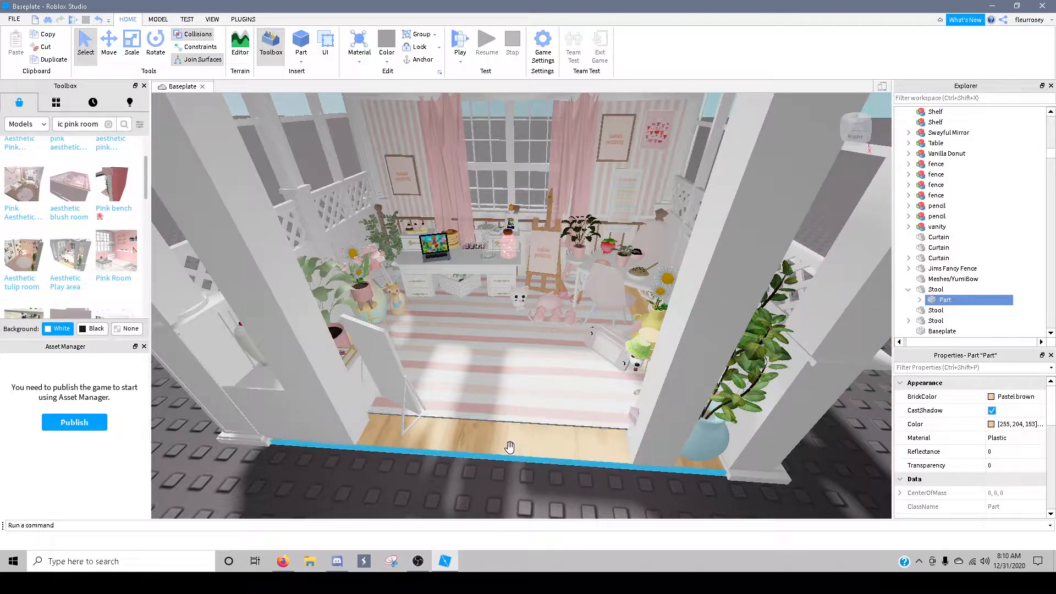
left_click(518, 503)
scroll(964, 251, "up", 5)
scroll(964, 251, "up", 4)
- Check individual workspace entries, including the blush pink stripes vintage decals, the textures and Bowl of Oreos, against the room
left_click(942, 185)
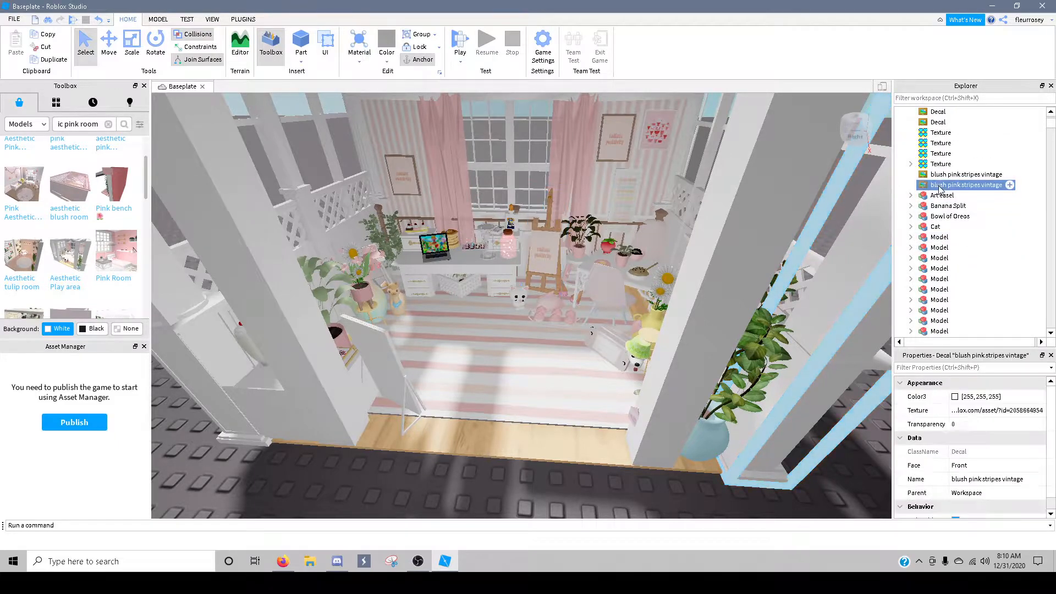
left_click(937, 176)
scroll(937, 176, "up", 1)
left_click(939, 164)
left_click(938, 144)
left_click(935, 163)
left_click(935, 196)
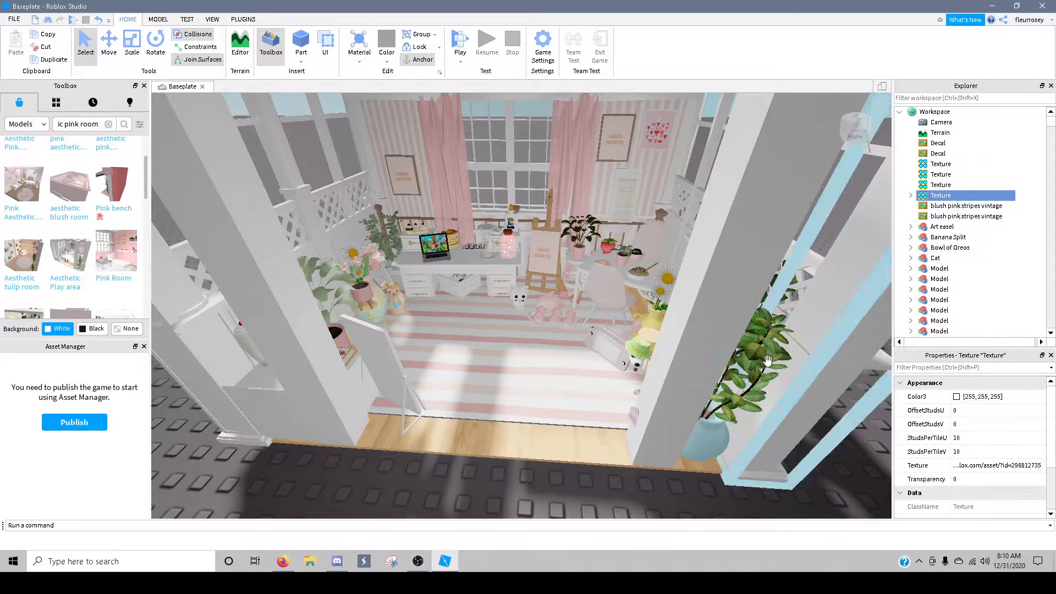
right_click_drag(620, 371, 620, 374)
scroll(620, 374, "down", 5)
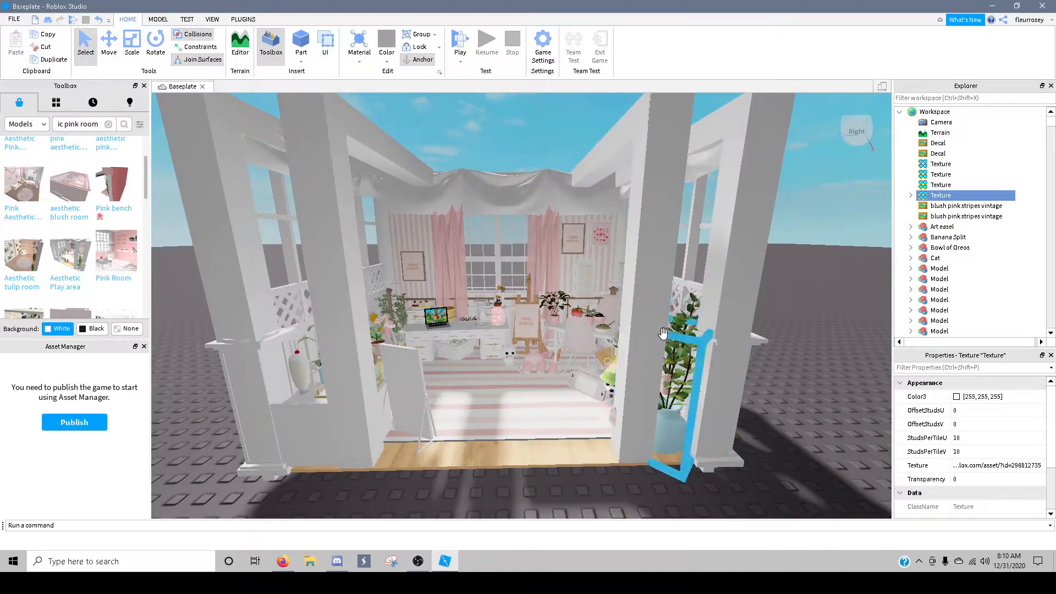
left_click(940, 268)
left_click(938, 248)
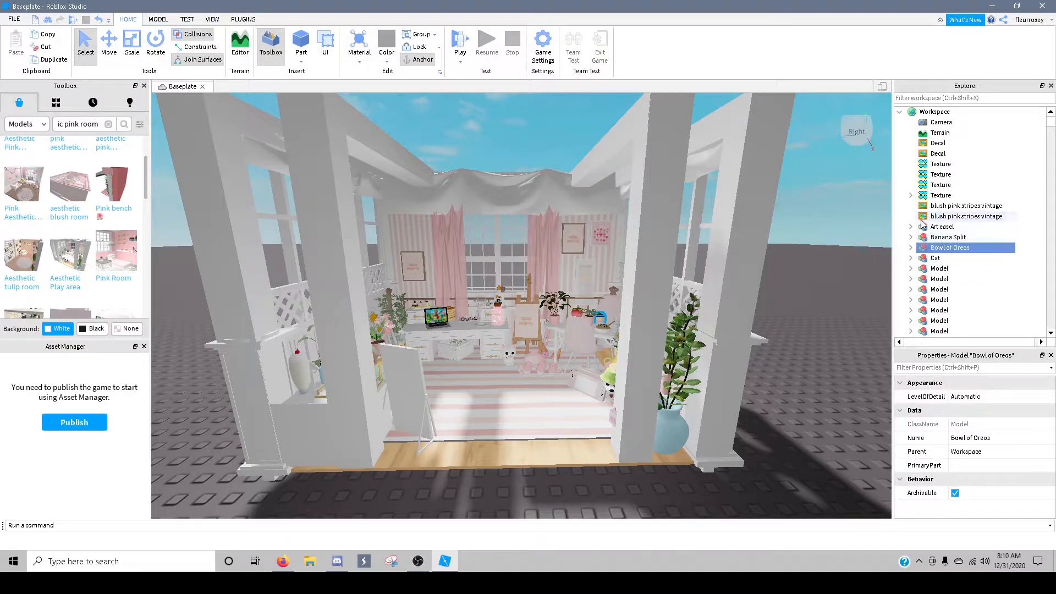
- Select all of the room's objects in the workspace, leaving out the Baseplate
key("ctrl+a")
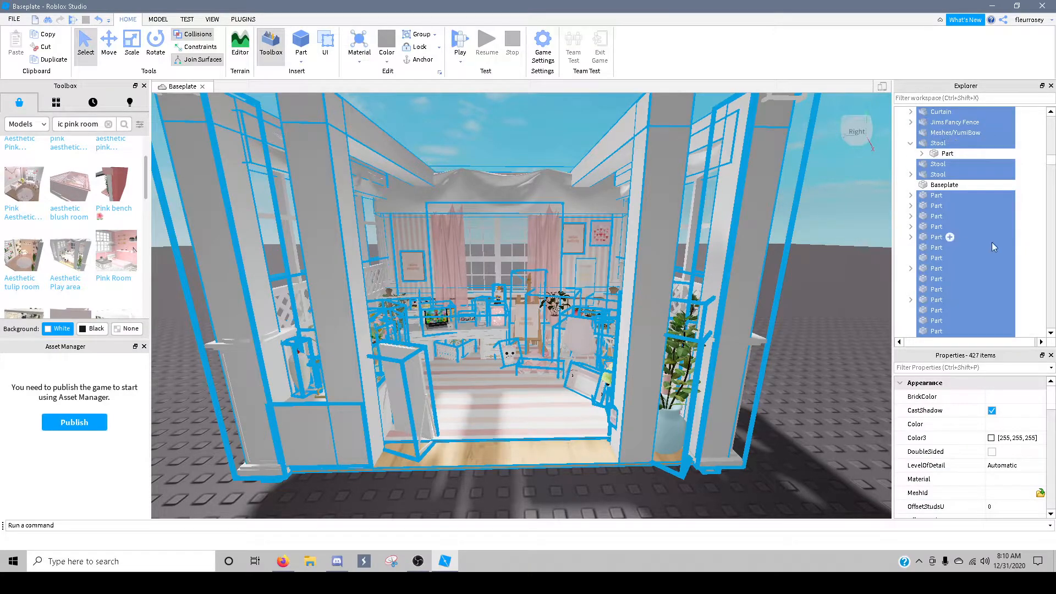
scroll(958, 220, "up", 12)
scroll(957, 219, "up", 5)
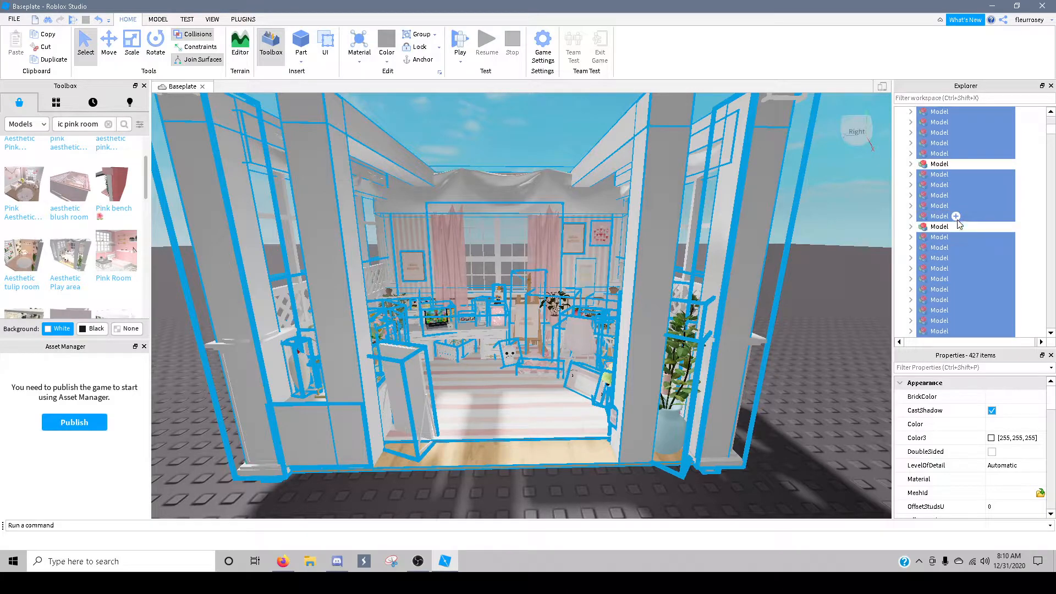
scroll(957, 219, "up", 2)
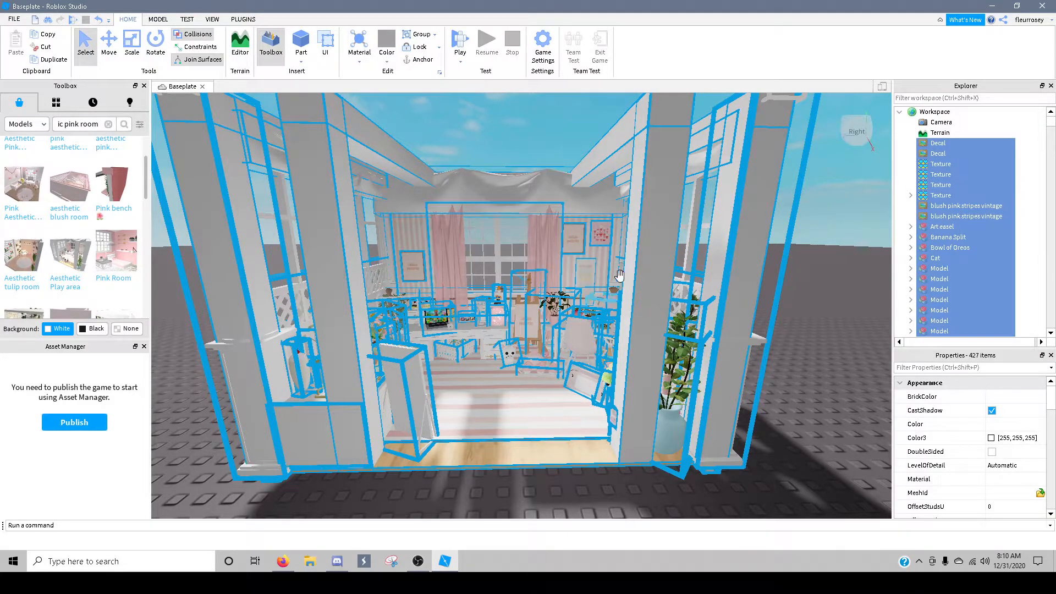
- Export the selected room as an OBJ file named My Room into the My MODELS for my gfx folder inside Blender stuff
right_click(920, 238)
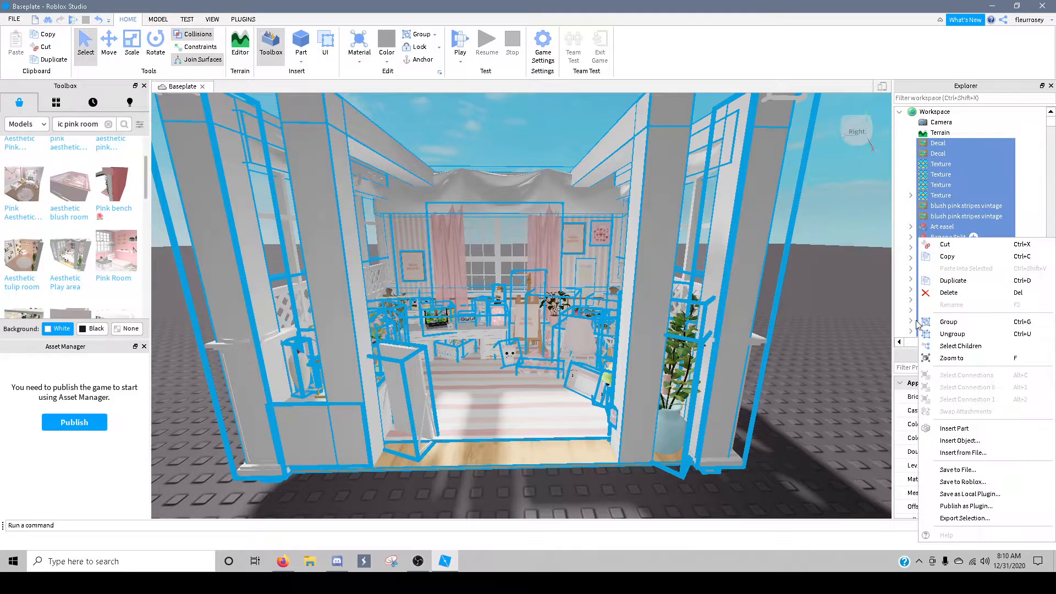
left_click(965, 518)
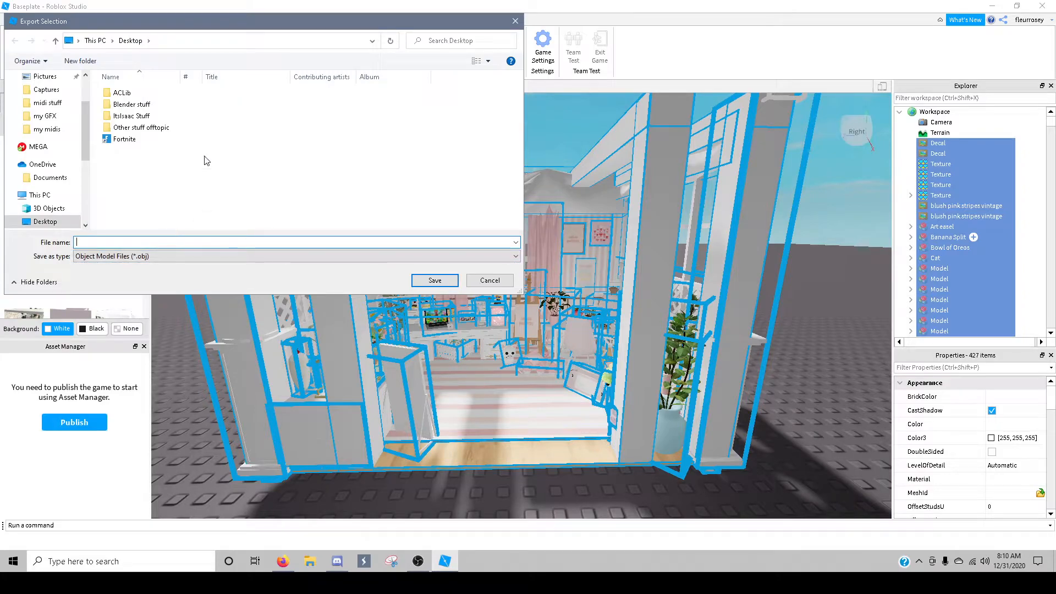
double_click(148, 105)
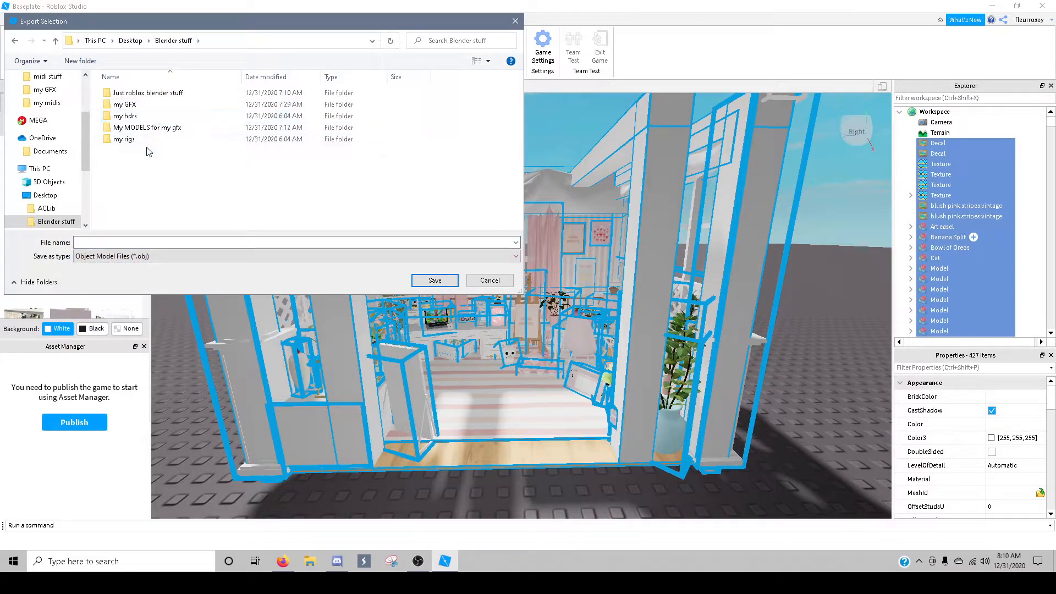
double_click(156, 127)
left_click(132, 242)
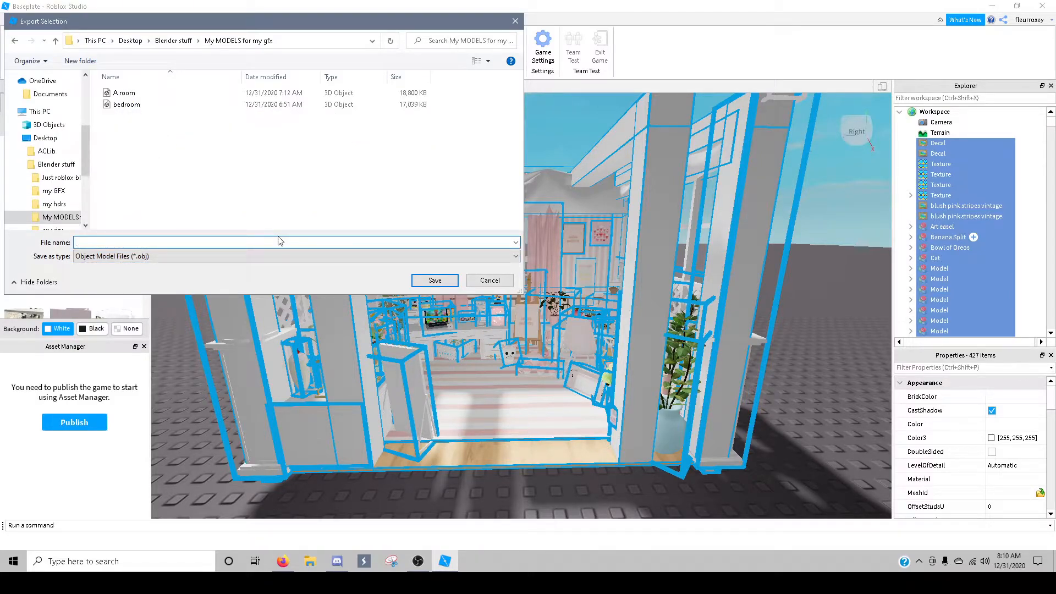
type("A")
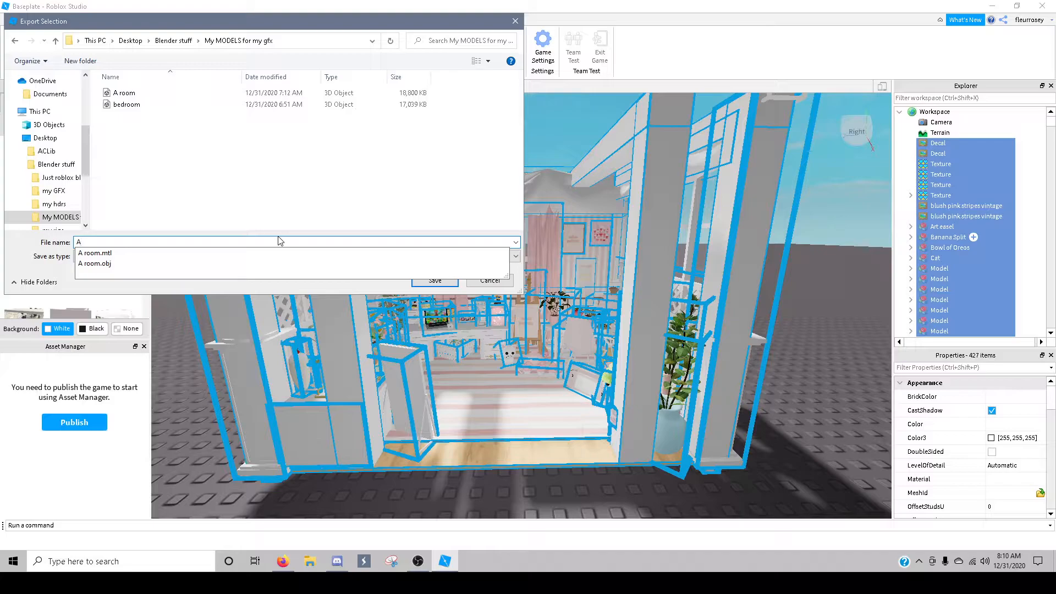
key("BackSpace")
type("My Room")
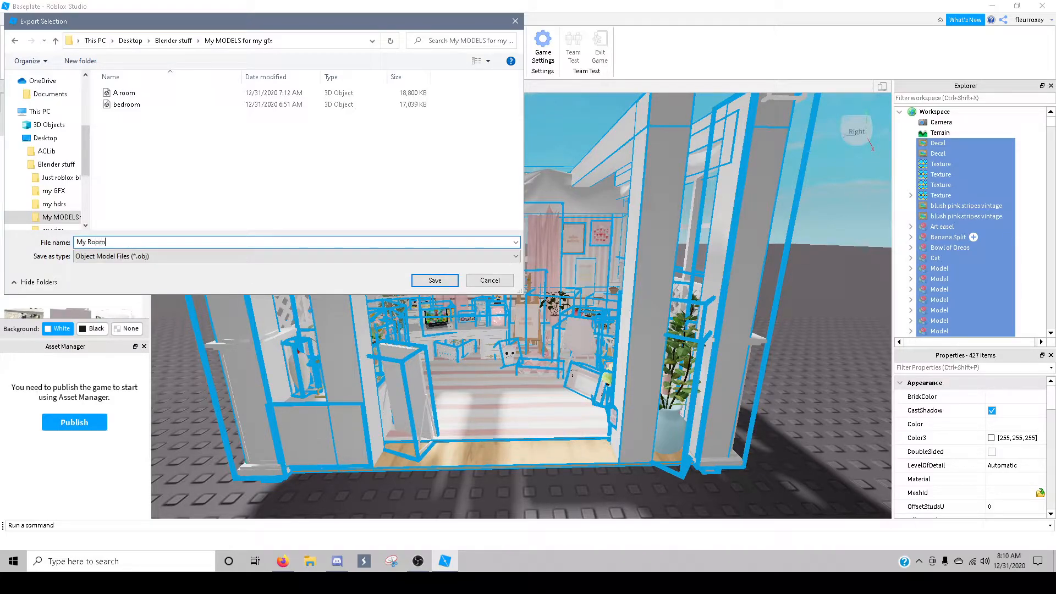
left_click(434, 281)
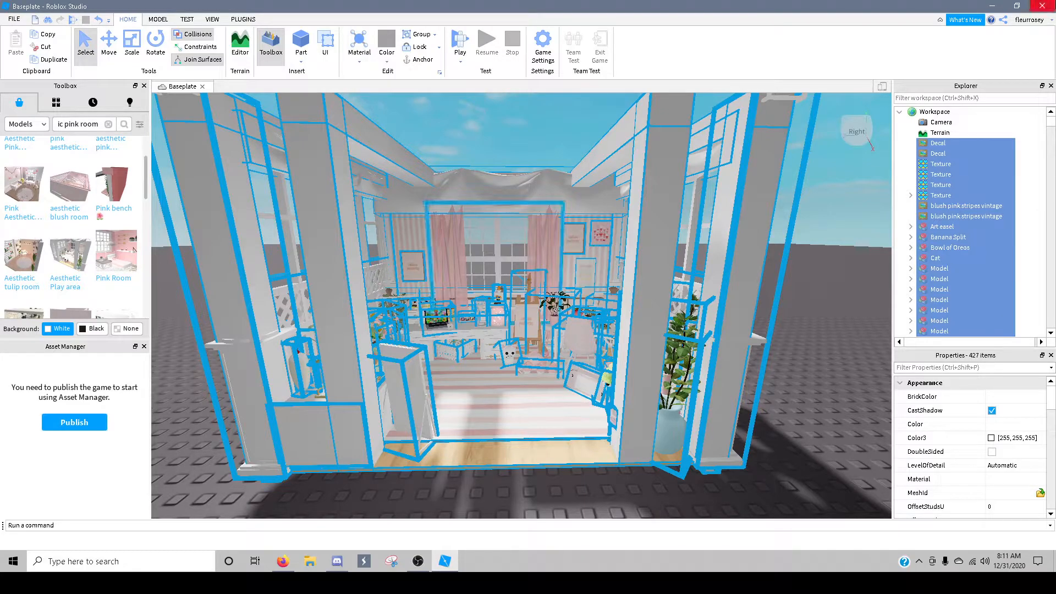
- Close Roblox Studio and open the Default rig file from Blender stuff > my rigs > Rig in Blender
left_click(1042, 5)
left_click(529, 292)
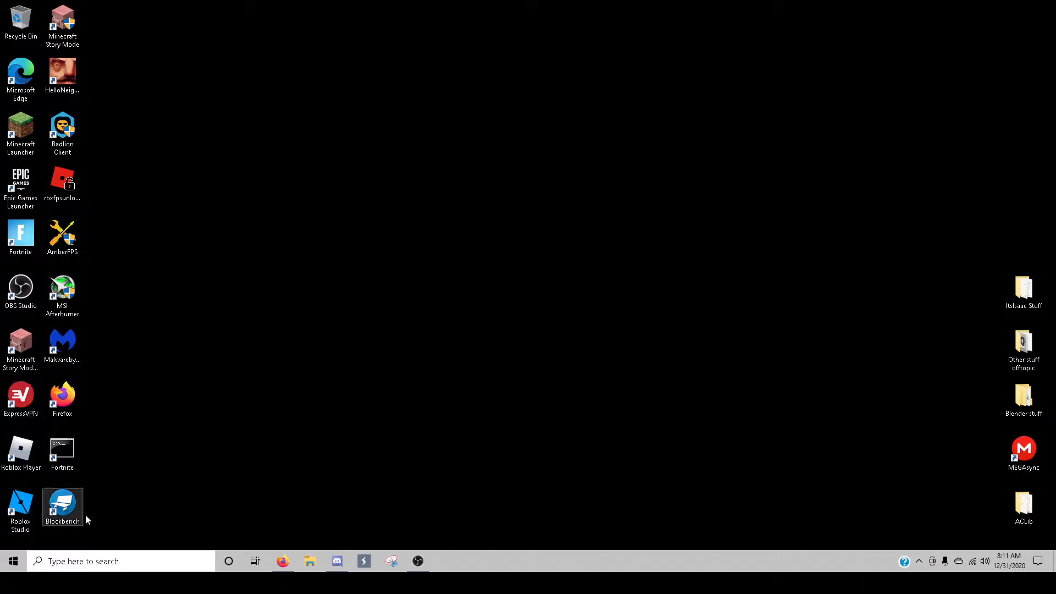
double_click(1018, 407)
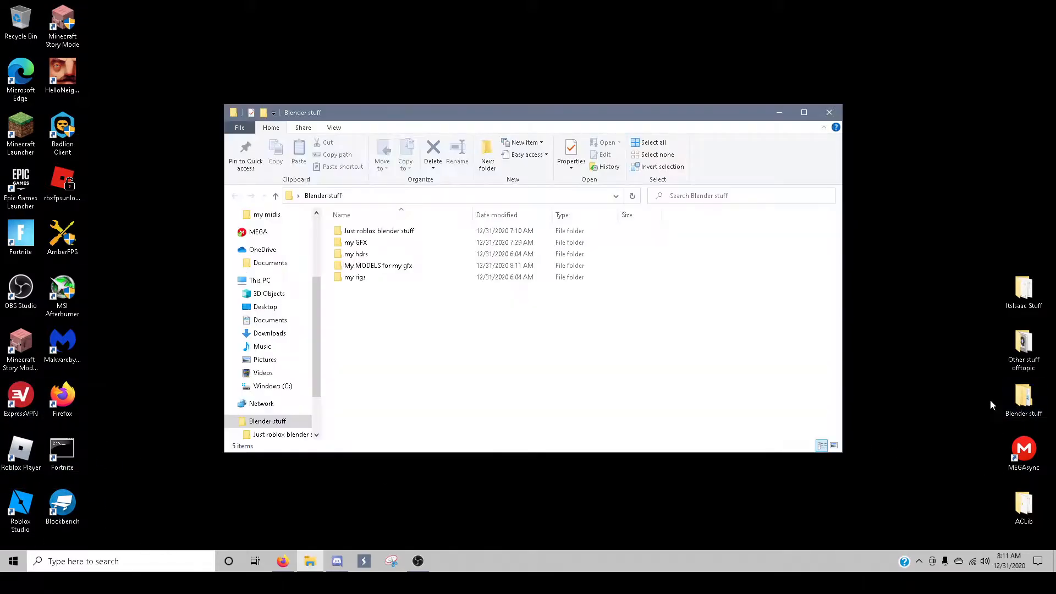
double_click(344, 279)
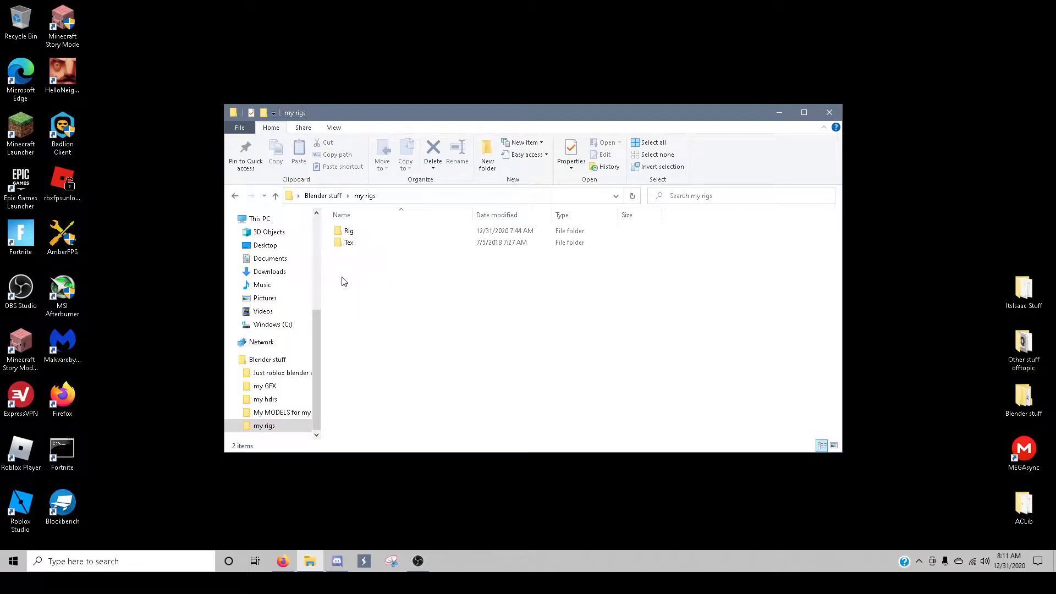
double_click(364, 233)
double_click(366, 238)
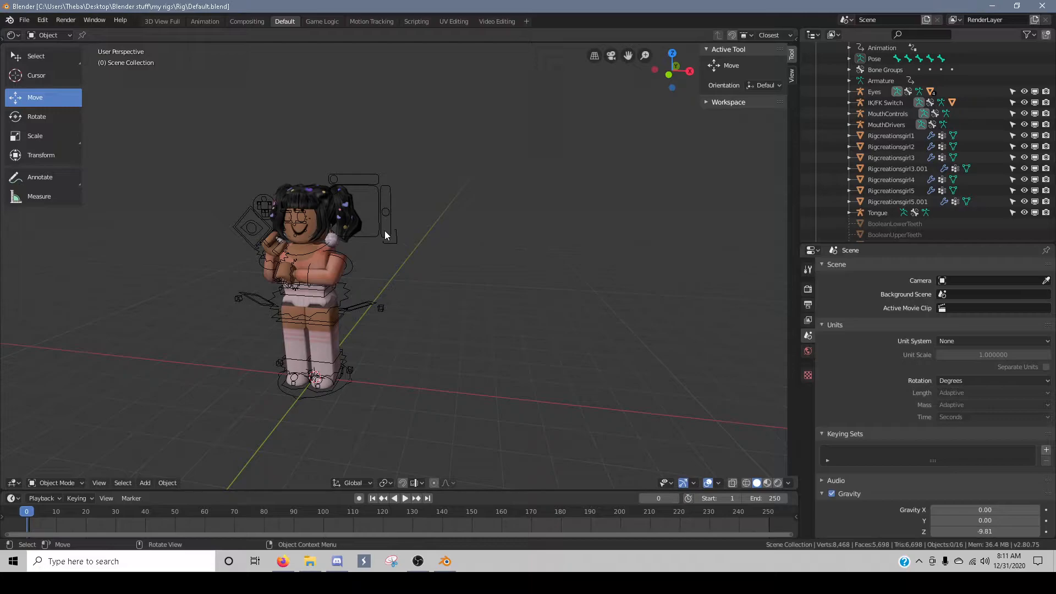
- Close and reopen the Default rig file, view the posed character up close, and close Blender again
left_click(1042, 5)
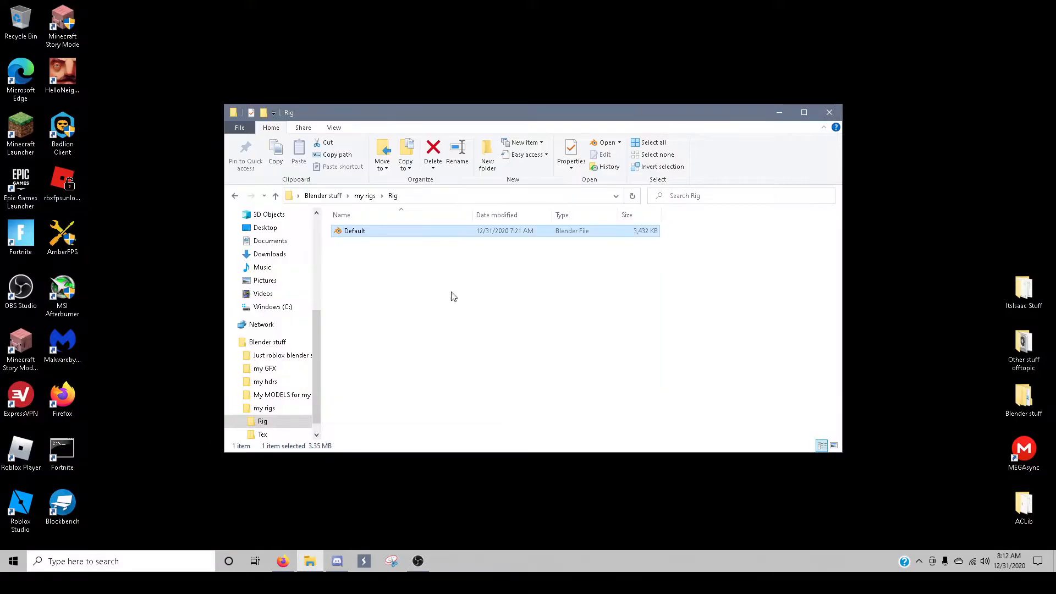
double_click(354, 231)
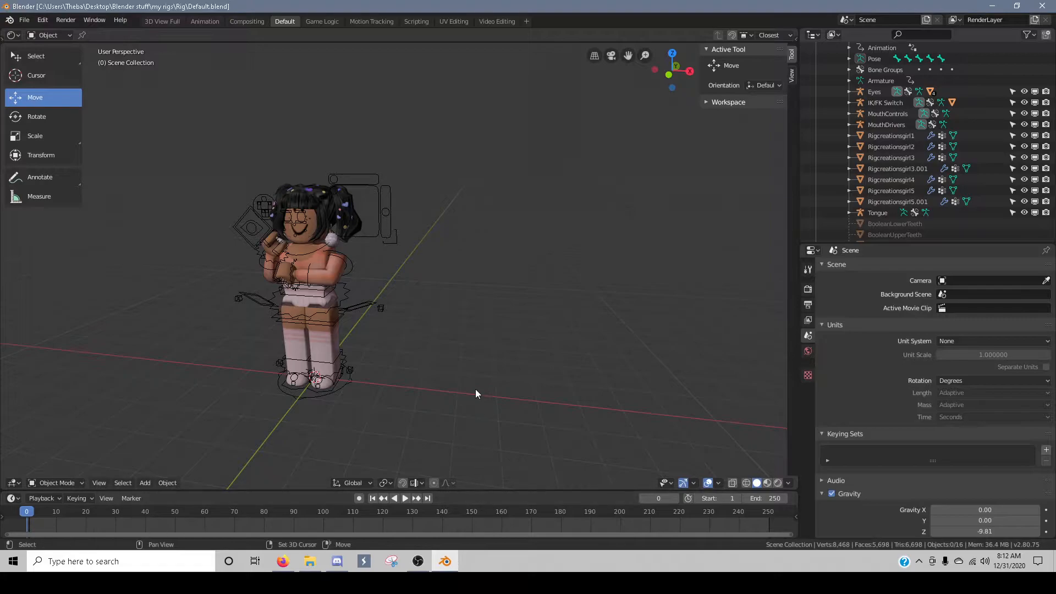
key("shift+grave")
key("w")
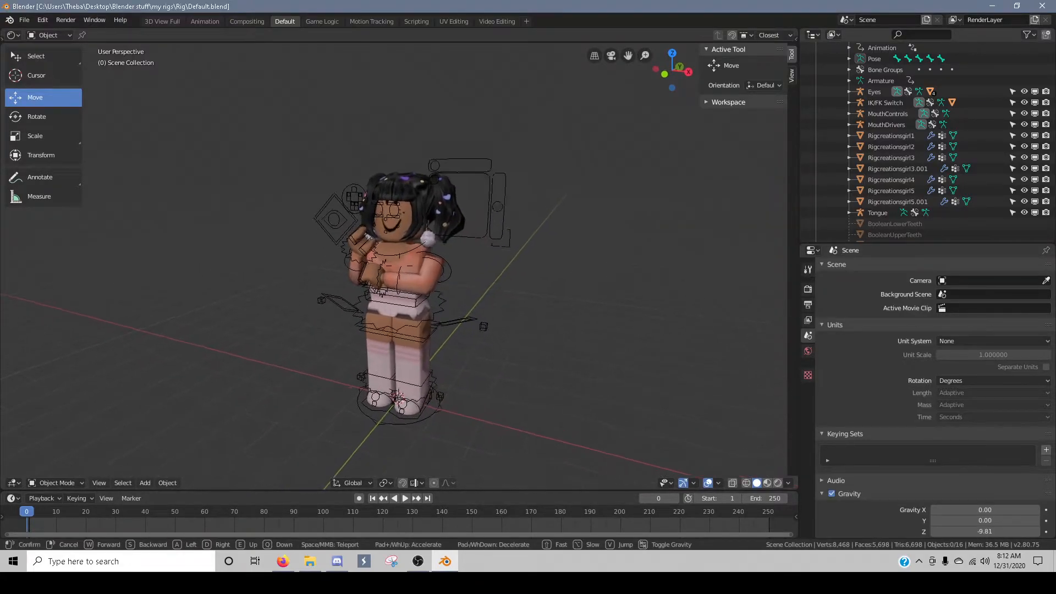
key("s")
left_click(586, 163)
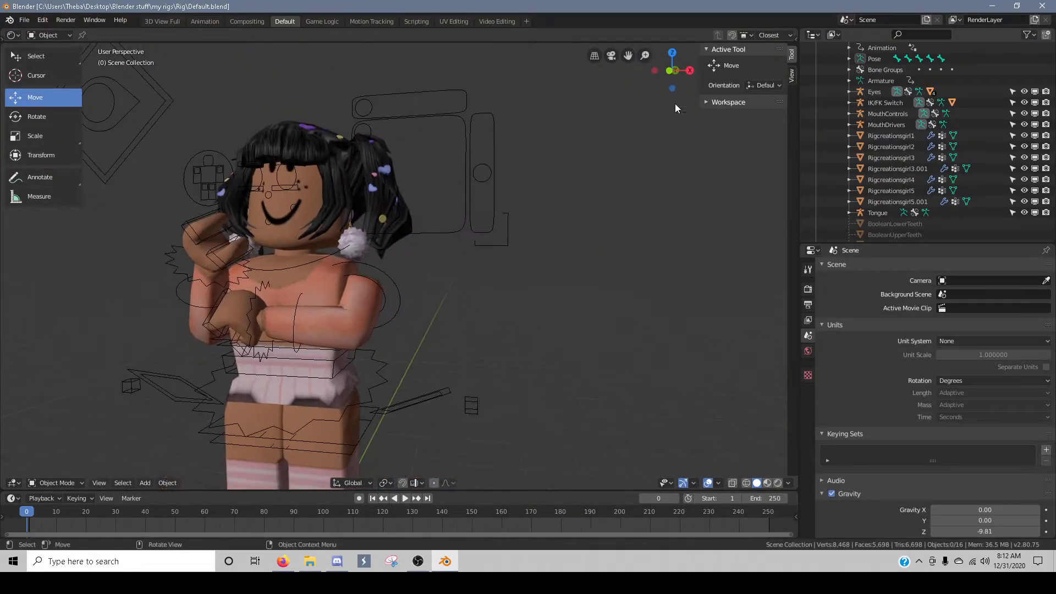
left_click(1043, 6)
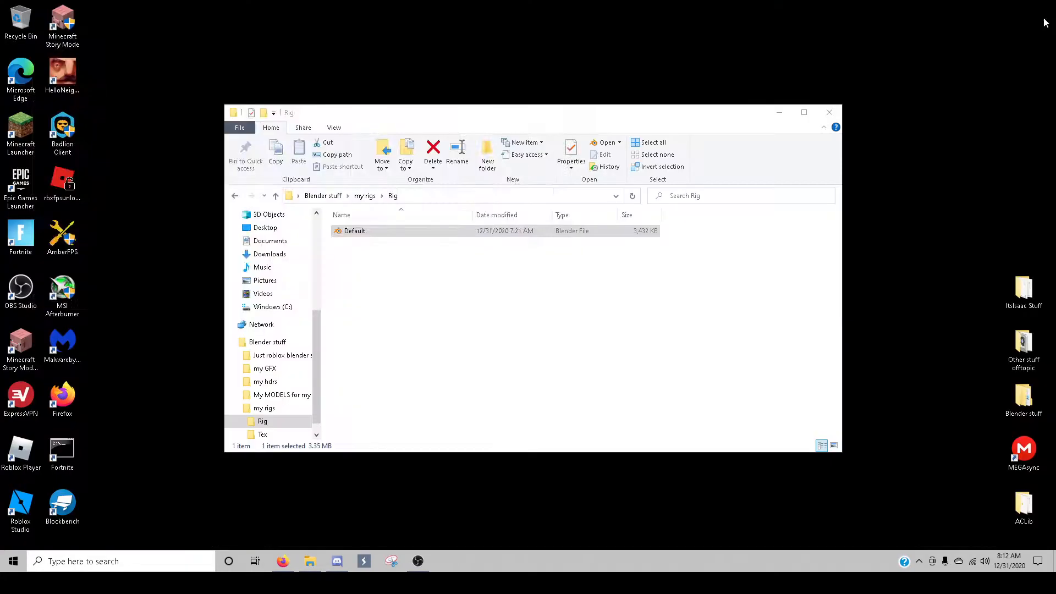
- Close the Rig folder window, open Blender stuff and move its my rigs folder to the Recycle Bin
left_click(829, 113)
double_click(1024, 396)
left_click_drag(358, 278, 22, 22)
- Open the Recycle Bin and permanently delete the my rigs folder from it
right_click(7, 19)
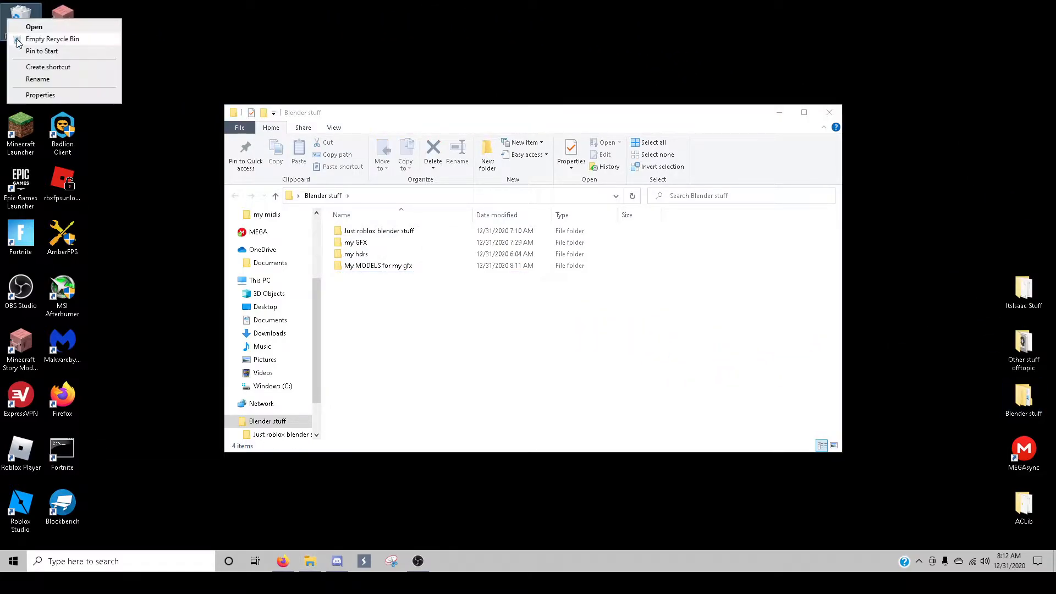
left_click(25, 26)
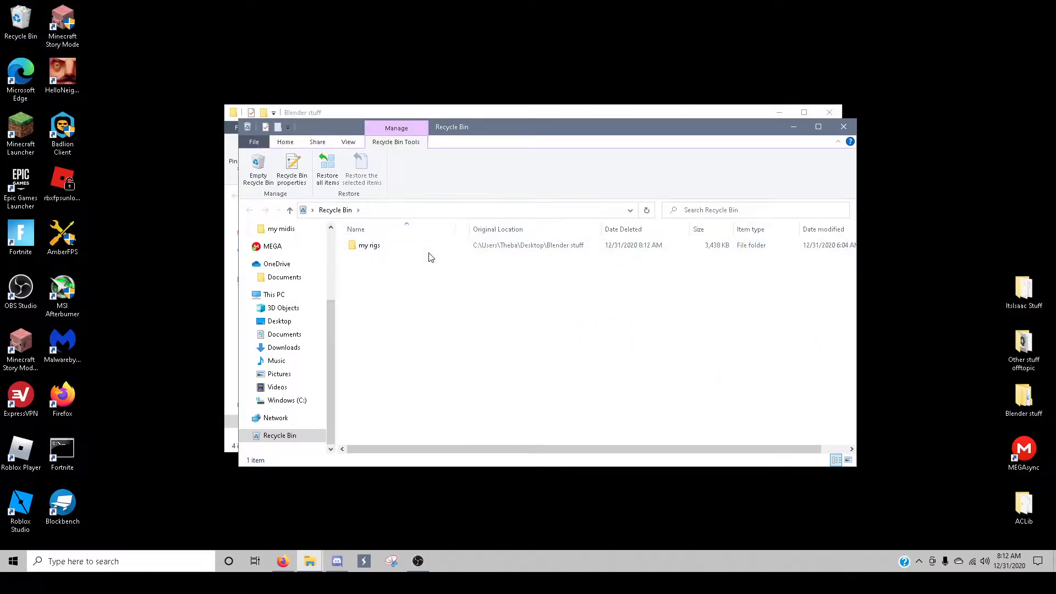
right_click(441, 246)
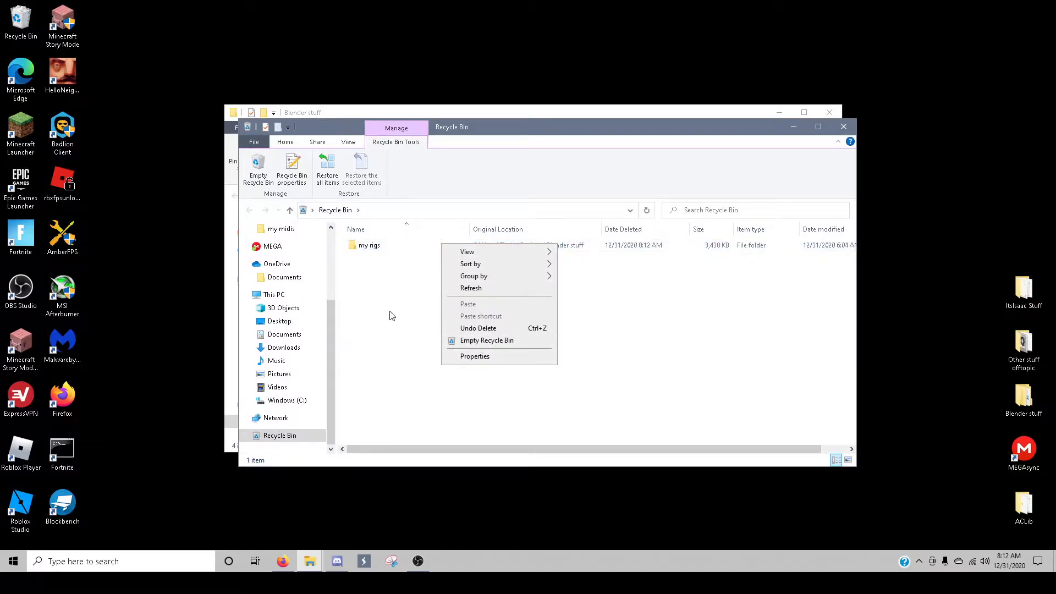
left_click(393, 313)
left_click(370, 246)
right_click(374, 249)
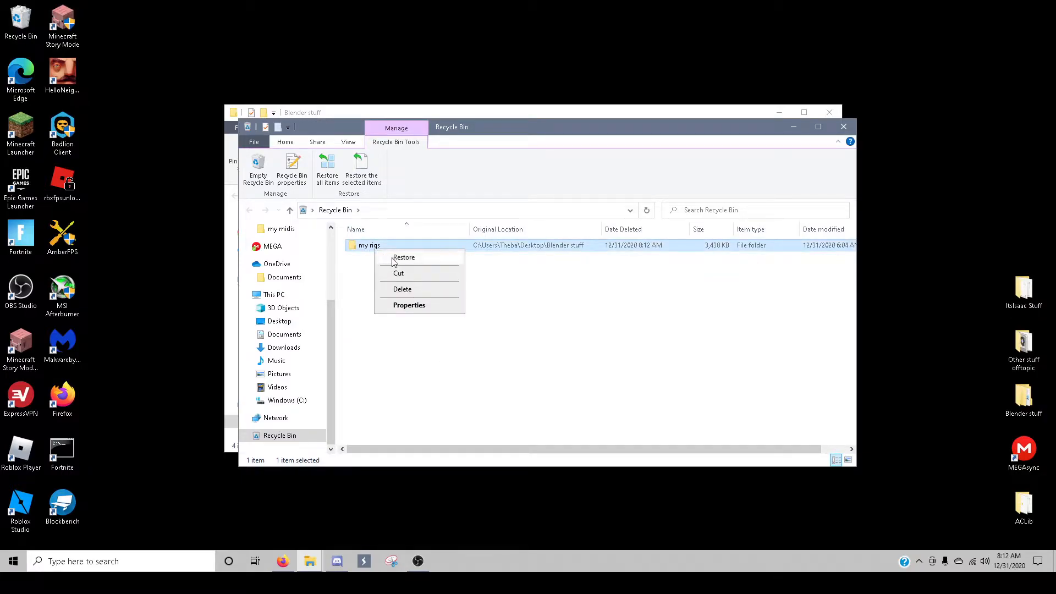
left_click(401, 290)
left_click(566, 318)
- Switch to Firefox, expand the YouTube video's description and open the other tutorial video linked there
left_click(282, 561)
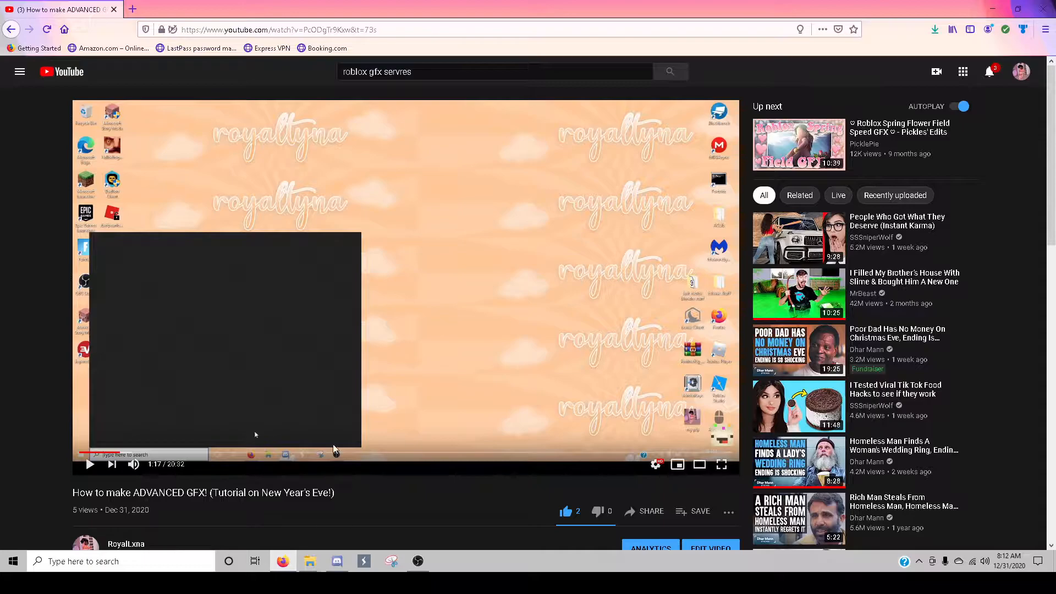
scroll(184, 184, "down", 4)
left_click(134, 392)
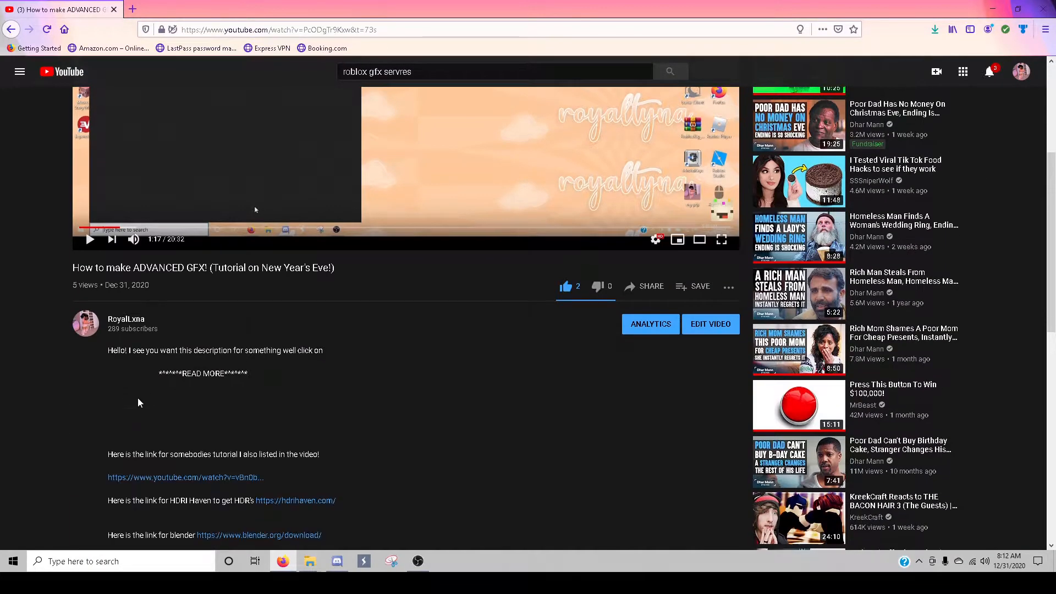
scroll(209, 361, "down", 4)
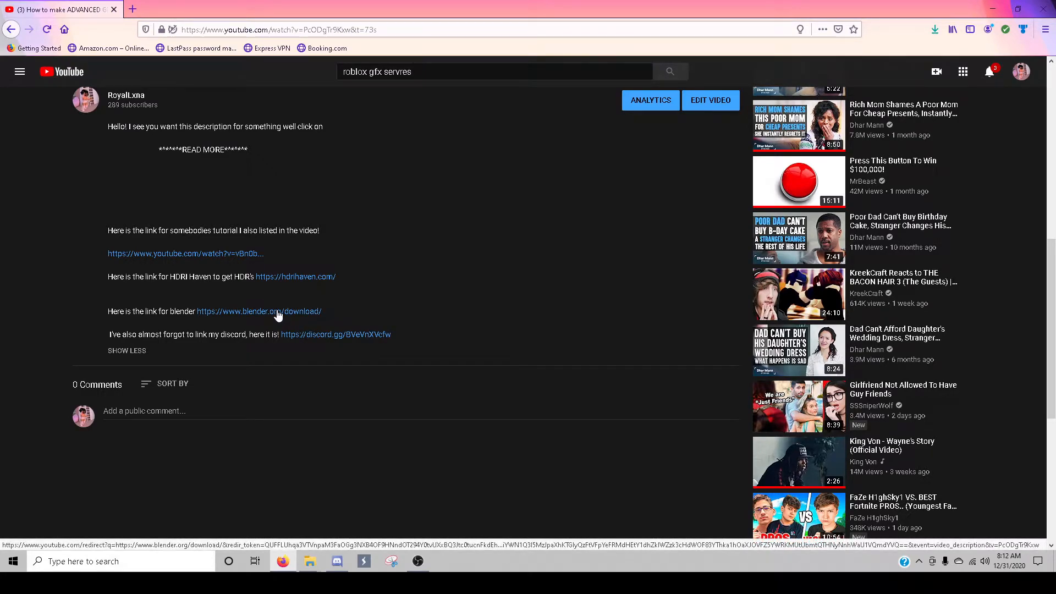
scroll(264, 322, "up", 2)
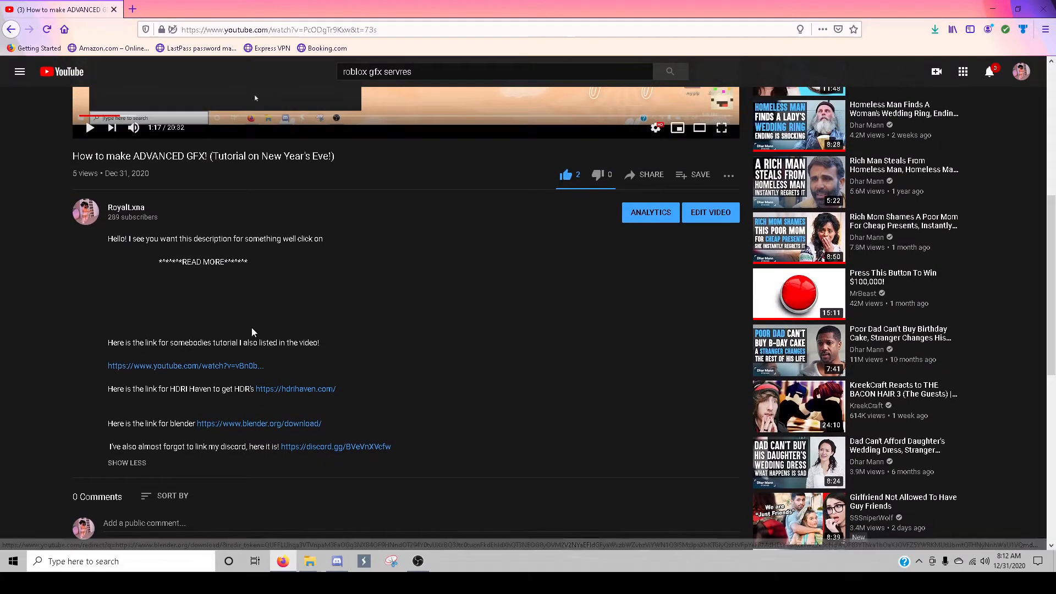
left_click(220, 367)
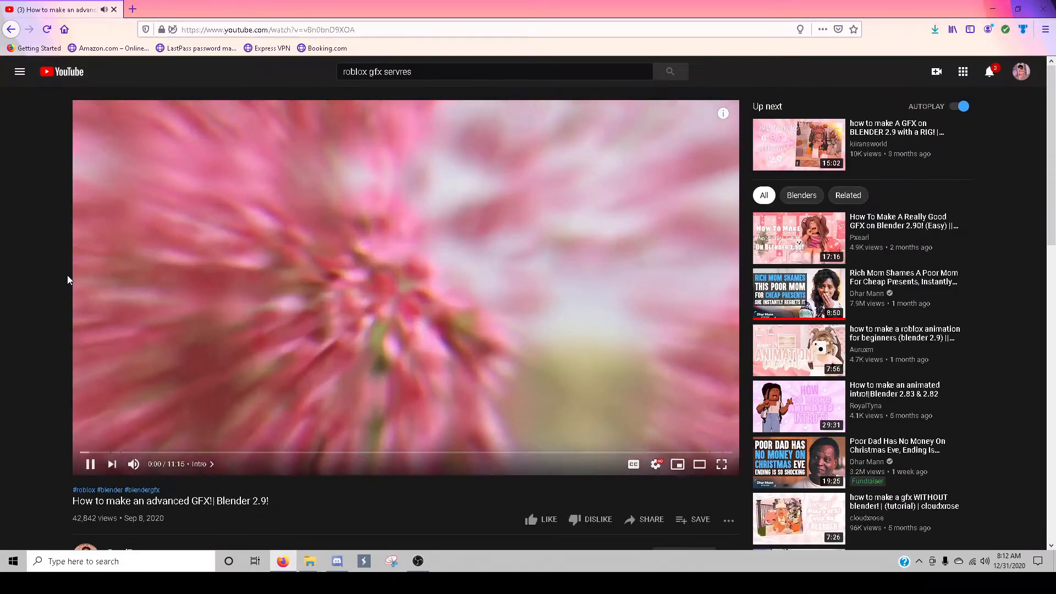
- Pause the linked tutorial and download RobloxRig_Woman.zip through the first MediaFire link in its description
left_click(101, 253)
scroll(115, 313, "down", 3)
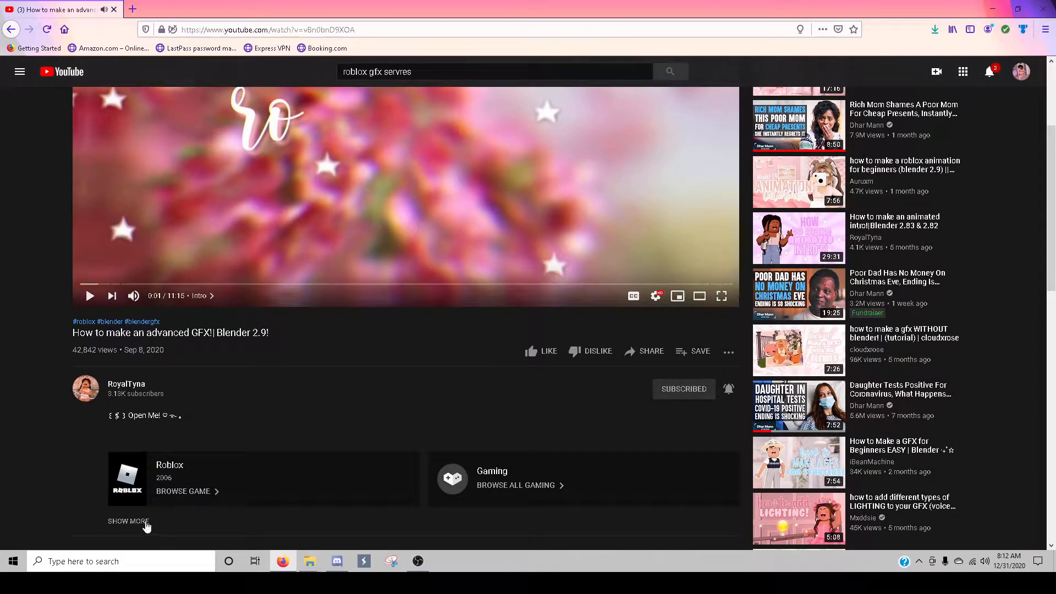
left_click(145, 522)
scroll(148, 455, "down", 2)
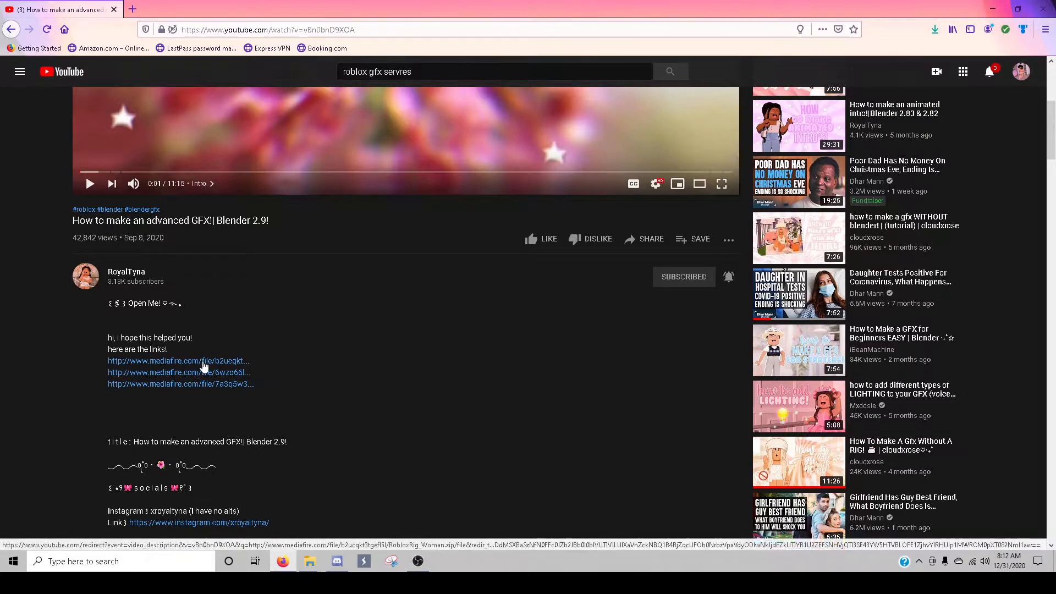
left_click(203, 362)
left_click(679, 147)
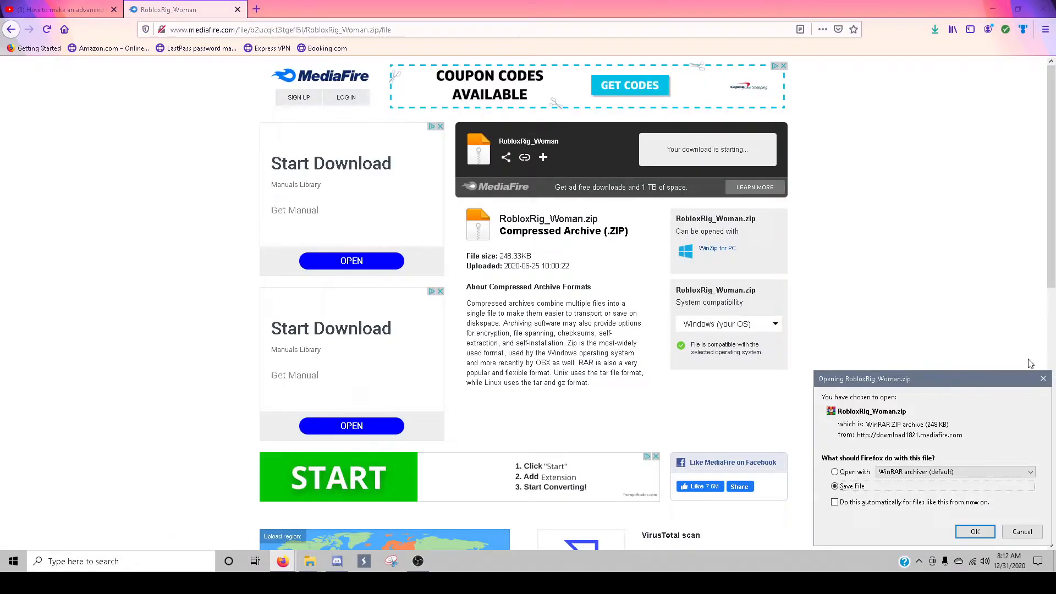
left_click(975, 531)
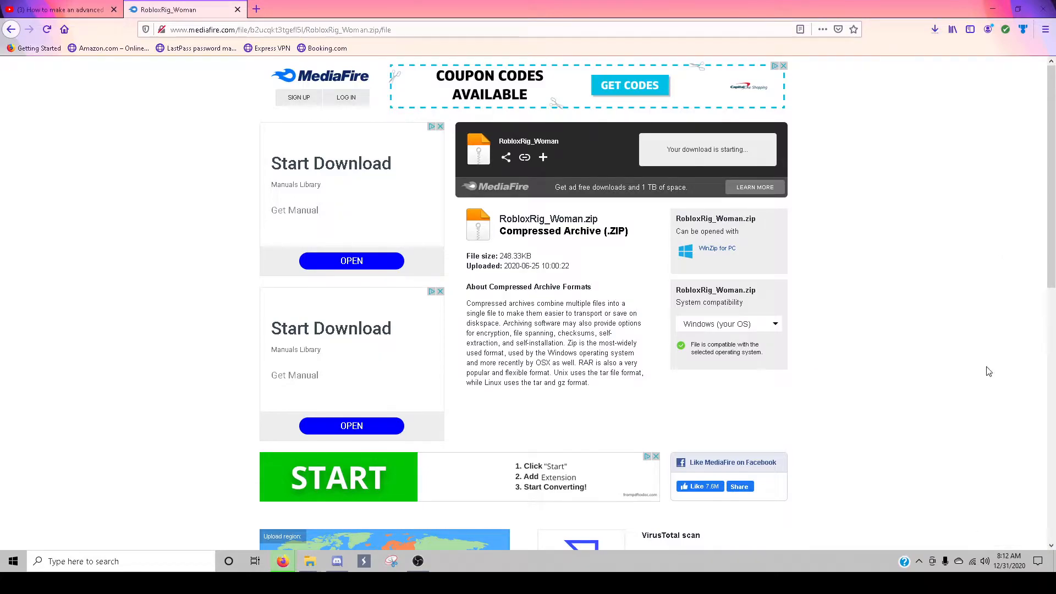
- Open the downloaded RobloxRig_Woman.zip, extract its Rig and Tex folders onto the desktop and close the archive
left_click(935, 29)
left_click(895, 74)
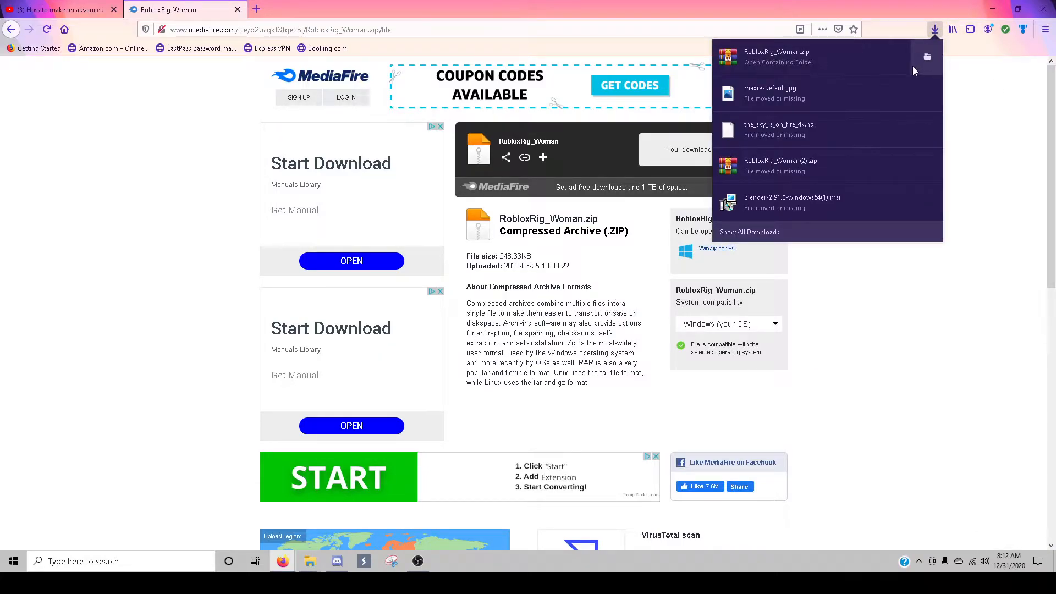
left_click(1018, 9)
left_click(141, 158)
left_click_drag(141, 160, 889, 172)
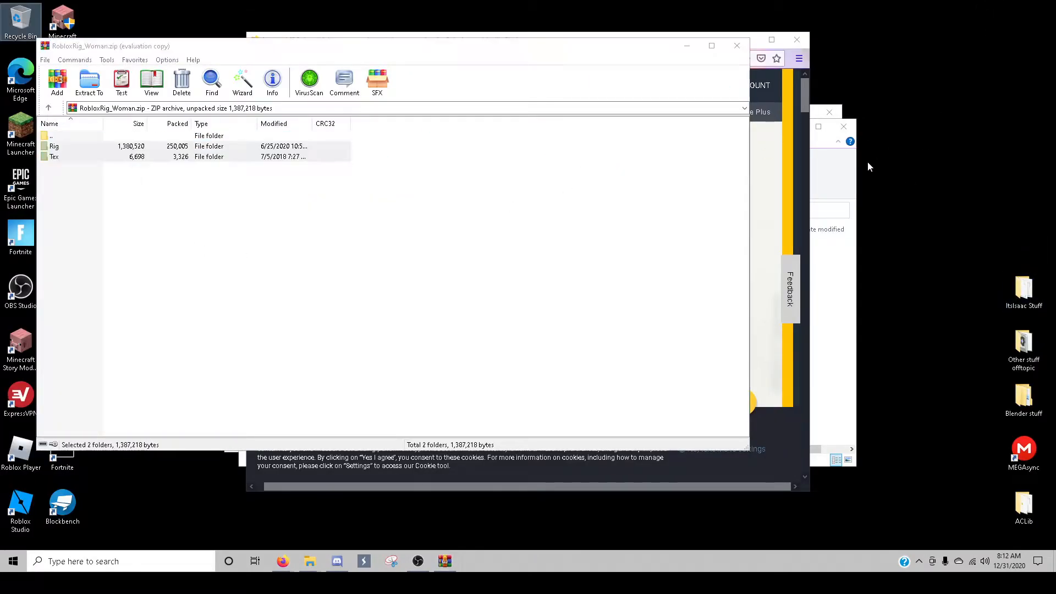
left_click(737, 46)
- Create a desktop folder named my rigs and put the extracted Rig and Tex folders into it
right_click(990, 130)
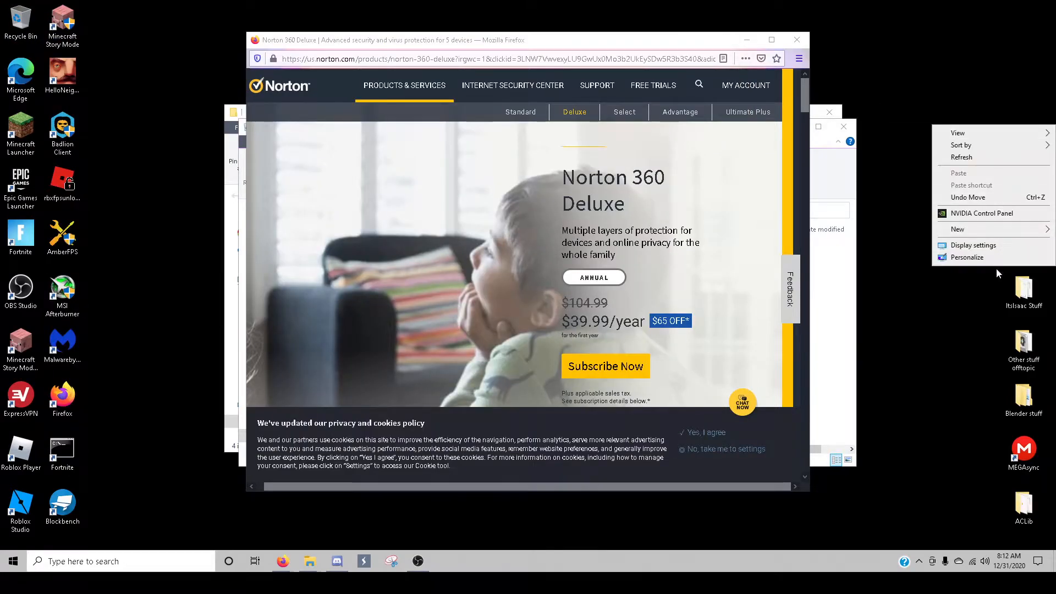
mouse_move(968, 229)
left_click(908, 232)
type("my rigs")
key("Return")
left_click_drag(971, 243, 981, 130)
- Move the my rigs folder from the desktop into Blender stuff and open its Rig > Default file in Blender
left_click(797, 39)
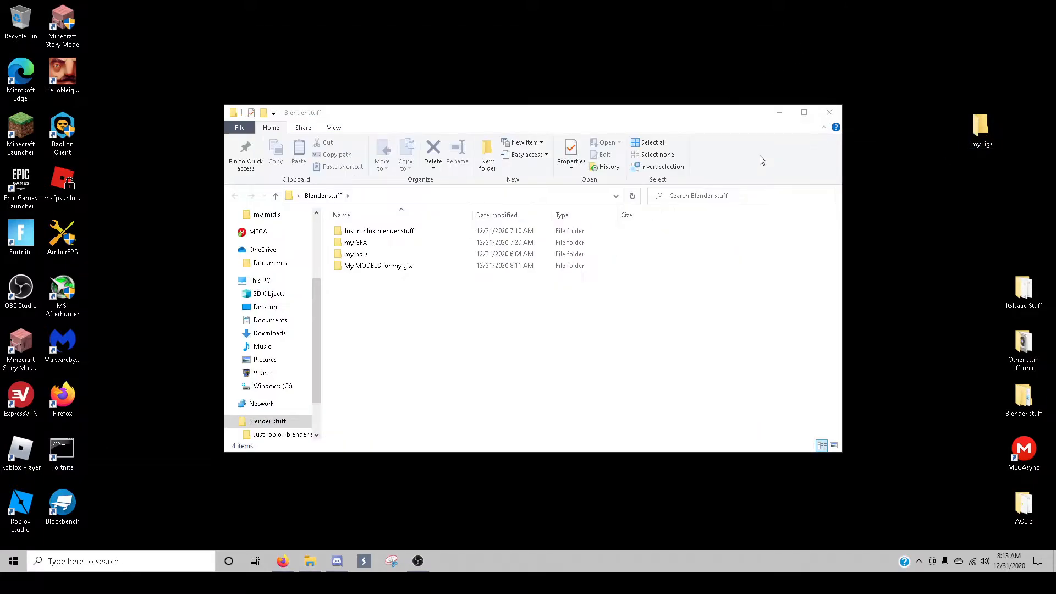
left_click_drag(982, 130, 625, 328)
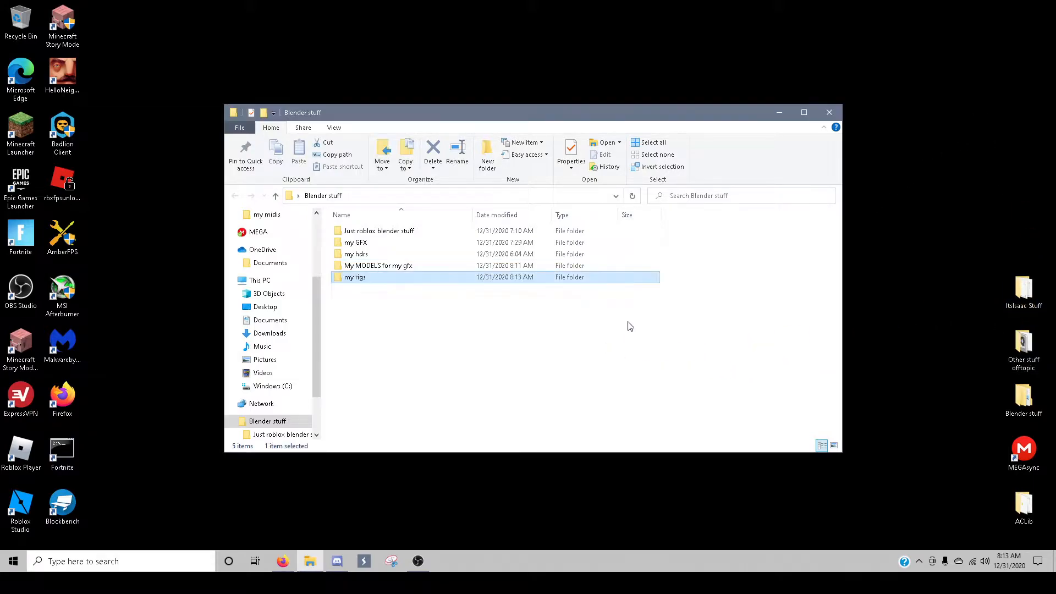
double_click(361, 277)
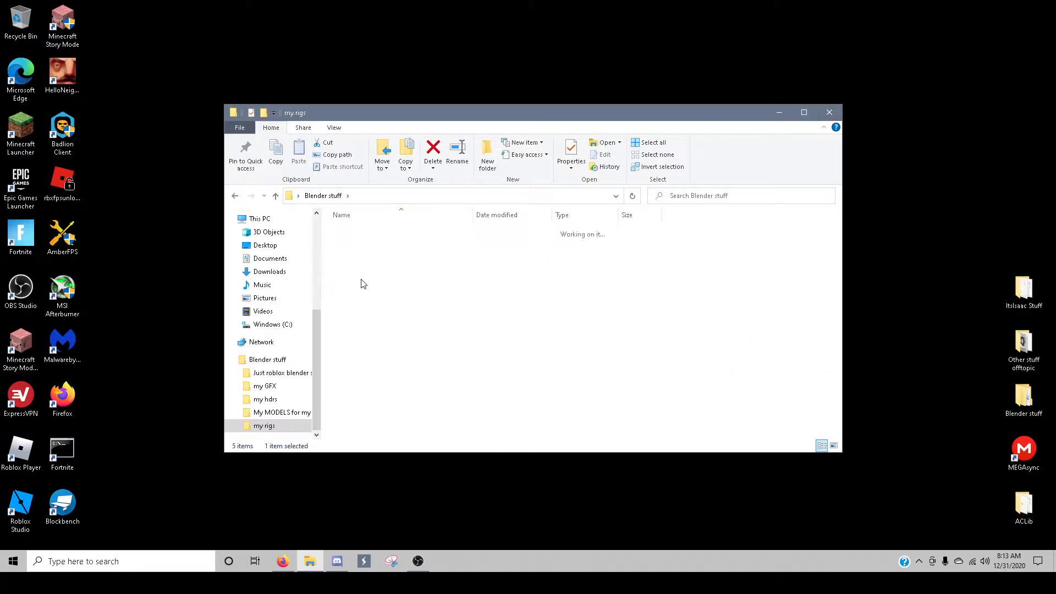
double_click(354, 234)
double_click(364, 231)
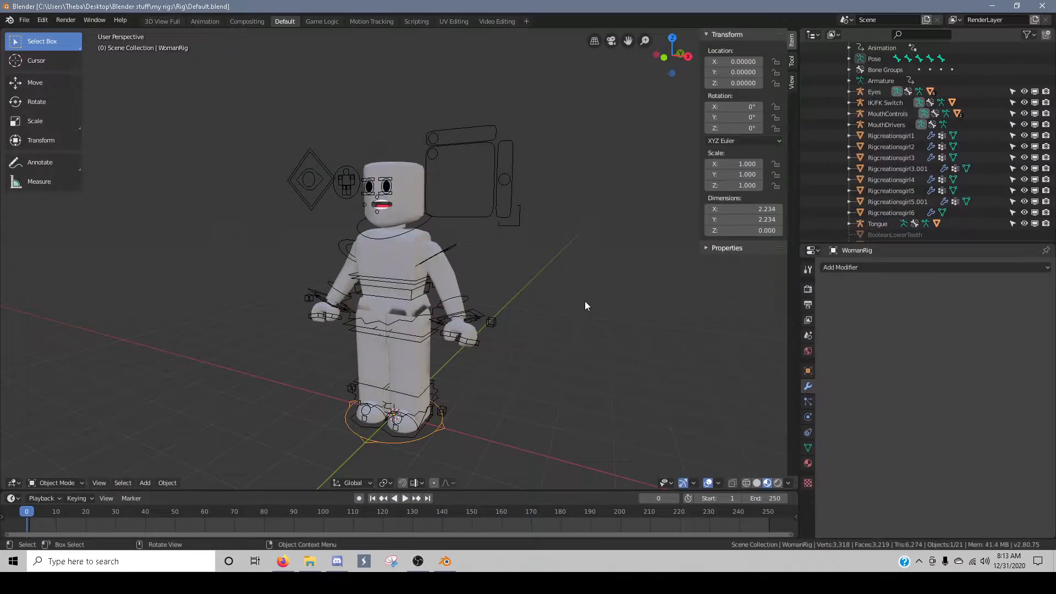
- Delete the head mesh from the woman rig
key("shift+grave")
key("w")
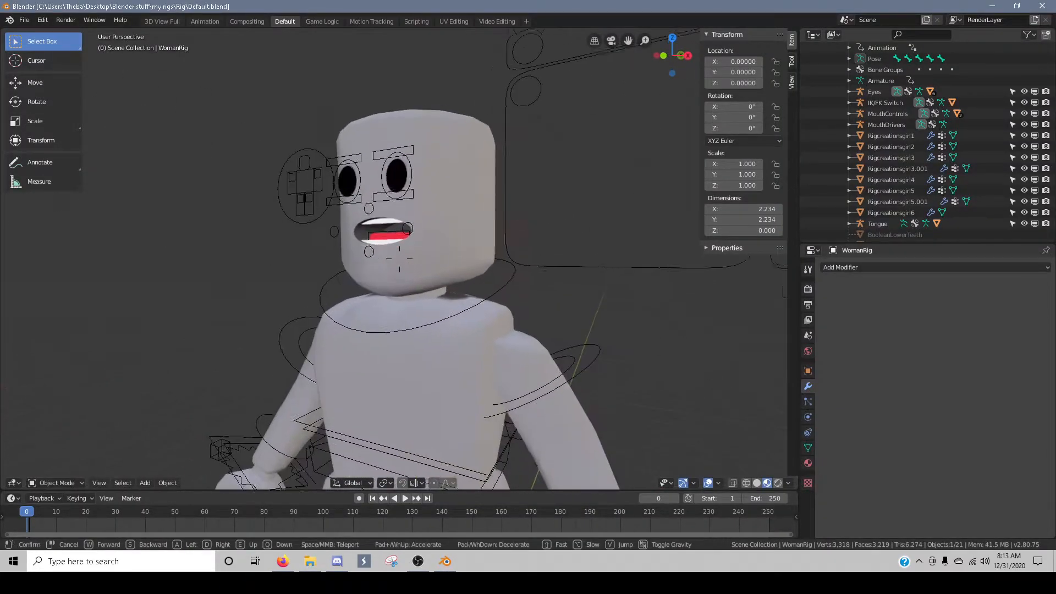
left_click(414, 187)
left_click(400, 210)
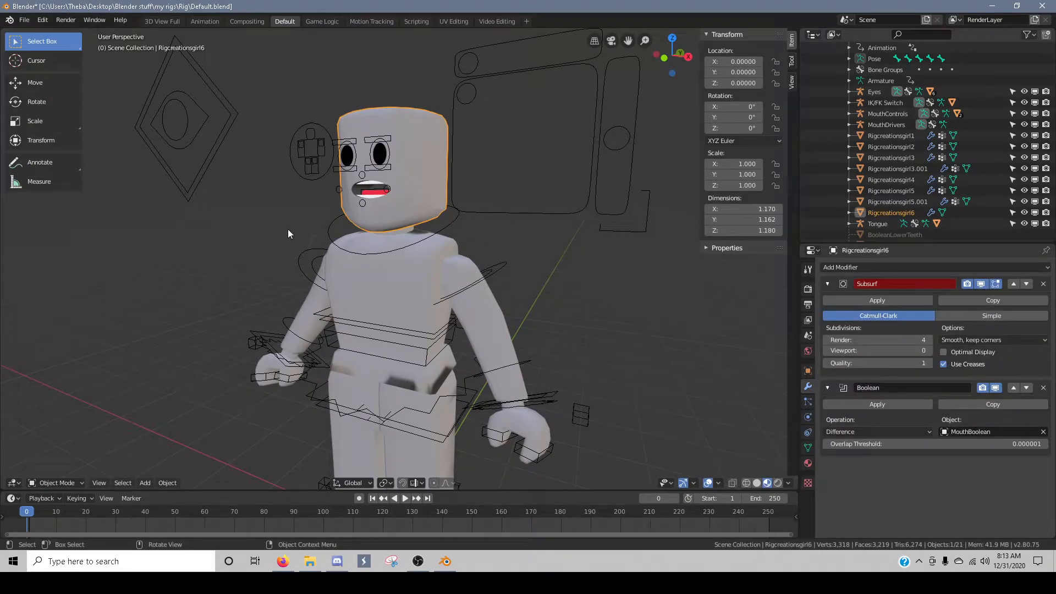
key("Delete")
- Delete the rig's leftover face meshes: the tongue, the teeth and both eyes
left_click(395, 221)
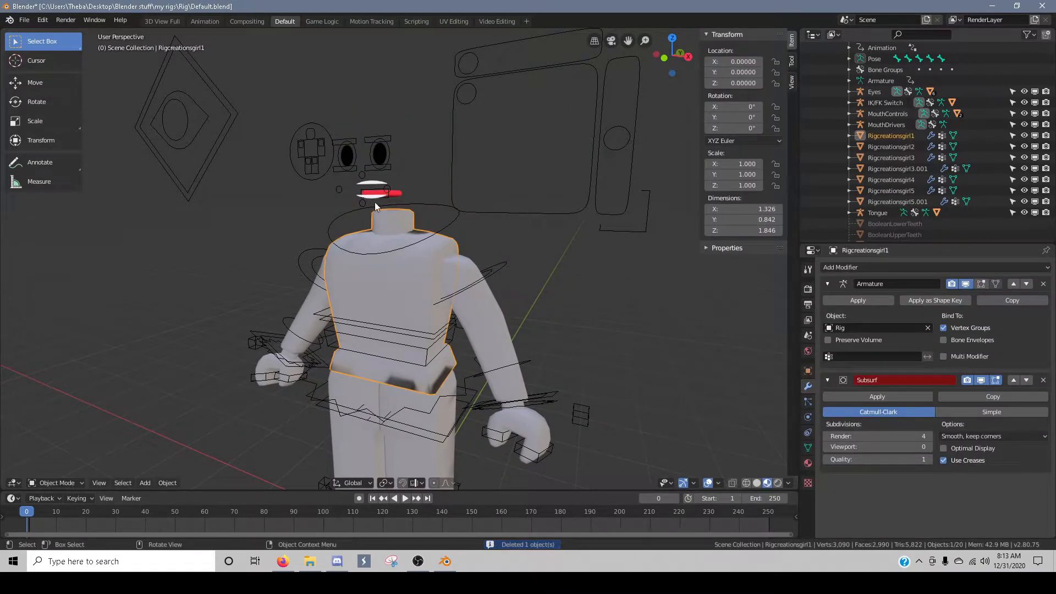
left_click(397, 193)
key("Delete")
left_click(376, 197)
key("Delete")
left_click(374, 182)
key("Delete")
left_click(379, 157)
key("Delete")
left_click(346, 155)
key("Delete")
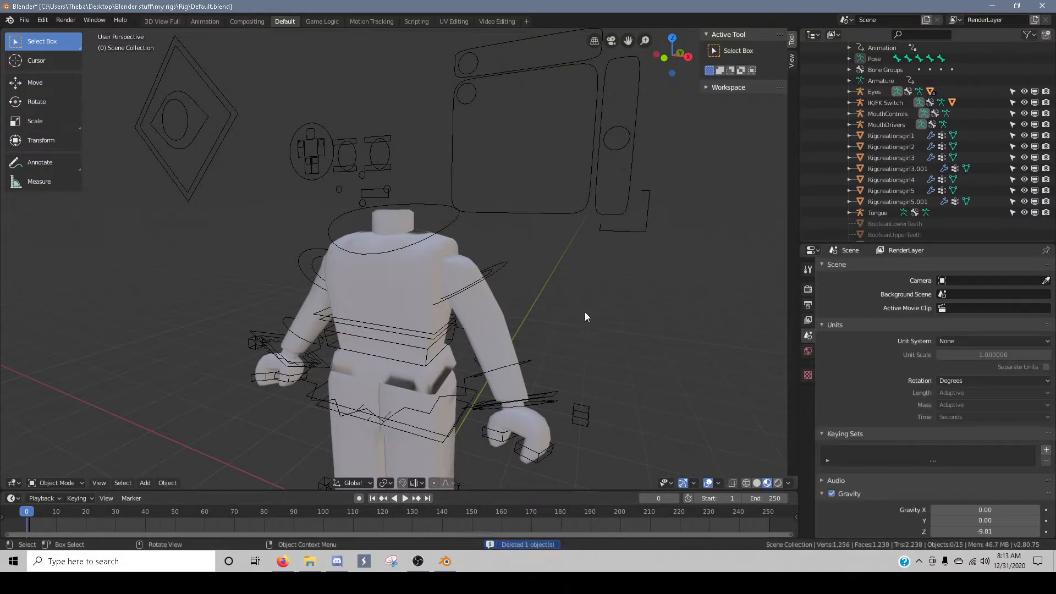
- Select the rig's torso mesh, split the 3D viewport horizontally and switch the upper area to the Shader Editor
key("shift+grave")
key("w")
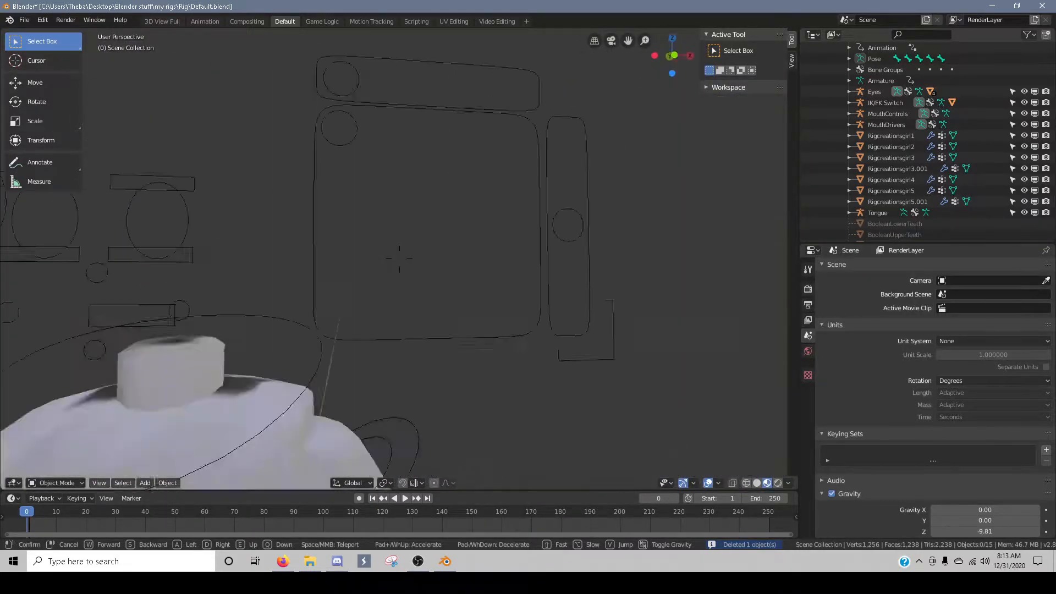
key("s")
left_click(399, 258)
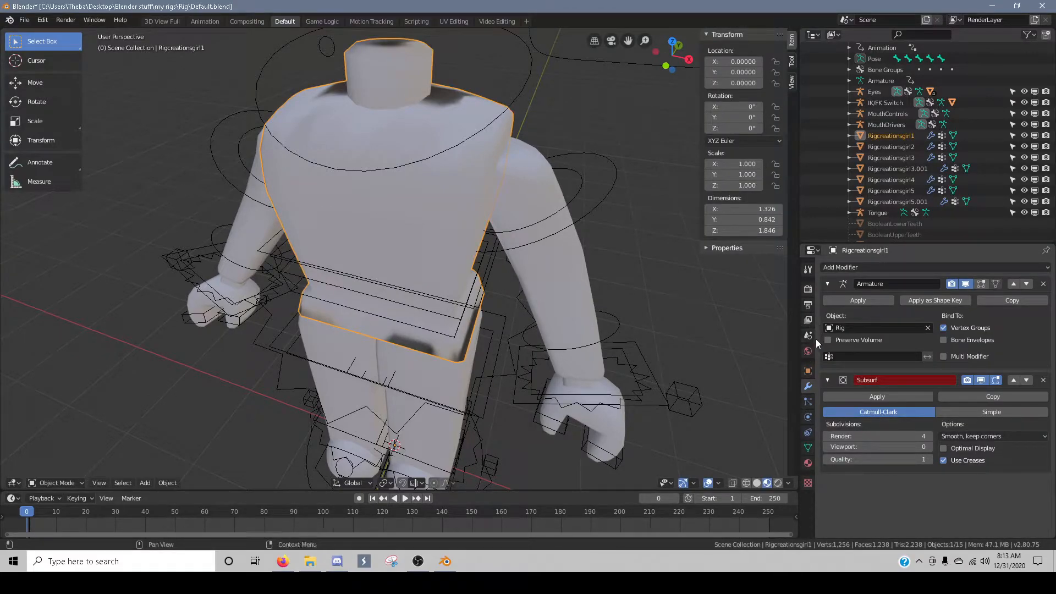
left_click(25, 22)
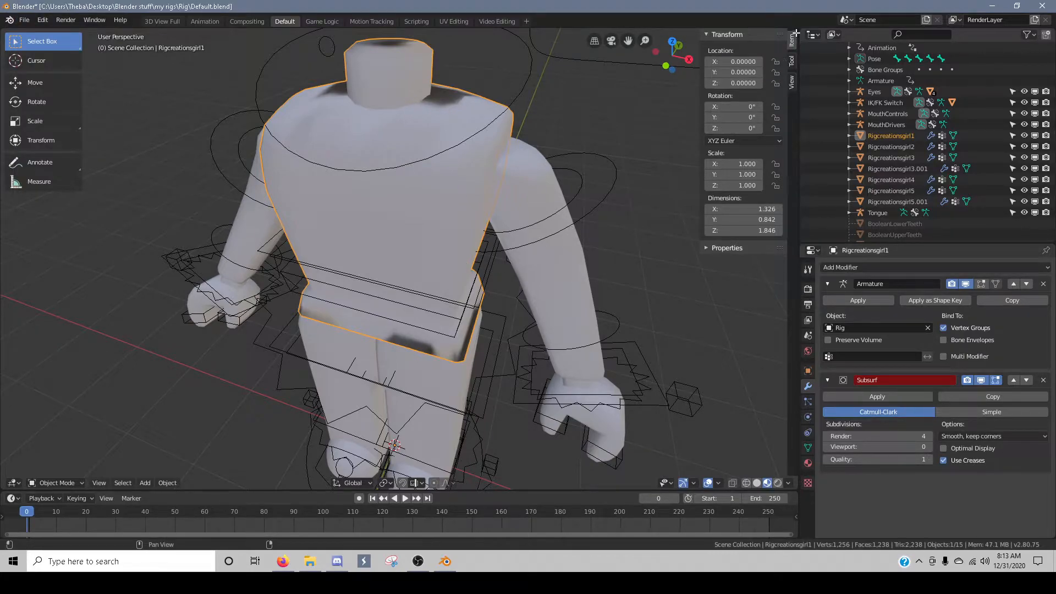
left_click_drag(793, 41, 770, 363)
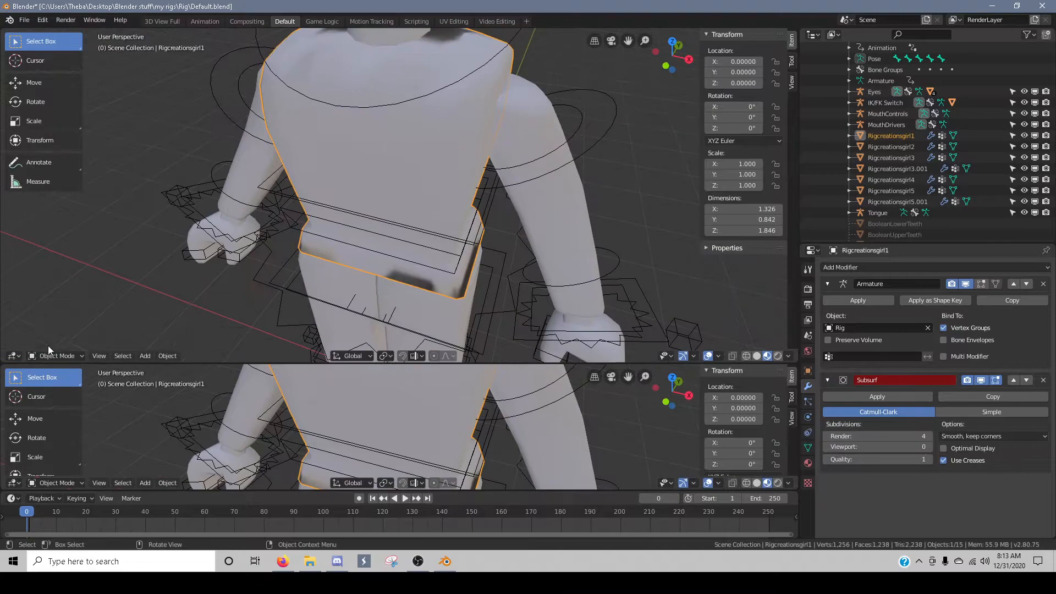
left_click(14, 359)
left_click(33, 295)
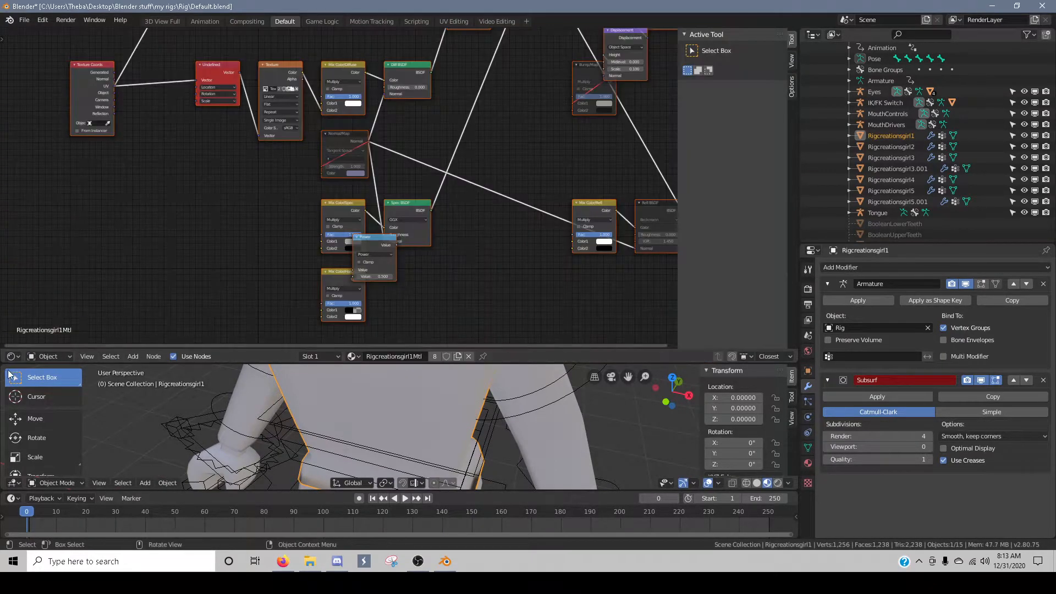
left_click(10, 356)
left_click(9, 358)
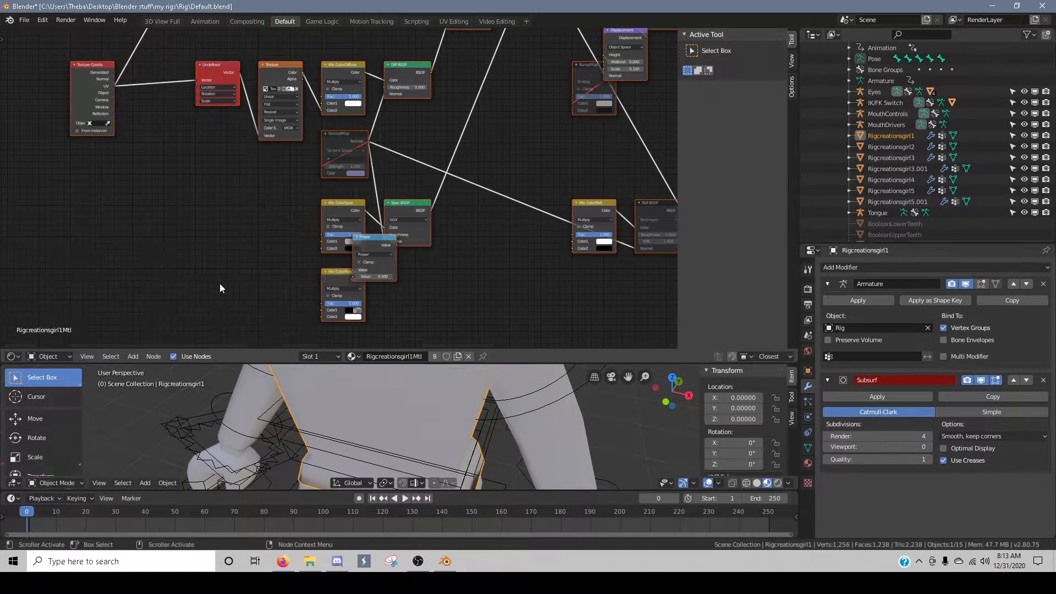
- Load Fleurrosey3Tex.png from Blender stuff > Just roblox blender stuff into the rig material's image texture node
left_click(292, 88)
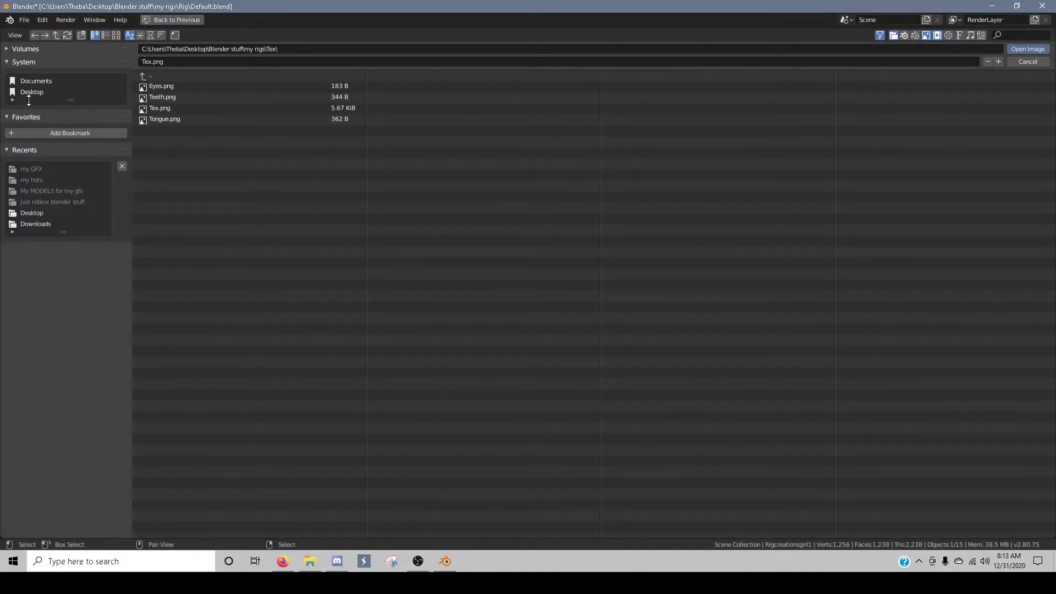
left_click(38, 222)
left_click(39, 213)
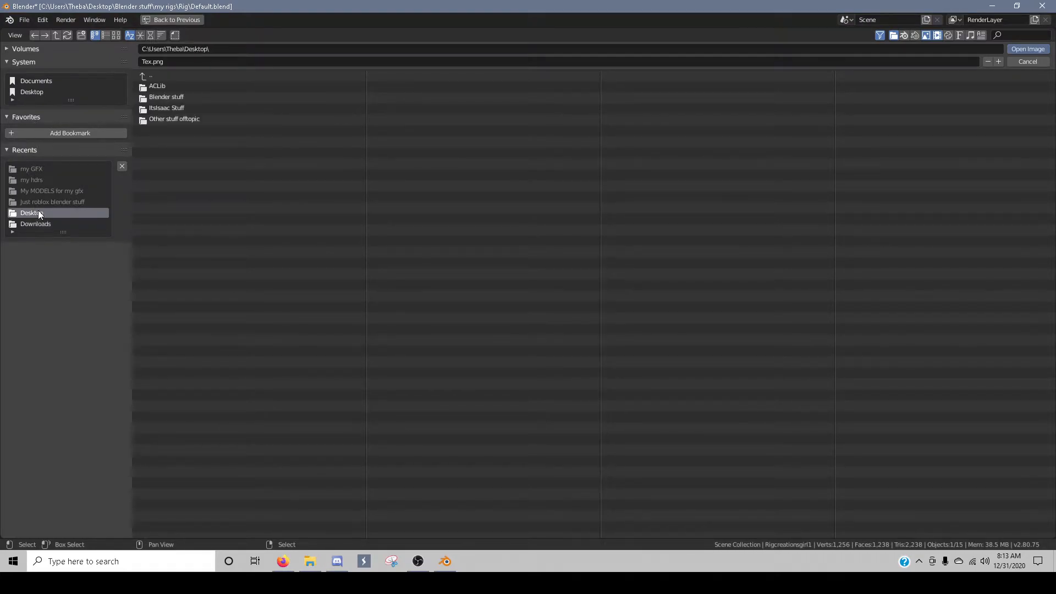
left_click(166, 97)
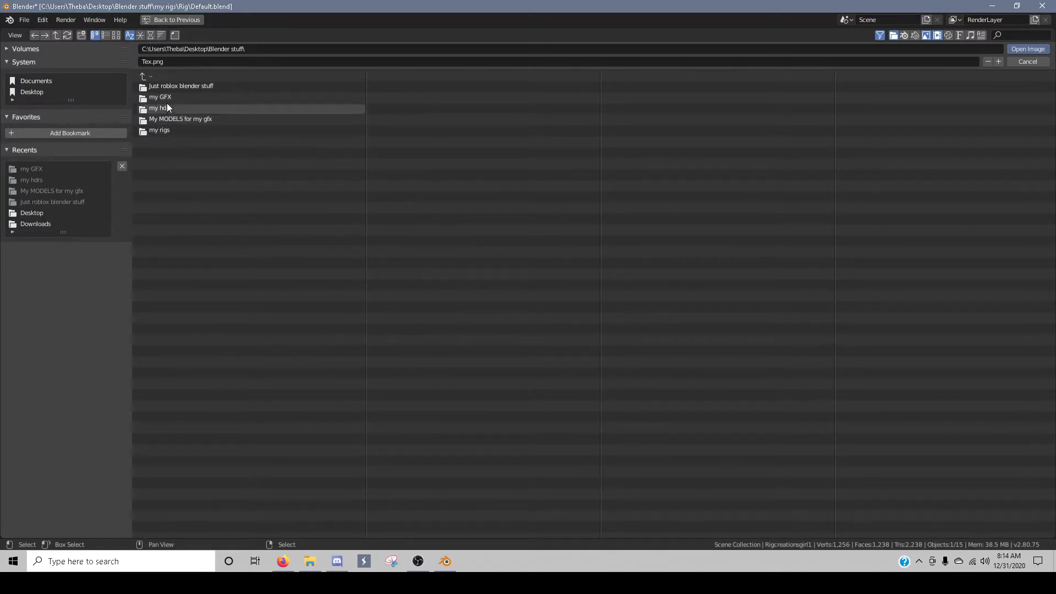
left_click(191, 119)
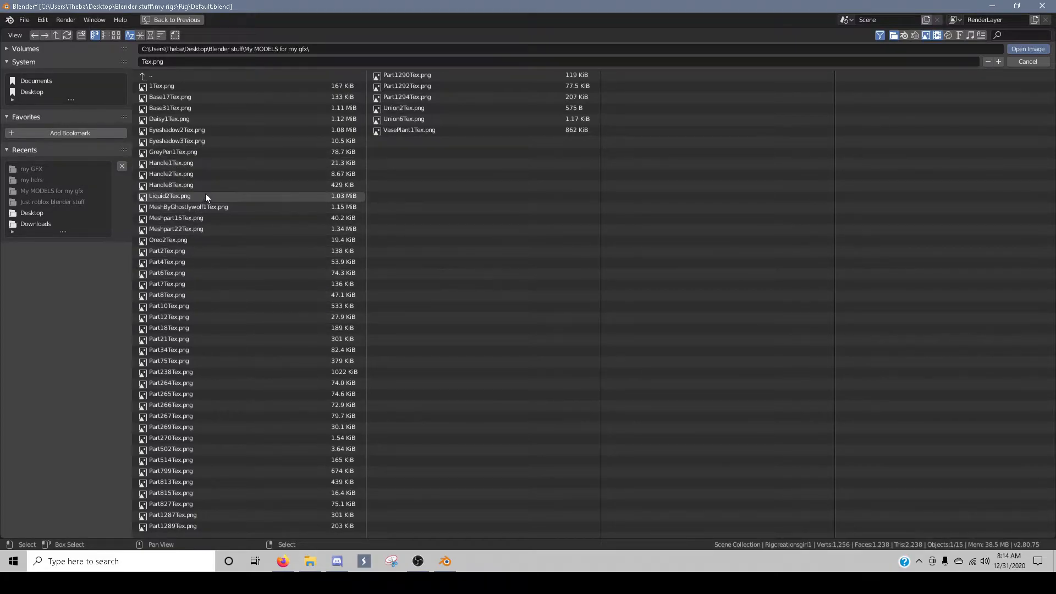
left_click(38, 213)
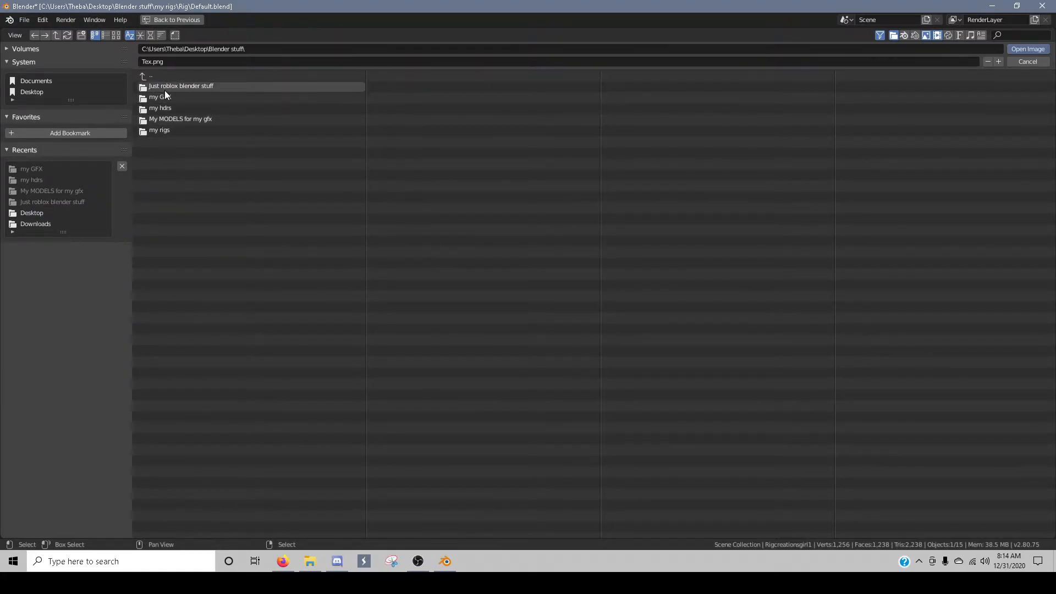
left_click(164, 91)
left_click(176, 152)
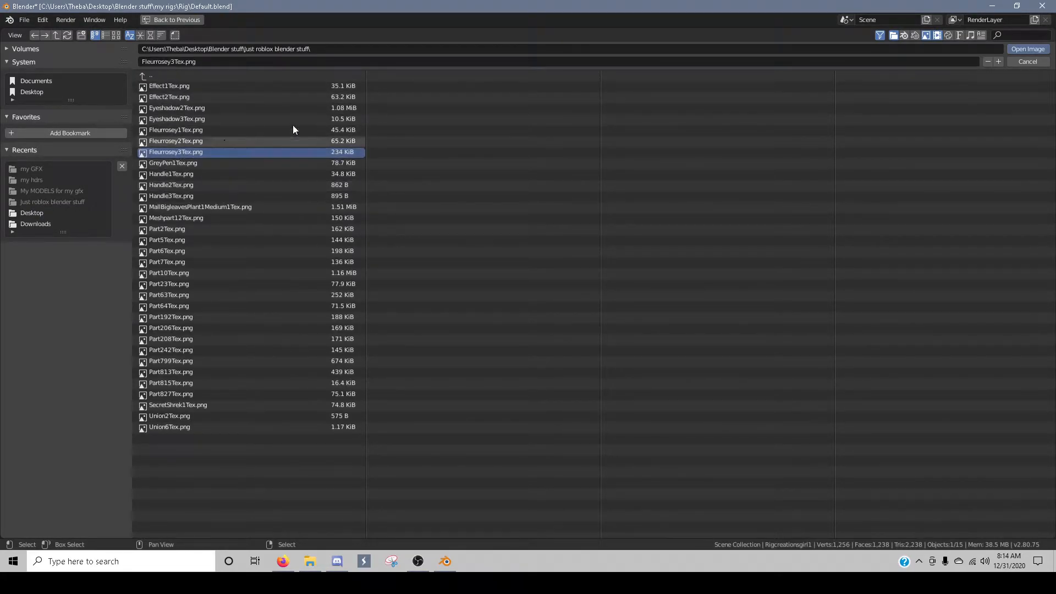
left_click(1013, 49)
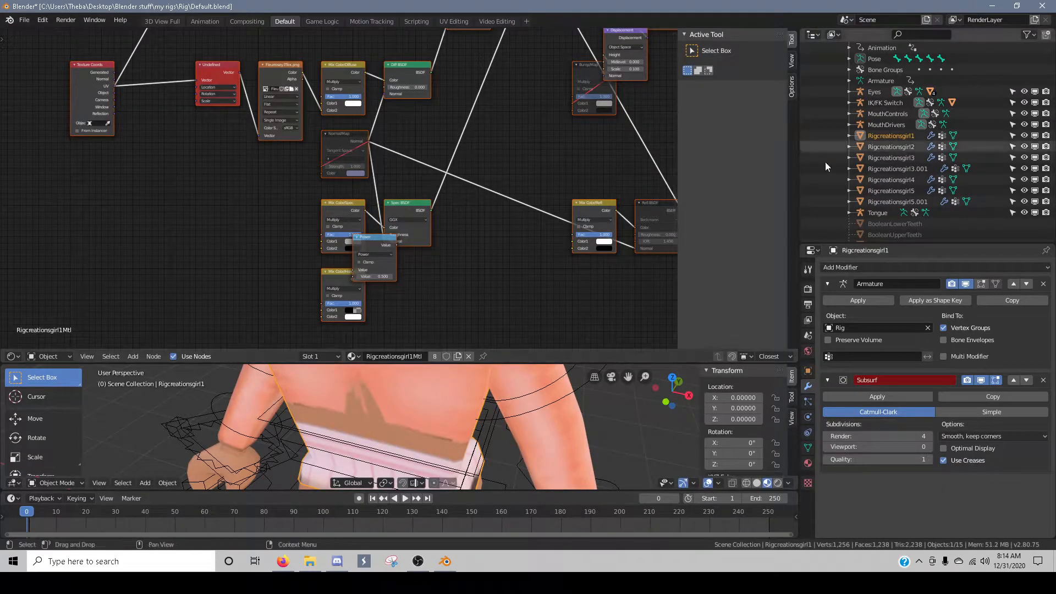
- Enlarge the 3D viewport over the Shader Editor area and bring the whole textured rig into view
left_click_drag(571, 352, 547, 5)
key("shift+grave")
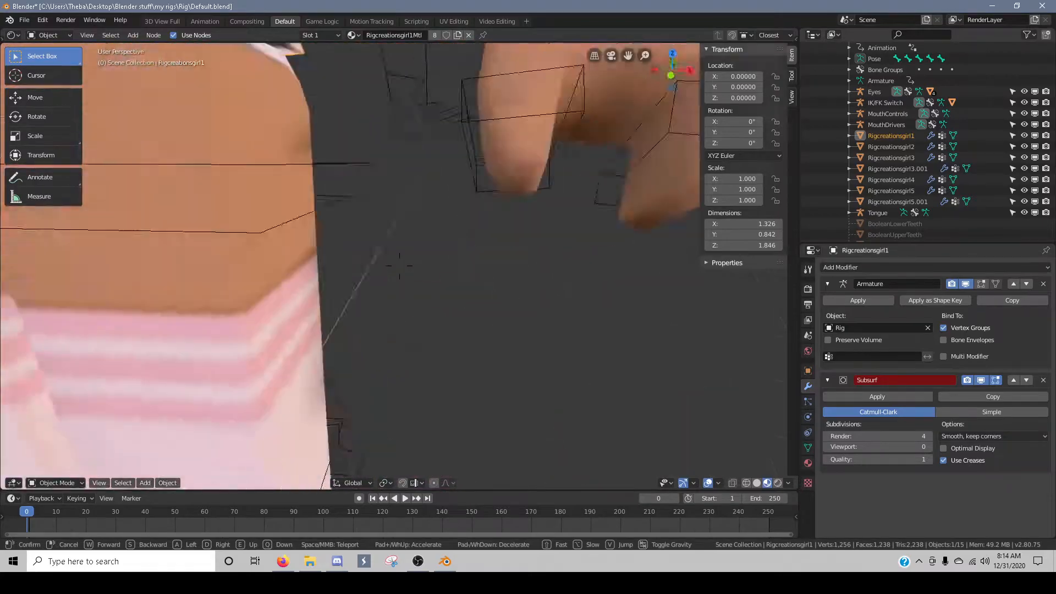
key("Escape")
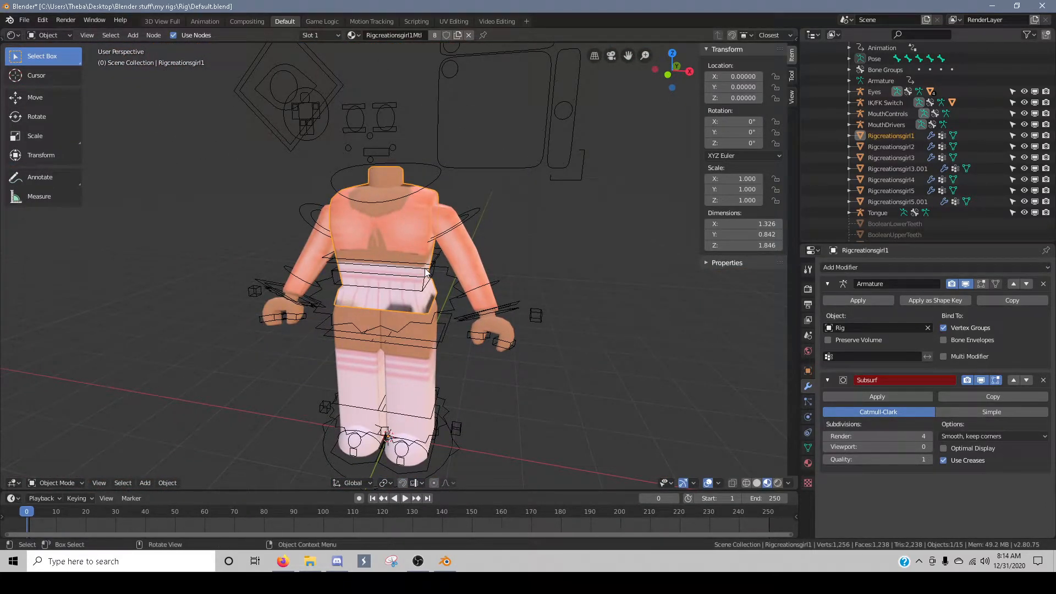
- Import the fleurrosey.obj Wavefront model from the Just roblox blender stuff folder
left_click(25, 21)
mouse_move(82, 168)
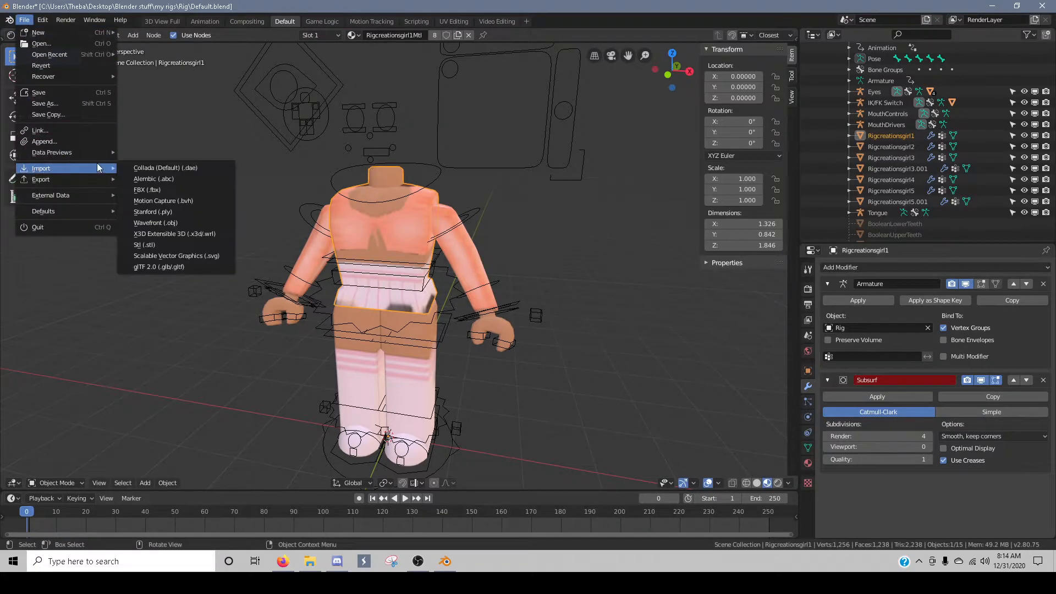
left_click(186, 224)
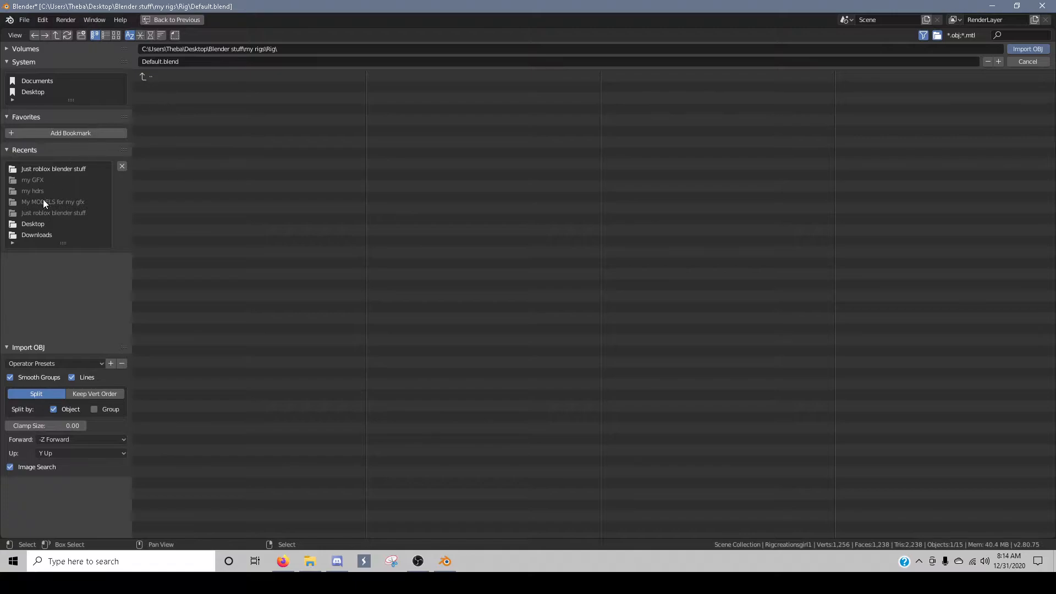
left_click(38, 227)
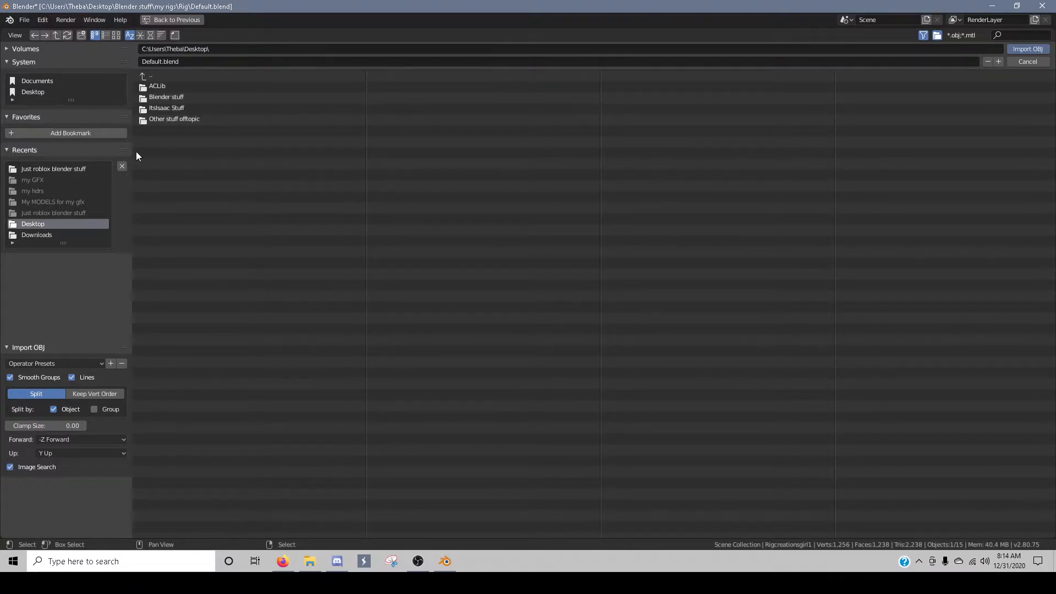
left_click(161, 97)
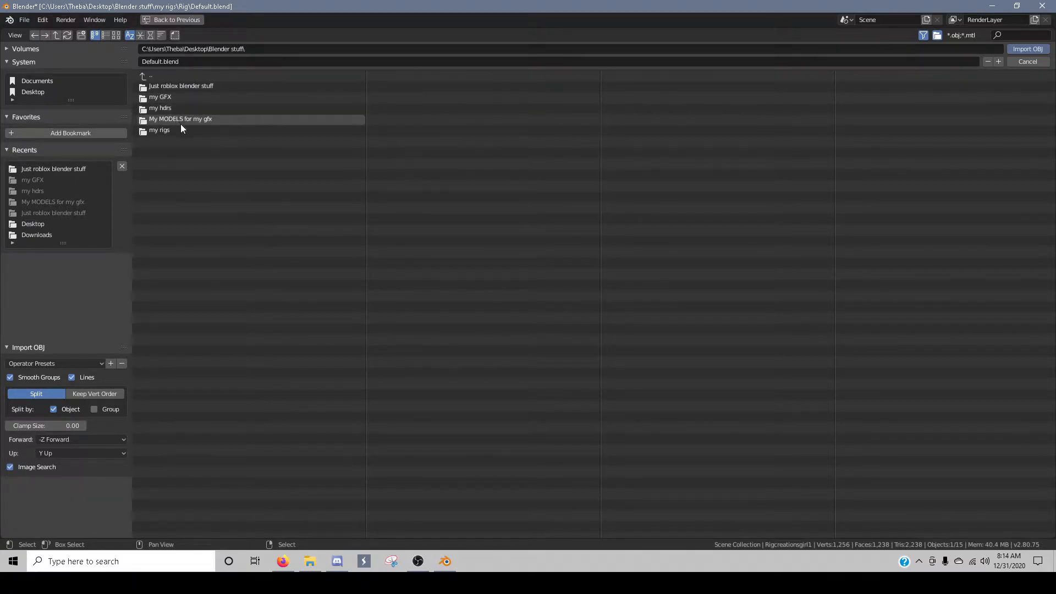
left_click(177, 87)
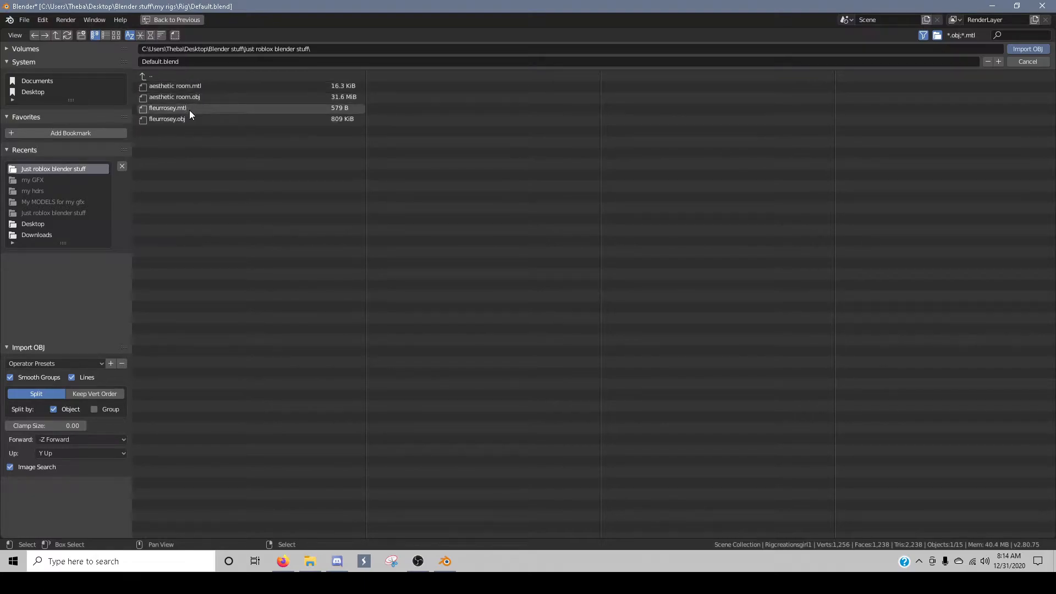
left_click(226, 118)
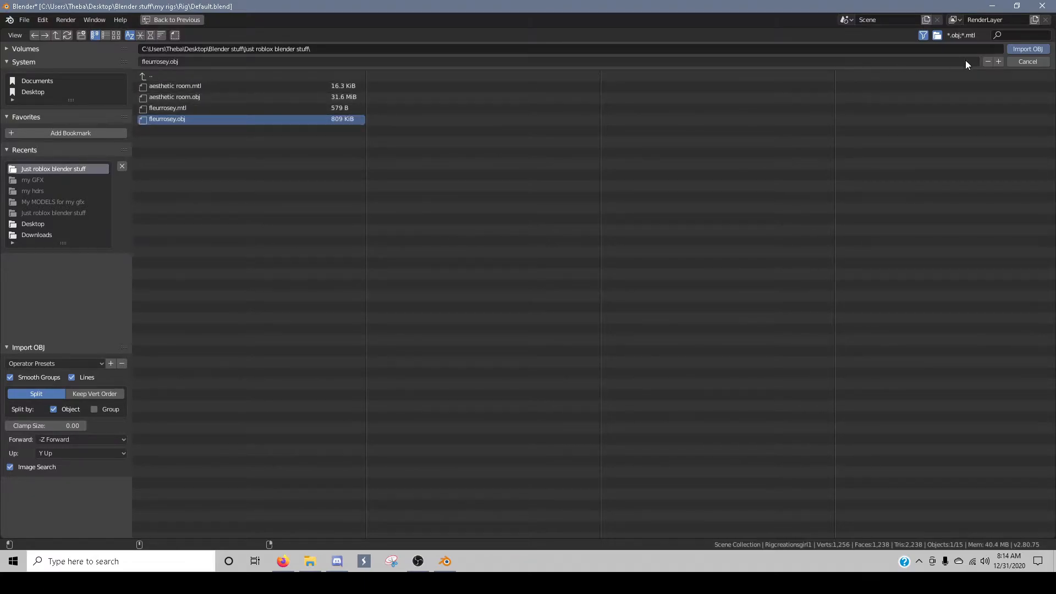
left_click(1015, 50)
- Set the imported fleurrosey head's origin to its geometry
middle_click_drag(421, 253, 398, 222)
scroll(398, 222, "up", 5)
left_click(399, 225)
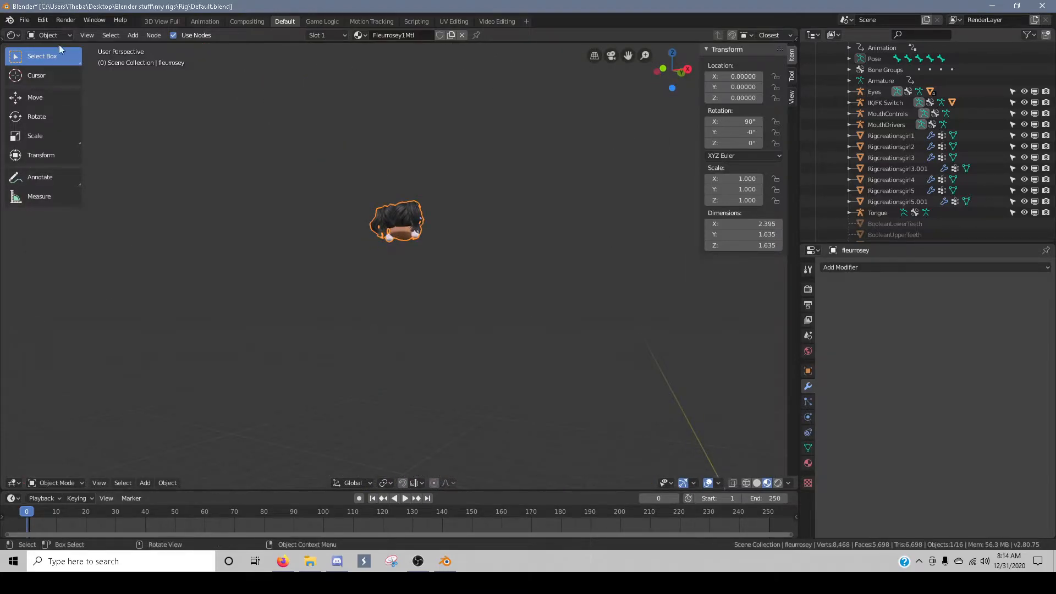
right_click(386, 227)
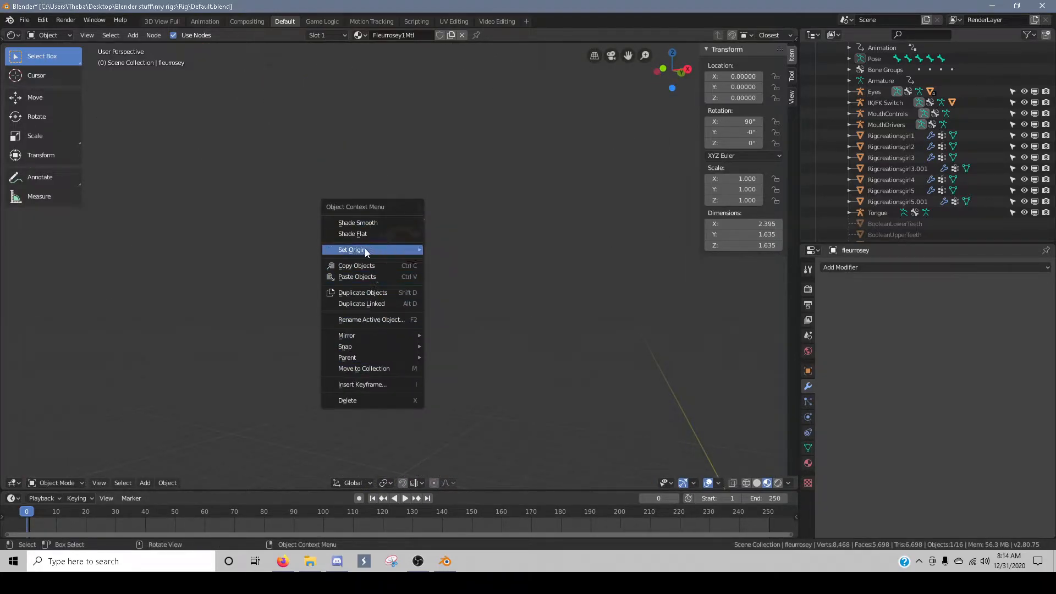
mouse_move(365, 249)
left_click(480, 262)
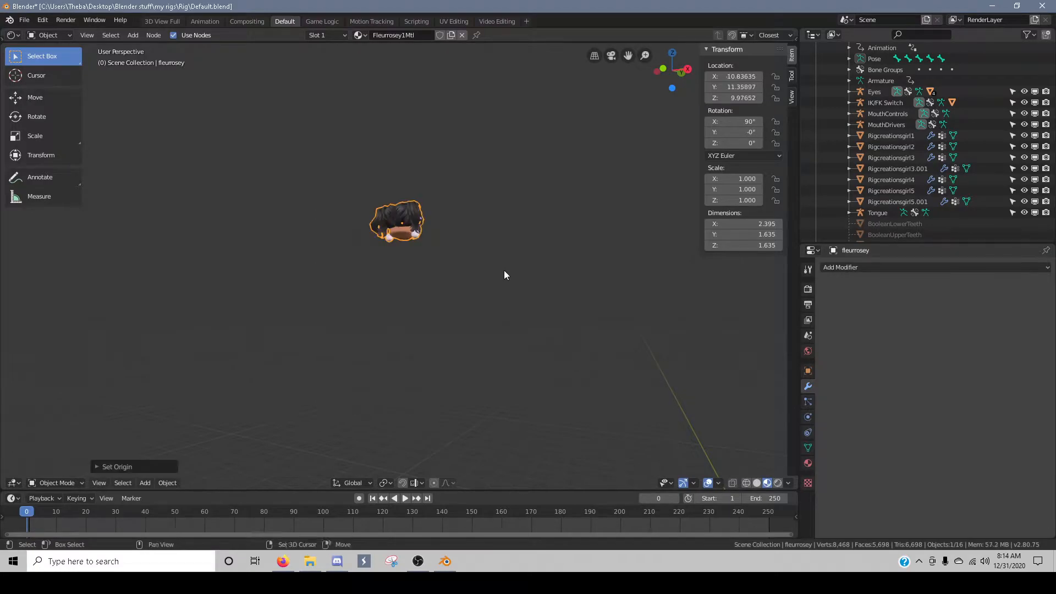
- Move the imported head along the X axis to about X 1.04, towards the rig
key("shift+grave")
left_click(400, 265)
left_click(21, 95)
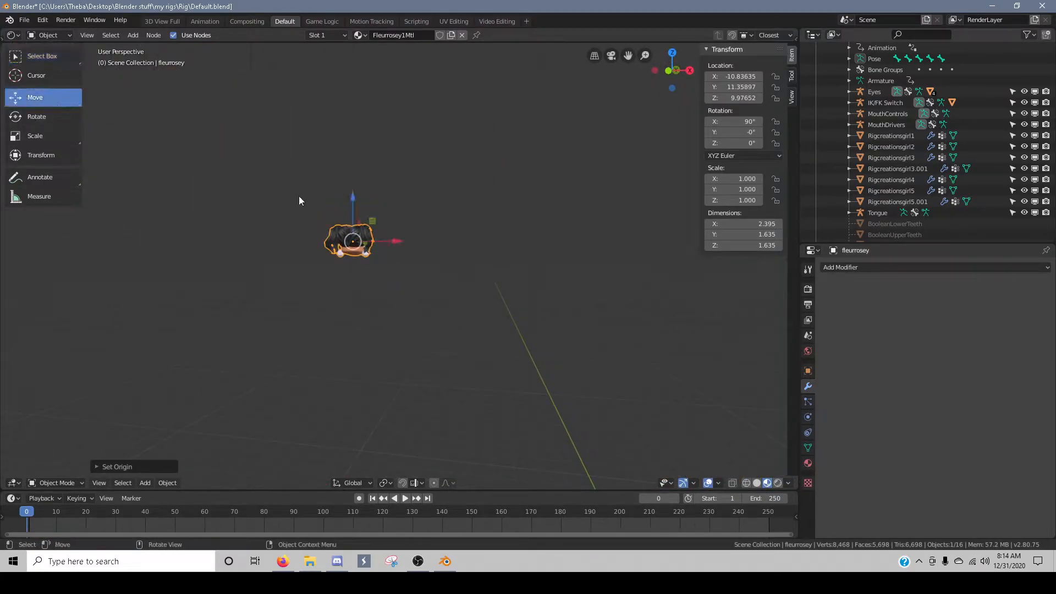
left_click_drag(394, 241, 646, 281)
key("shift+grave")
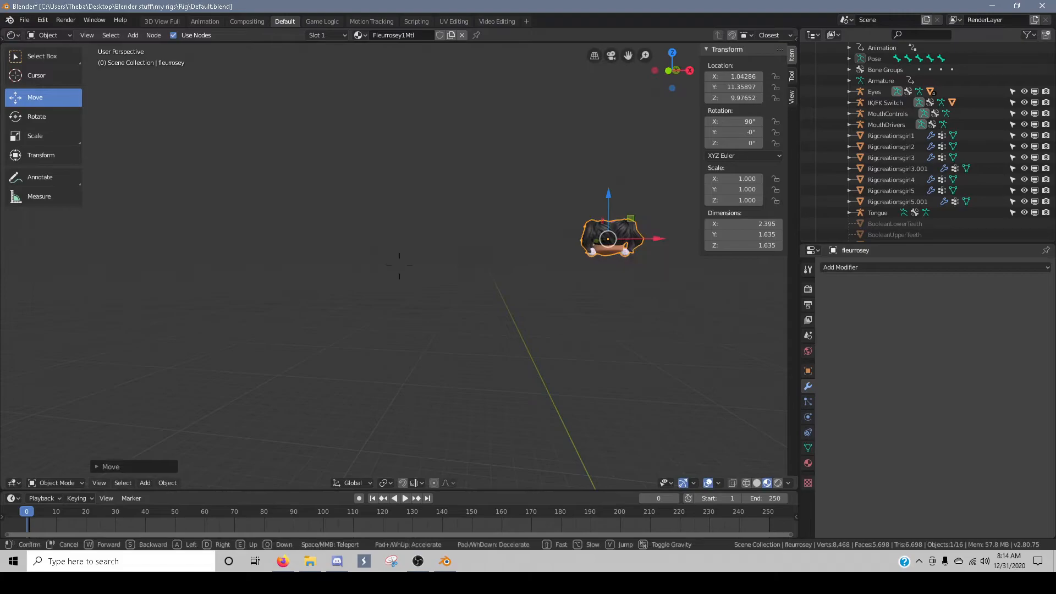
left_click(400, 265)
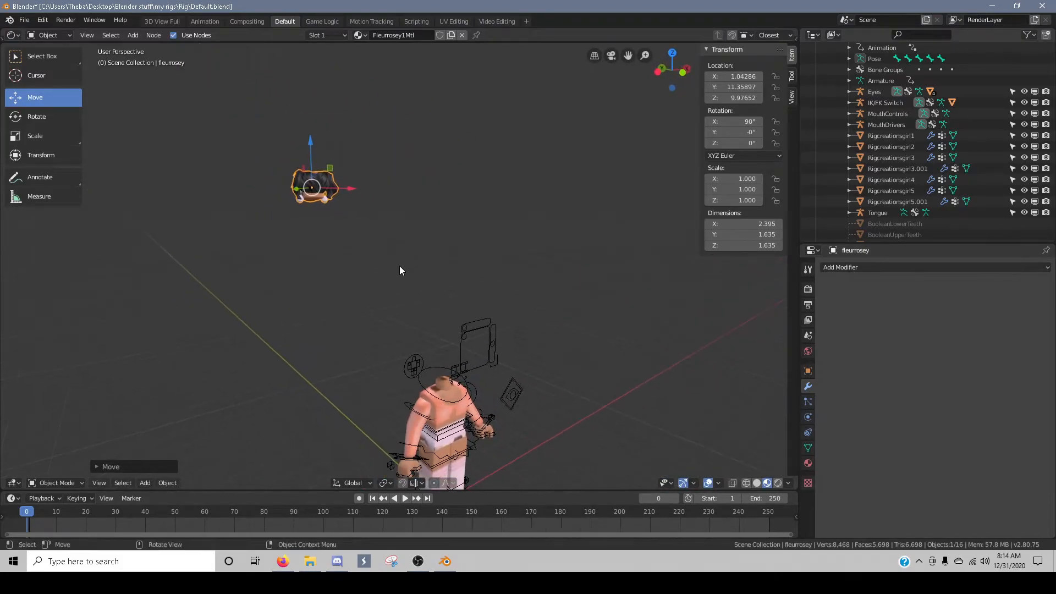
key("r")
key("r")
right_click(302, 193)
- Move the head down to the rig's neck, to about X 0.23, Y 0.47, Z 4.31
left_click_drag(297, 192, 427, 226)
left_click_drag(418, 180, 454, 219)
left_click_drag(445, 154, 446, 335)
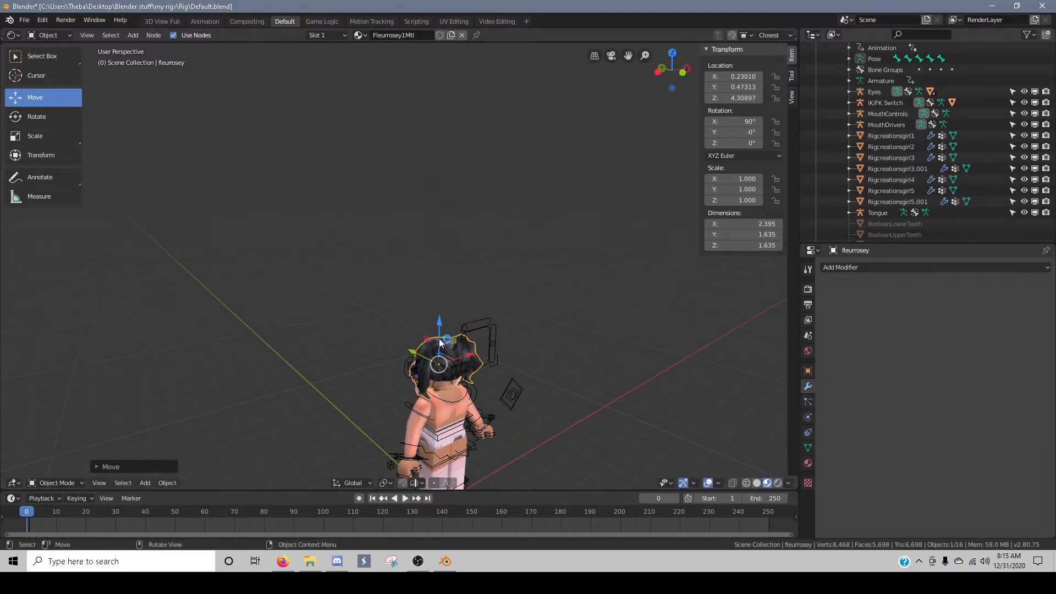
- Raise the head to about Z 4.57 and center it sideways over the neck at about X 0.03
key("shift+grave")
key("w")
key("d")
key("s")
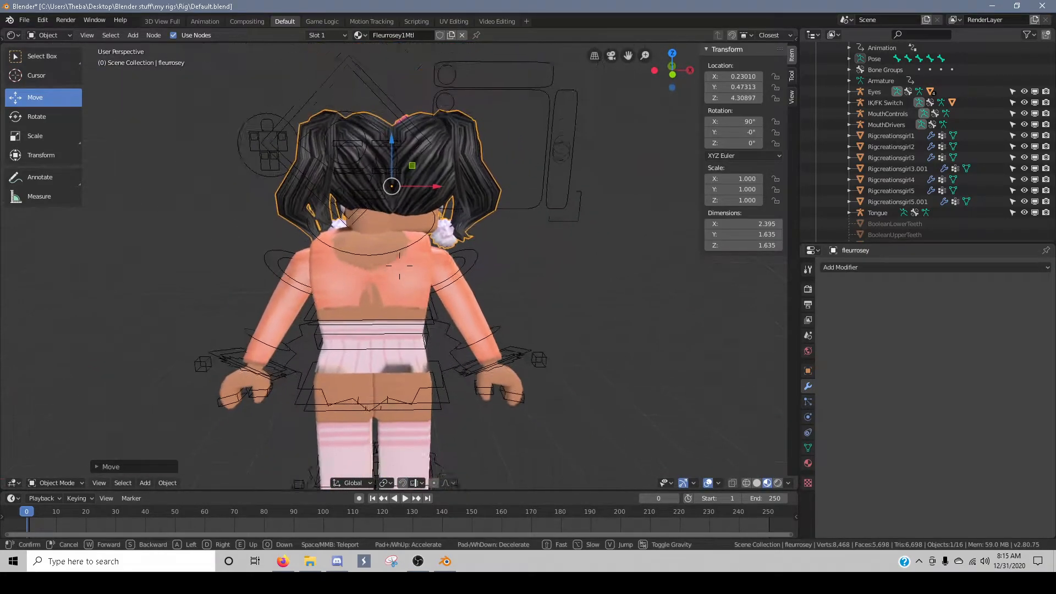
left_click(412, 243)
left_click_drag(402, 176, 403, 153)
key("g")
key("x")
key("r")
key("r")
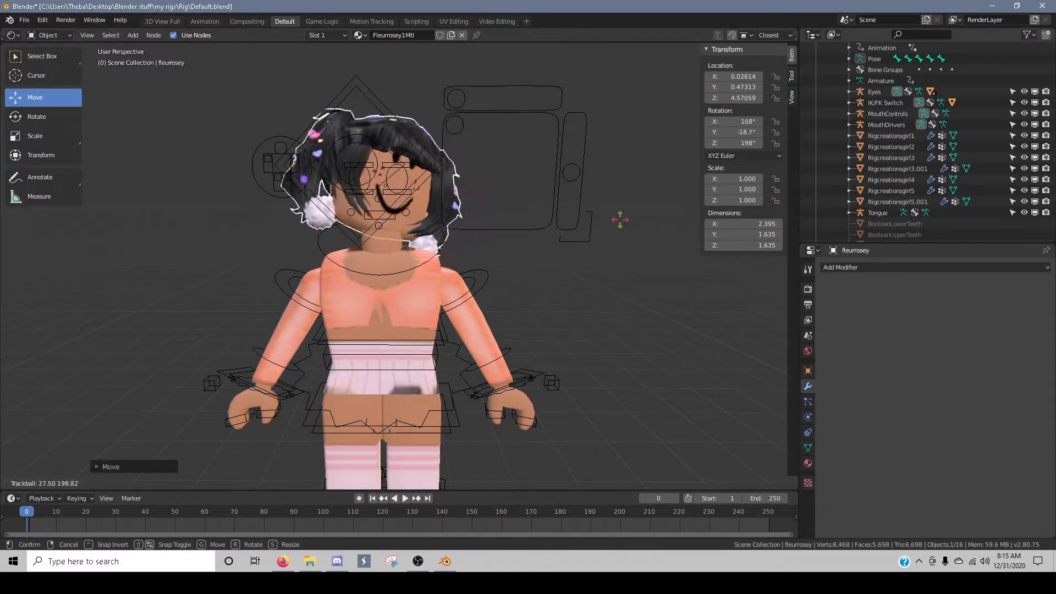
right_click(680, 177)
- Set the head's Z rotation to 180° so the face points the same way as the rig
type("18")
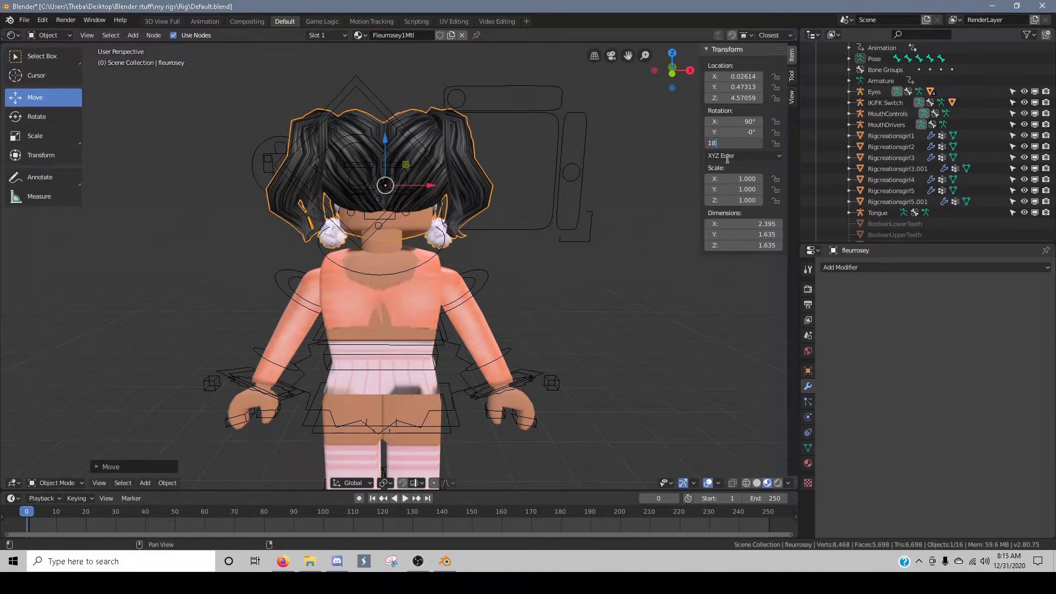
type("0")
key("Return")
- Raise the head to about Z 4.68 and move it along Y over the neck to about Y 0.03
middle_click_drag(376, 241, 420, 240)
key("g")
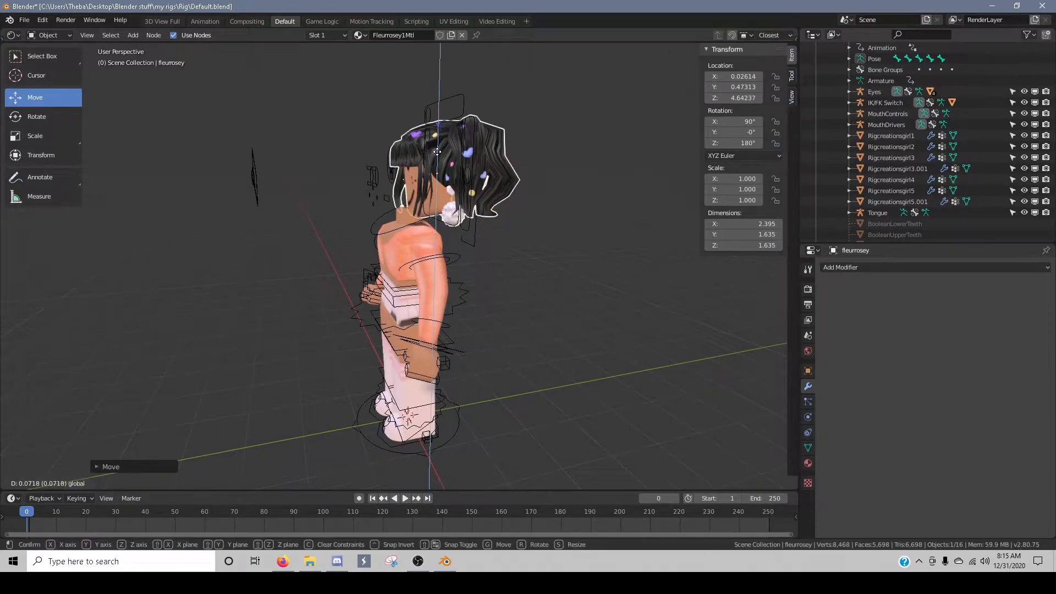
key("y")
left_click_drag(453, 173, 449, 173)
- Lower the head along the Z axis onto the neck, to about Z 4.62
key("shift+grave")
key("w")
key("a")
key("s")
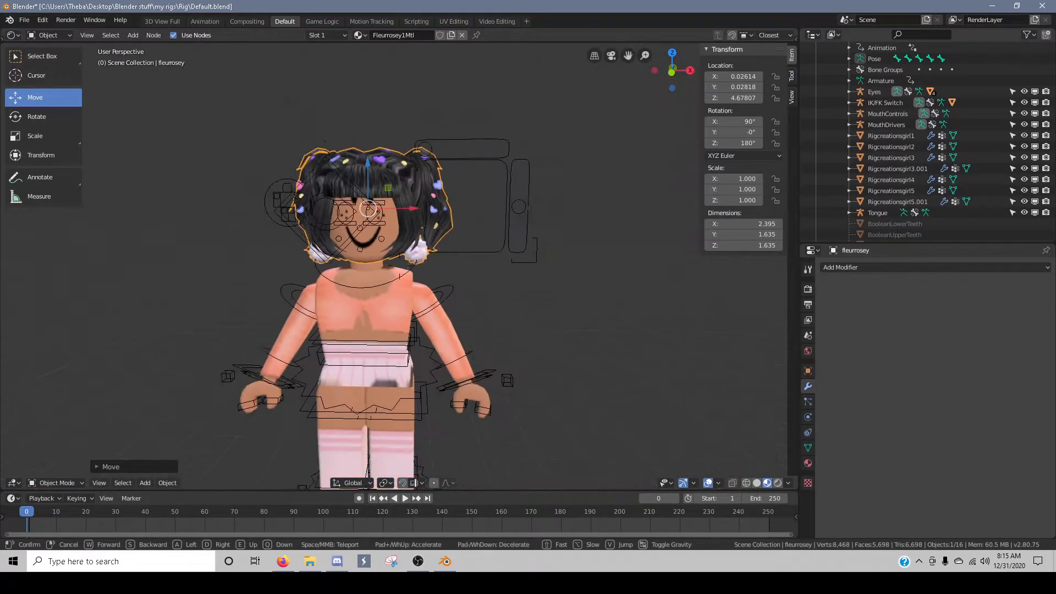
left_click(431, 185)
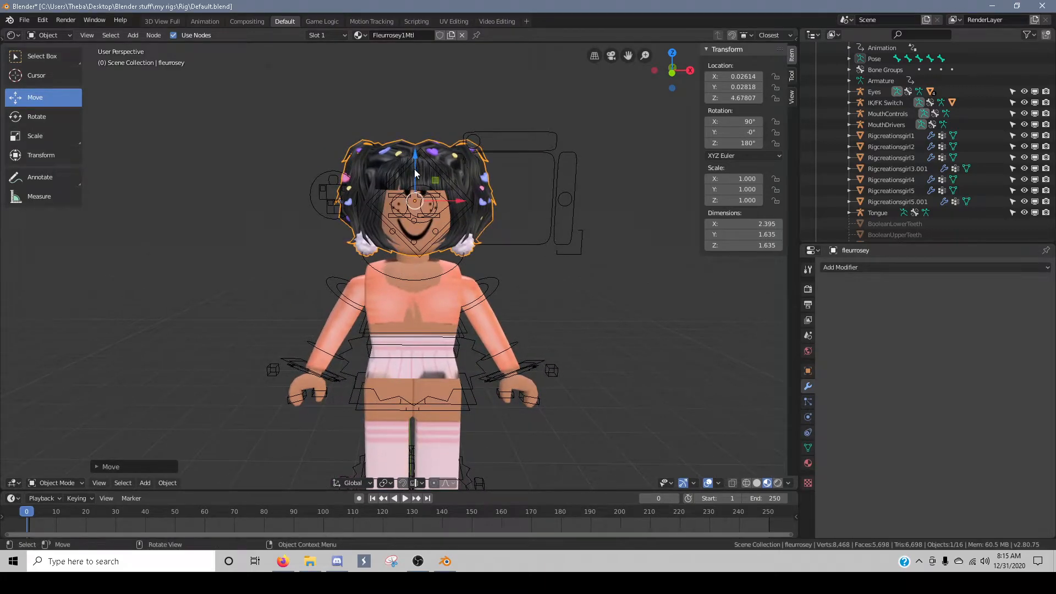
key("g")
key("z")
left_click(419, 276)
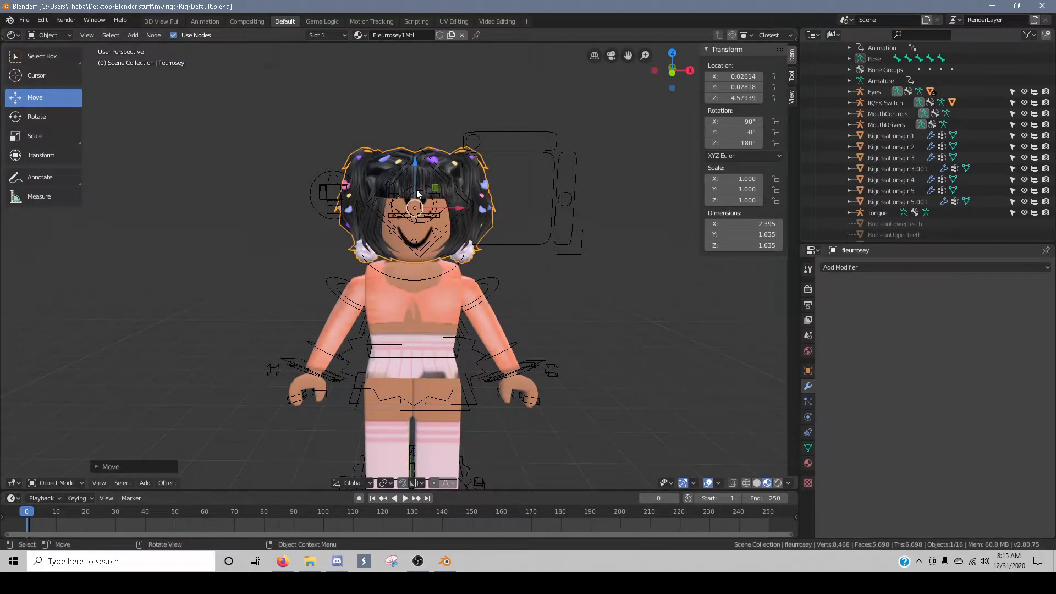
key("g")
key("z")
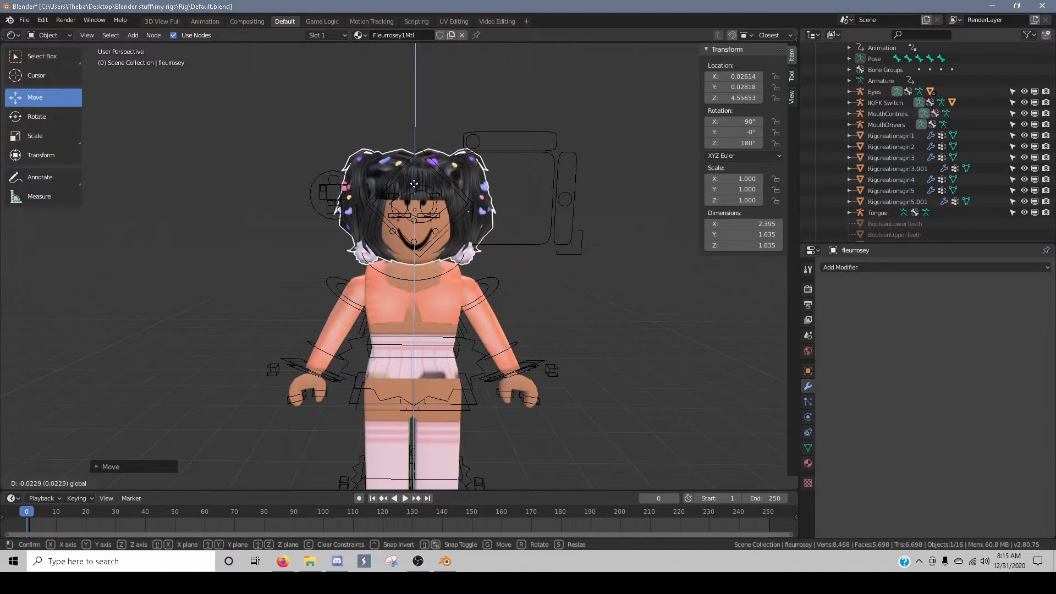
left_click(425, 213)
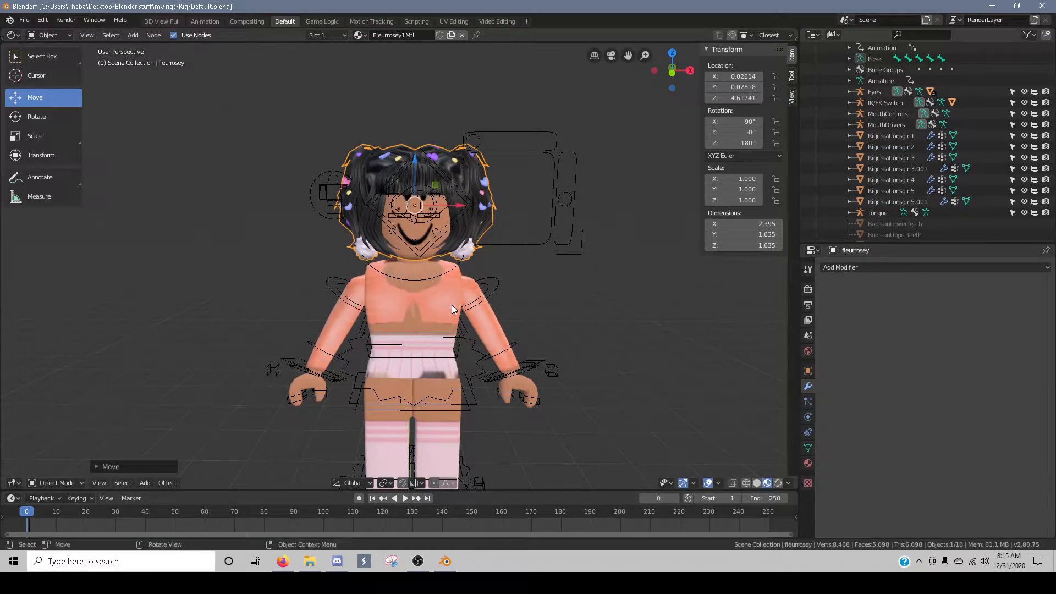
- Shift the head slightly along the Y axis to about Y 0, judging its fit from the side
key("shift+grave")
key("w")
key("a")
key("d")
key("s")
key("d")
key("a")
key("w")
key("d")
key("s")
left_click(438, 256)
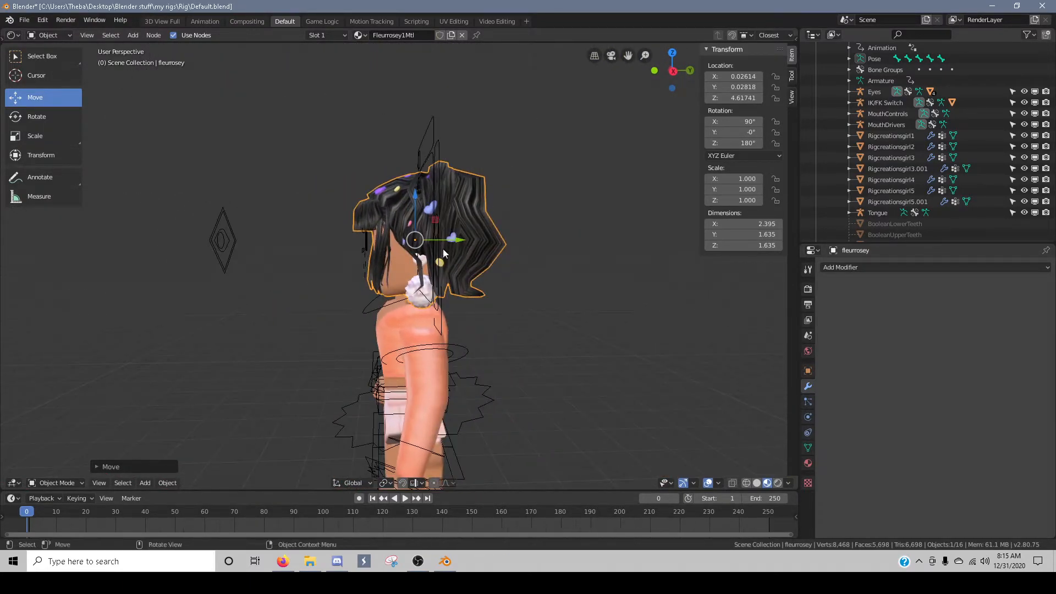
left_click_drag(461, 241, 458, 241)
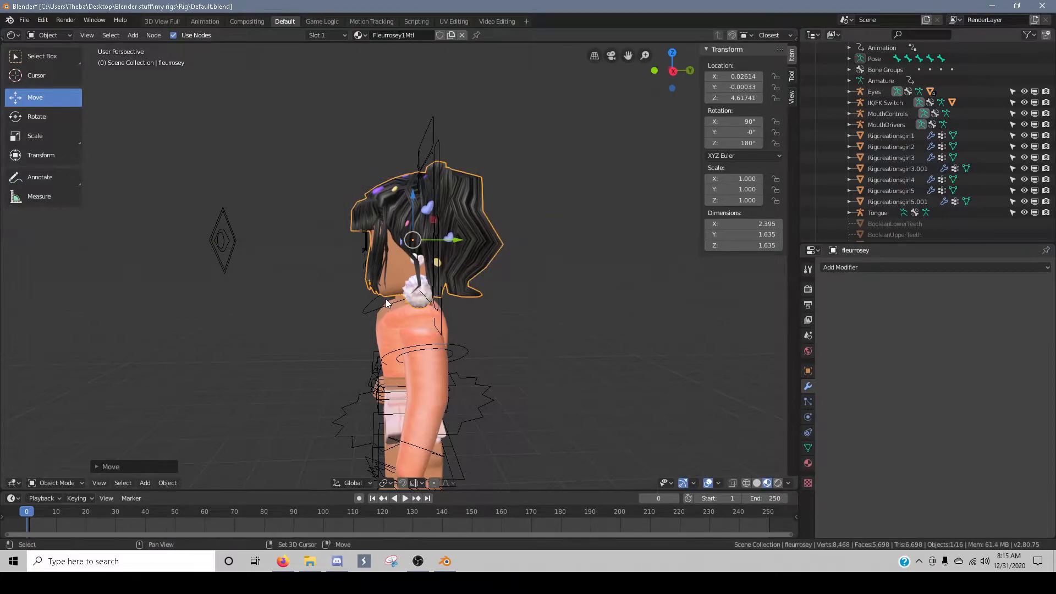
- Try to rotate the fleurrosey head while facing the rig from the front
key("shift+grave")
key("a")
key("s")
left_click(399, 265)
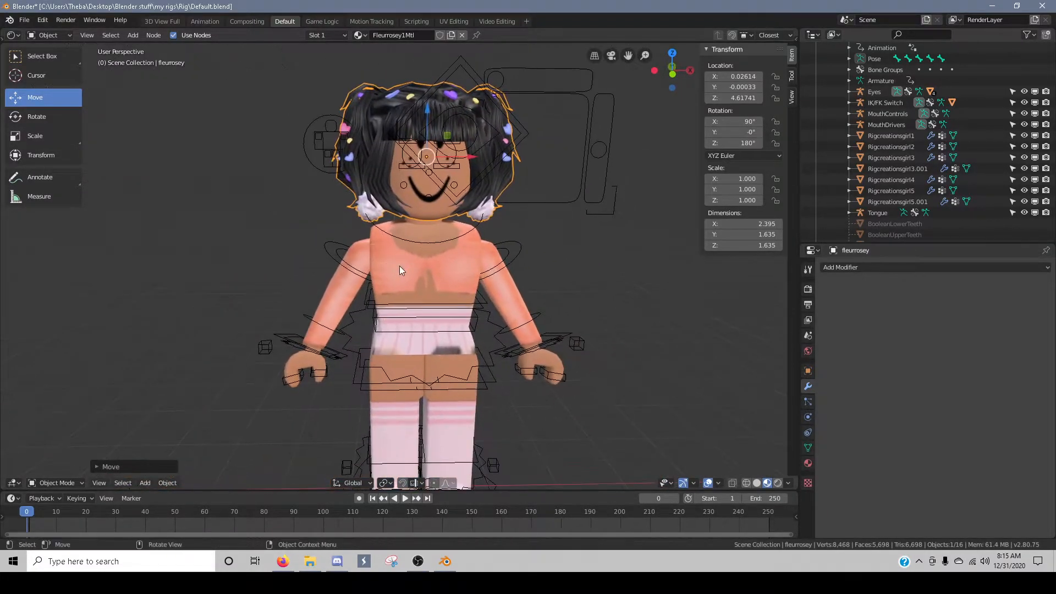
key("r")
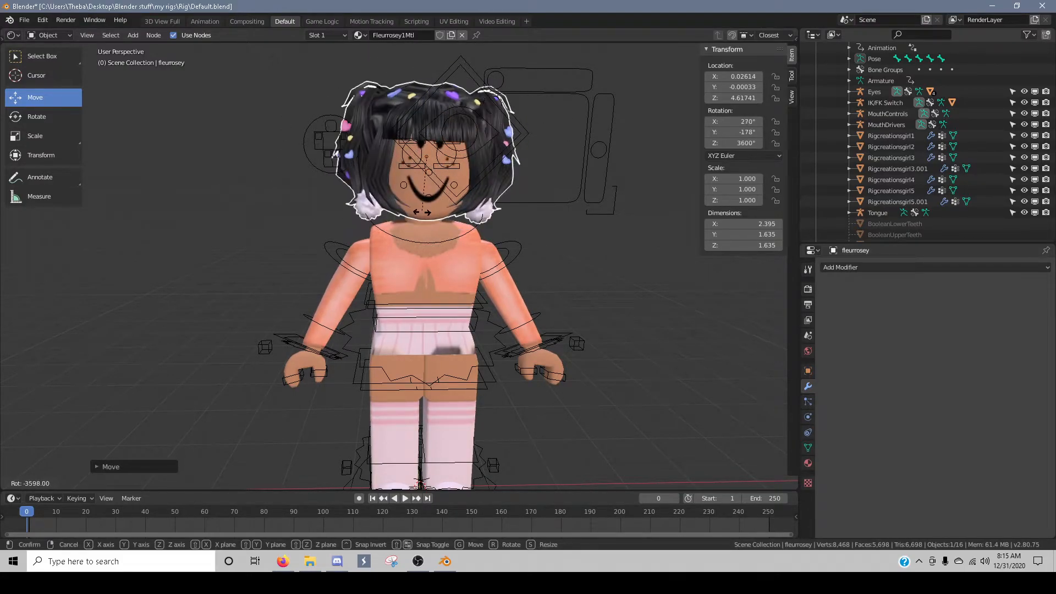
key("Escape")
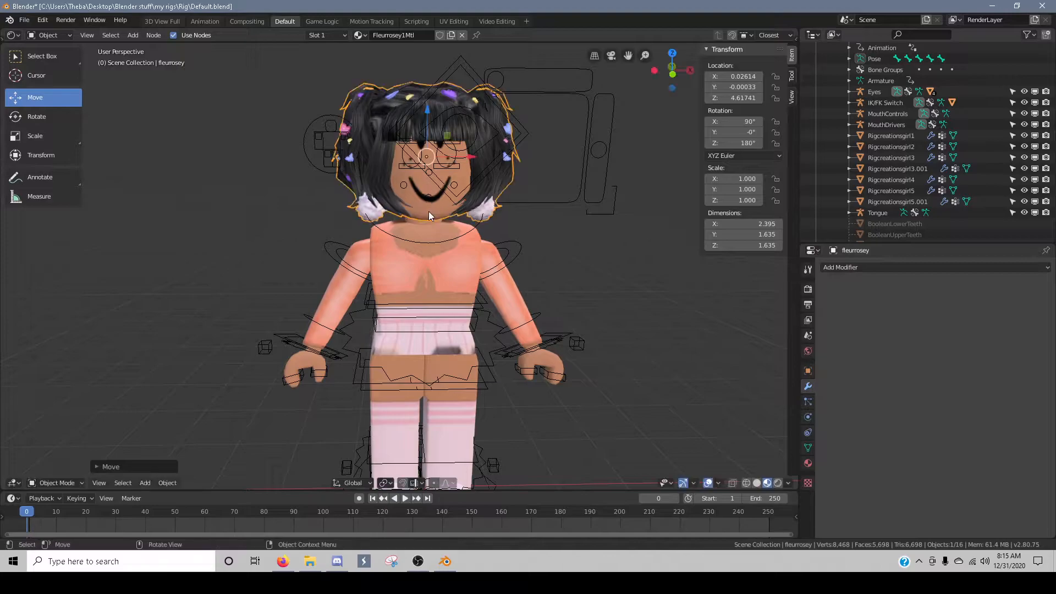
- Try a trackball rotation on the elbow bone control of one of the rig's arms
middle_click_drag(521, 247, 400, 267)
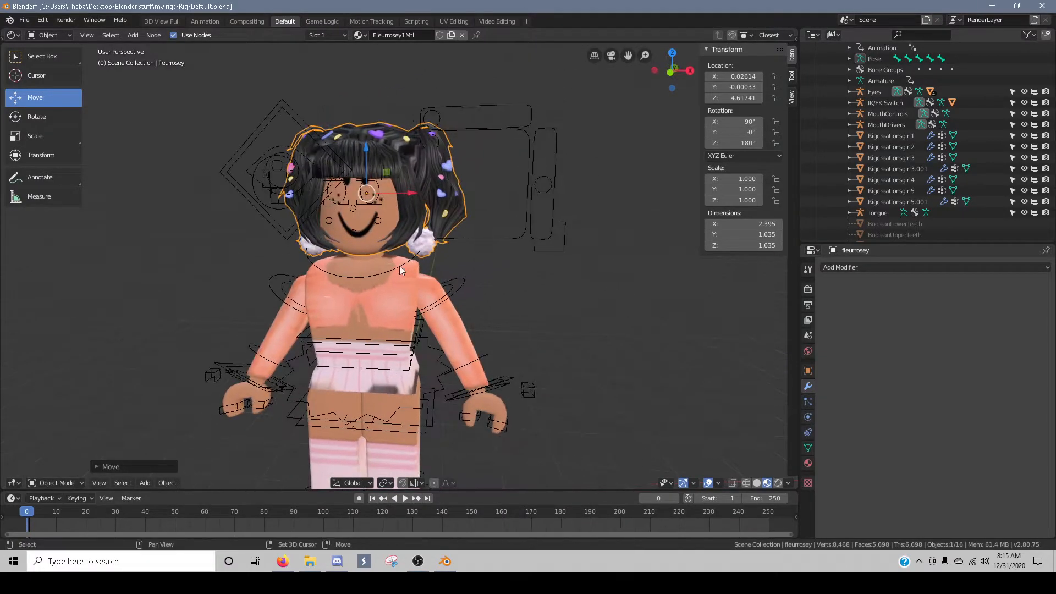
middle_click_drag(372, 346, 392, 295)
scroll(382, 357, "down", 1)
left_click(444, 238)
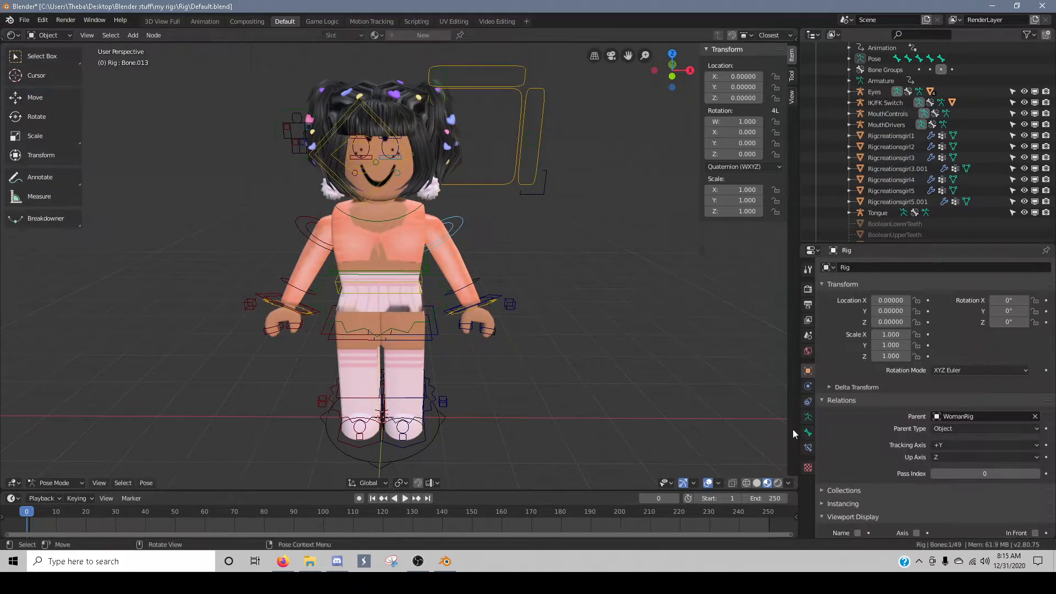
left_click(470, 284)
key("r")
key("r")
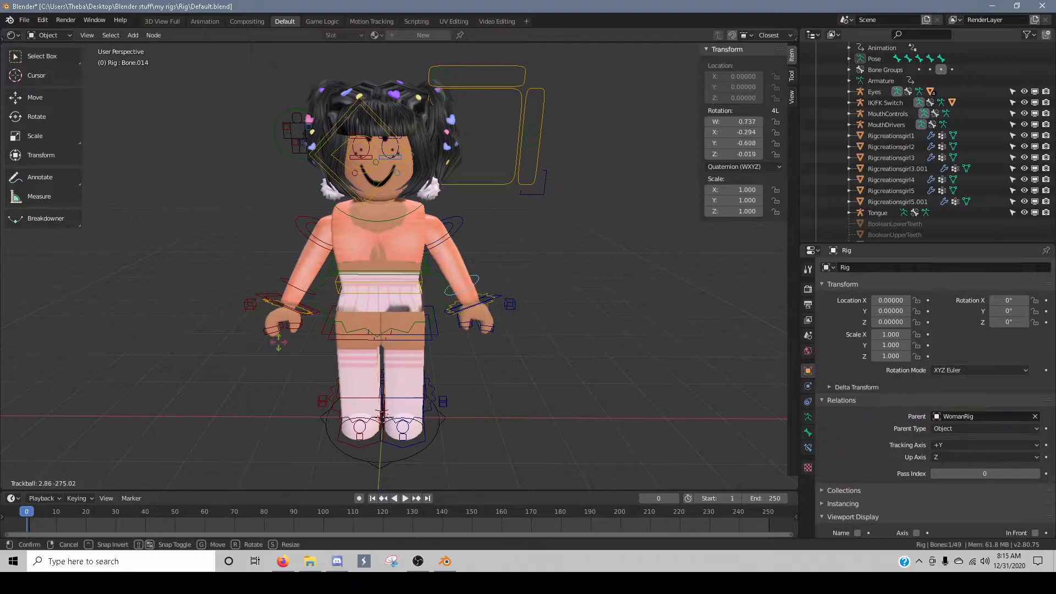
key("Escape")
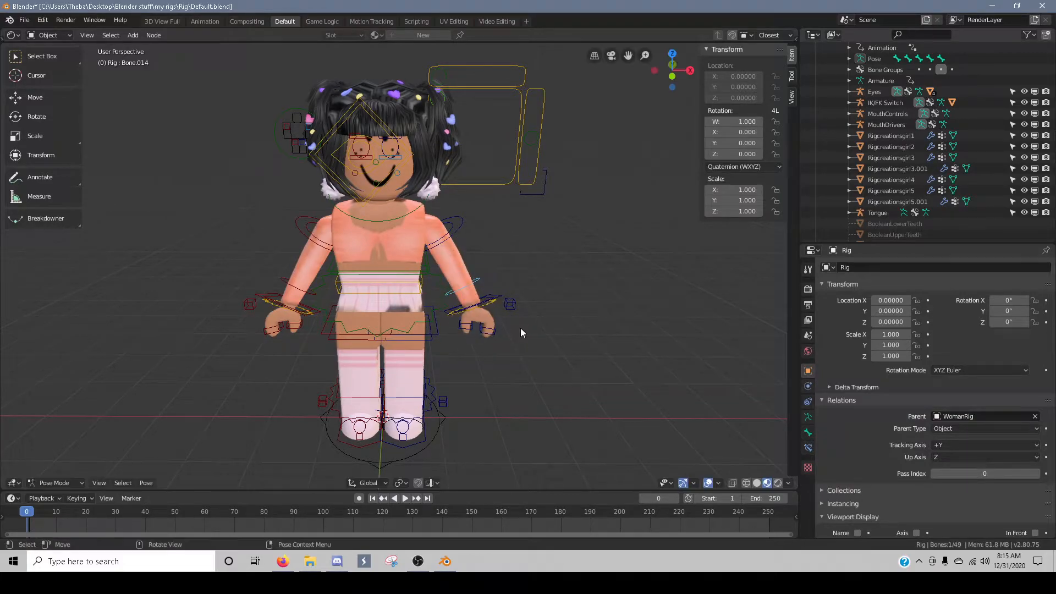
- Import My Room.obj as a Wavefront OBJ from the "My MODELS for my gfx" folder inside Blender stuff
left_click(24, 21)
mouse_move(62, 170)
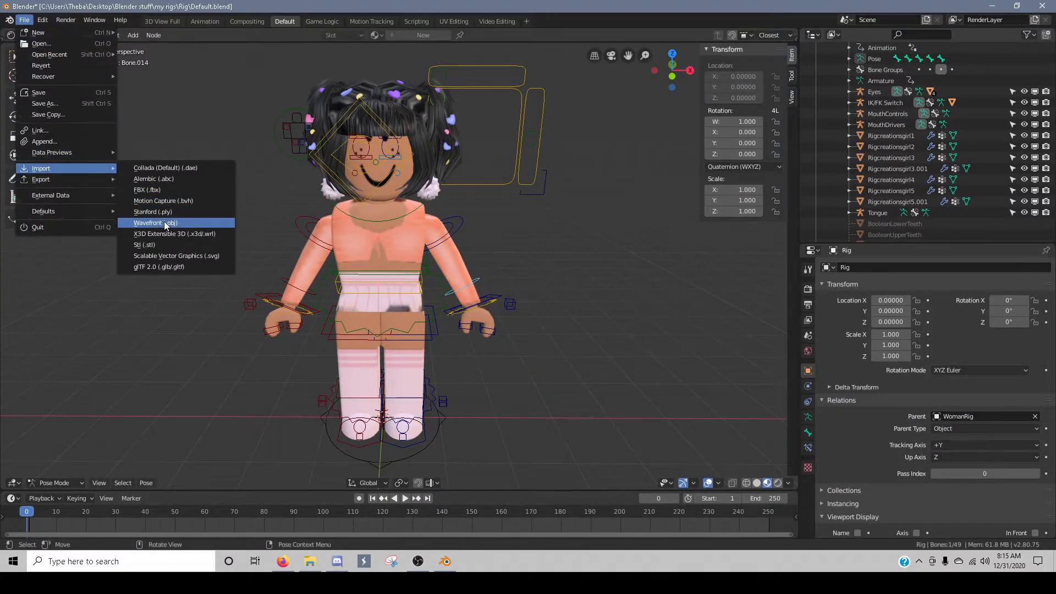
left_click(165, 222)
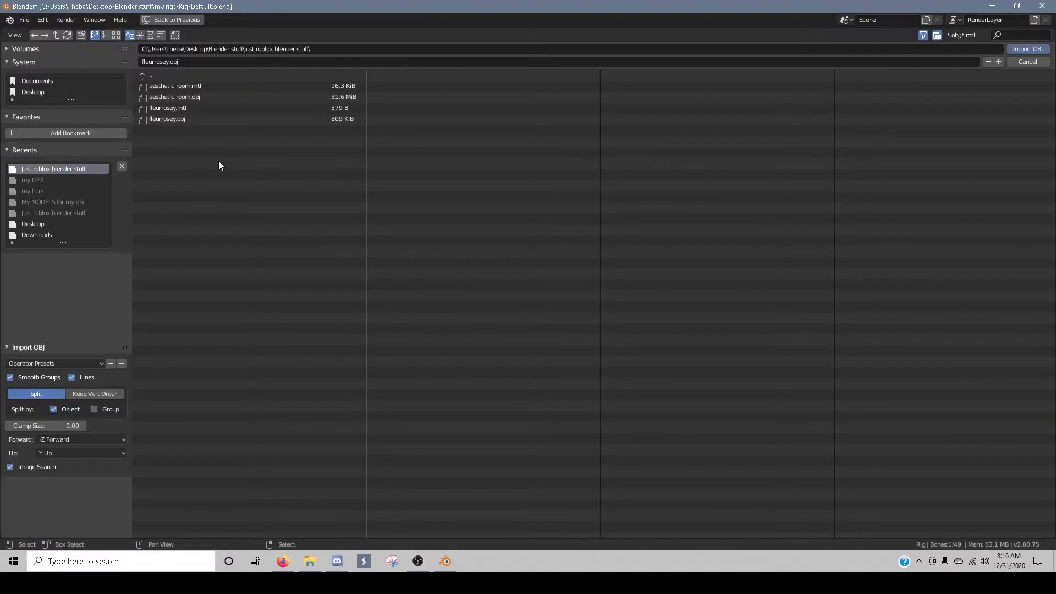
left_click(32, 224)
double_click(164, 97)
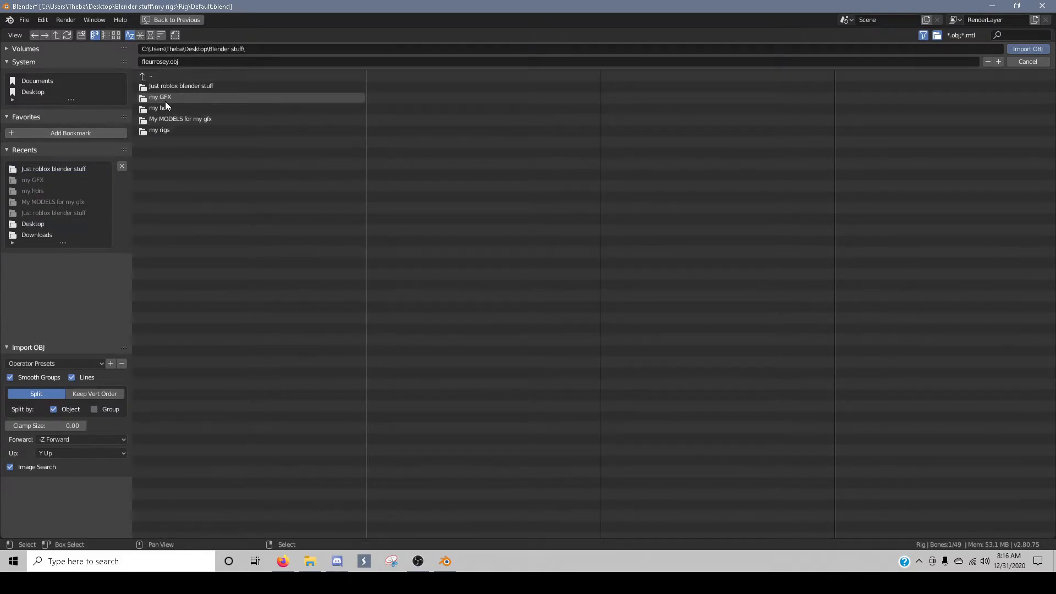
double_click(183, 119)
left_click(180, 141)
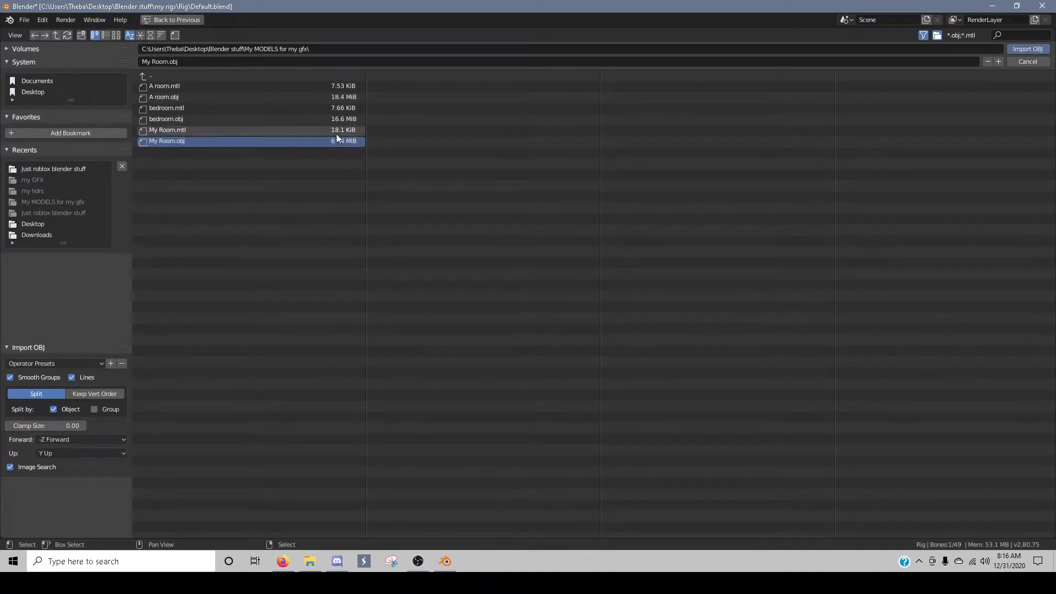
left_click(1014, 50)
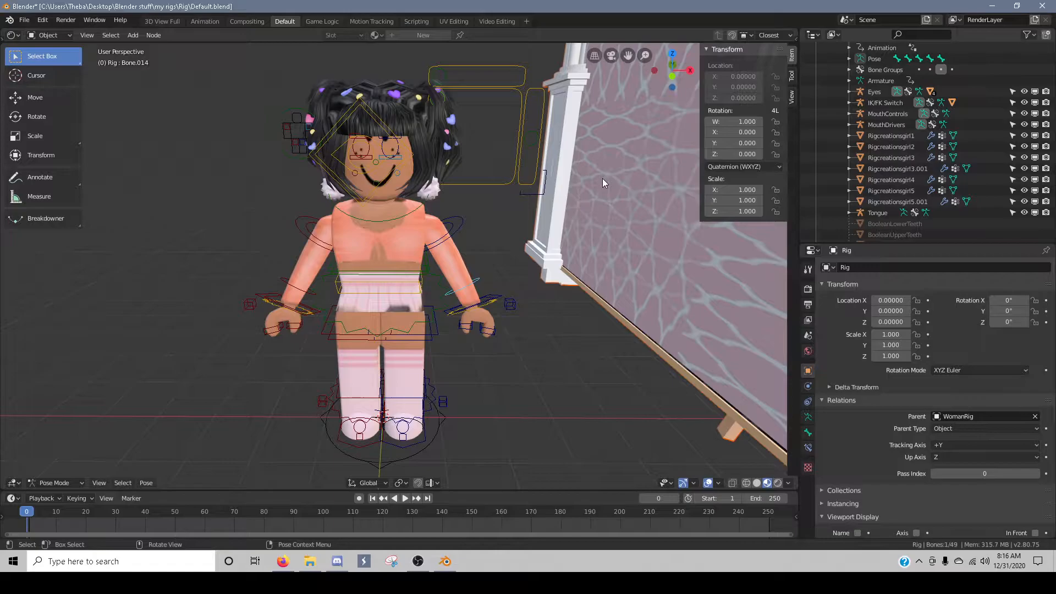
- Set the imported room's origin to its geometry and move the room along X to about -2.55
key("shift+grave")
key("s")
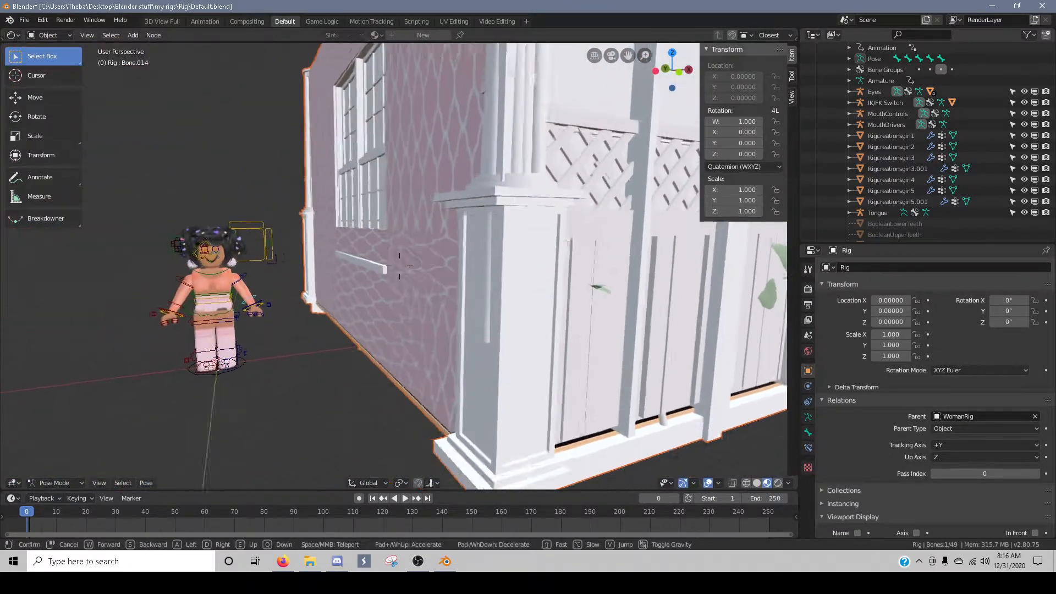
left_click(442, 239)
left_click(442, 239)
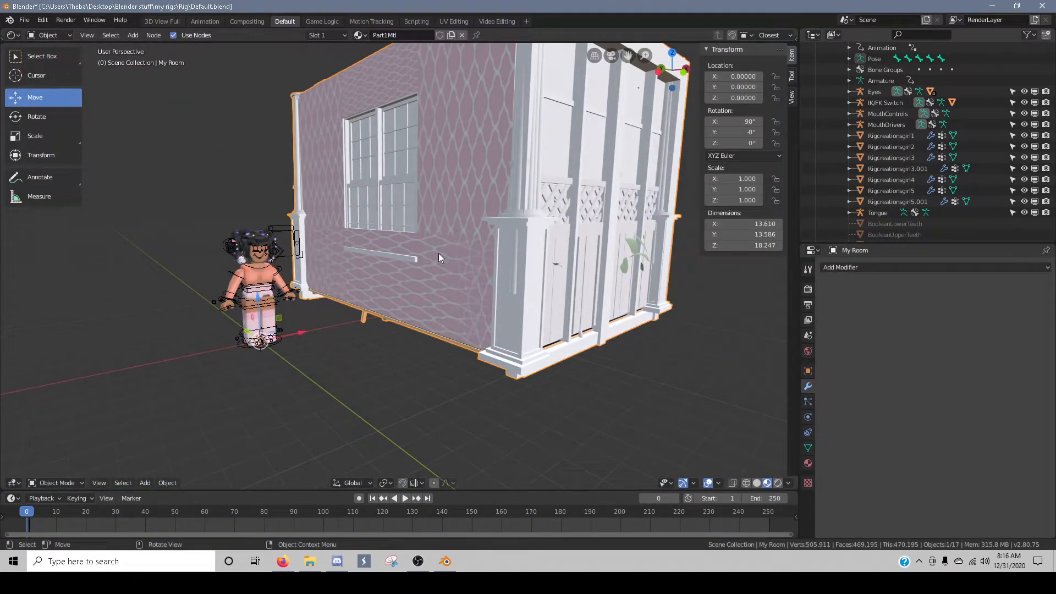
right_click(427, 253)
mouse_move(431, 255)
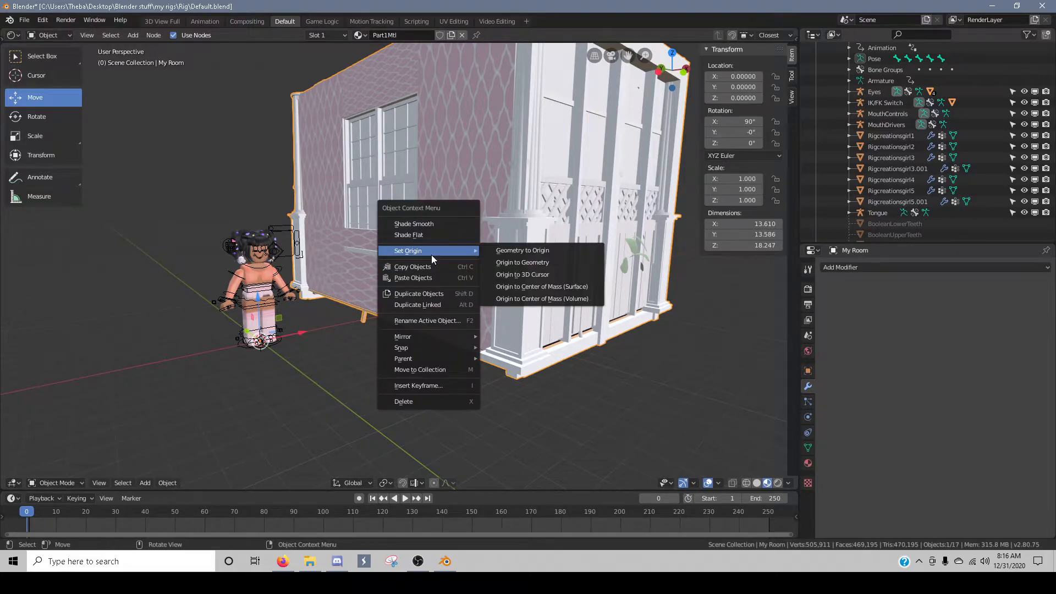
left_click(501, 264)
middle_click_drag(454, 299, 434, 250, "shift")
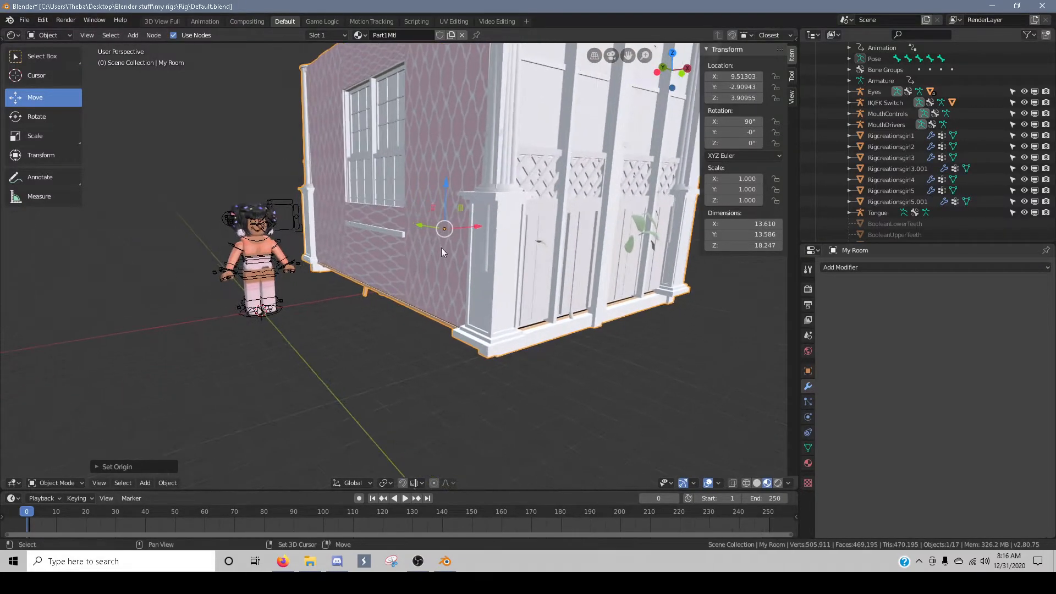
left_click_drag(477, 229, 238, 280)
- Set the room's Z rotation to 180°
key("shift+grave")
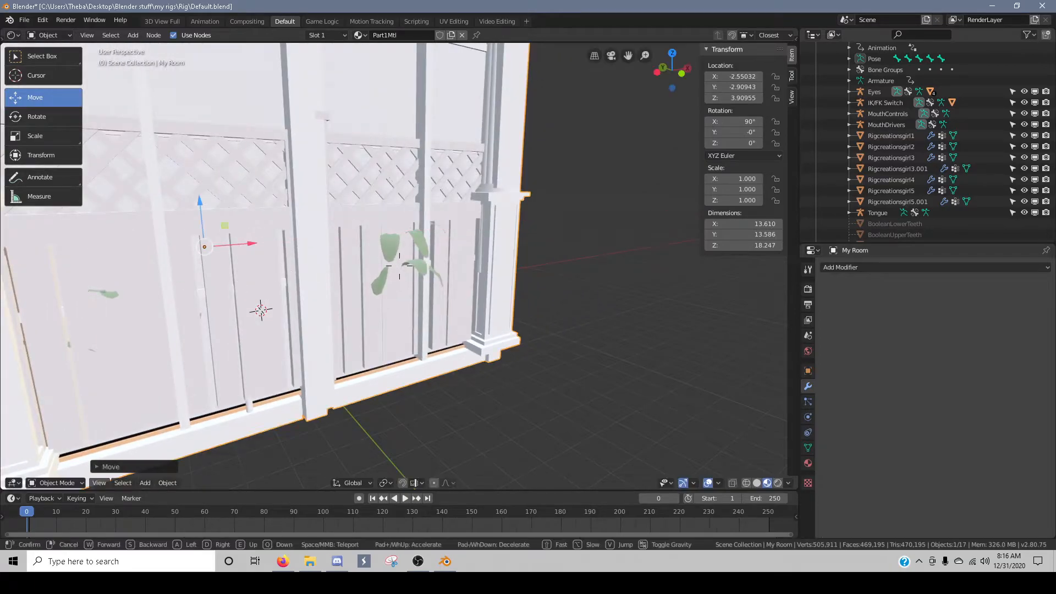
key("w")
key("d")
left_click(395, 283)
key("r")
key("r")
right_click(657, 171)
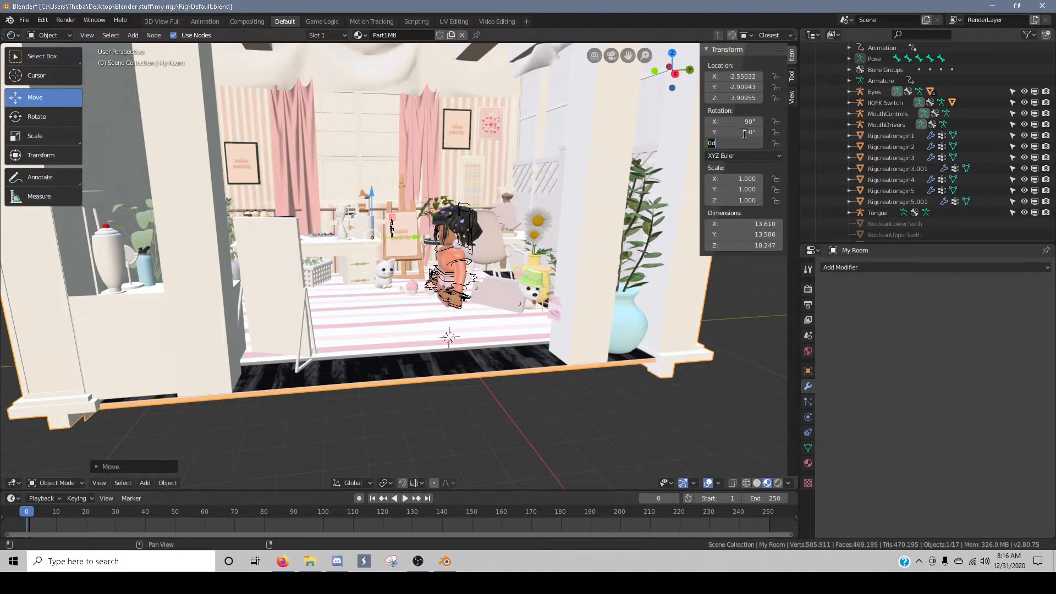
type("0")
key("Return")
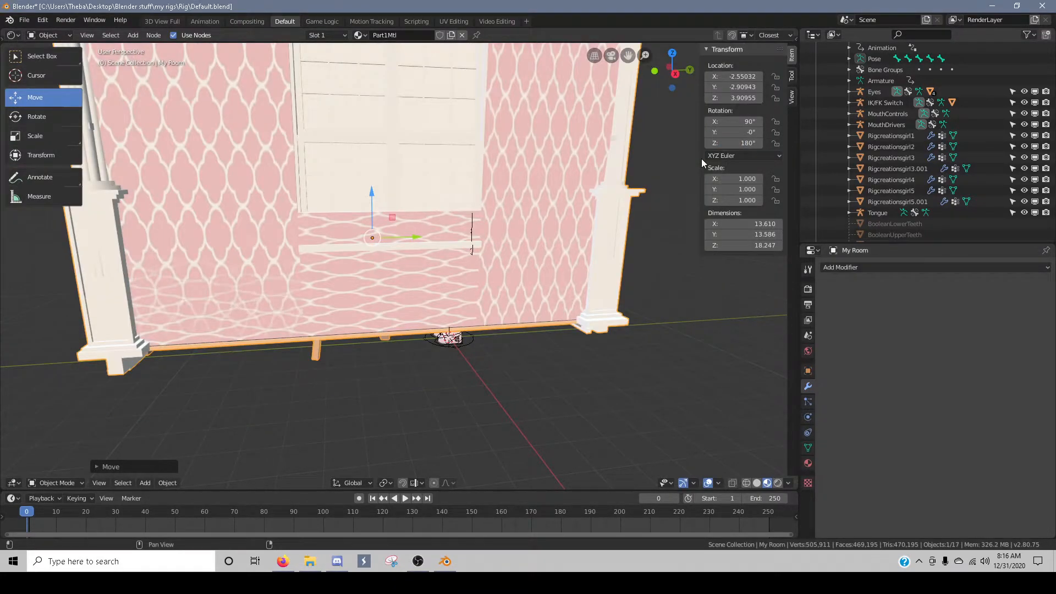
- Set the room's Z rotation to 90°
key("shift+grave")
key("w")
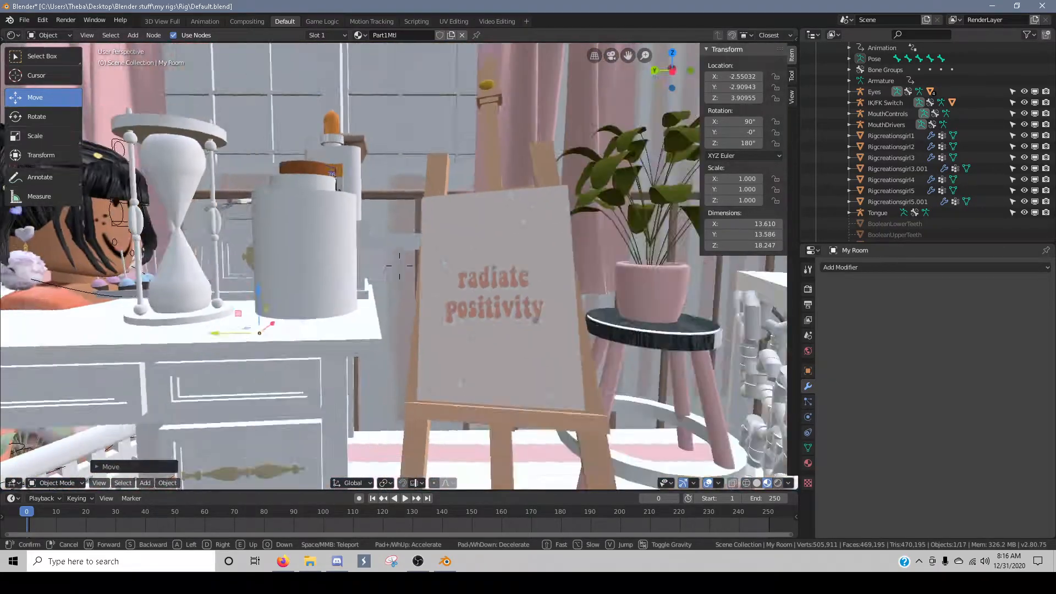
key("s")
left_click(402, 271)
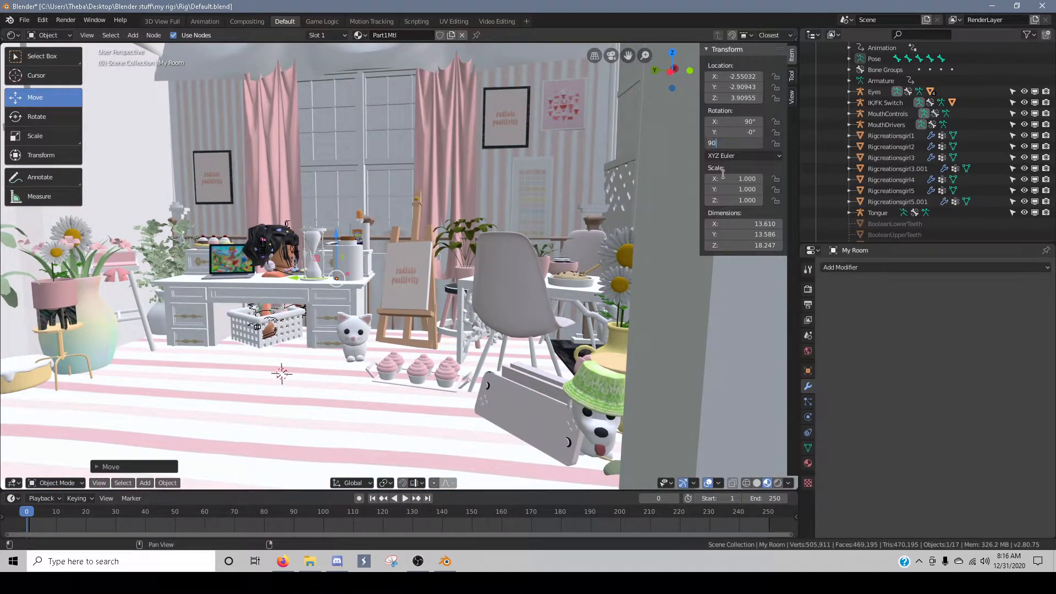
key("Return")
- Set the room's Z rotation to -90° so its open side faces the same way as the rig
key("shift+grave")
key("s")
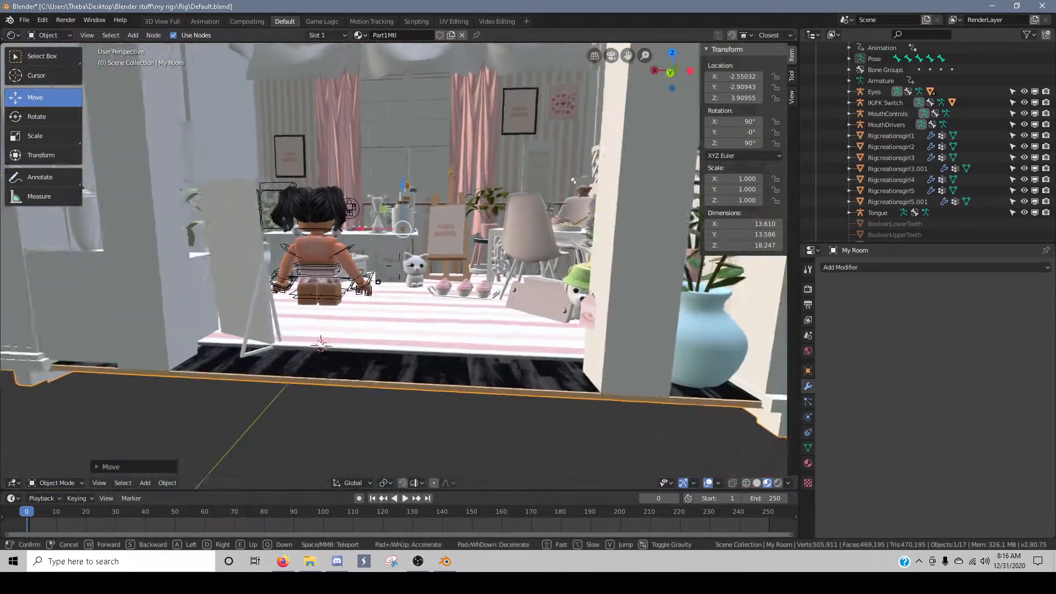
left_click(511, 208)
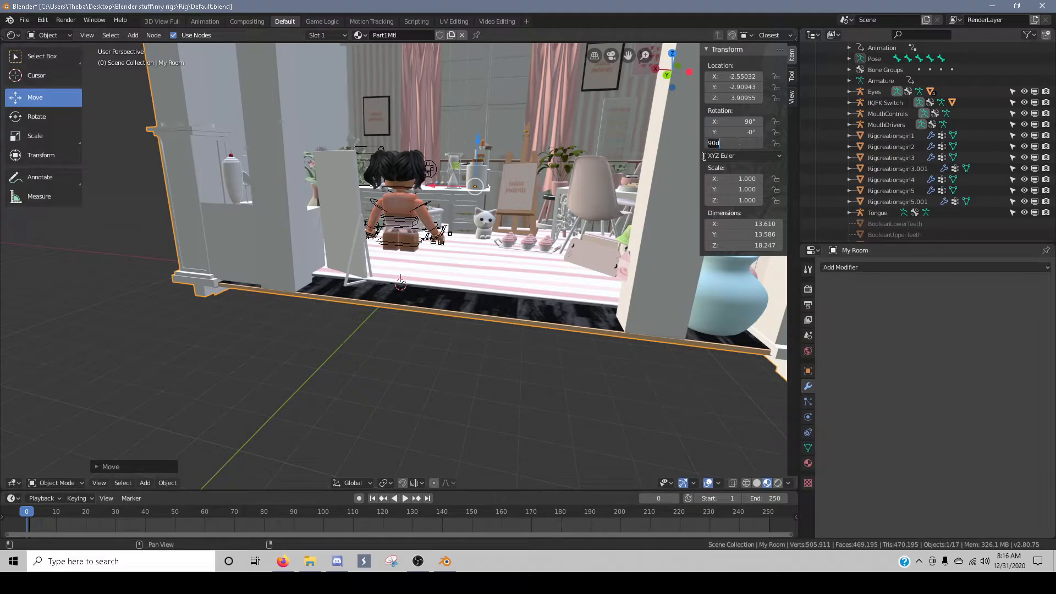
type("90")
key("Return")
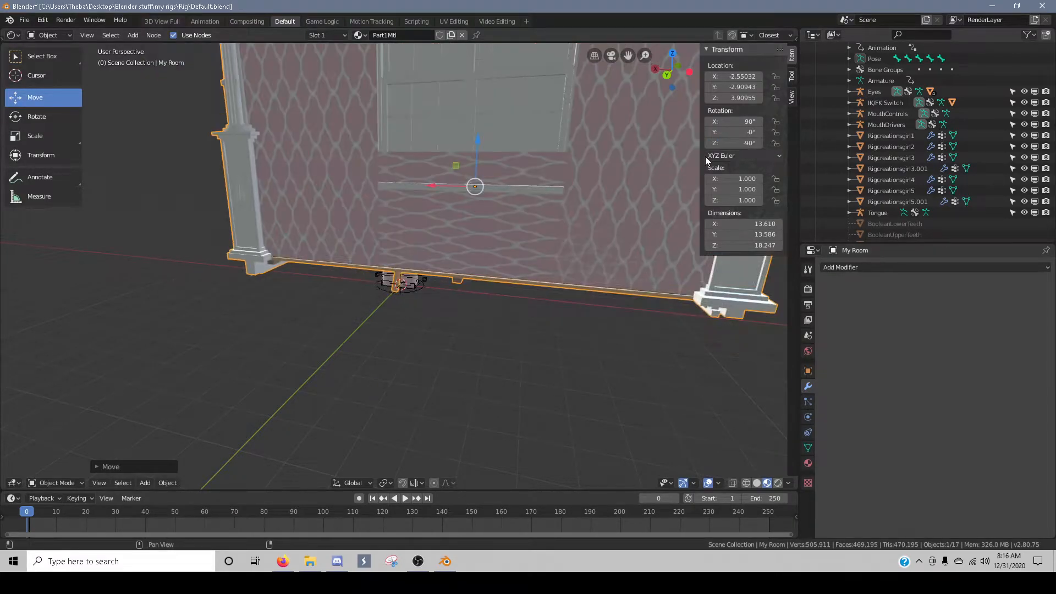
- Move the room along the Y axis behind the rig, to about Y 6.22
key("shift+grave")
key("w")
key("s")
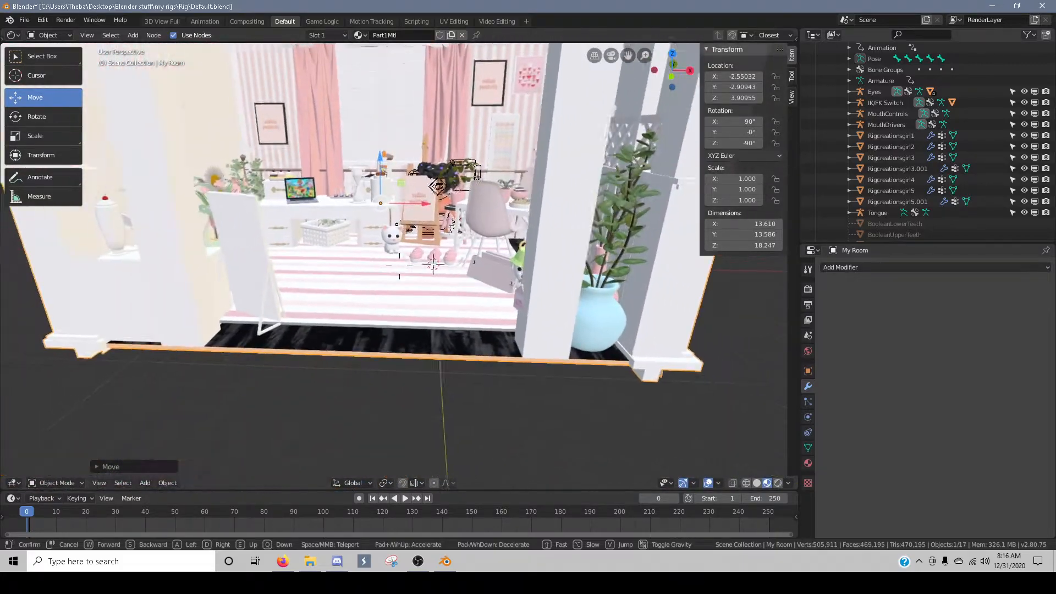
left_click(400, 275)
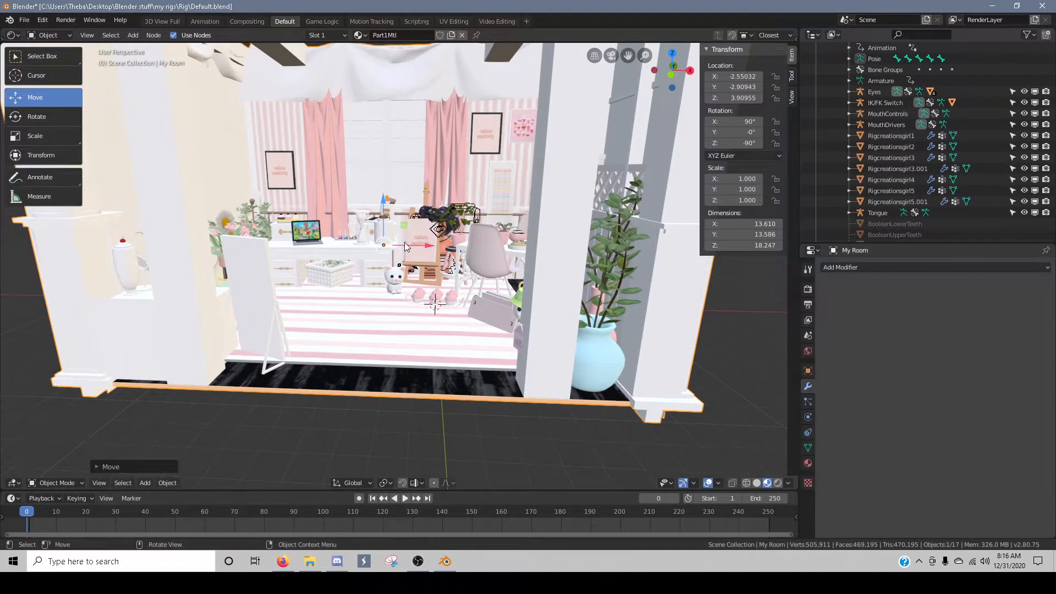
scroll(427, 232, "up", 10)
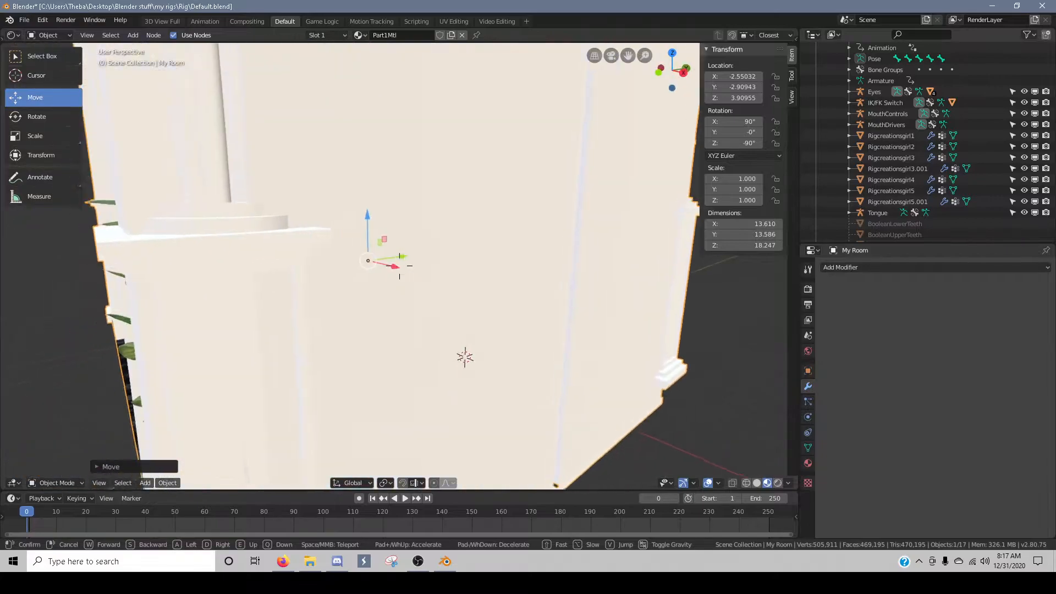
left_click_drag(400, 255, 545, 248)
- Lower the room to about Z 2.29 to meet the rig's feet and shift it along X to about -0.79
middle_click_drag(550, 241, 399, 244)
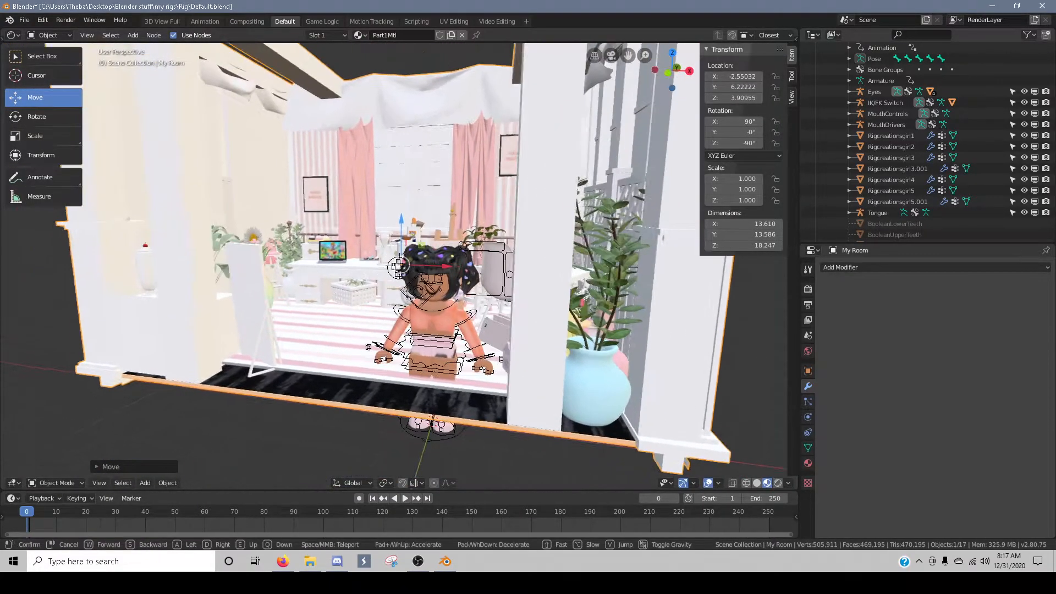
left_click_drag(402, 238, 402, 281)
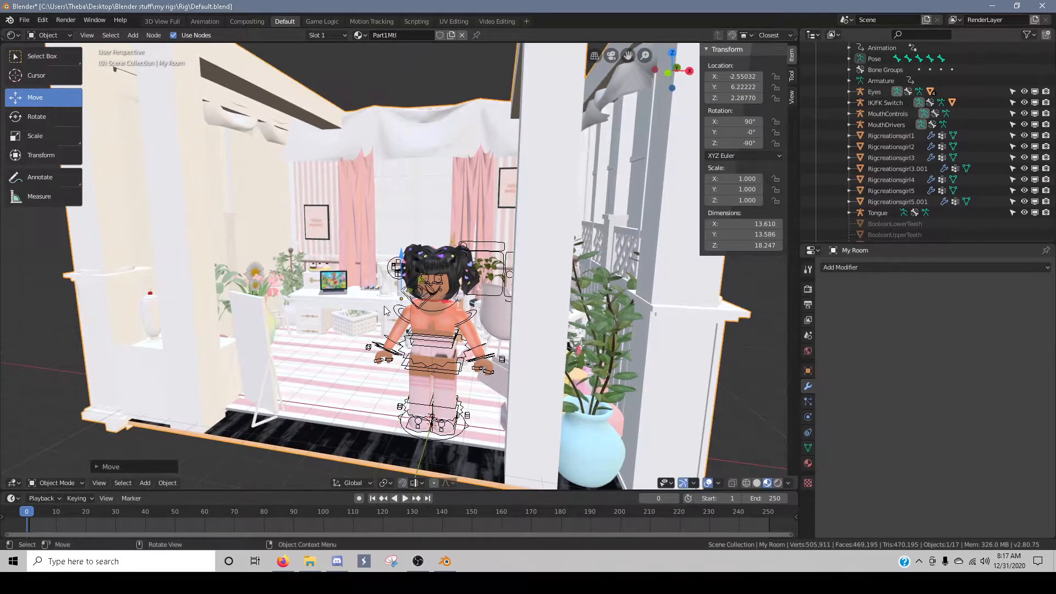
key("shift+grave")
key("w")
left_click(407, 260)
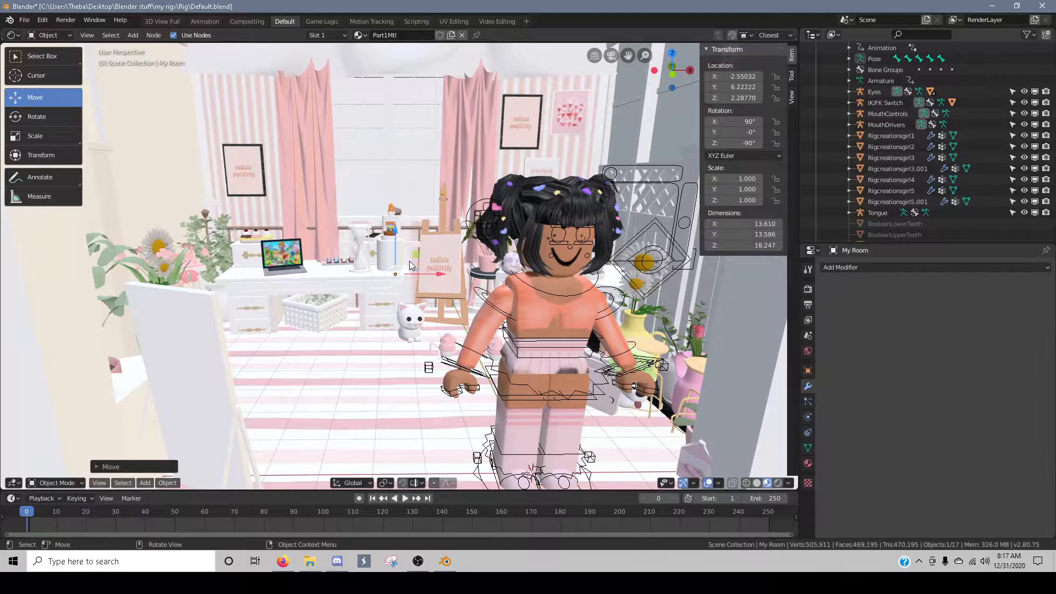
left_click_drag(428, 275, 480, 275)
- Move the room along the Y axis to about Y 4.64 so the rig stands further inside
key("shift+grave")
key("s")
key("d")
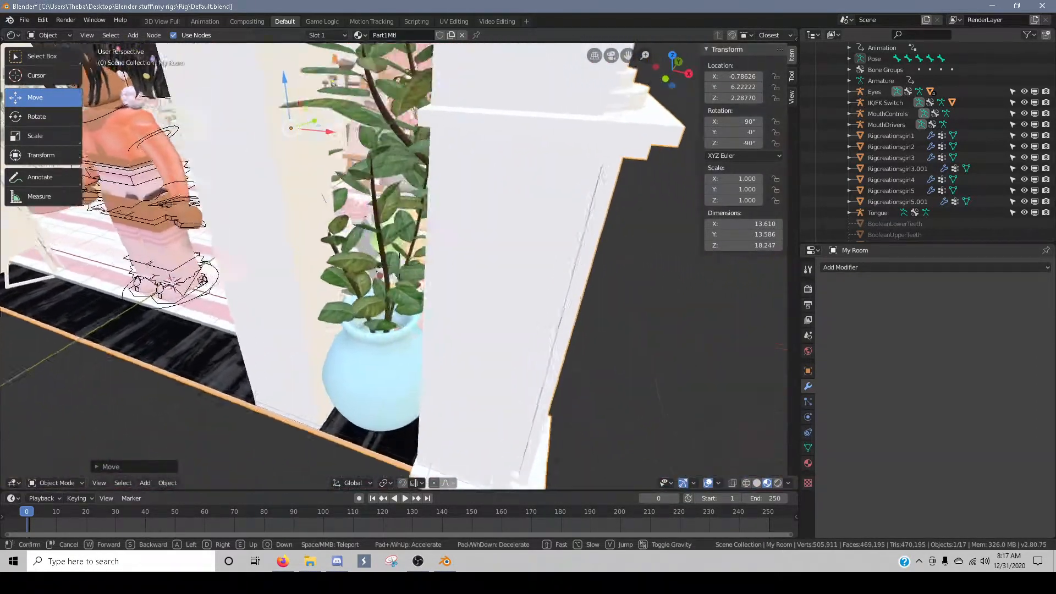
left_click(399, 266)
left_click_drag(468, 283, 424, 295)
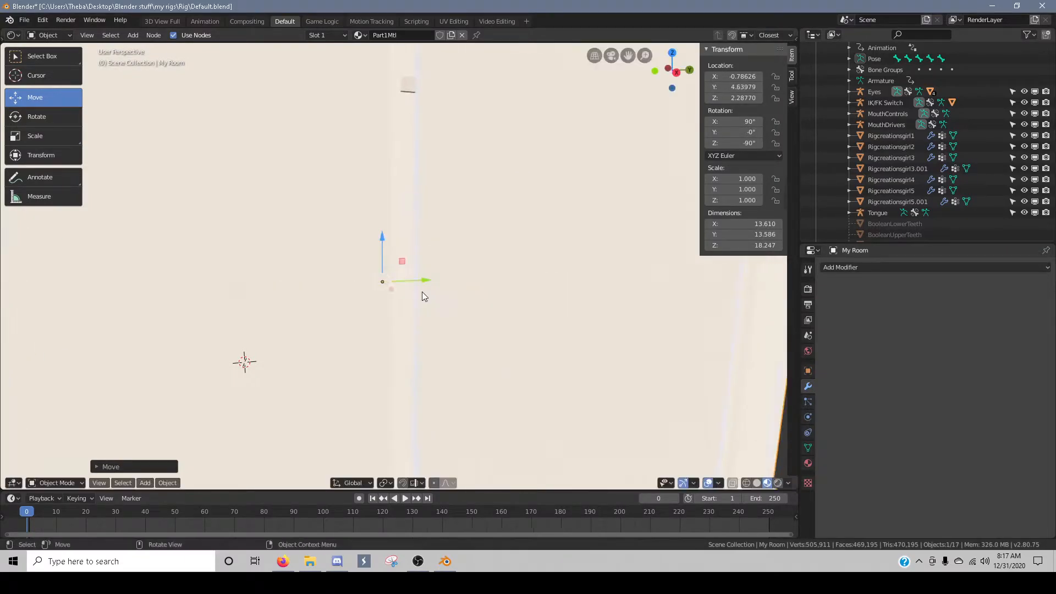
- Move the room further along the Y axis around the rig, to about Y 3.44
key("shift+grave")
key("w")
key("w")
key("s")
key("d")
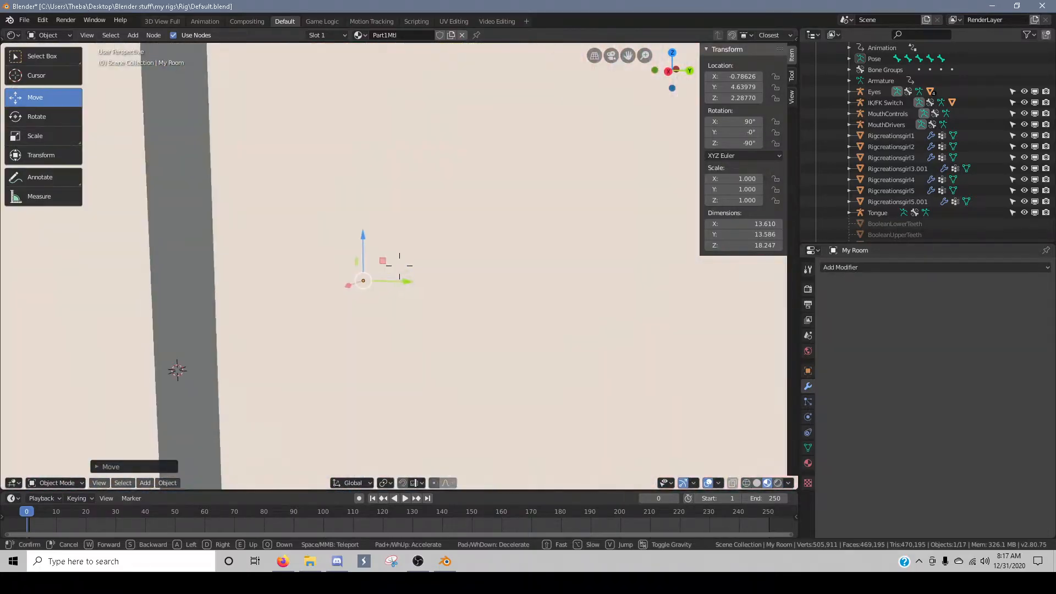
key("w")
left_click(399, 266)
left_click_drag(500, 285, 392, 330)
- Shift the room slightly along the X axis to about X -0.40, judging the rig's placement on the striped floor
key("shift+grave")
key("s")
left_click(399, 265)
left_click_drag(445, 231, 460, 232)
key("shift+grave")
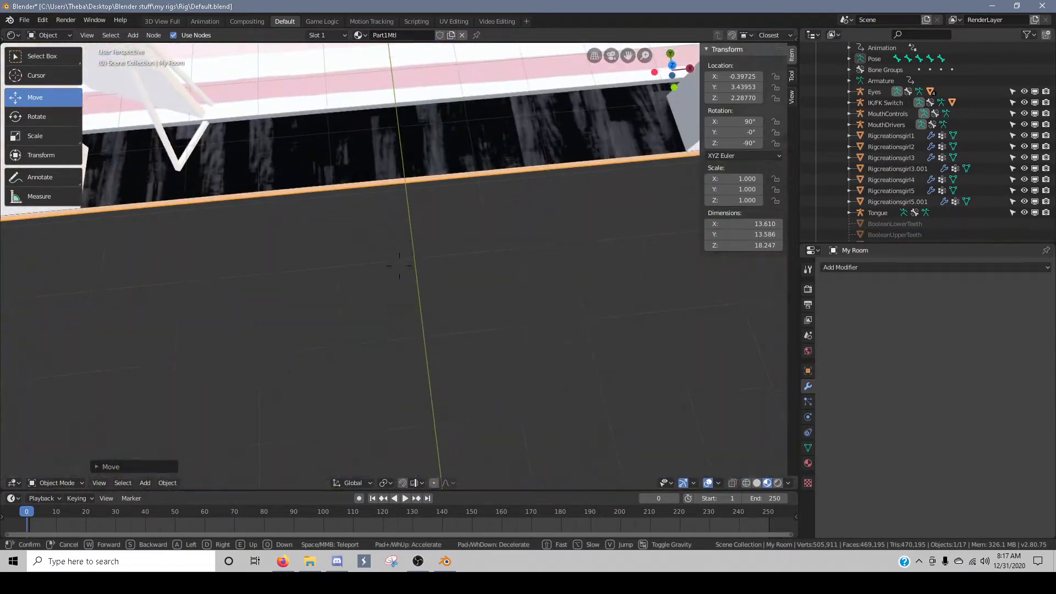
key("w")
key("s")
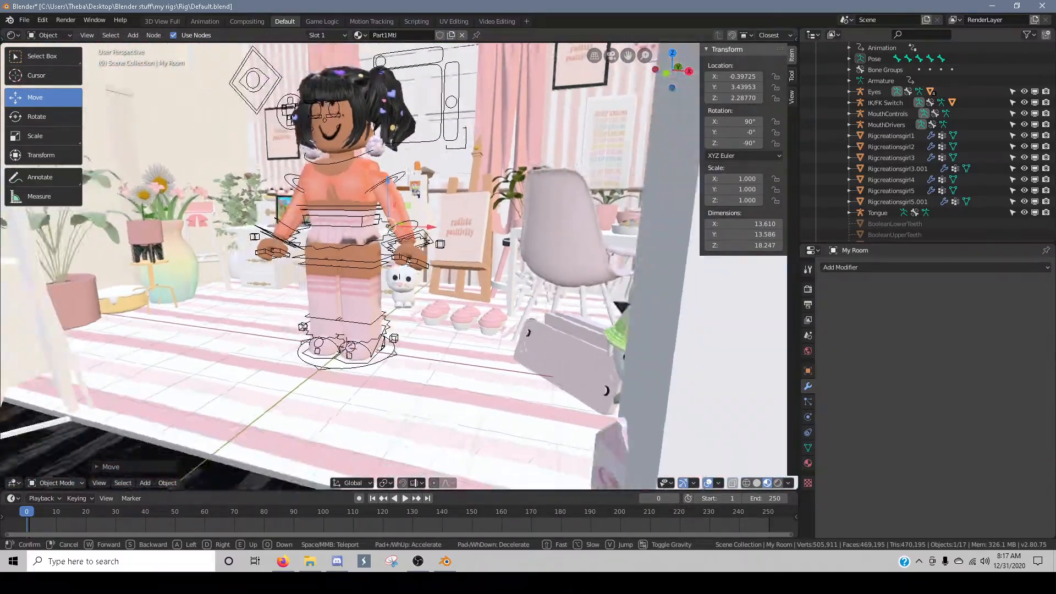
- Set the viewport to solid shading with the rig's upper body framed up close
left_click(400, 269)
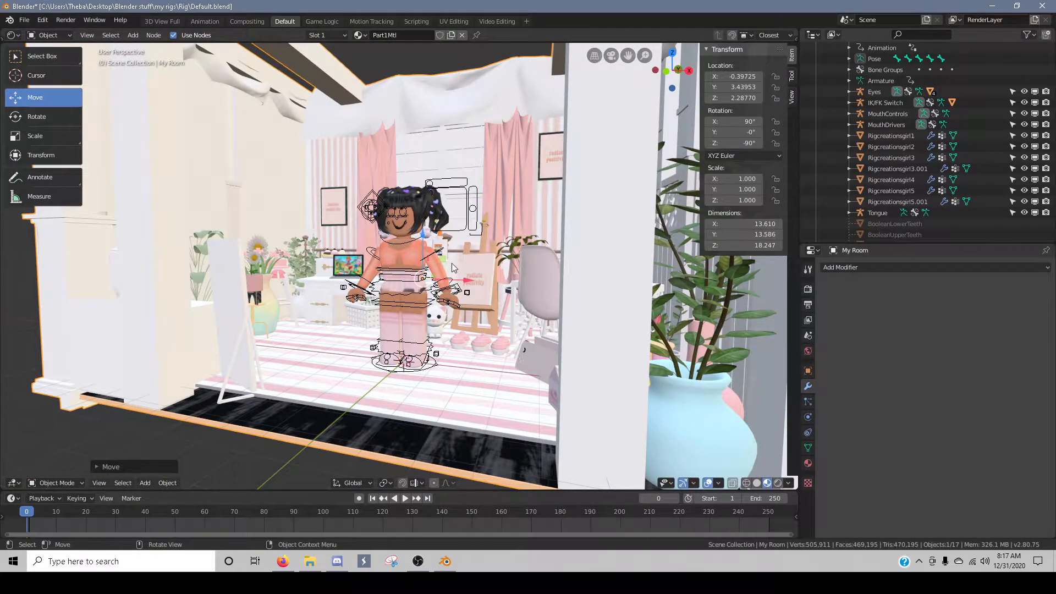
scroll(418, 271, "up", 6)
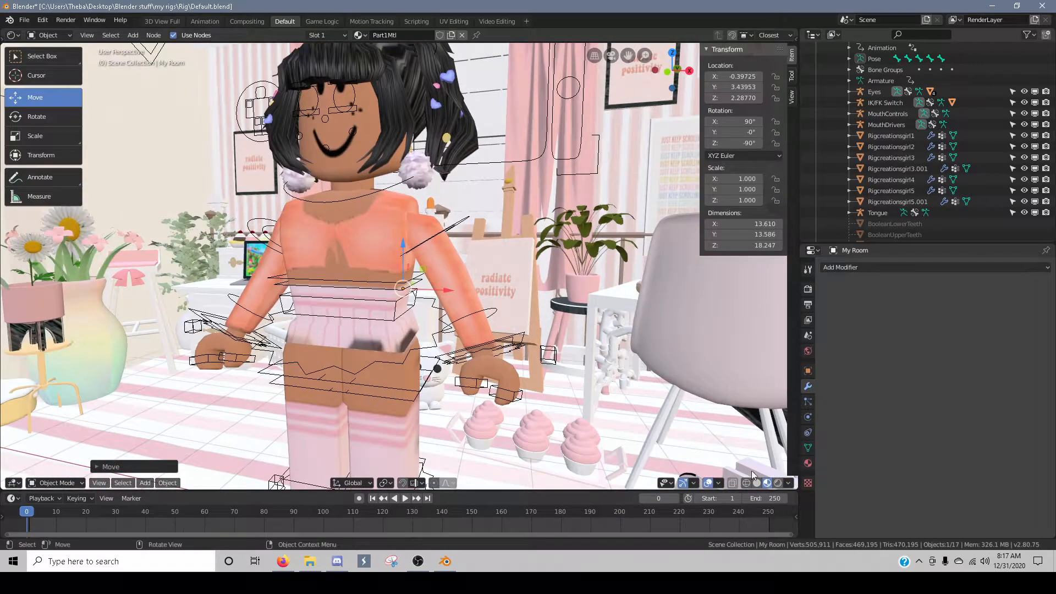
left_click(757, 484)
- Rotate the rig's left forearm bone freely with a trackball rotation to give it a slight bend
left_click(479, 312)
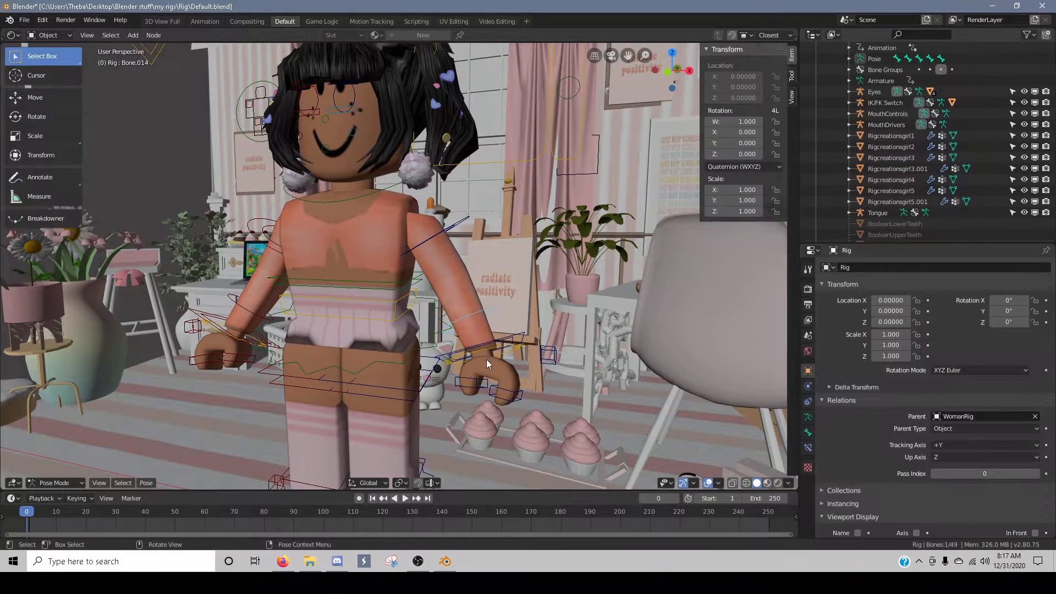
key("r")
key("r")
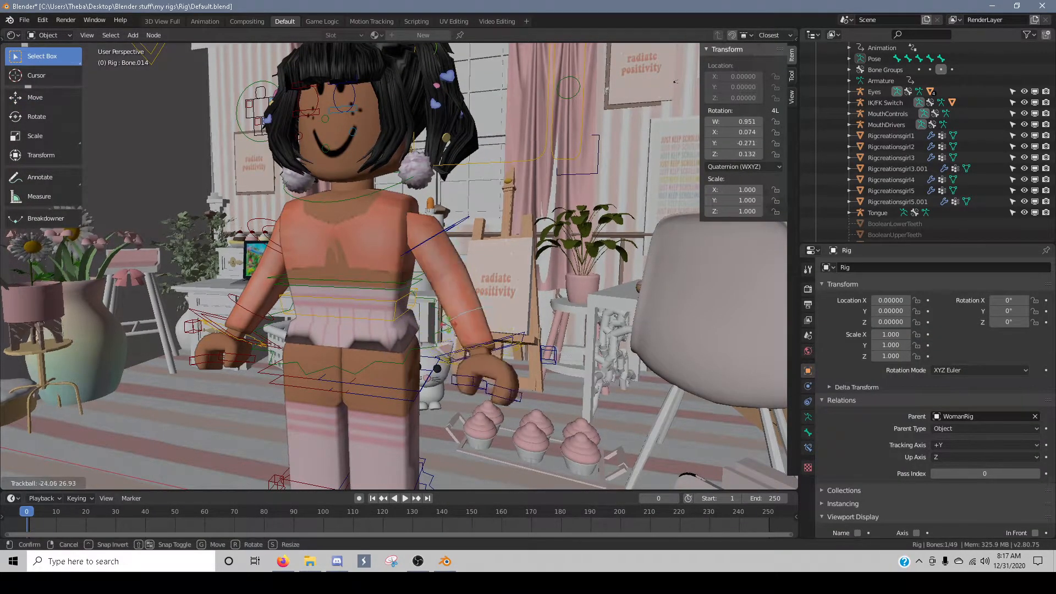
left_click(450, 310)
key("shift+grave")
key("Escape")
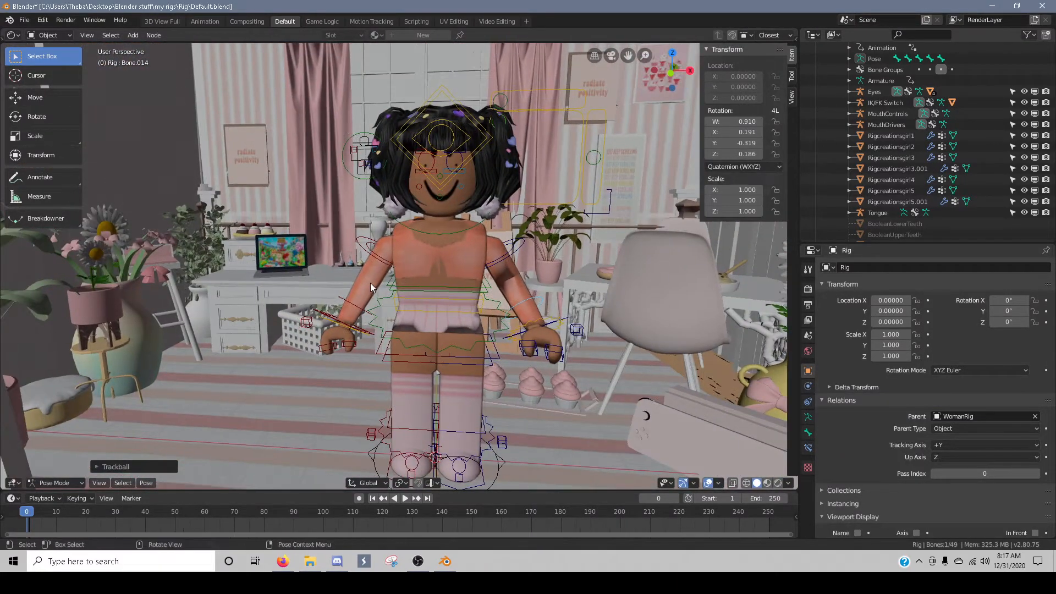
- Raise the rig's right upper arm out to the side above shoulder height and bend its forearm with a trackball rotation
key("r")
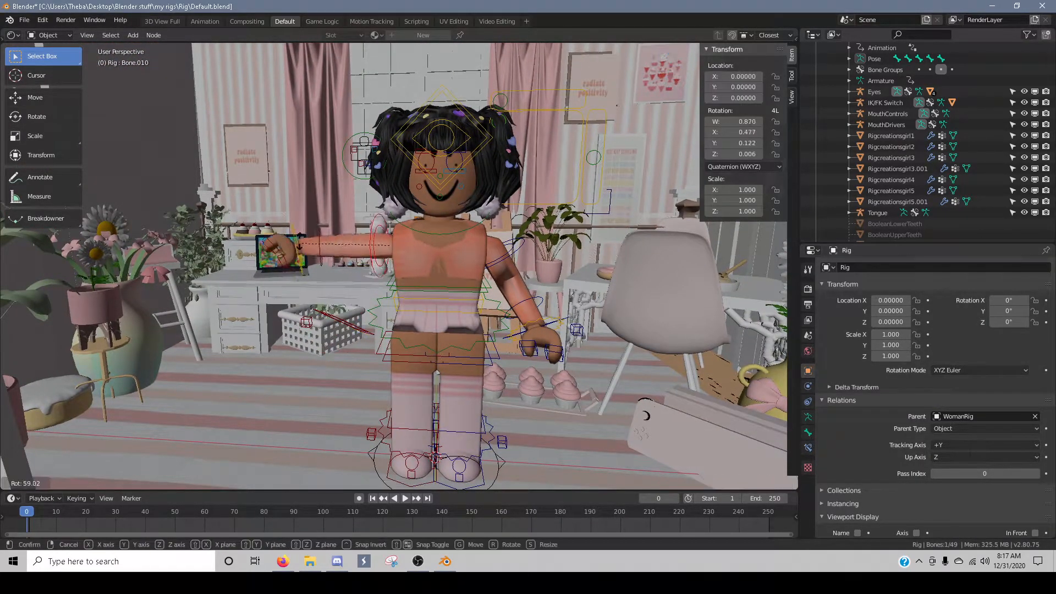
left_click(331, 207)
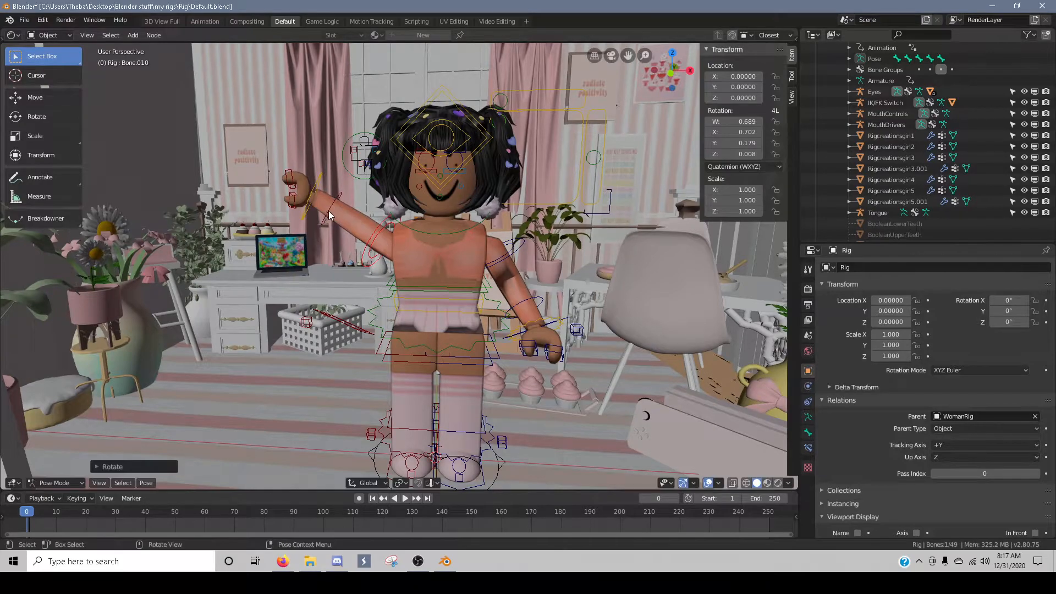
key("r")
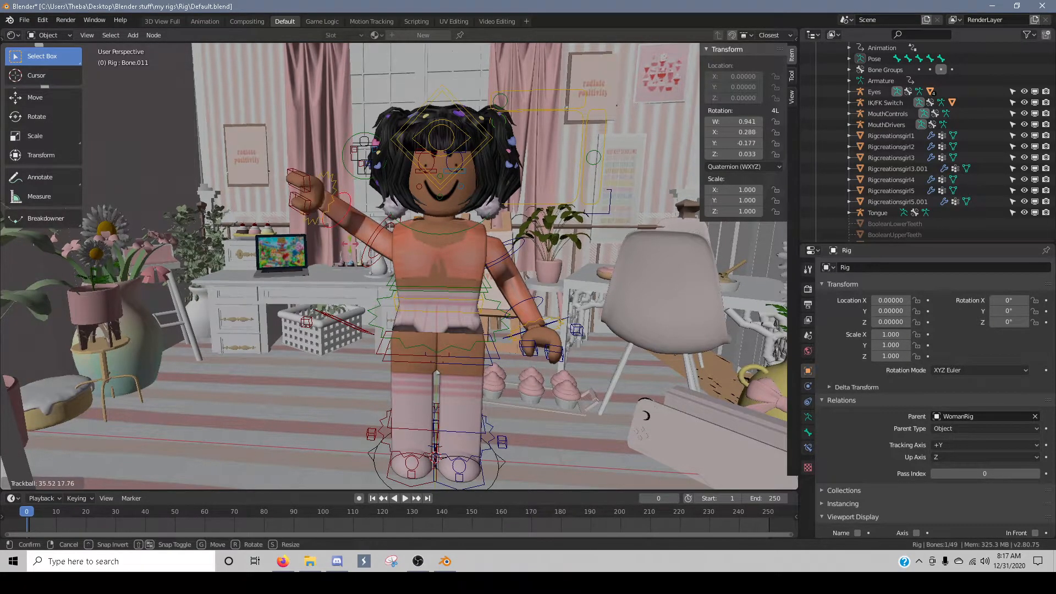
left_click(363, 239)
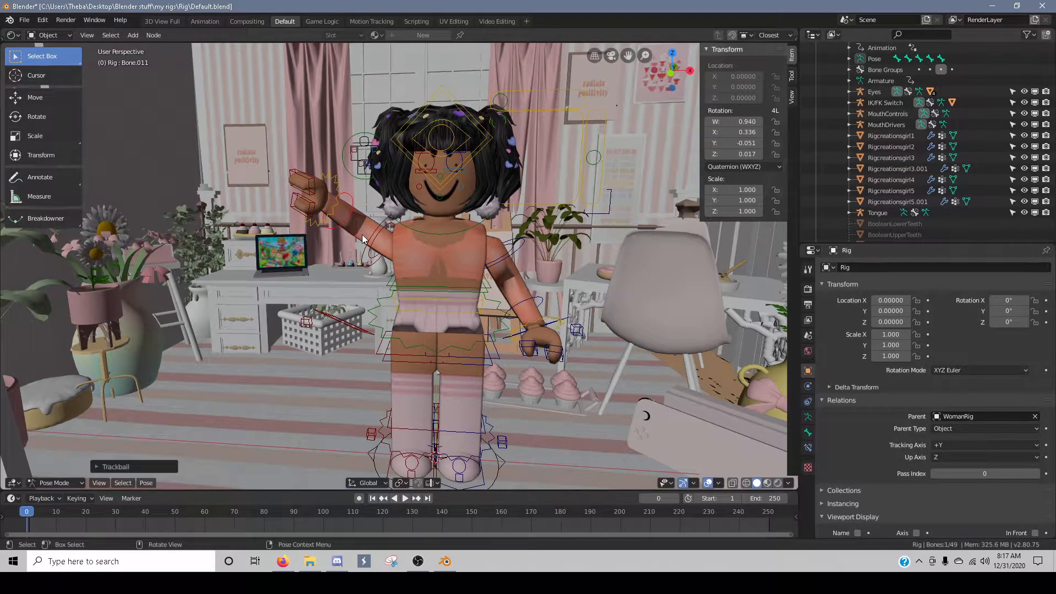
- Swing the rig's left upper arm forward with a trackball rotation so the hand points out in front of the body
left_click(499, 263)
key("r")
key("r")
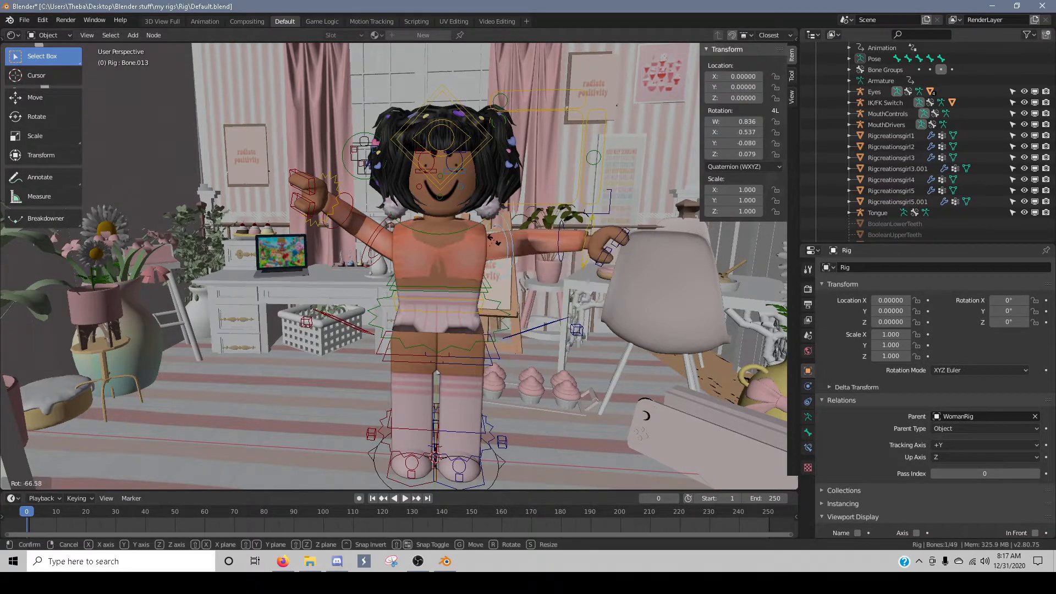
left_click(507, 261)
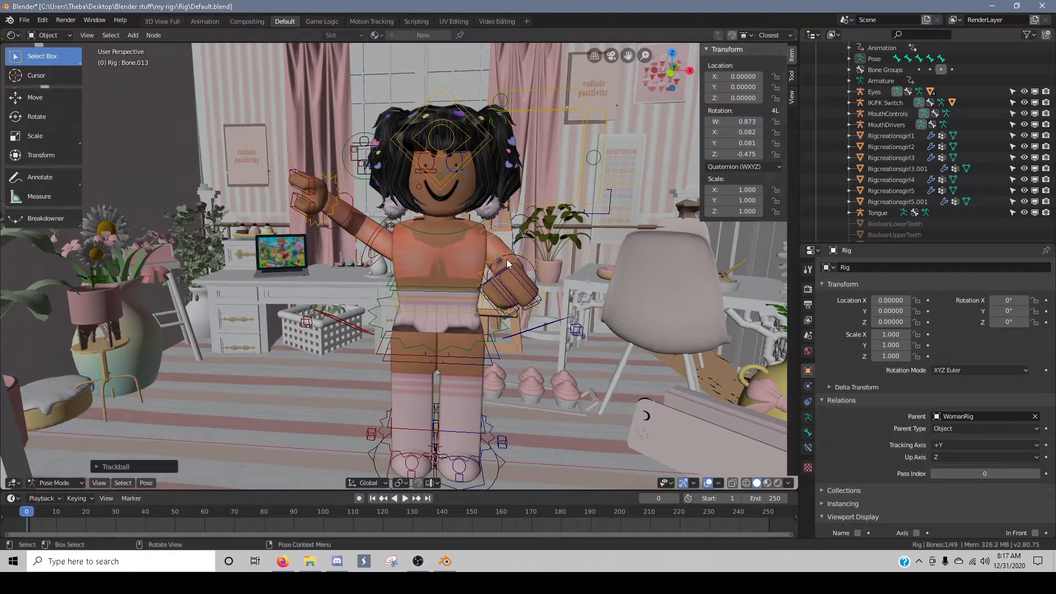
- Bend the rig's left forearm upward so the hand sits in front of the upper chest
middle_click_drag(515, 260, 513, 243)
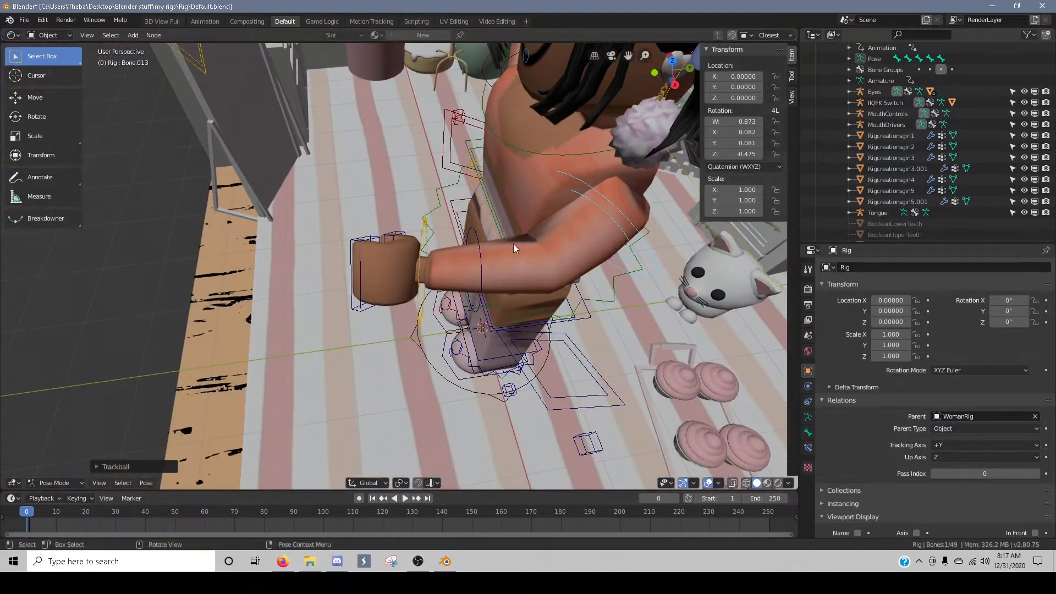
left_click(480, 260)
key("r")
left_click(471, 215)
key("shift+grave")
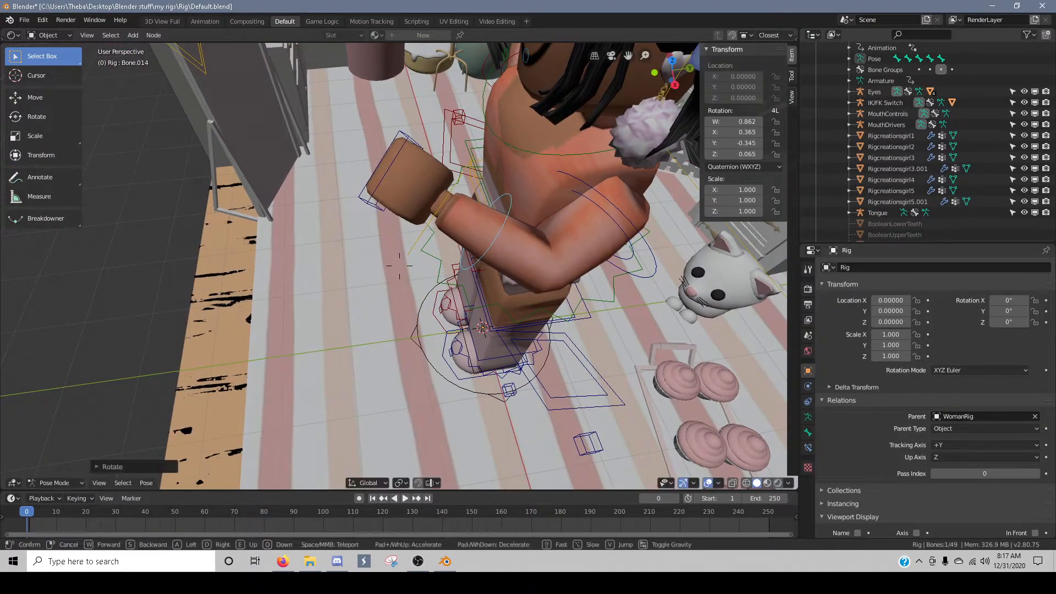
key("a")
key("w")
key("s")
left_click(395, 266)
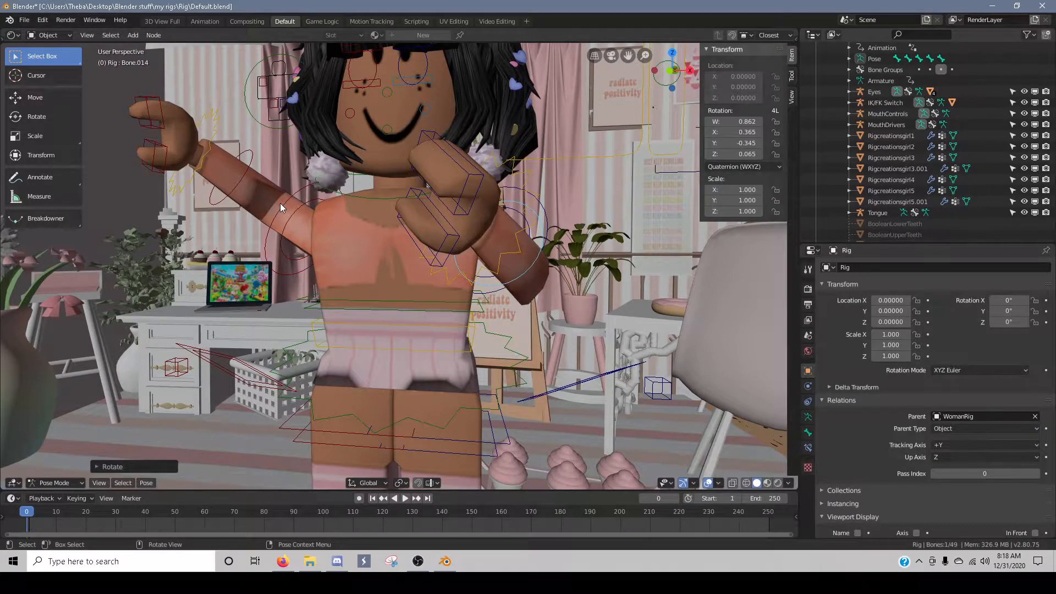
- Lower the rig's right upper arm back down beside the body
key("r")
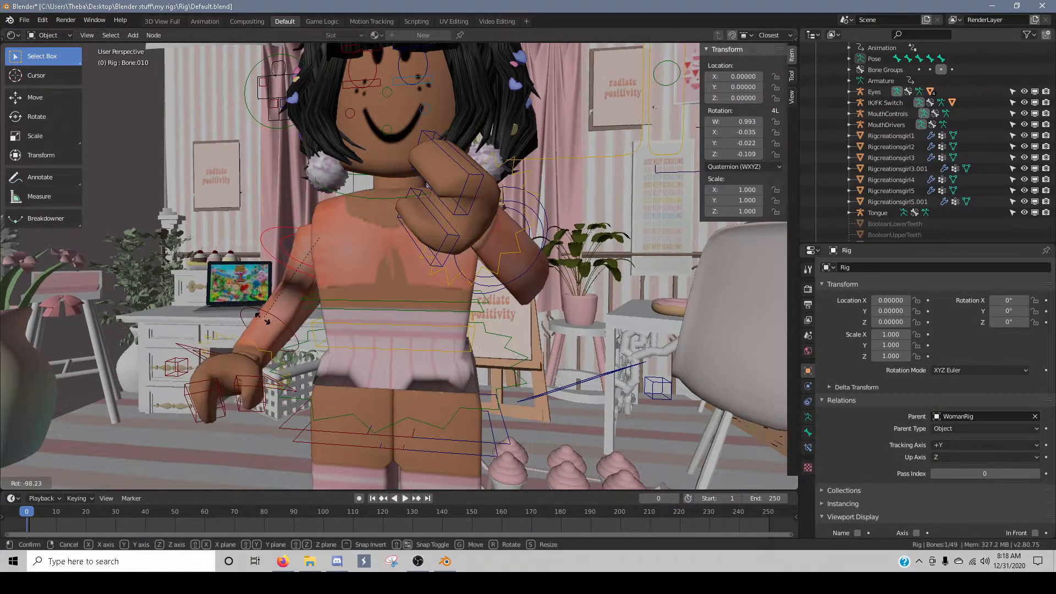
left_click(316, 326)
key("shift+grave")
key("s")
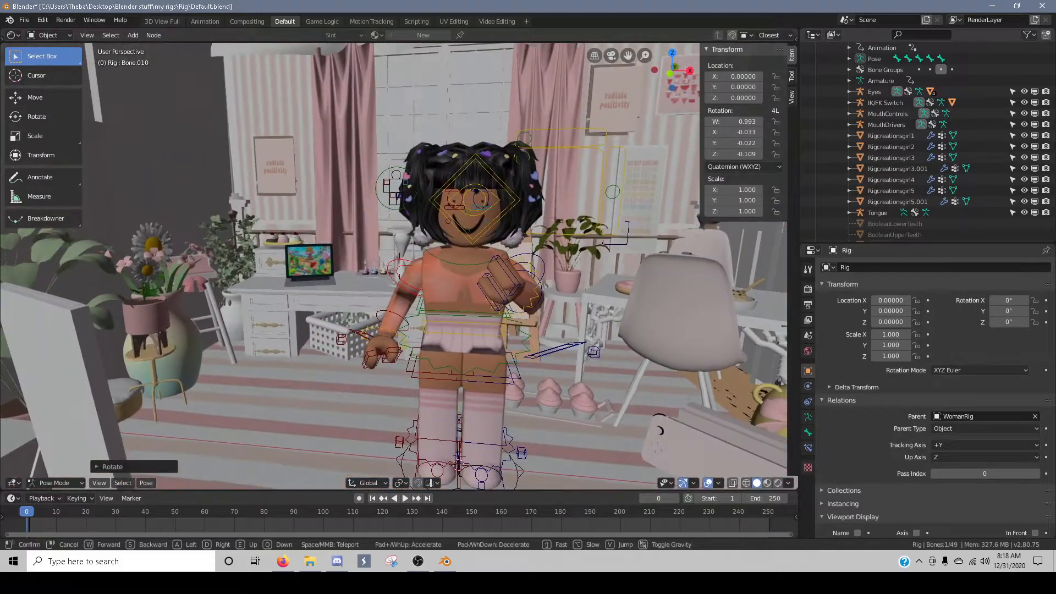
left_click(407, 263)
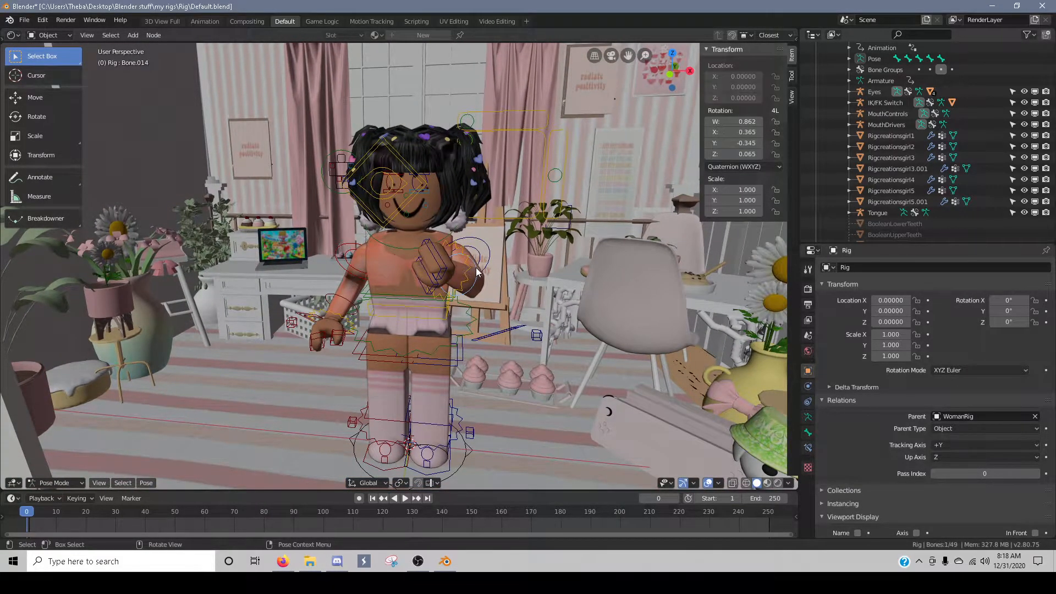
- Bend the rig's left forearm further with a trackball rotation so the hand rests at the chin
key("r")
key("r")
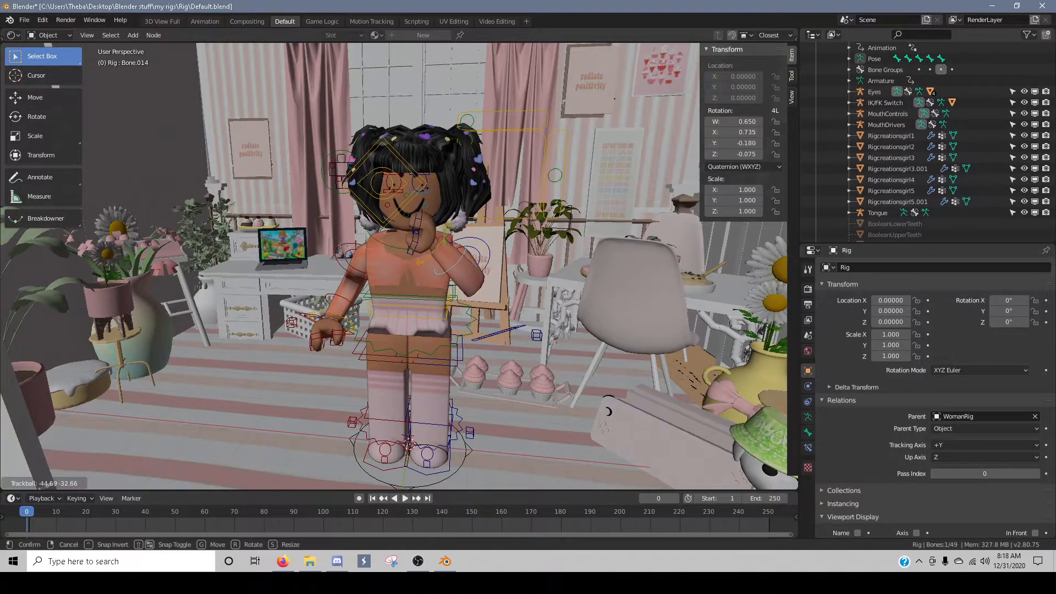
left_click(444, 232)
key("shift+grave")
key("w")
key("d")
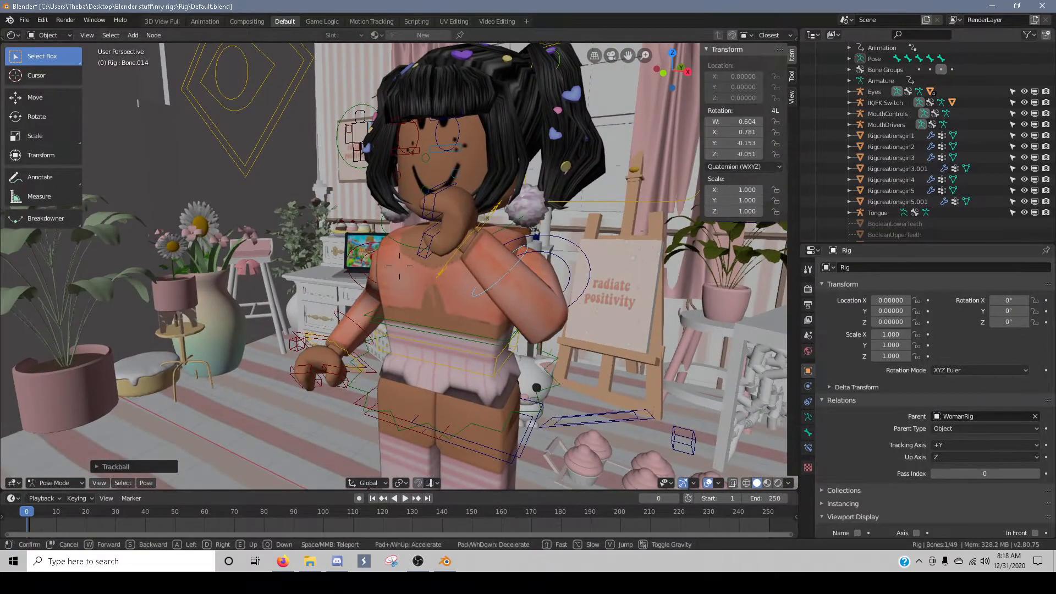
left_click(427, 271)
key("grave")
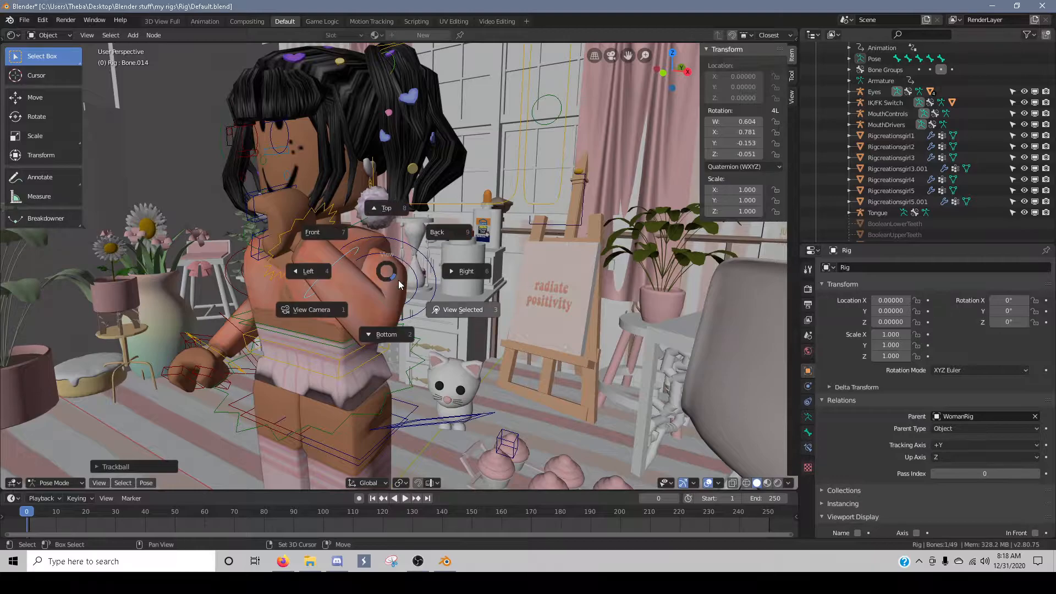
key("Escape")
key("shift+grave")
key("a")
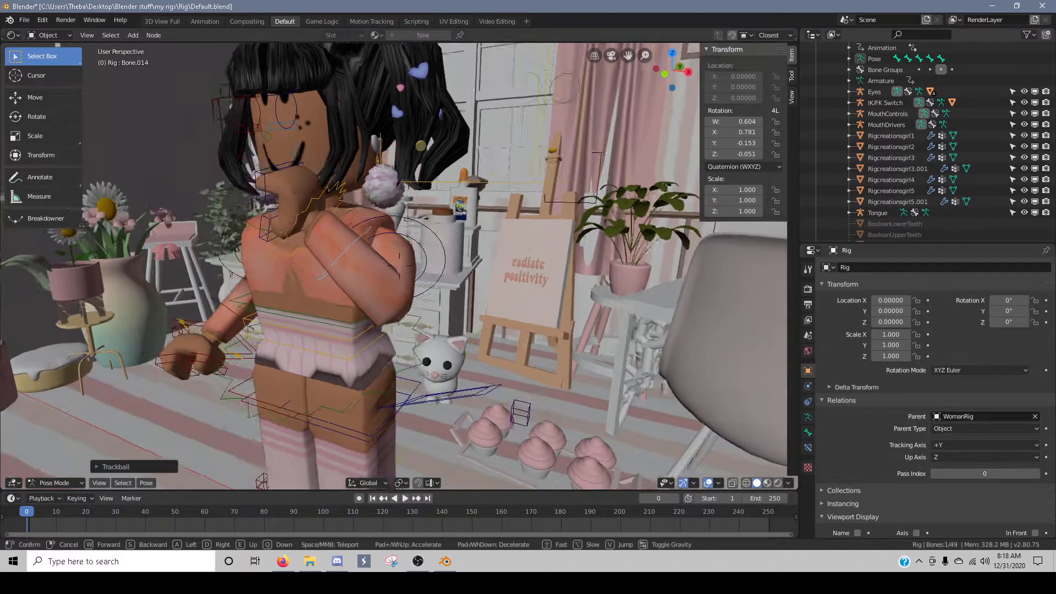
left_click(407, 269)
- Bend the rig's right forearm and swing its upper arm so the hand points forward beside the waist
key("r")
key("r")
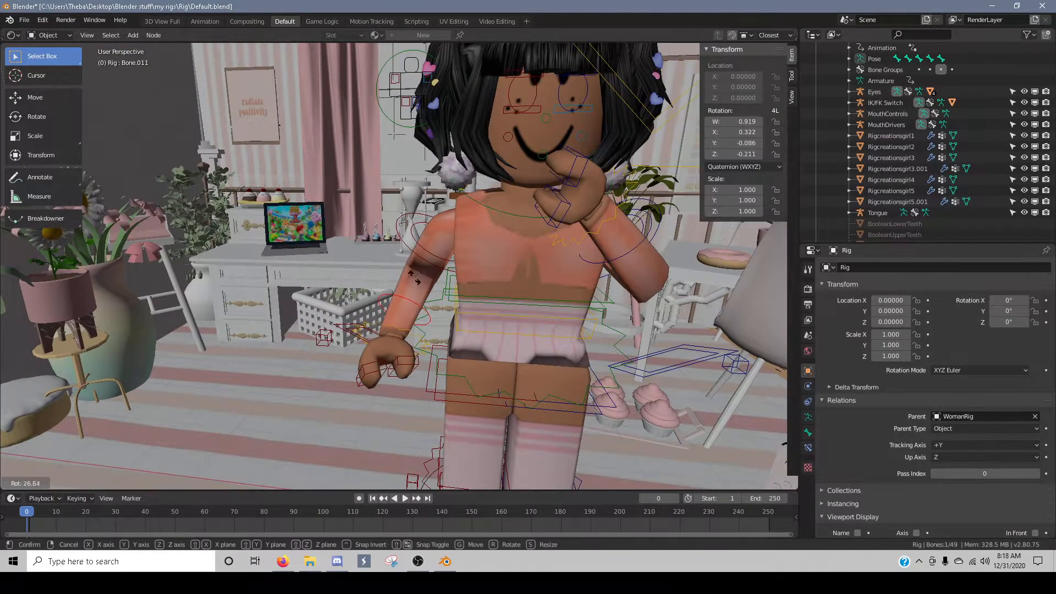
left_click(427, 264)
key("r")
key("r")
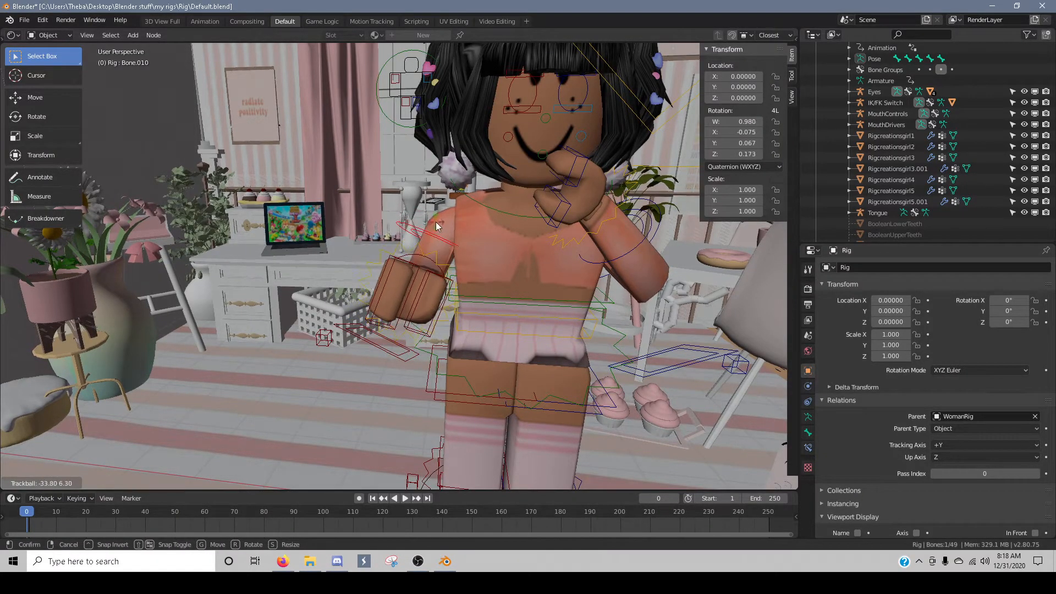
left_click(436, 223)
key("shift+grave")
key("s")
left_click(400, 267)
- Refine the rig's right upper arm rotation until the hand is held forward and outward at chest height
key("r")
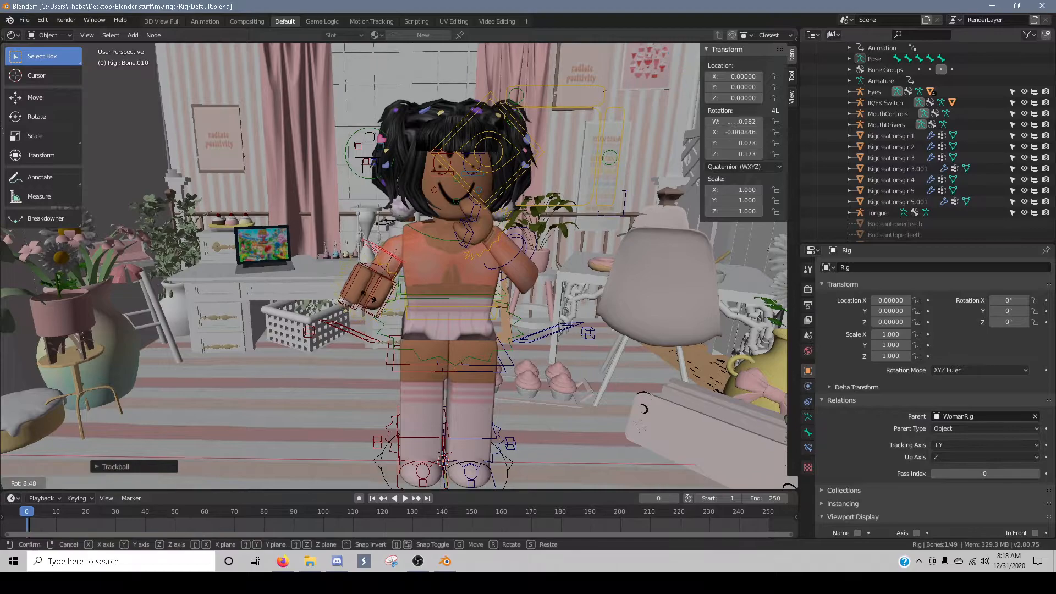
left_click(384, 279)
key("r")
key("r")
left_click(417, 279)
key("r")
key("r")
left_click(420, 270)
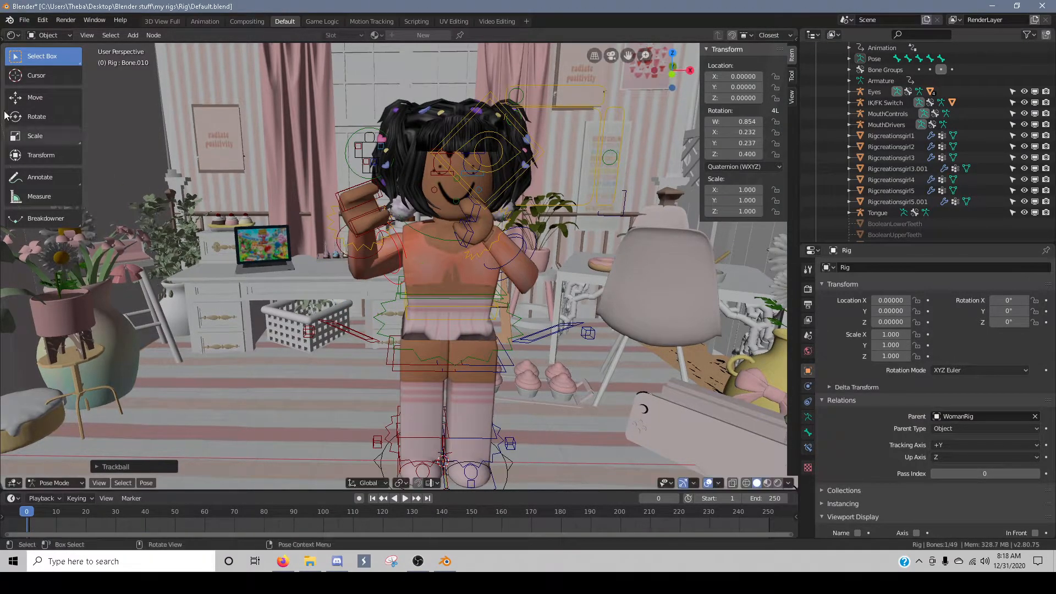
left_click_drag(356, 248, 416, 285)
- Try to rotate the rig's left upper leg bone
key("shift+grave")
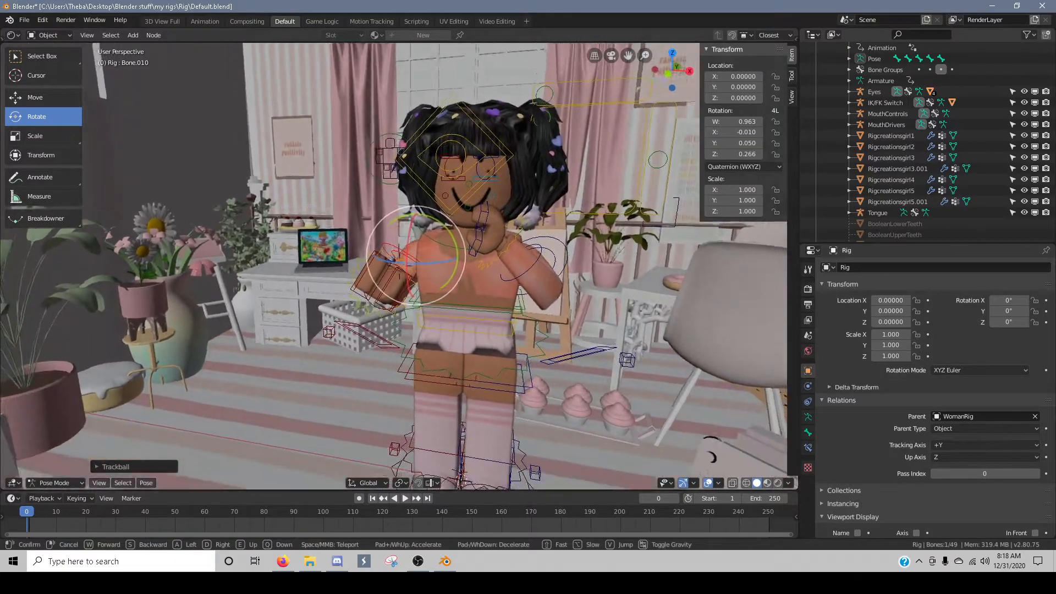
key("s")
left_click(372, 338)
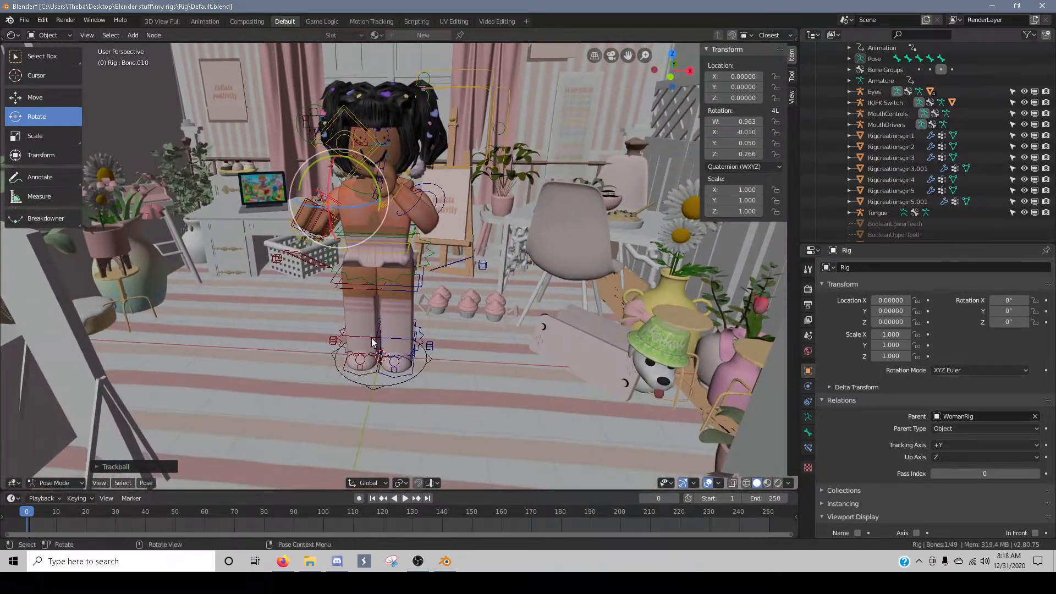
left_click(405, 289)
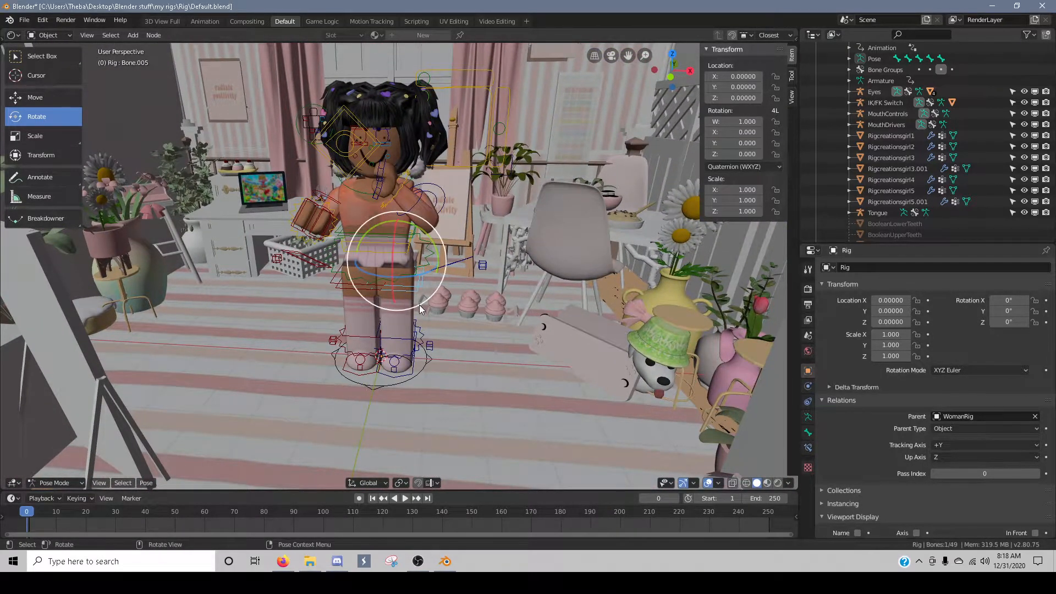
key("shift+grave")
key("s")
left_click(416, 324)
key("r")
left_click(443, 379)
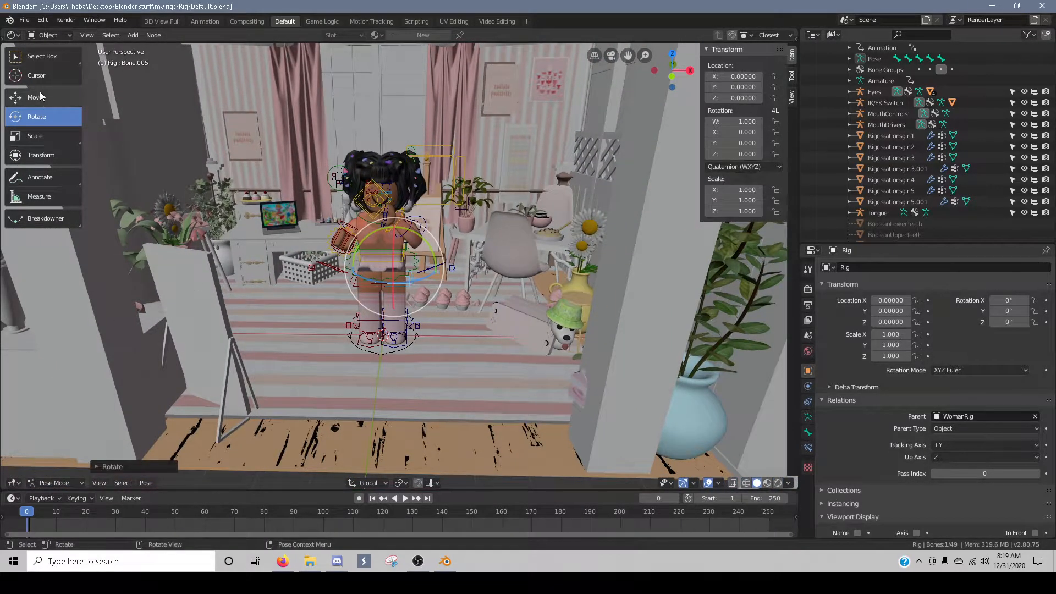
- Move the room along the X axis to about X -1.89 and set its Z rotation to 0°
left_click(499, 400)
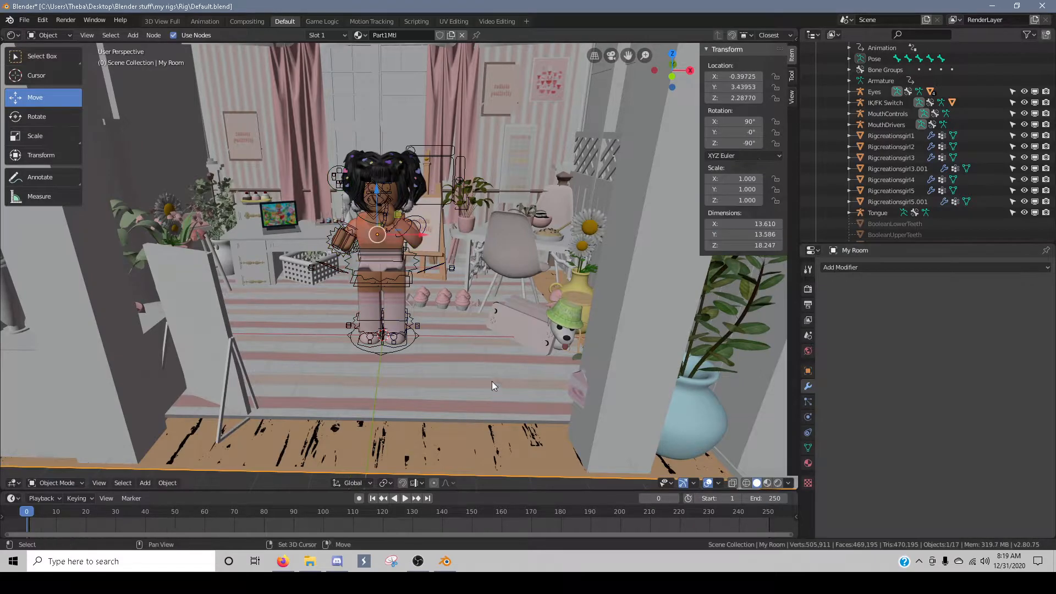
key("shift+grave")
key("w")
key("s")
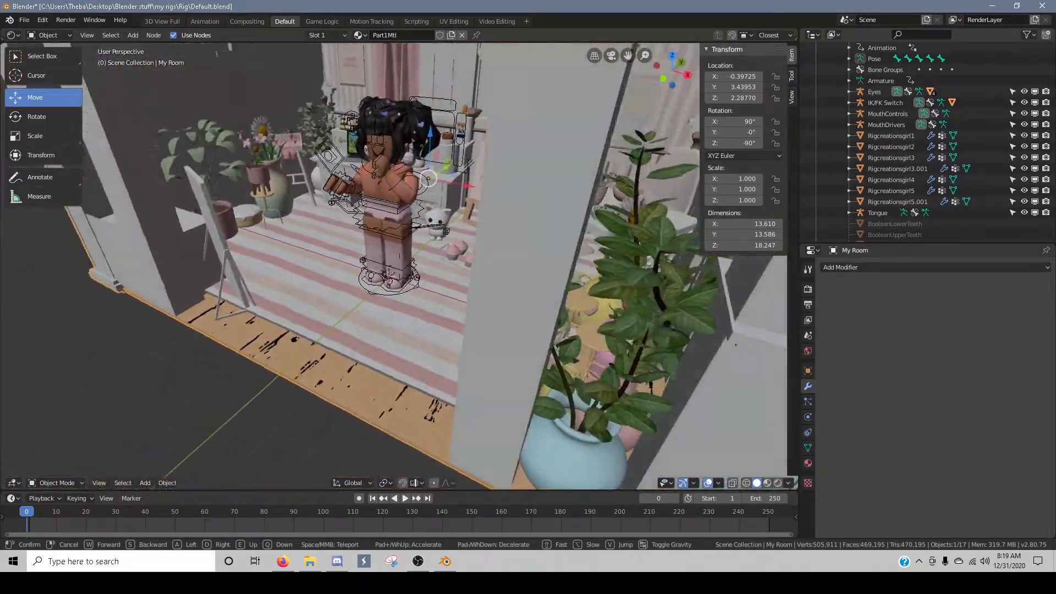
left_click(385, 347)
key("shift+grave")
key("a")
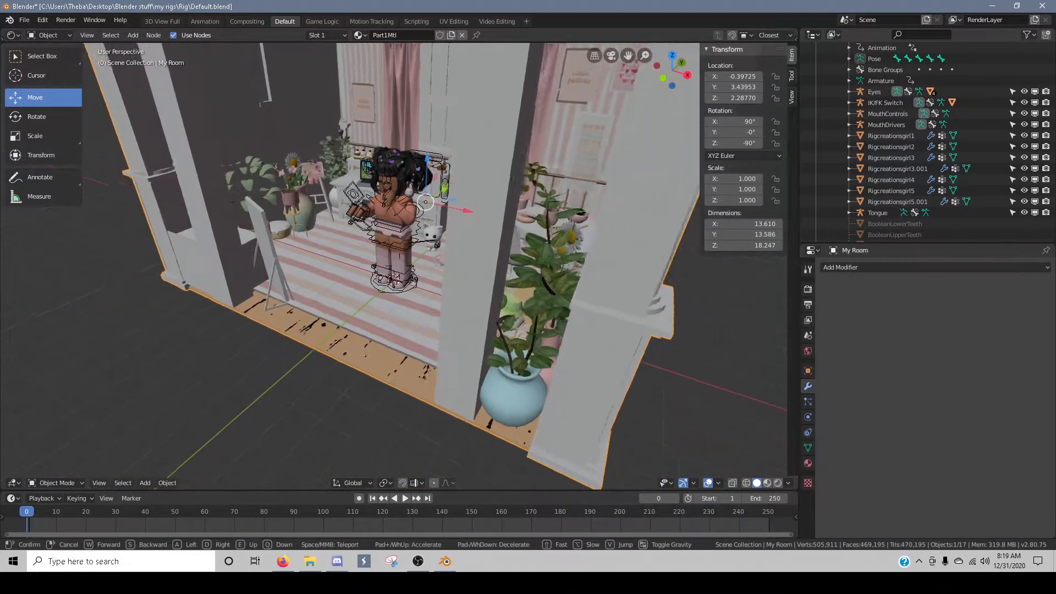
left_click(399, 265)
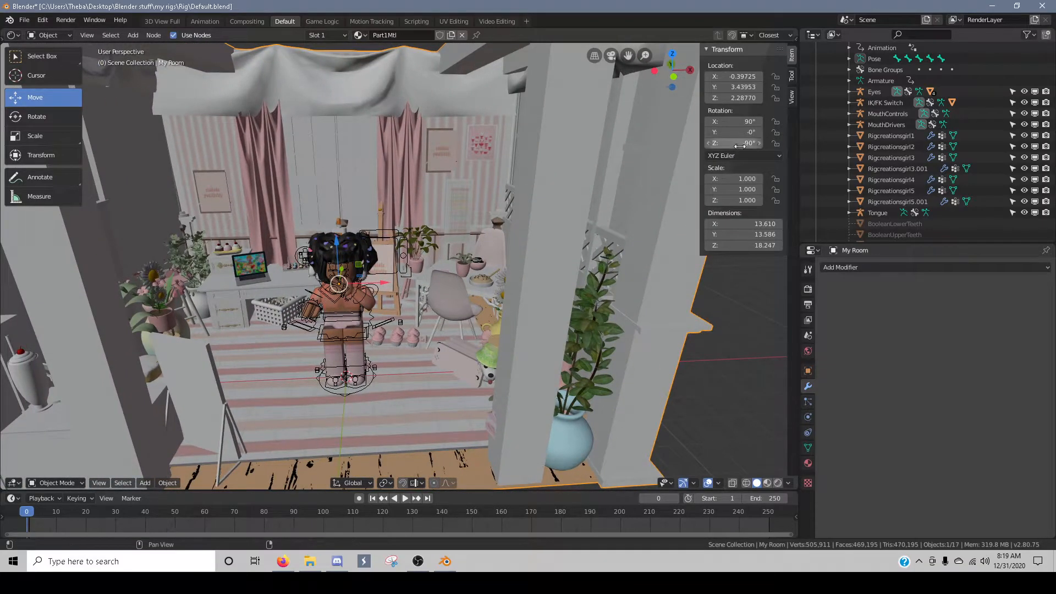
left_click_drag(384, 287, 348, 308)
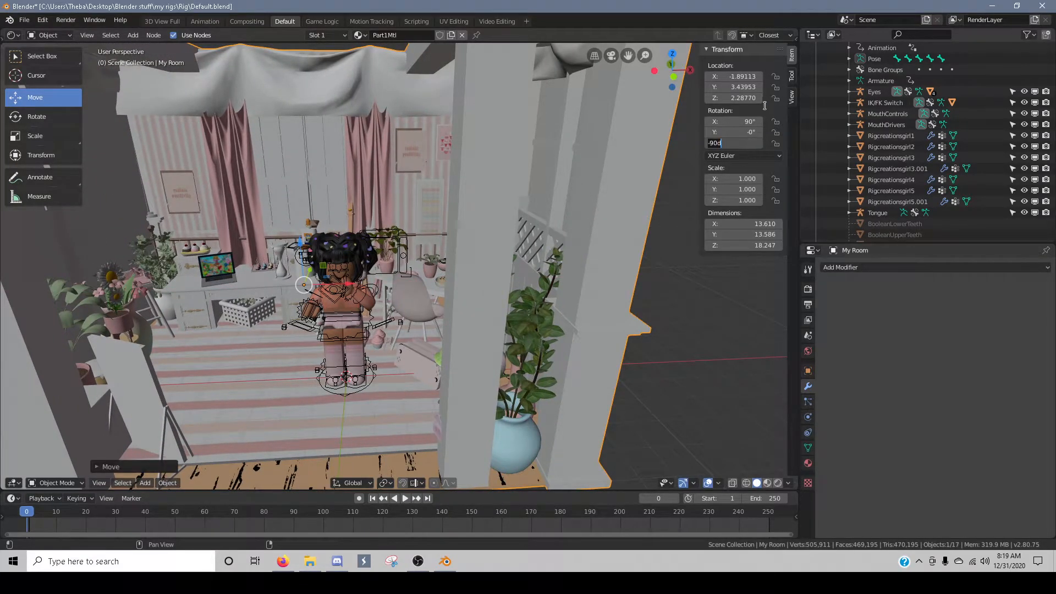
key("Return")
key("shift+grave")
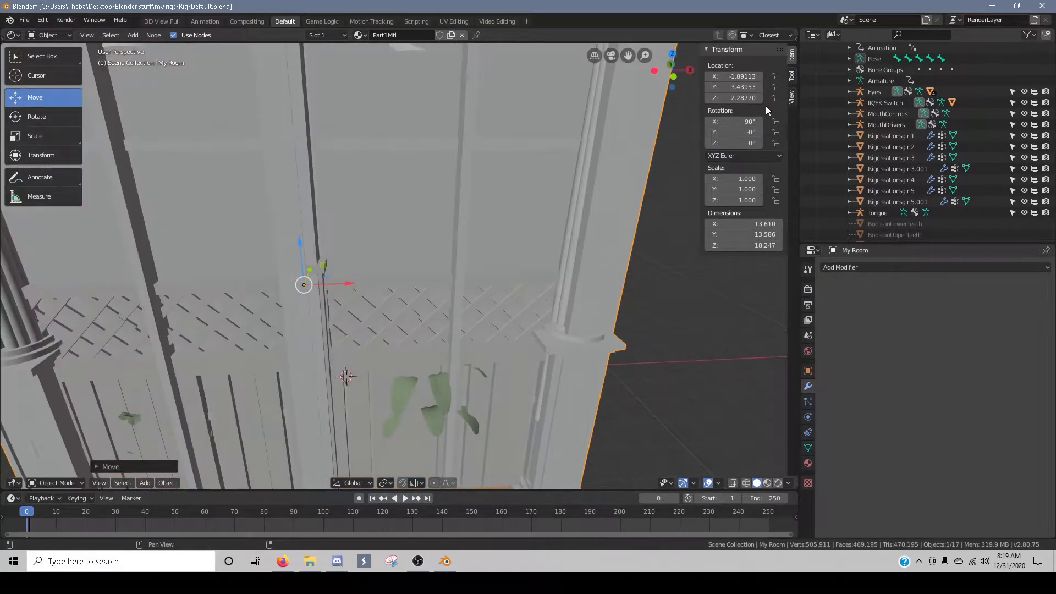
- Set the room's Z rotation to -180°
key("s")
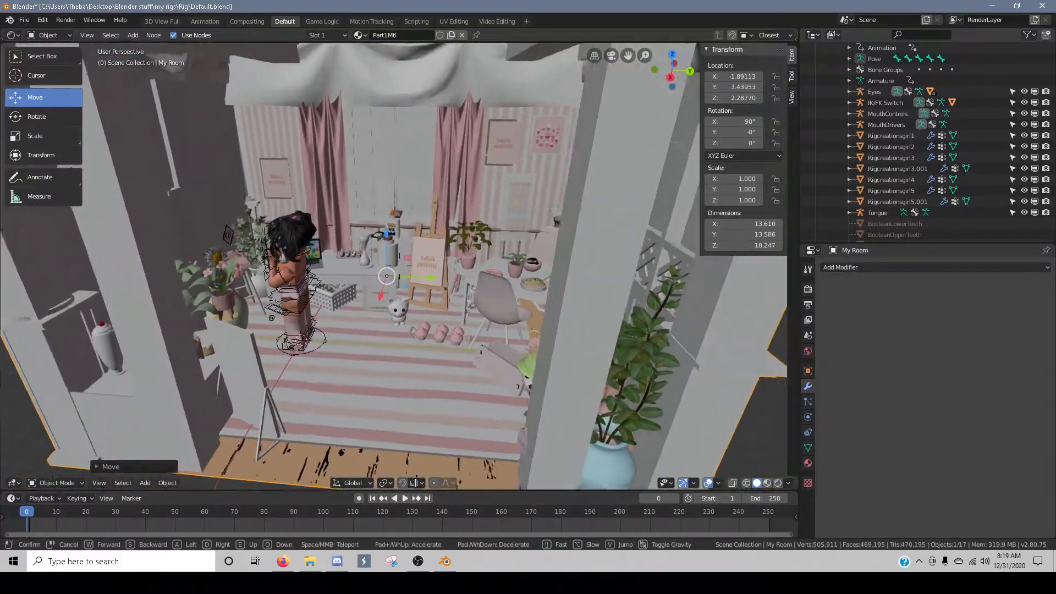
left_click(400, 266)
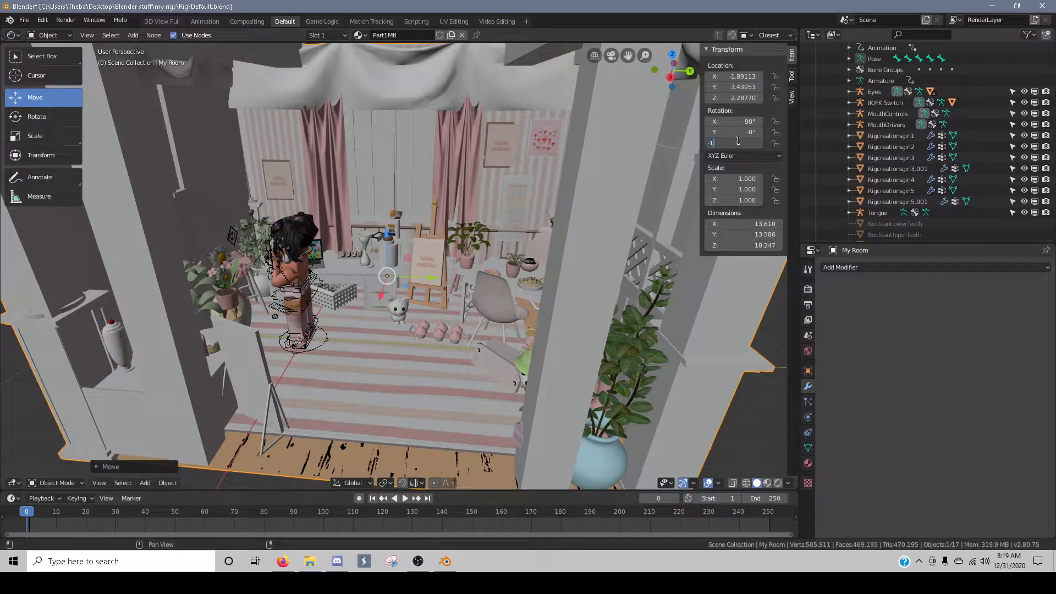
type("80")
key("Return")
- Check the room's orientation around the rig and set its Z rotation to -150°
key("shift+grave")
key("w")
key("s")
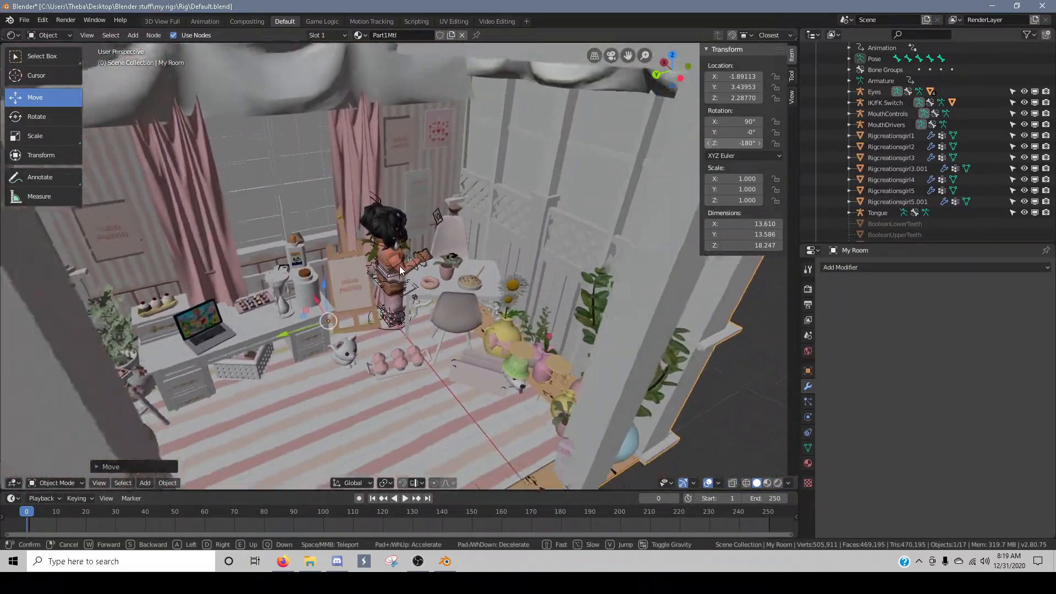
left_click(400, 268)
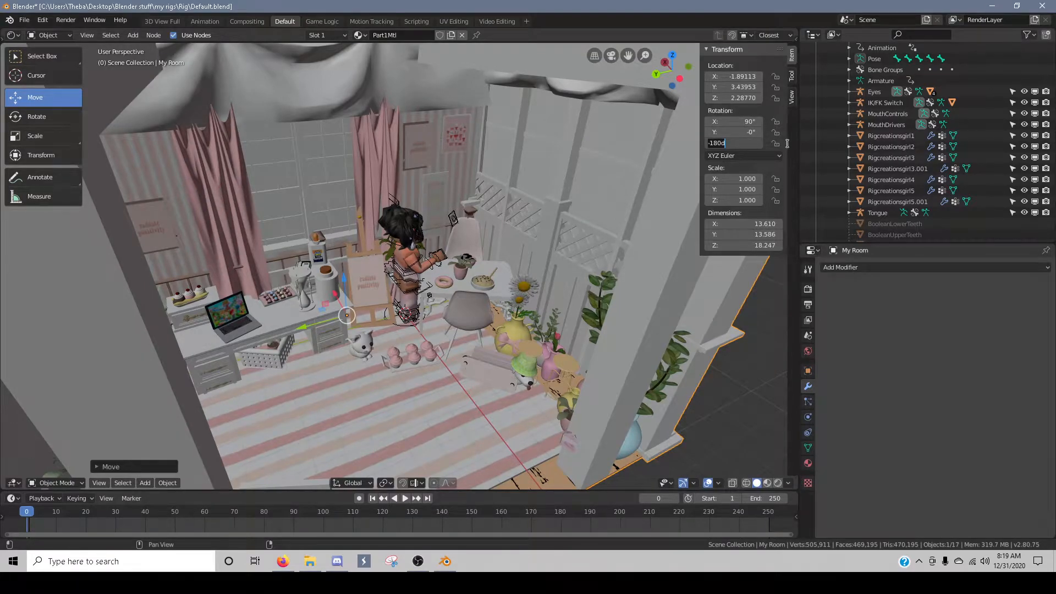
type("-150")
key("Return")
- Turn the room further by setting its Z rotation to -120°
key("shift+grave")
key("w")
key("s")
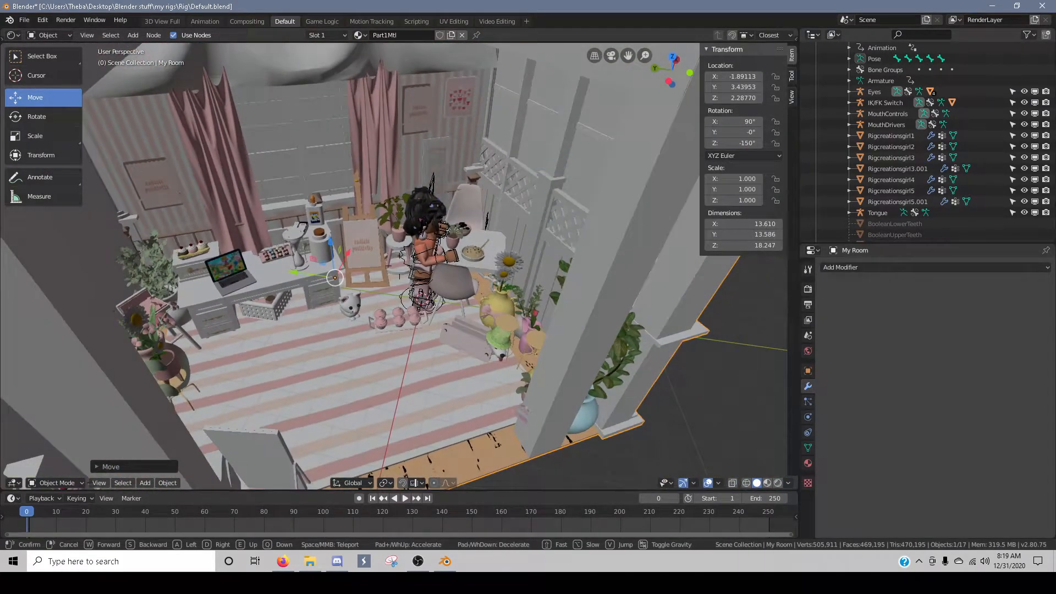
left_click(400, 266)
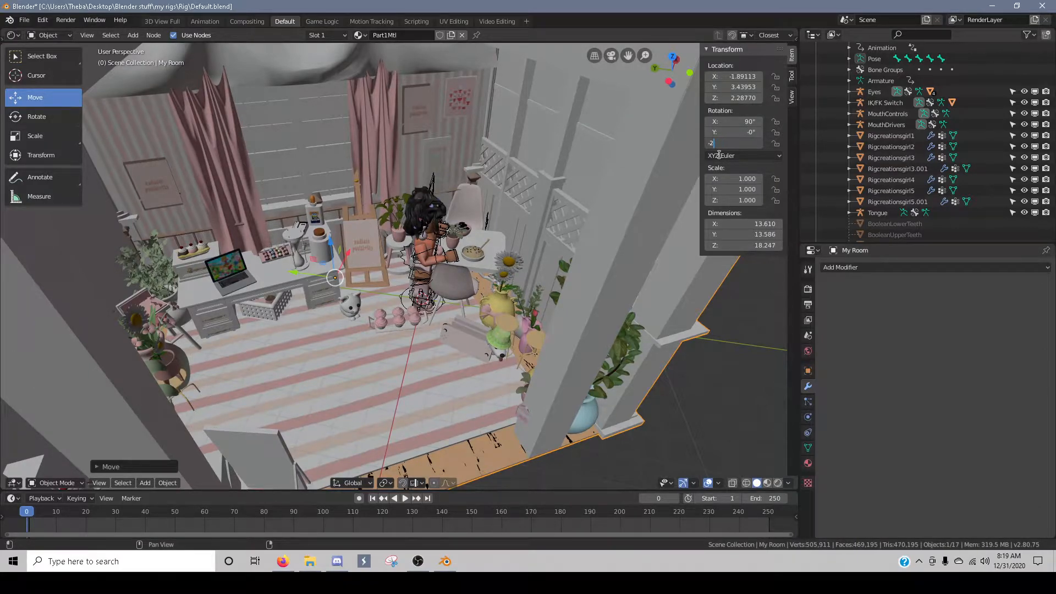
key("Return")
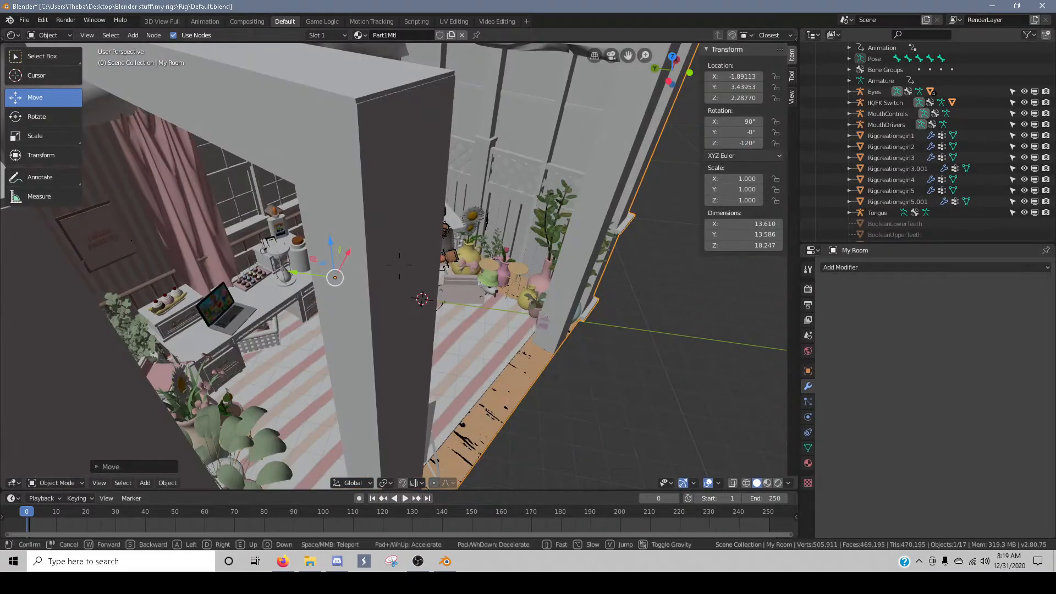
- Turn the room the other way around the rig by setting its Z rotation to -200°
key("shift+grave")
key("w")
left_click(410, 261)
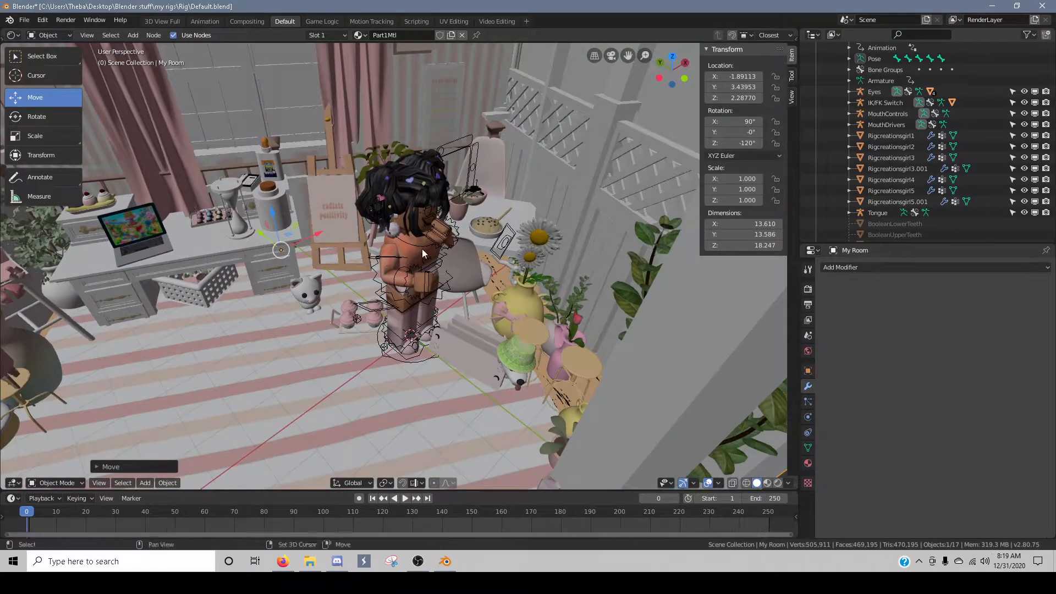
left_click(744, 145)
type("-2")
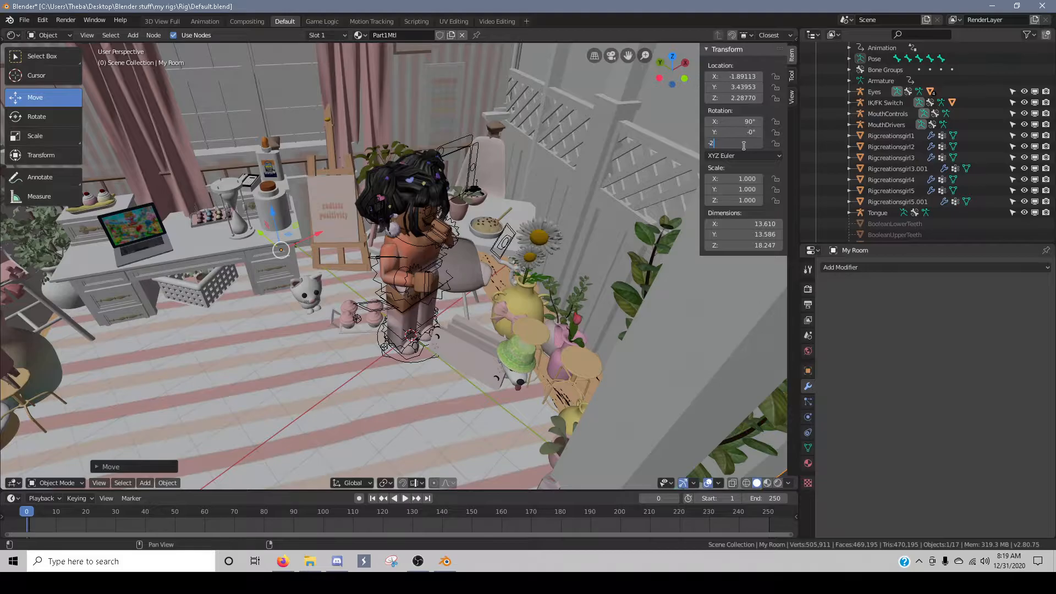
type("00")
key("Return")
- Move the room along the X axis to about X 2.08
key("shift+grave")
key("w")
key("a")
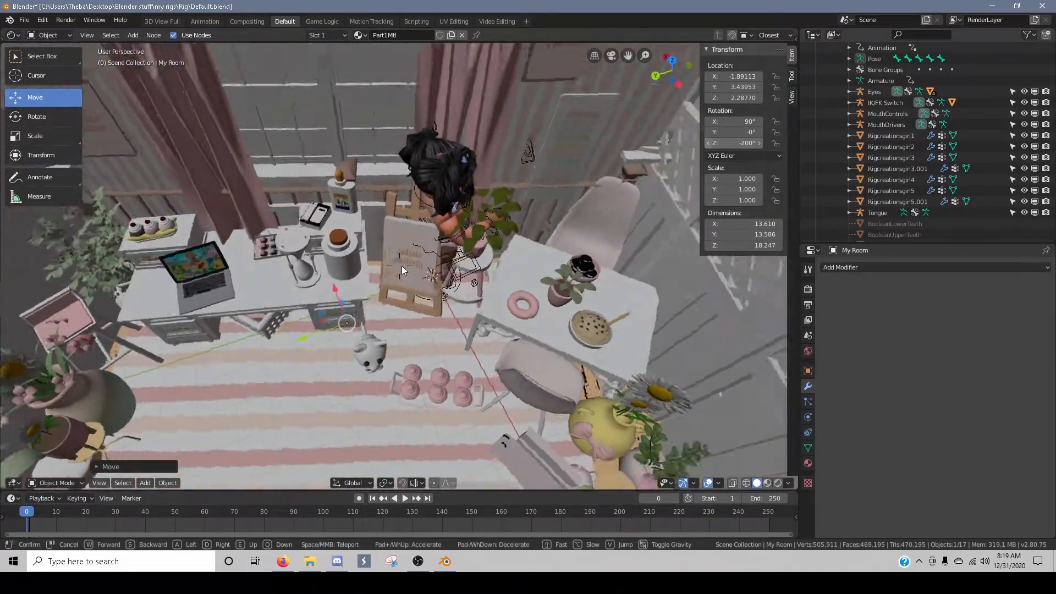
key("w")
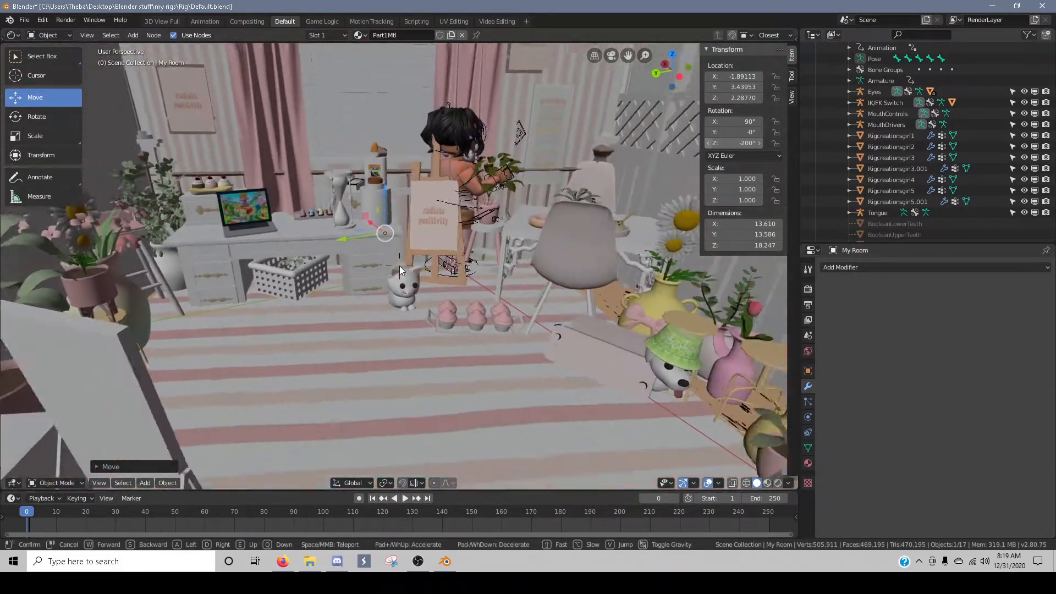
key("s")
left_click(400, 266)
left_click_drag(377, 202, 340, 174)
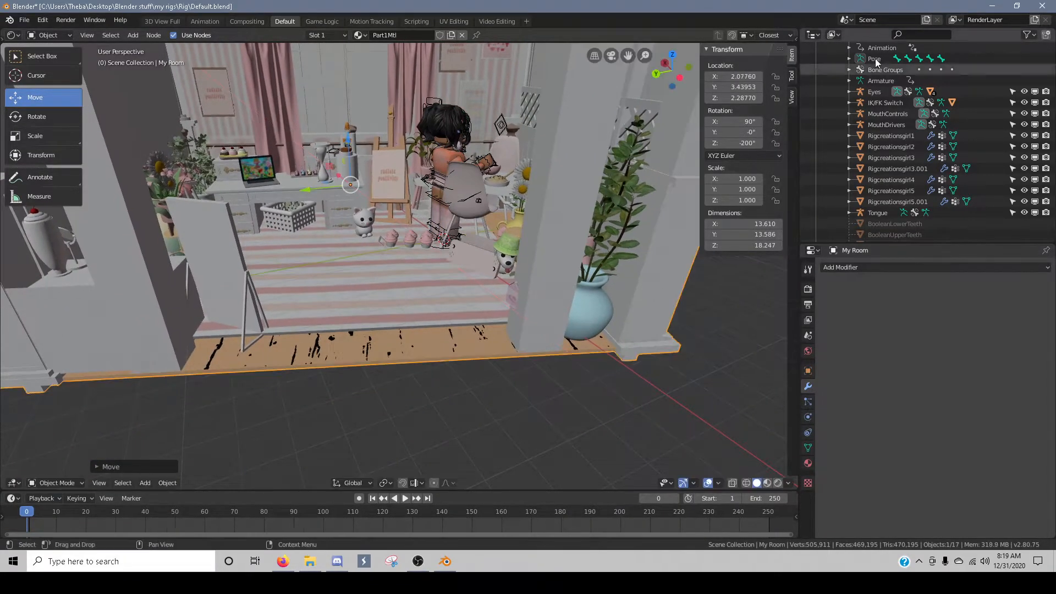
- Set the room's Z rotation to -230°
left_click(743, 142)
type("-230")
key("Return")
- Set the room's Z rotation to -240° and move it to about X 5.00 and Y 1.22, placing the chair at the rig
key("shift+grave")
key("w")
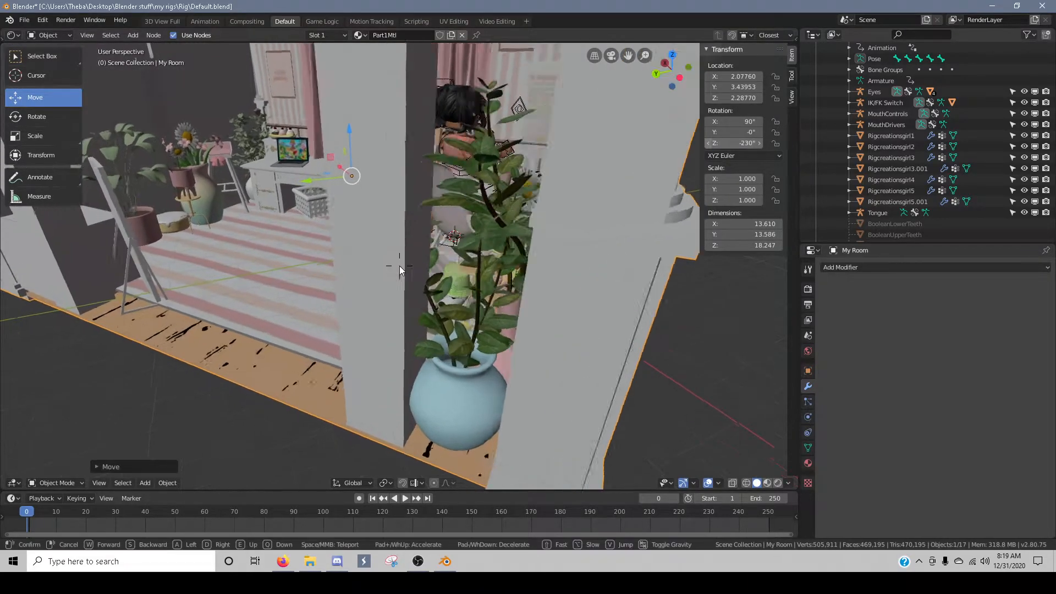
key("s")
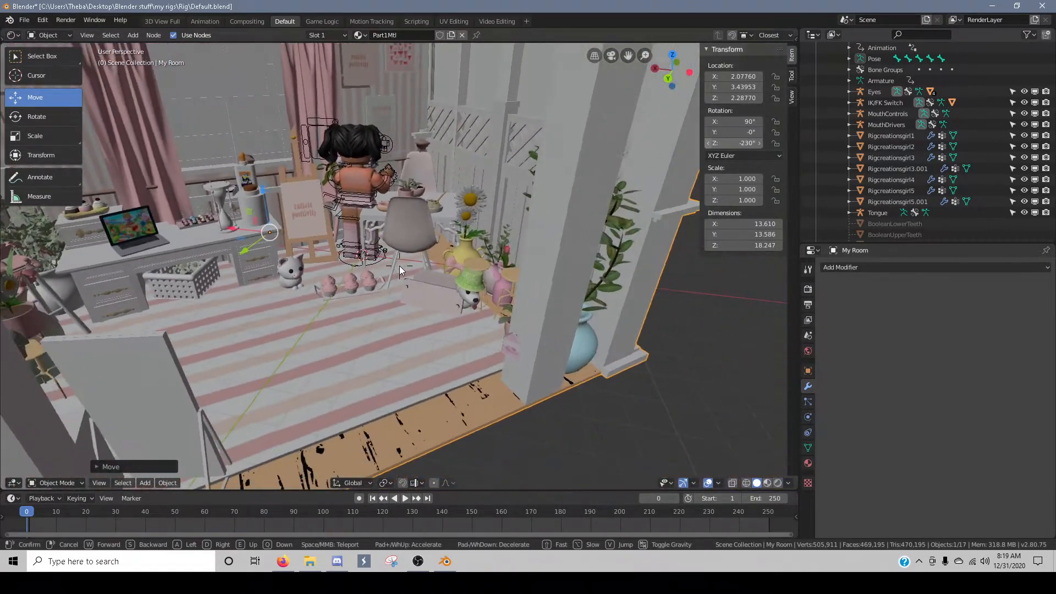
left_click(400, 266)
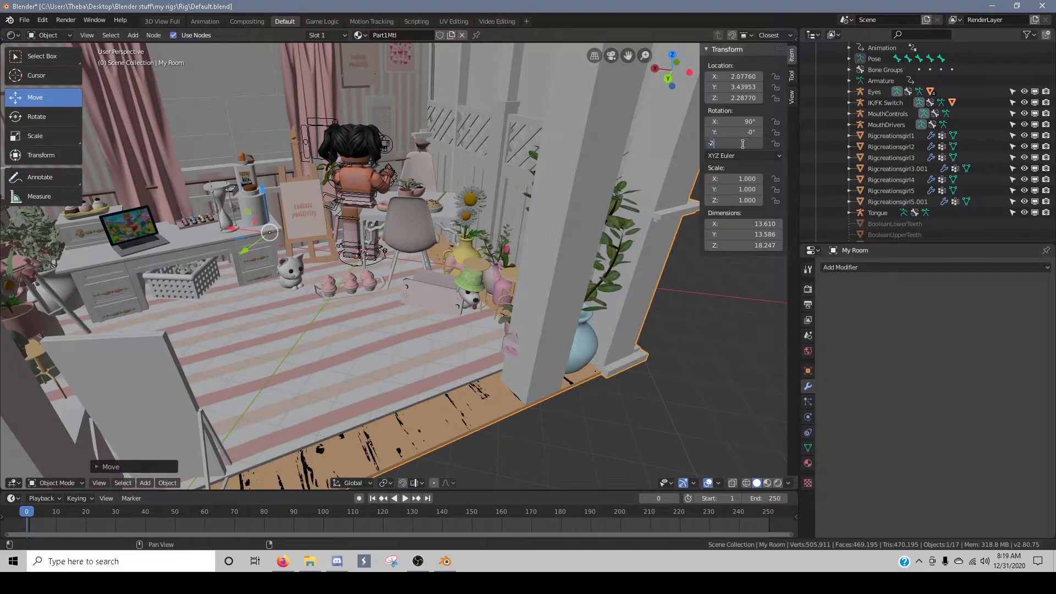
type("40")
key("Return")
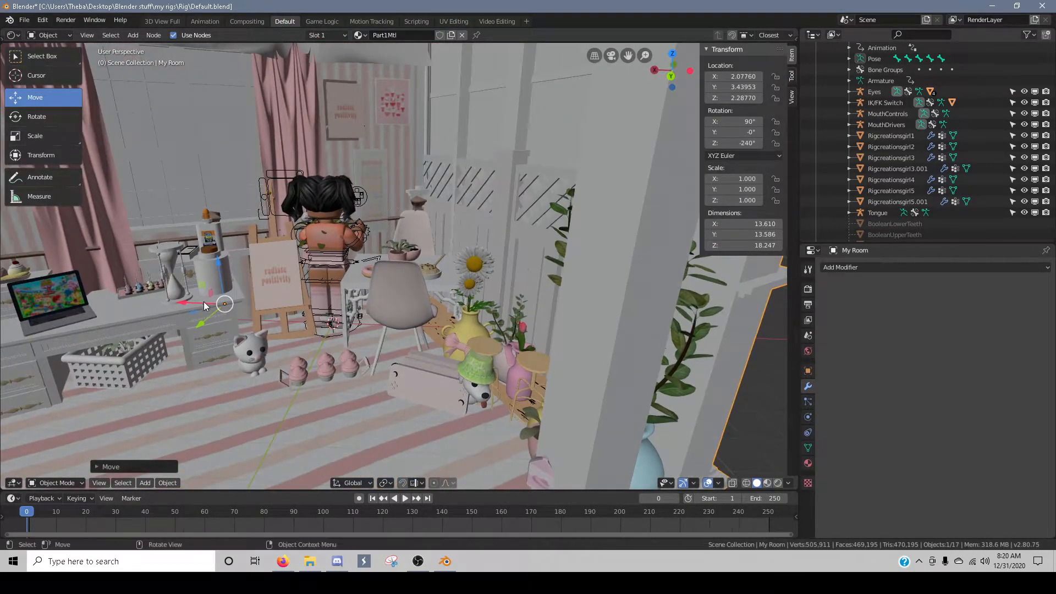
left_click_drag(204, 306, 127, 213)
left_click_drag(112, 322, 126, 273)
- Select the rig's left upper leg bone beside the chair seat
key("shift+grave")
key("w")
key("w")
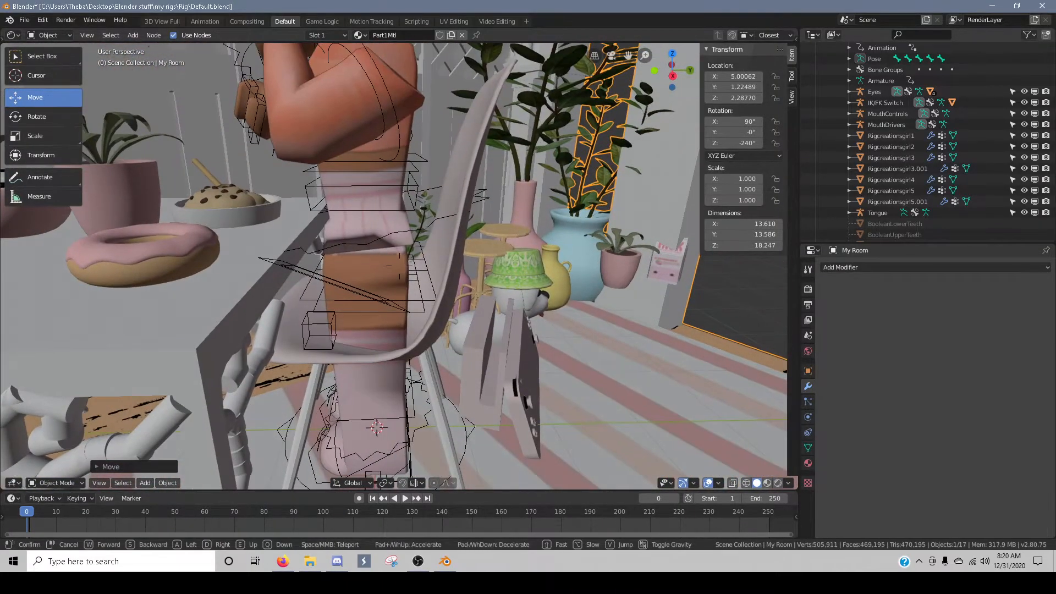
key("s")
left_click(357, 321)
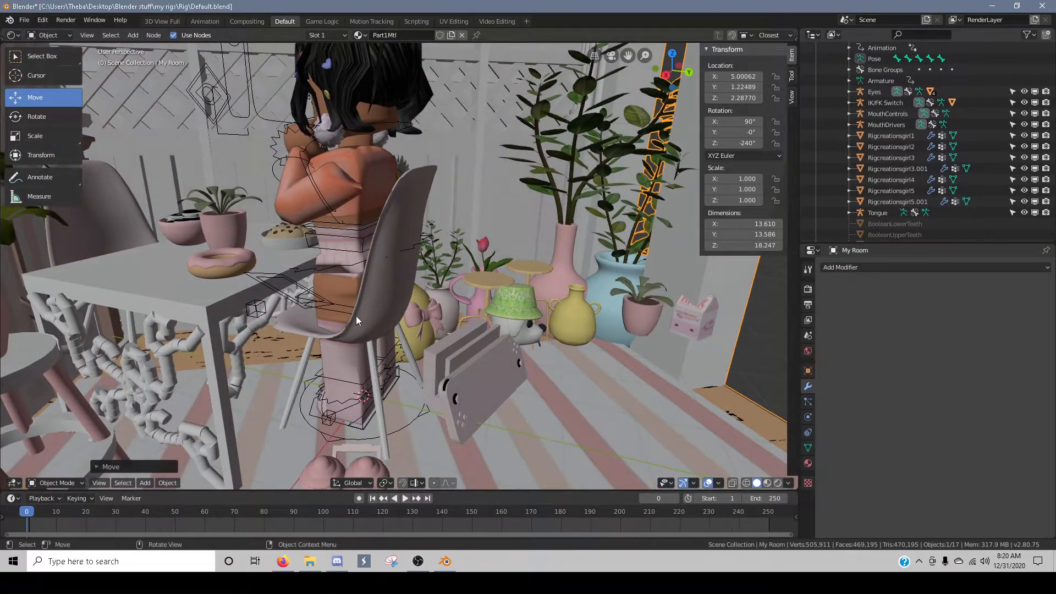
left_click(344, 306)
key("r")
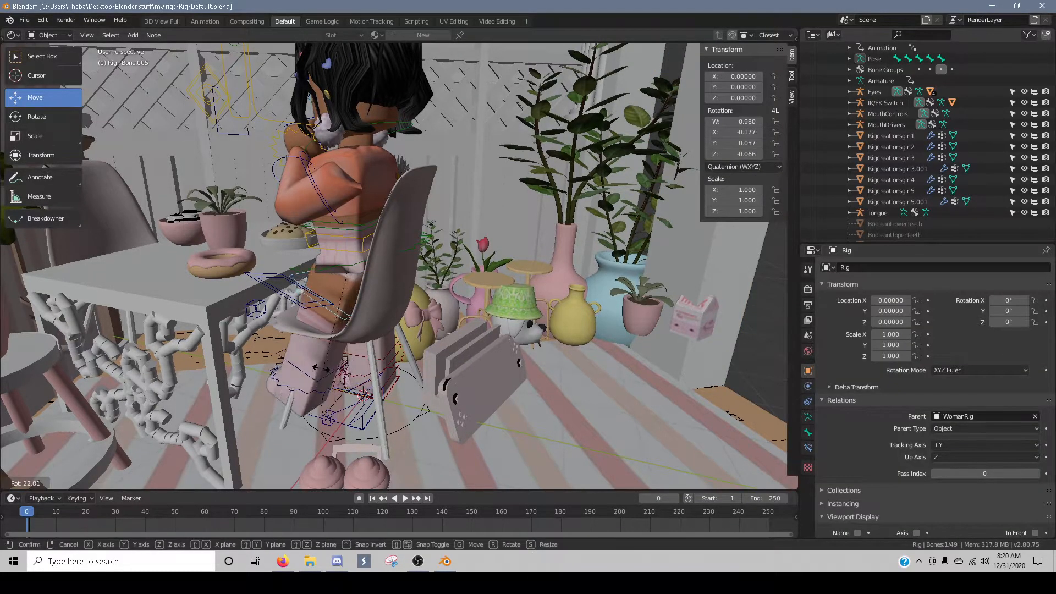
key("r")
right_click(301, 305)
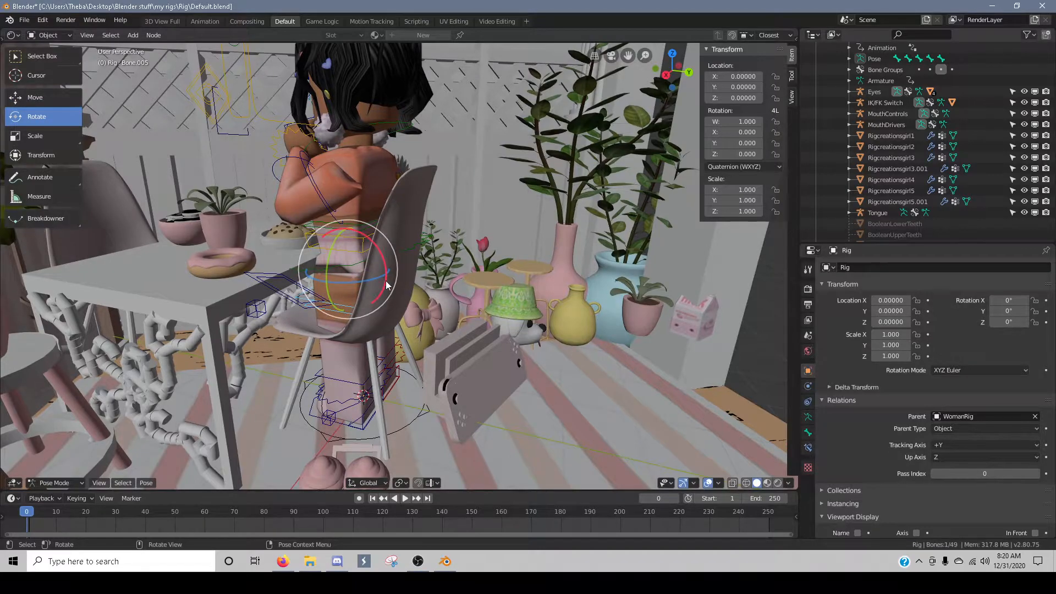
- Rotate the rig's left upper leg forward about 60° and bend its lower leg back about 60° around the global X axis
left_click_drag(385, 285, 399, 444)
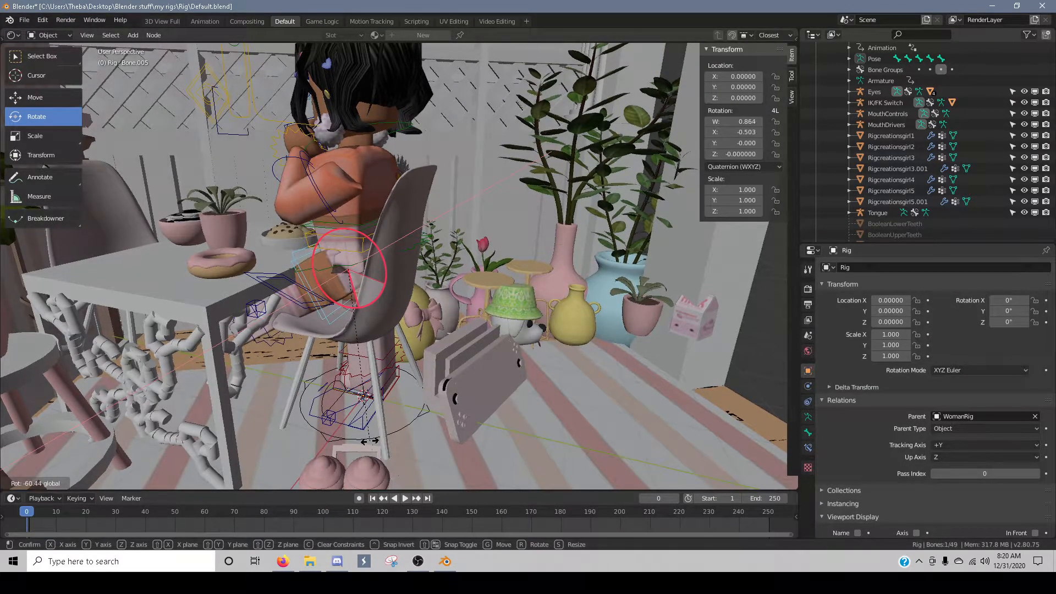
left_click_drag(370, 439, 368, 438)
scroll(404, 302, "up", 2)
middle_click_drag(339, 361, 385, 311, "shift")
scroll(400, 265, "up", 1)
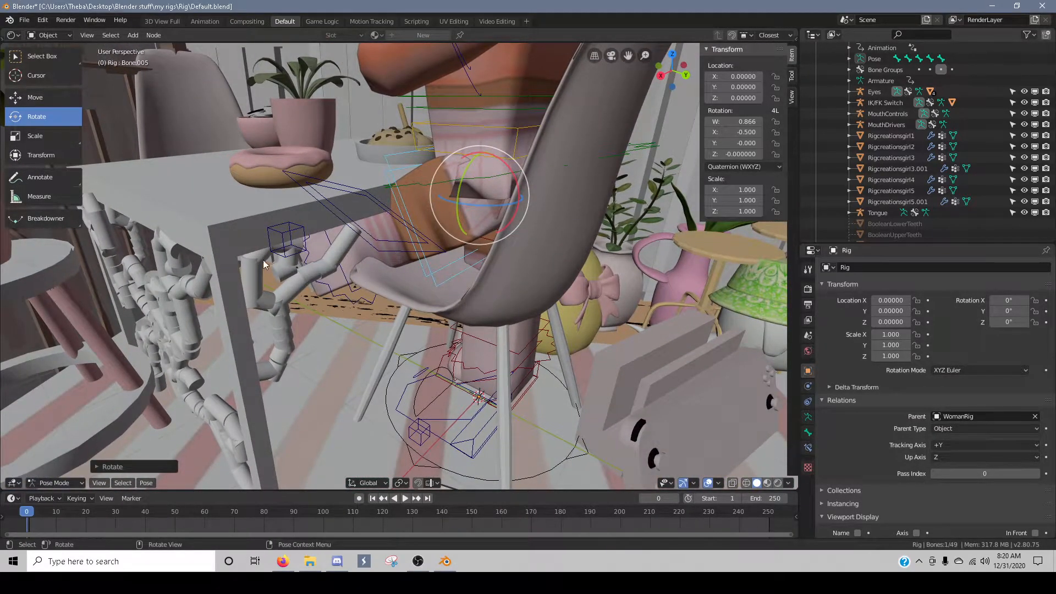
left_click(347, 285)
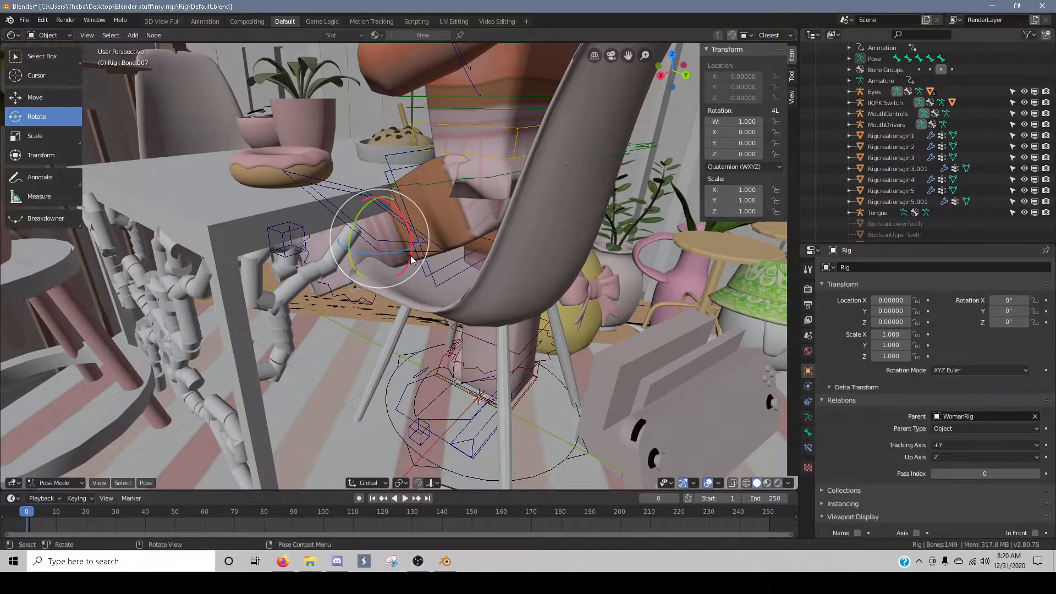
left_click_drag(412, 260, 424, 250)
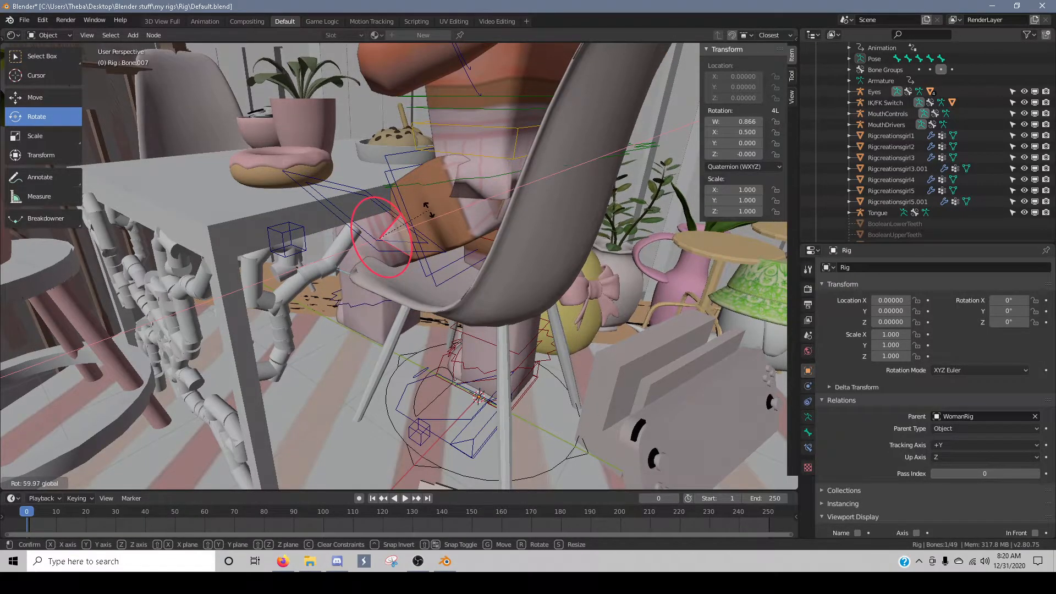
left_click_drag(427, 209, 427, 210)
- Select the room and move it along the Y axis to about Y 1.57
scroll(308, 297, "down", 4)
middle_click_drag(429, 237, 424, 279, "shift")
left_click(531, 350)
middle_click_drag(531, 350, 522, 329)
middle_click_drag(426, 278, 400, 267, "shift")
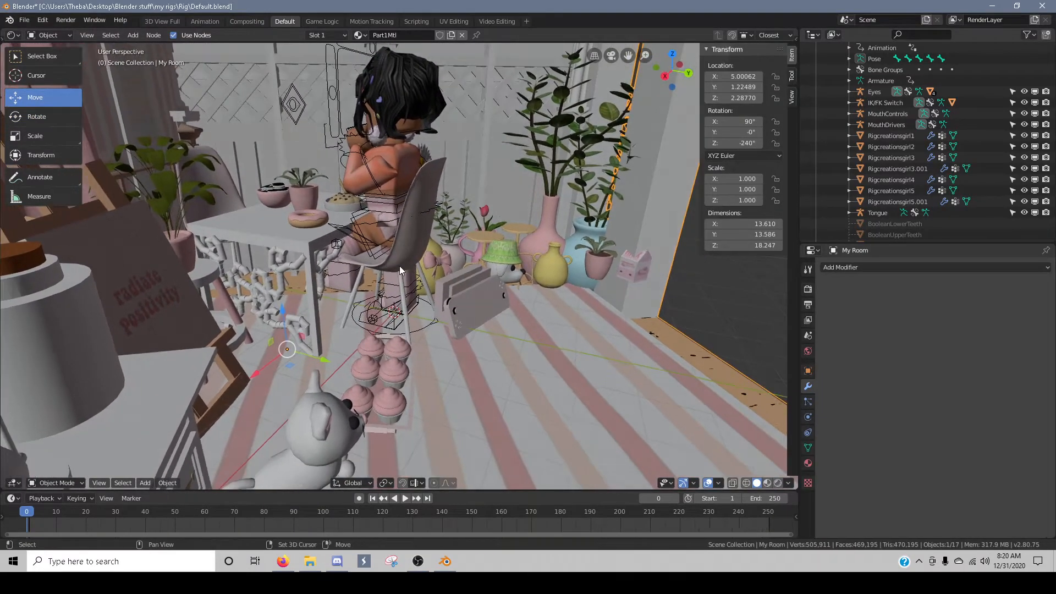
left_click_drag(321, 358, 354, 358)
- Check the rig's fit on the chair and raise the room along the Z axis to about Z 2.71
key("shift+grave")
key("w")
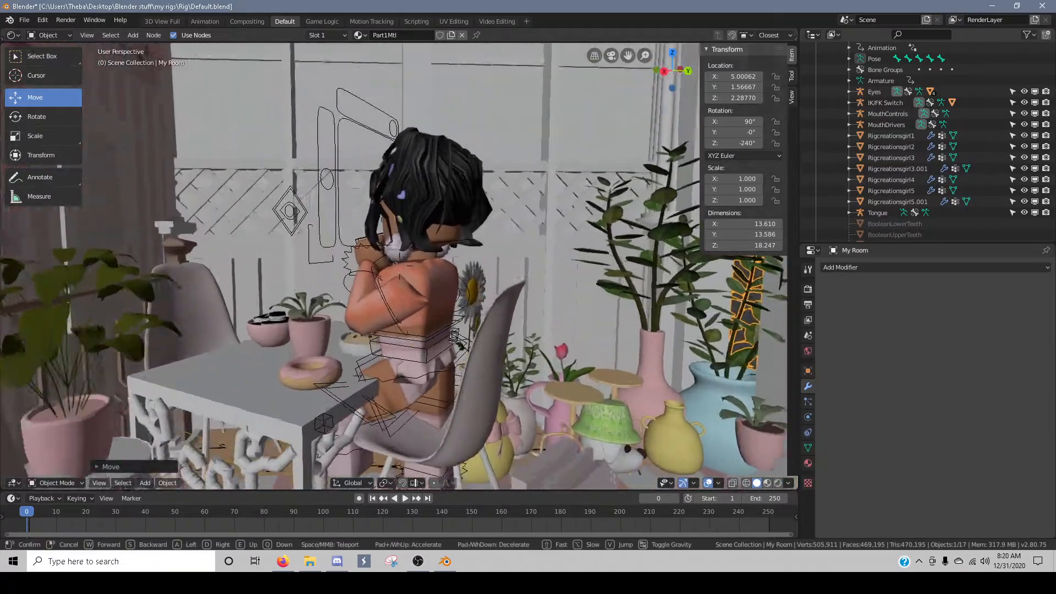
key("s")
key("w")
key("a")
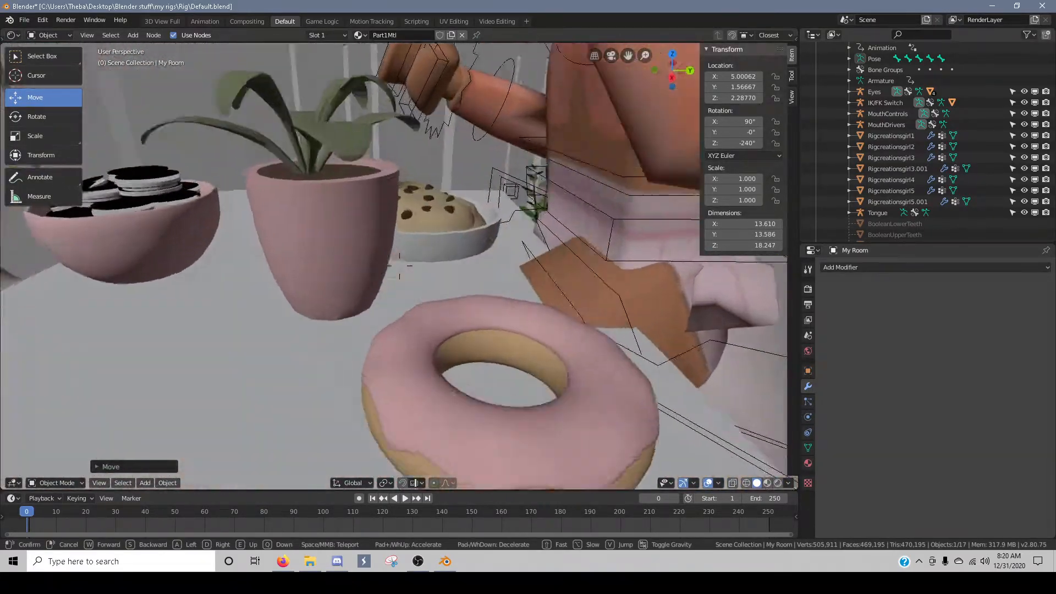
key("s")
left_click(399, 270)
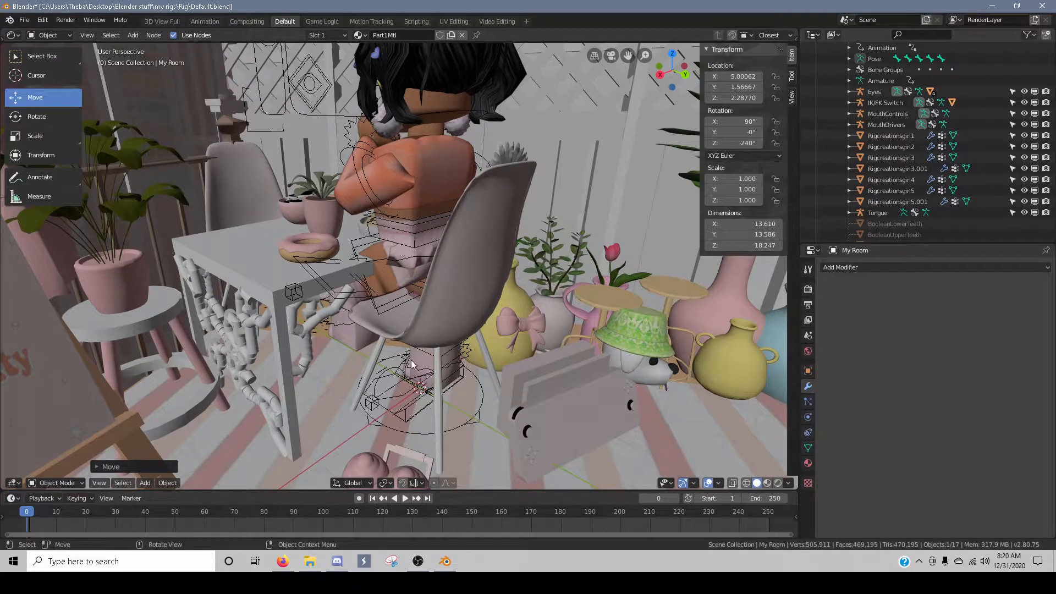
key("shift+grave")
key("s")
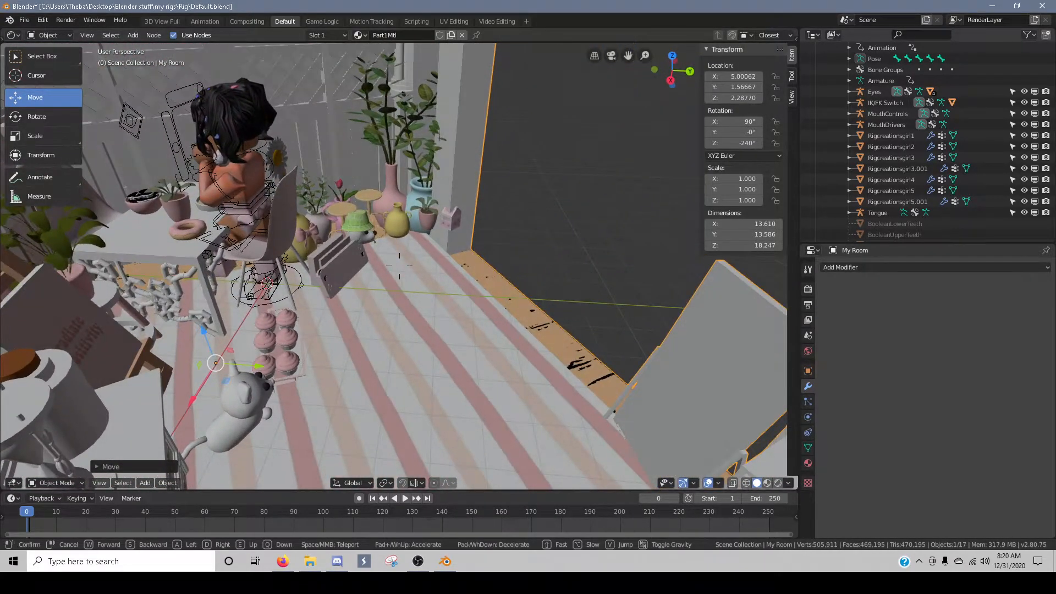
key("d")
left_click(400, 265)
left_click_drag(331, 280, 324, 260)
- Shift the room back slightly along the Y axis to about Y 1.48
key("shift+grave")
key("w")
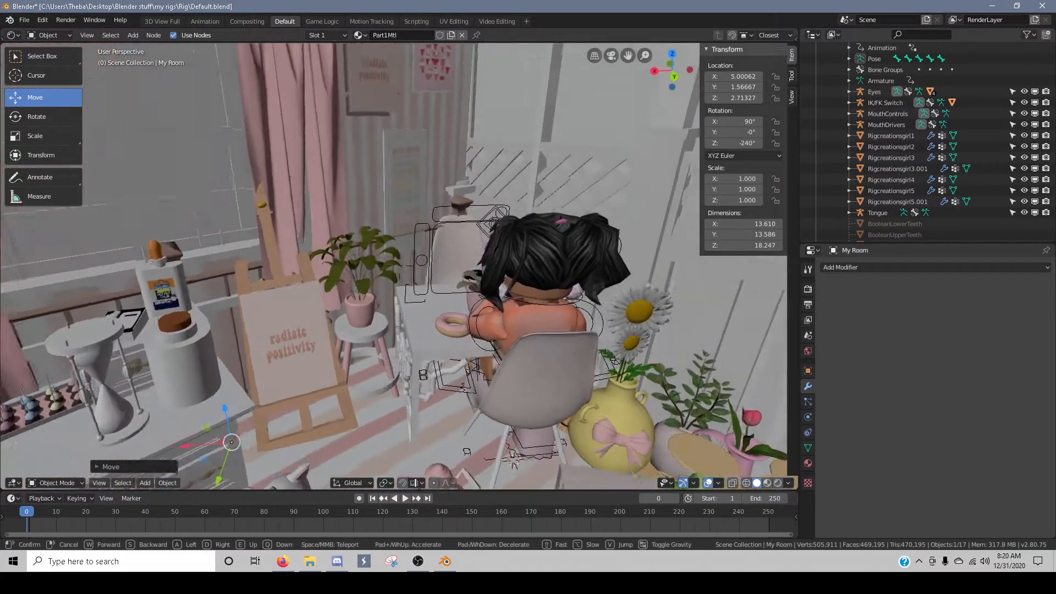
key("s")
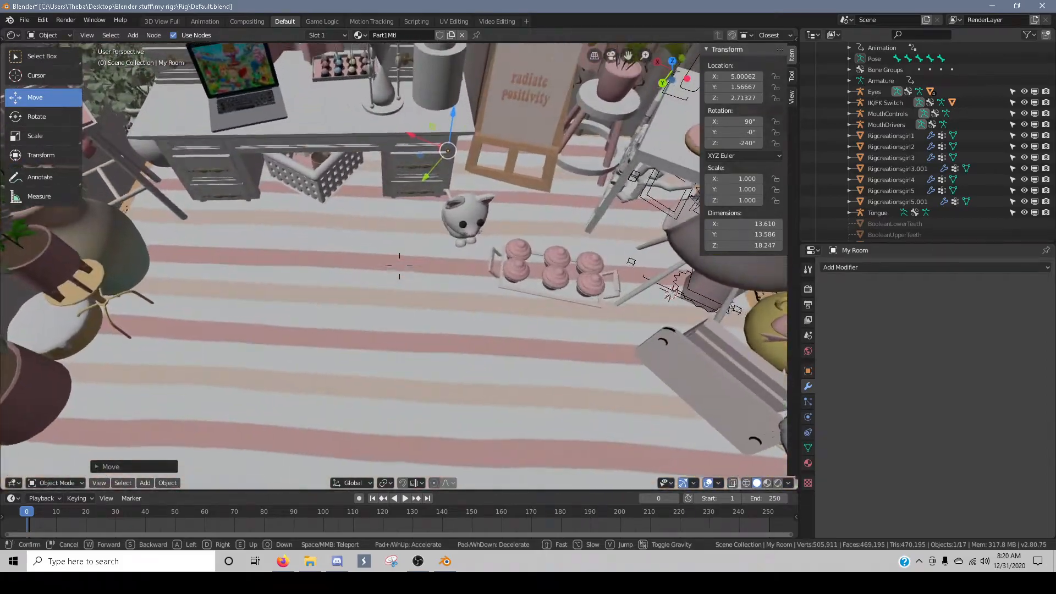
left_click(433, 183)
left_click_drag(428, 187, 432, 182)
- Inspect how the rig's hips and legs sit on the chair, from beside the table and from low behind the seat
key("shift+grave")
key("w")
key("s")
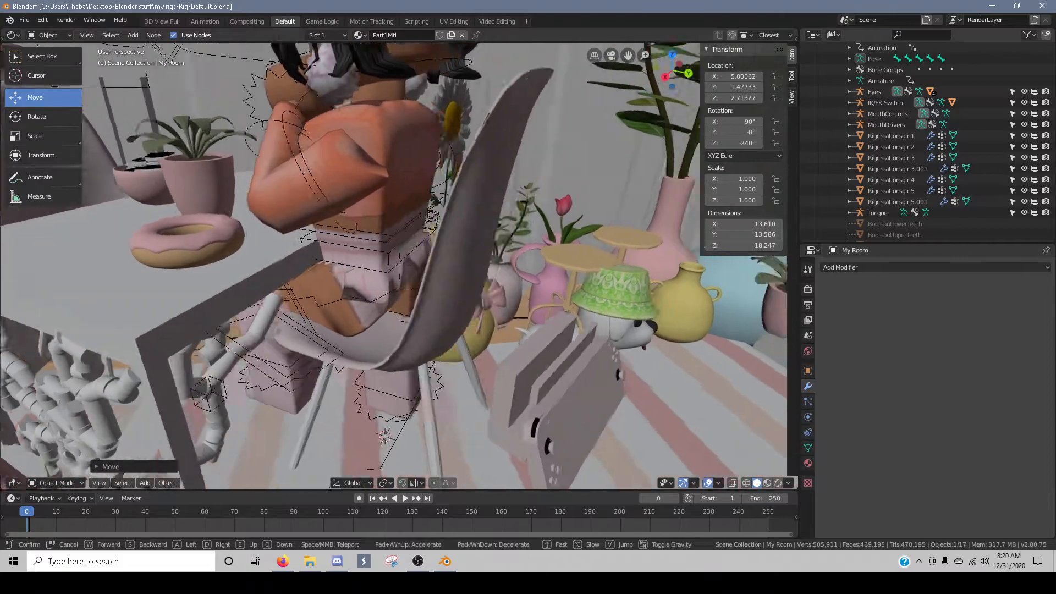
key("s")
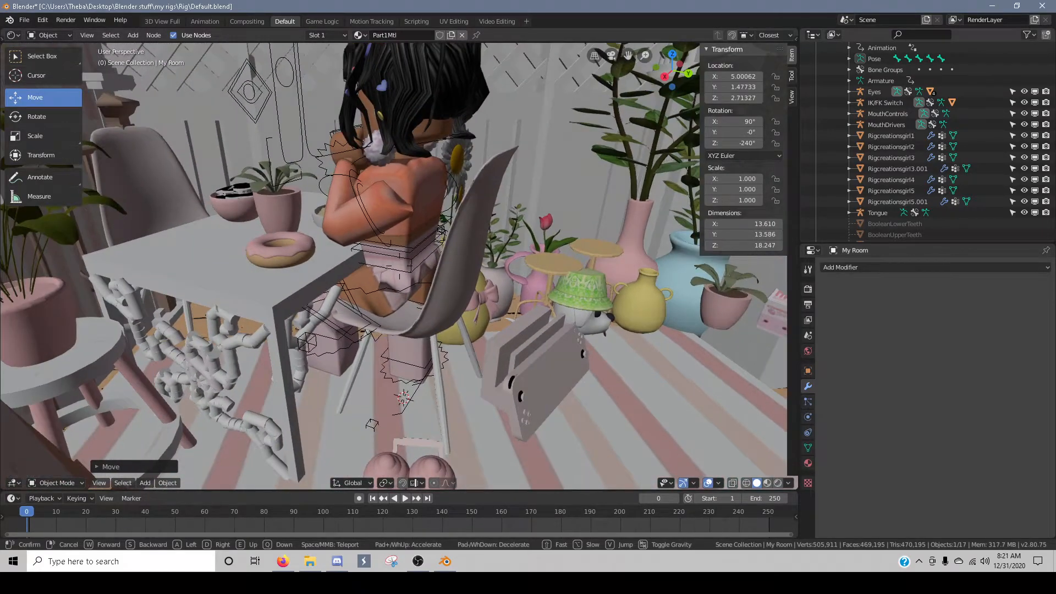
left_click(408, 272)
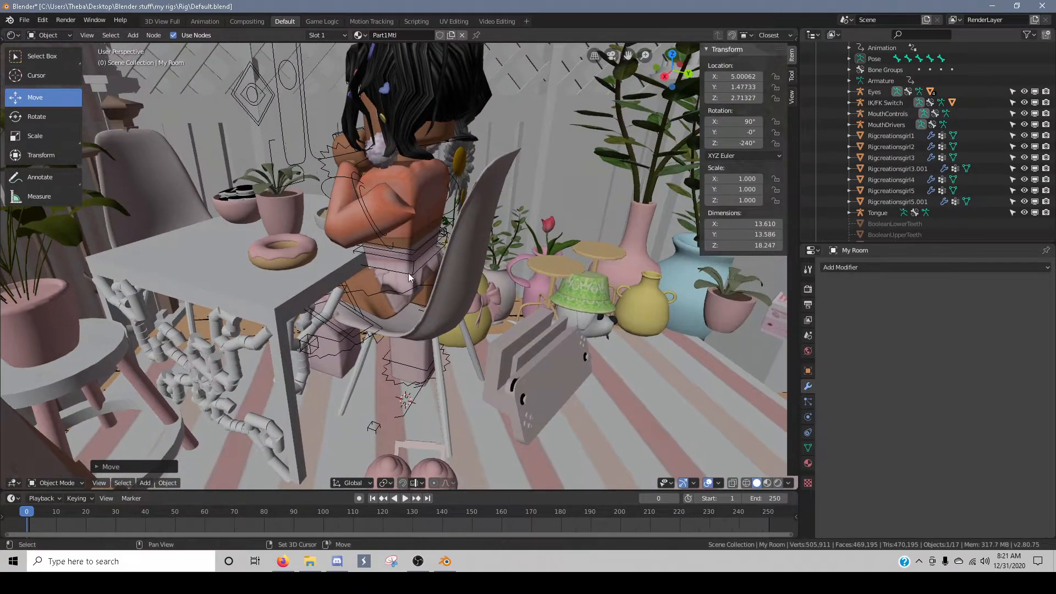
key("shift+grave")
key("w")
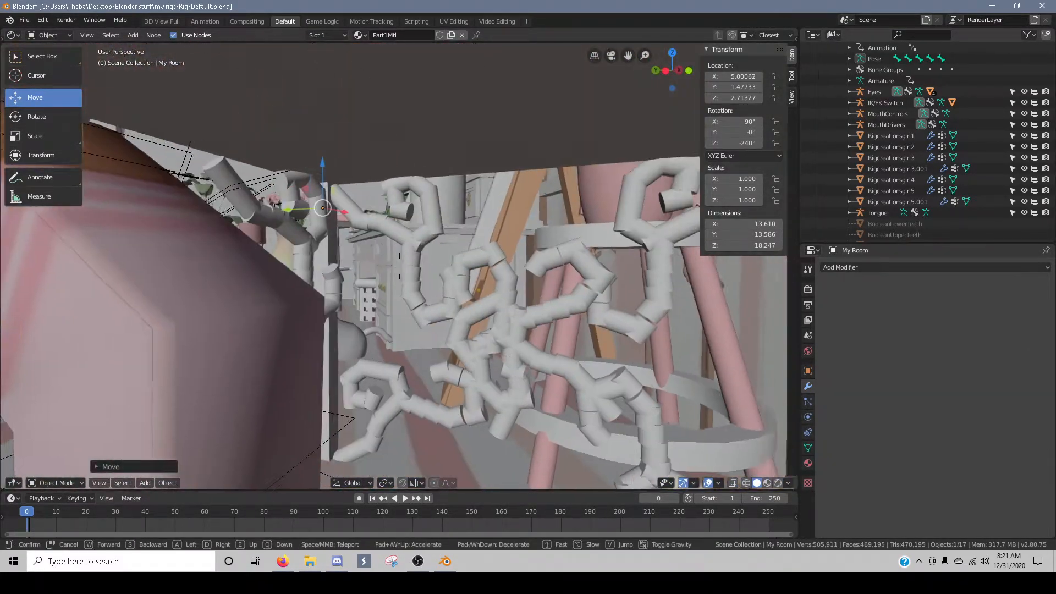
key("s")
left_click(399, 266)
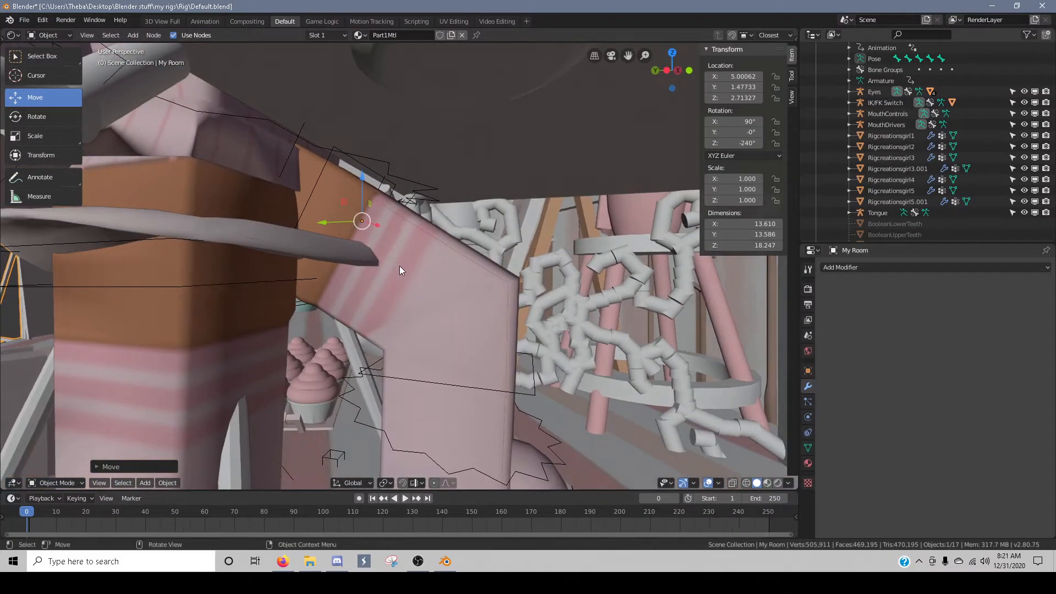
key("shift+grave")
key("d")
left_click(399, 266)
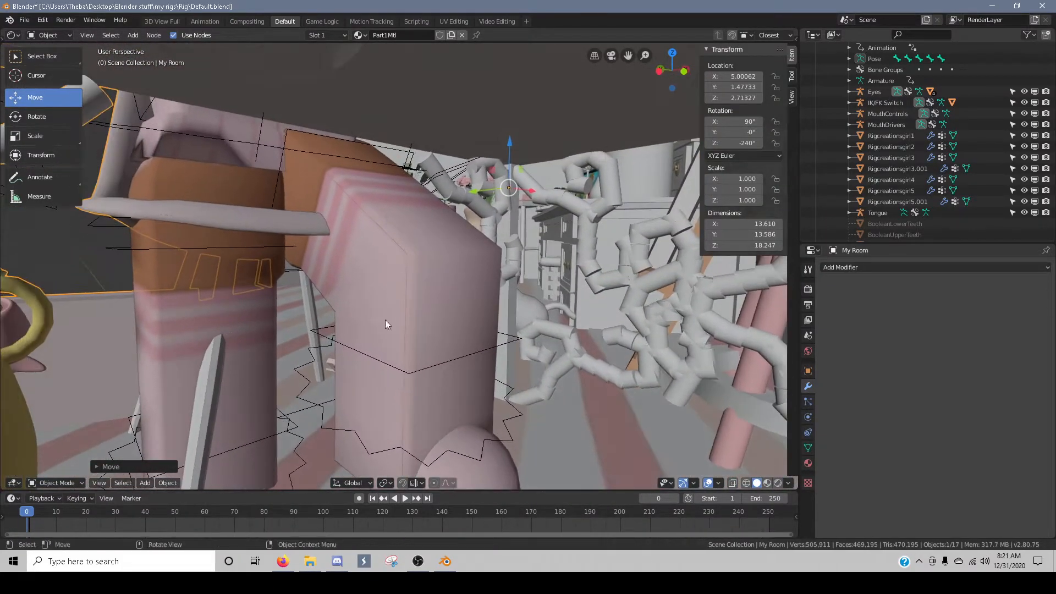
- Straighten the rig's left lower leg to about W 0.909, X 0.416 and raise the left upper leg to about W 0.728, X -0.685
left_click(398, 364)
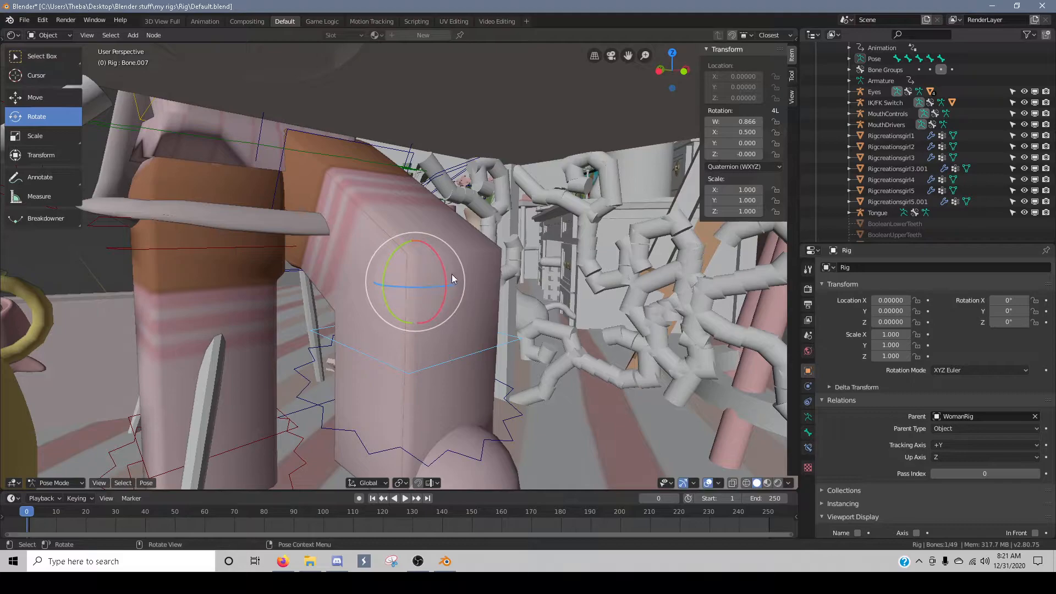
left_click_drag(447, 282, 423, 234)
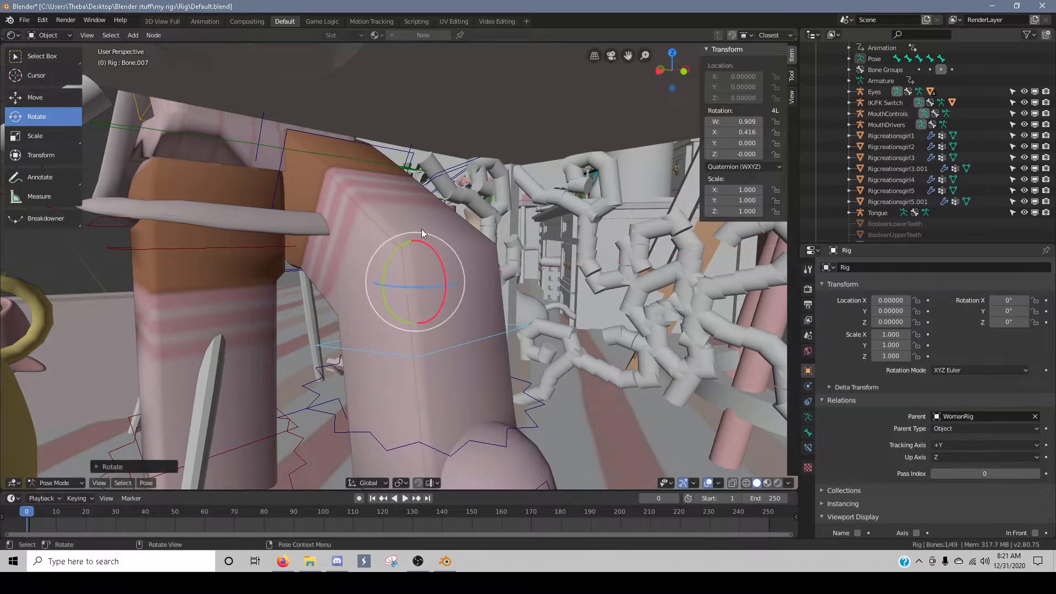
left_click(378, 144)
mouse_move(330, 188)
left_mouse_down()
mouse_move(326, 168)
mouse_move(334, 177)
left_mouse_up()
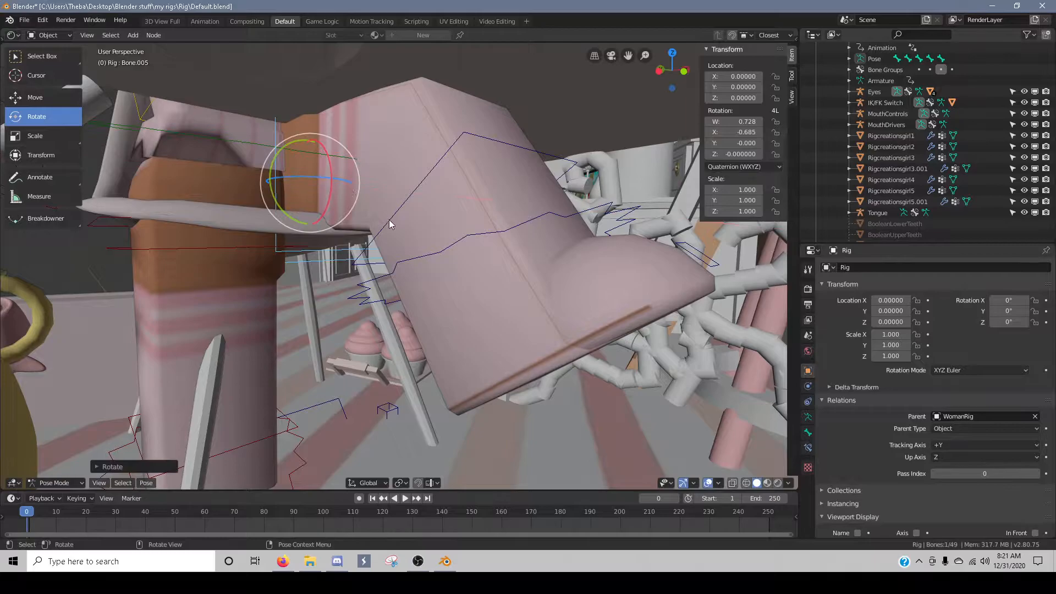
- Lower the rig's left upper leg around the X axis to about W 0.821, X -0.571, so it fits the chair seat
key("shift+grave")
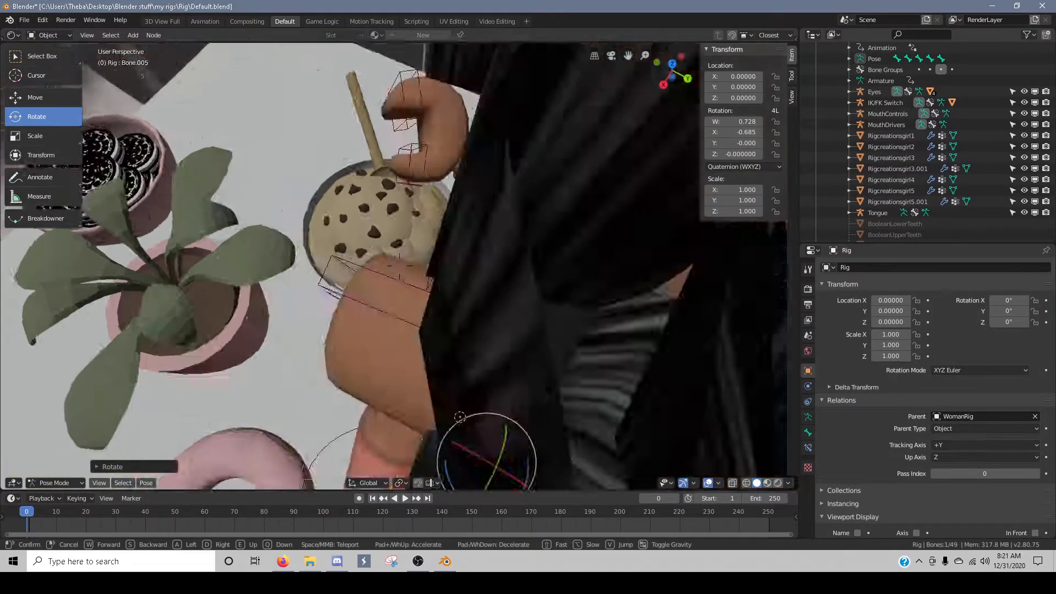
key("w")
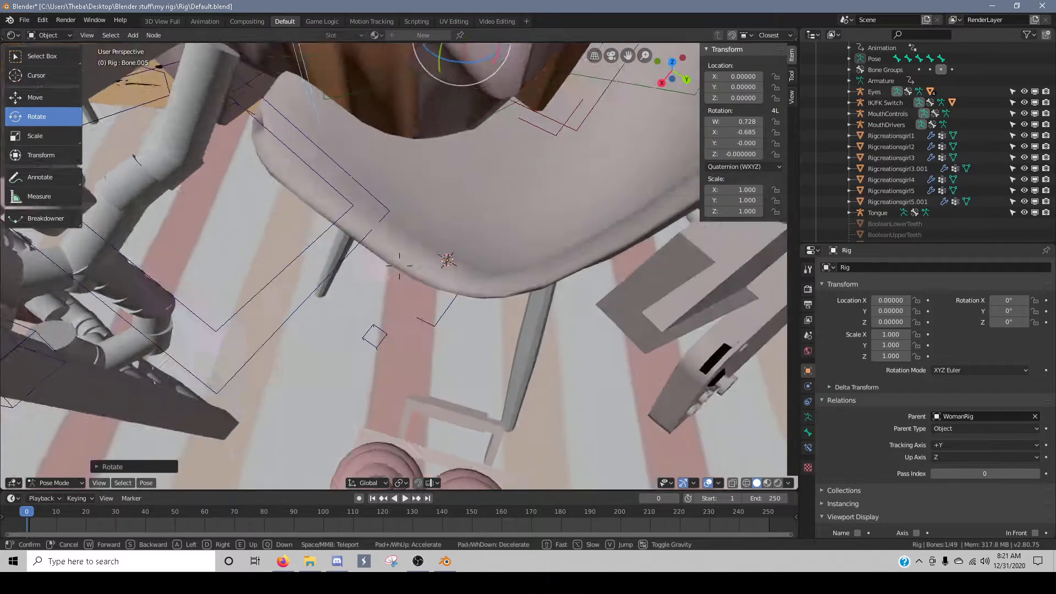
key("w")
key("s")
key("w")
key("s")
left_click(399, 265)
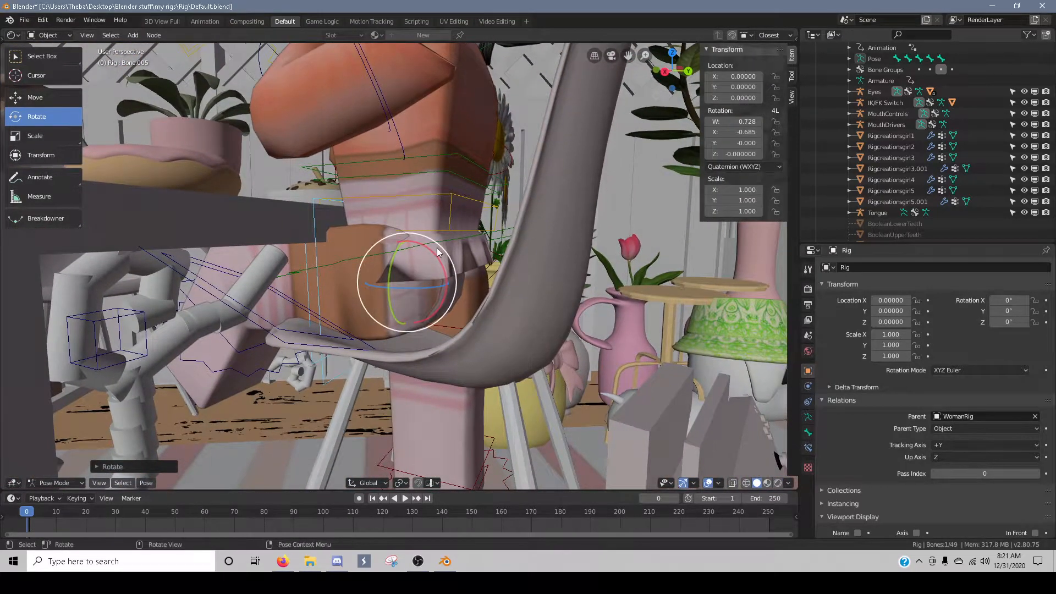
left_click_drag(433, 258, 429, 239)
key("shift+grave")
key("s")
key("w")
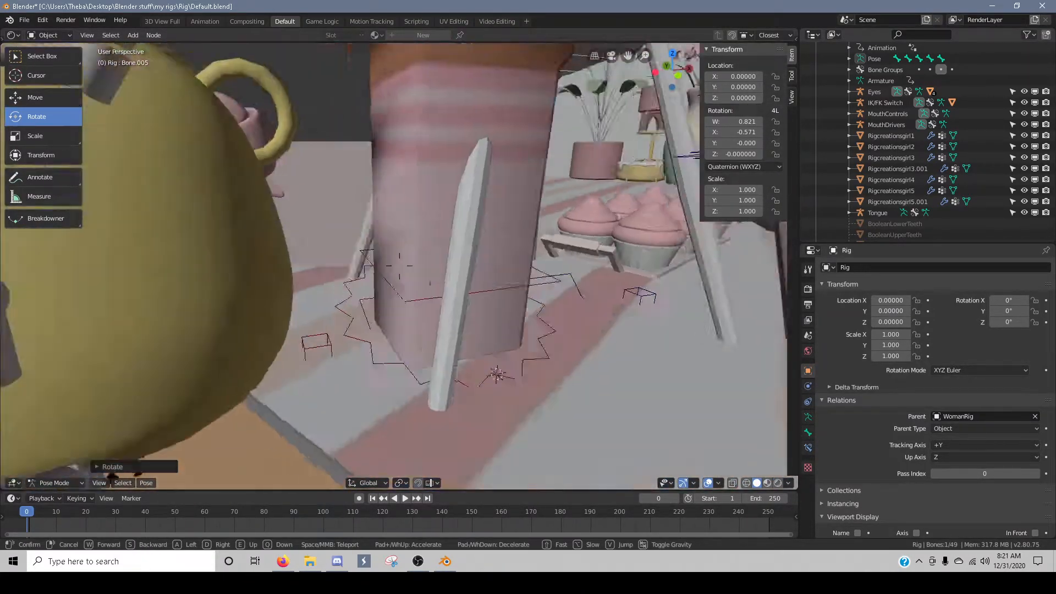
key("s")
key("w")
left_click(399, 266)
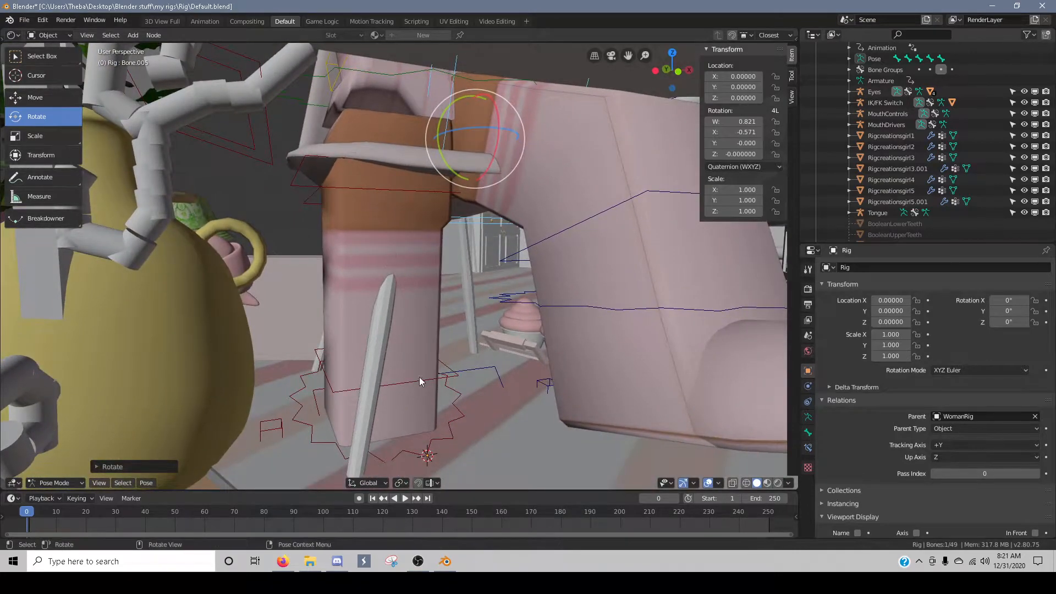
left_click(420, 381)
key("r")
key("r")
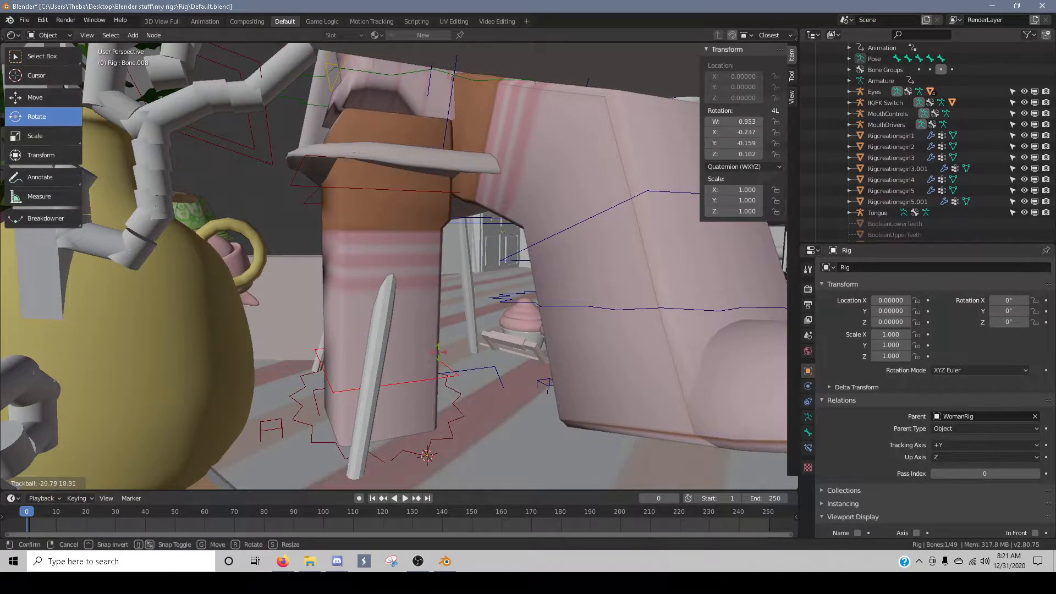
key("Escape")
scroll(394, 341, "down", 3)
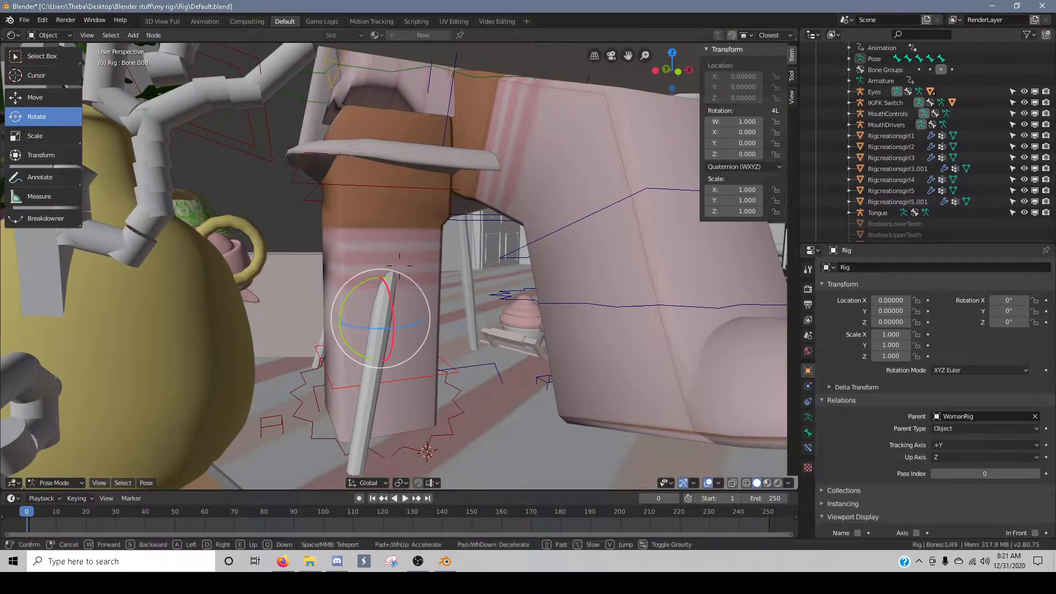
key("r")
key("x")
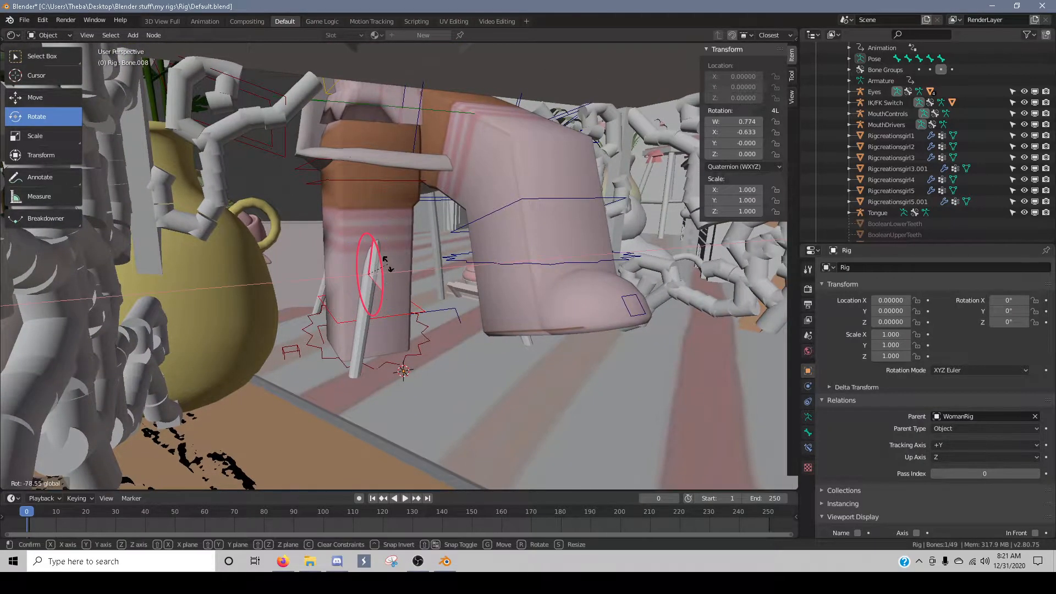
key("Escape")
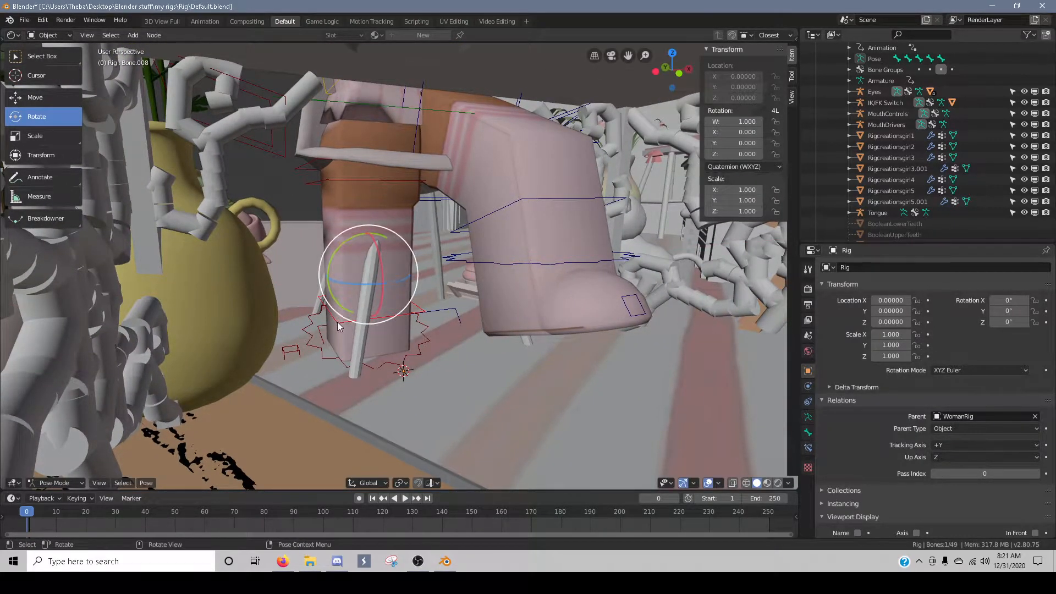
- Rotate the rig's right upper leg forward to about W 0.892, X -0.453 and bend its lower leg back to about W 0.844, X 0.536
left_click(348, 183)
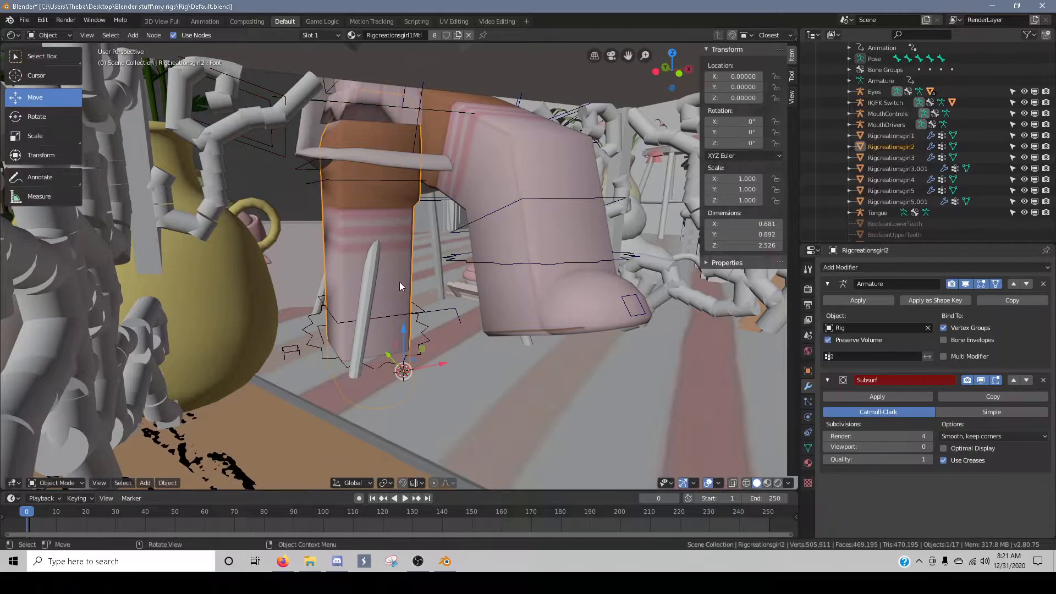
key("ctrl+z")
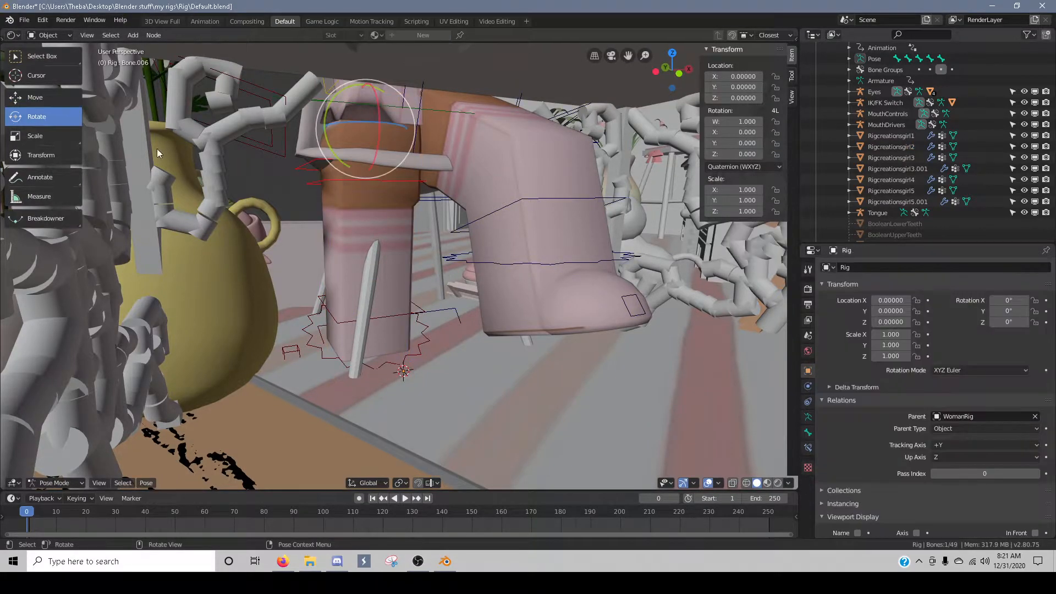
mouse_move(378, 151)
left_mouse_down()
mouse_move(370, 129)
mouse_move(366, 145)
mouse_move(367, 122)
mouse_move(373, 131)
left_mouse_up()
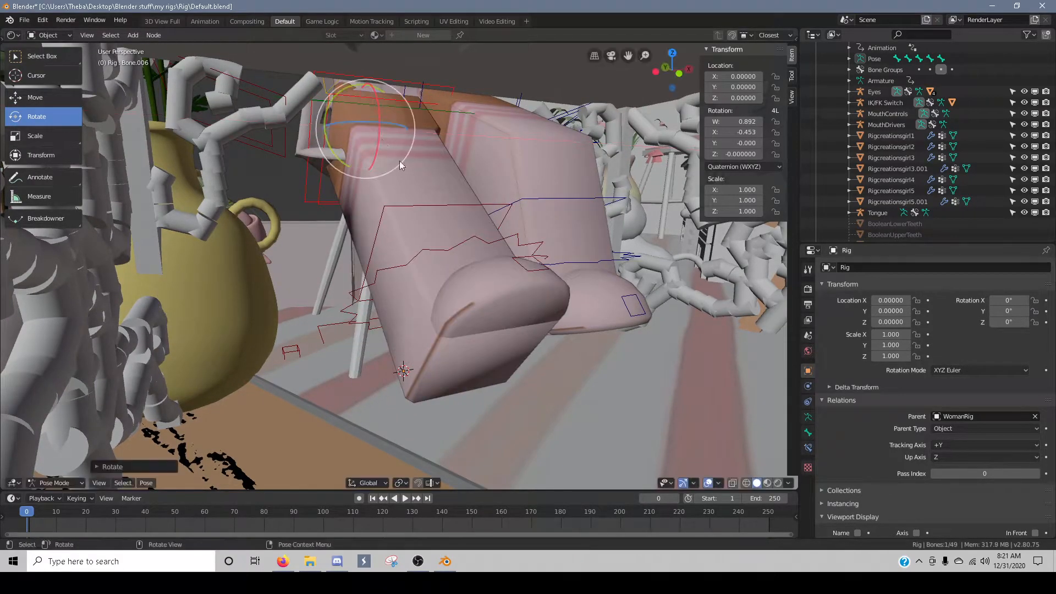
left_click(413, 207)
left_click_drag(434, 229, 379, 226)
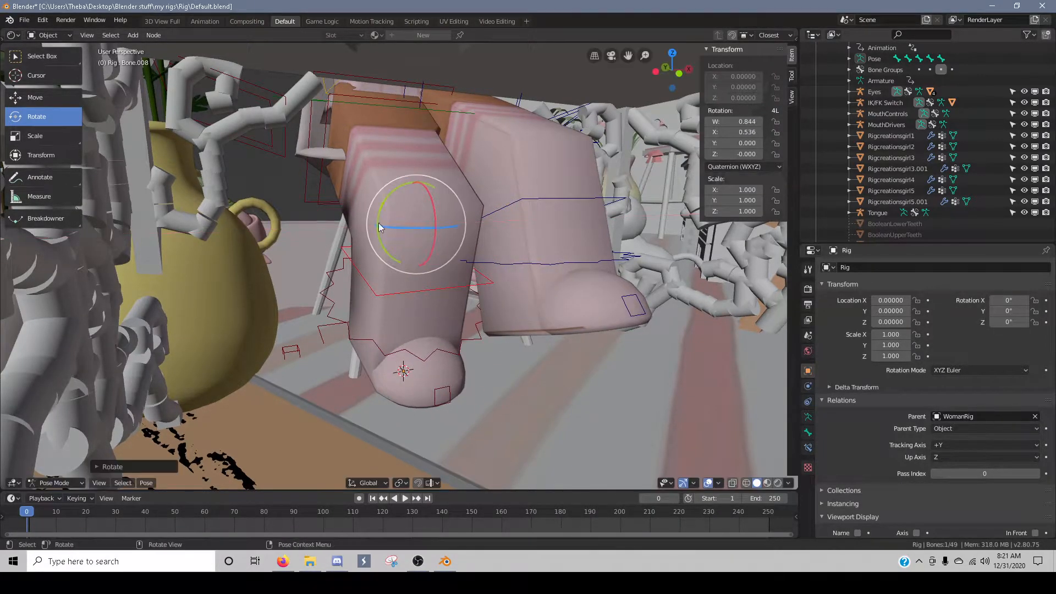
- Raise the rig's right upper leg further to about W 0.840, X -0.543 and check the seated pose from beside the chair
left_click(348, 96)
mouse_move(374, 153)
left_mouse_down()
mouse_move(368, 110)
mouse_move(377, 142)
mouse_move(371, 130)
mouse_move(367, 147)
mouse_move(376, 137)
mouse_move(379, 147)
left_mouse_up()
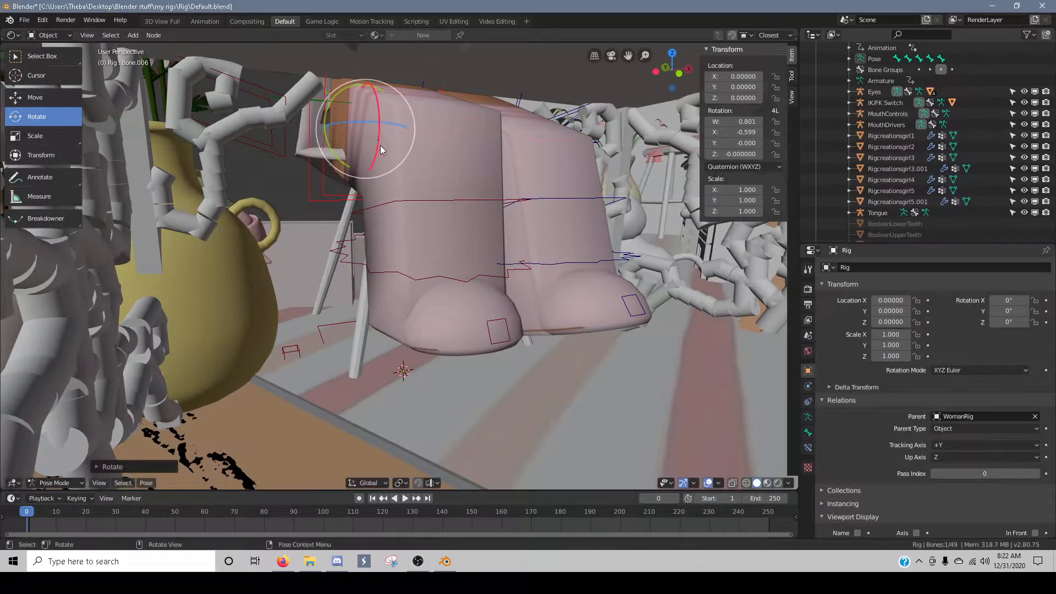
left_click_drag(378, 149, 375, 149)
key("shift+grave")
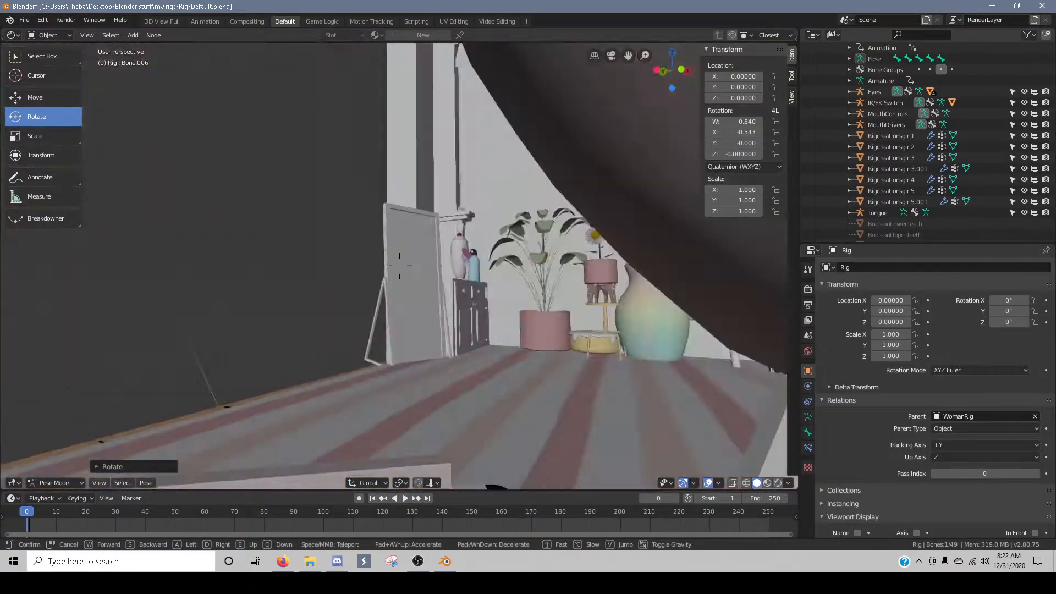
key("s")
key("a")
key("s")
key("w")
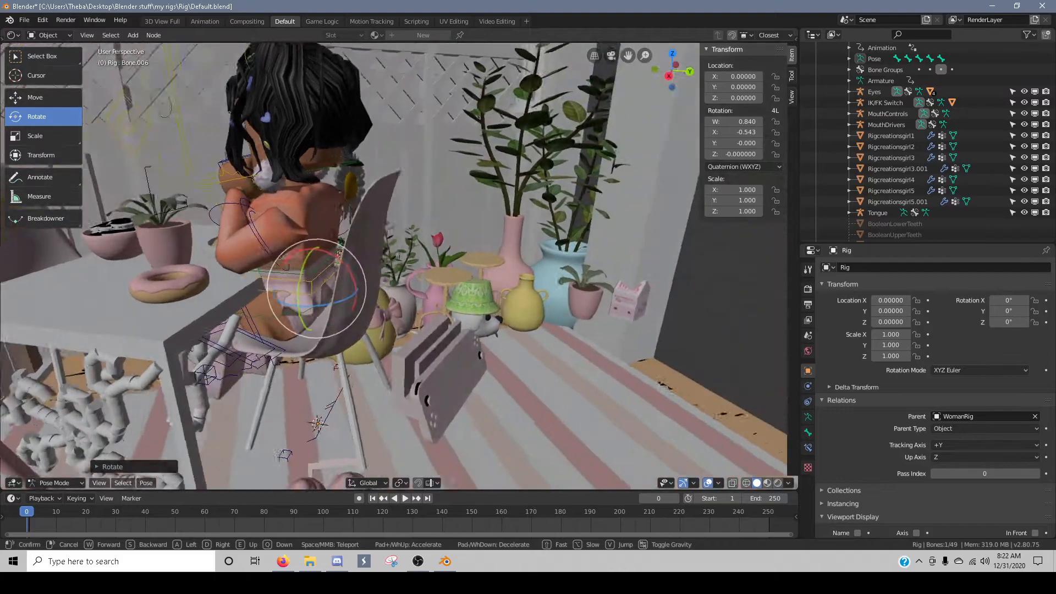
left_click(401, 265)
- Rotate the rig's right upper arm so the hand rests by the stick in the cookie dough bowl, about W 0.968, X -0.148, Y 0.158, Z 0.127
key("shift+grave")
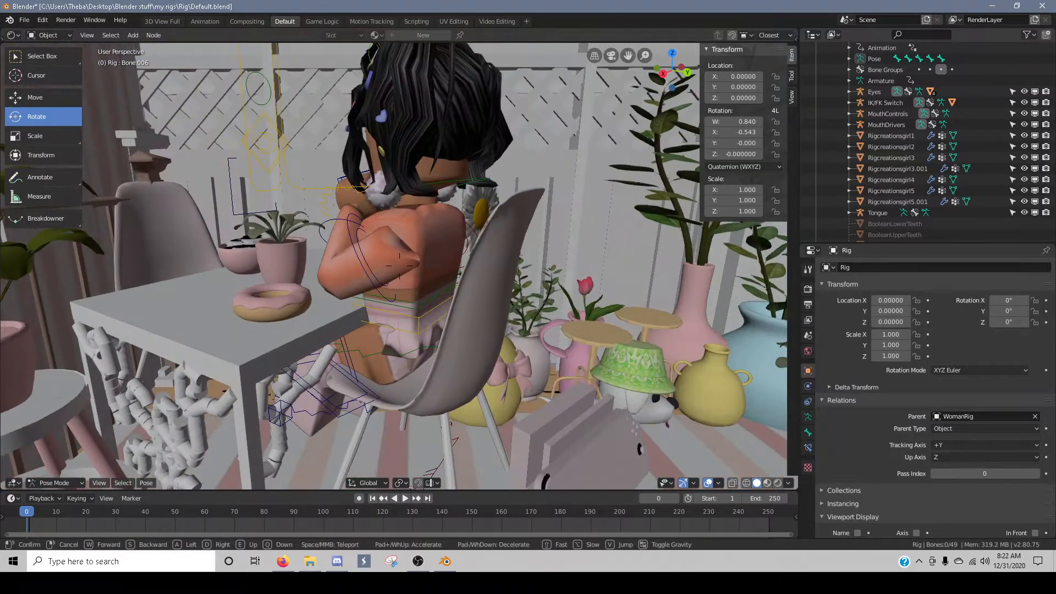
key("w")
key("w")
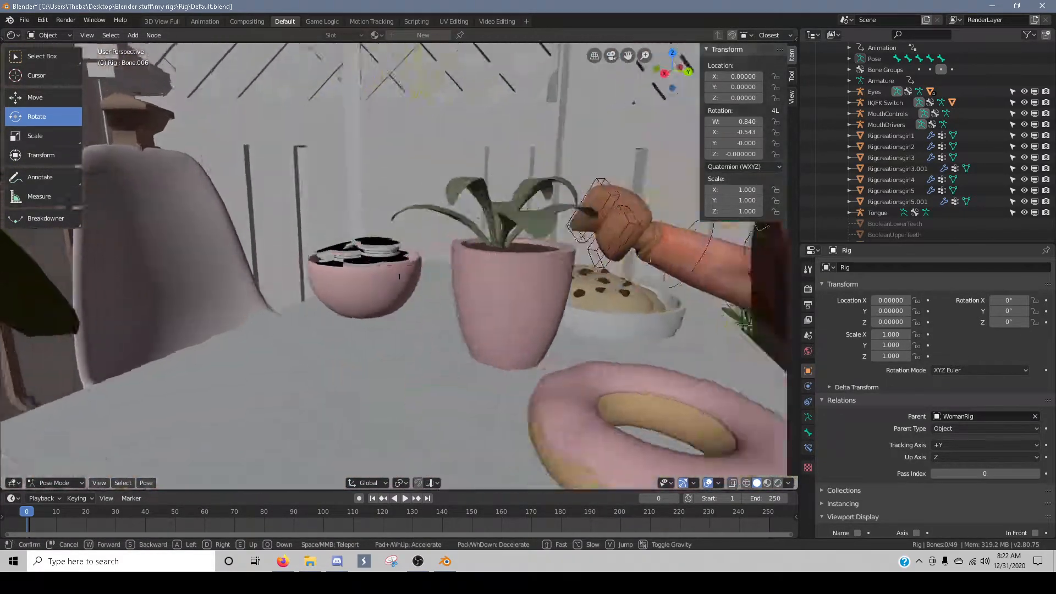
key("a")
key("w")
key("s")
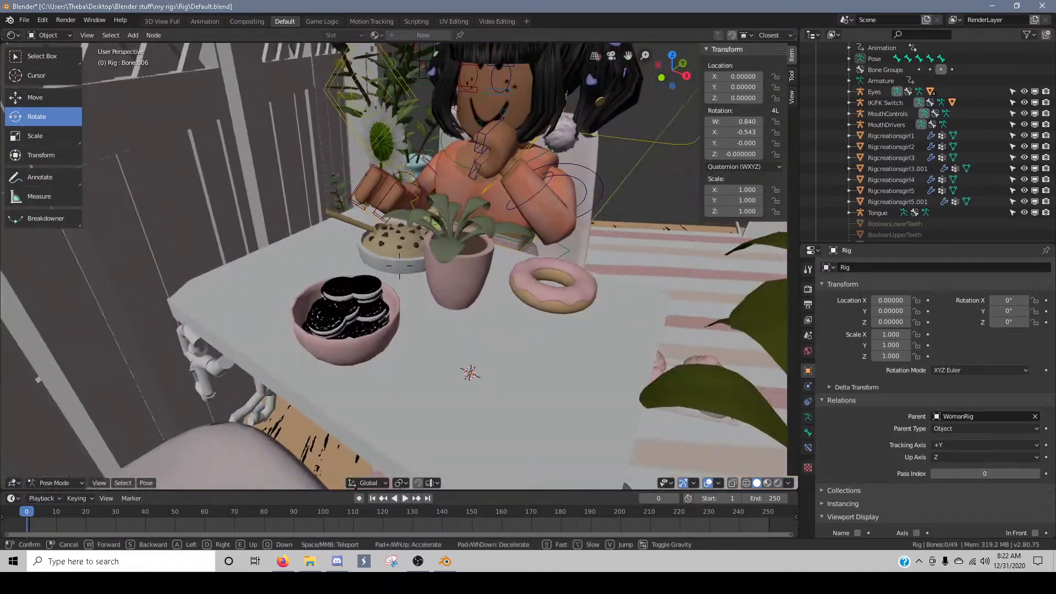
key("w")
key("s")
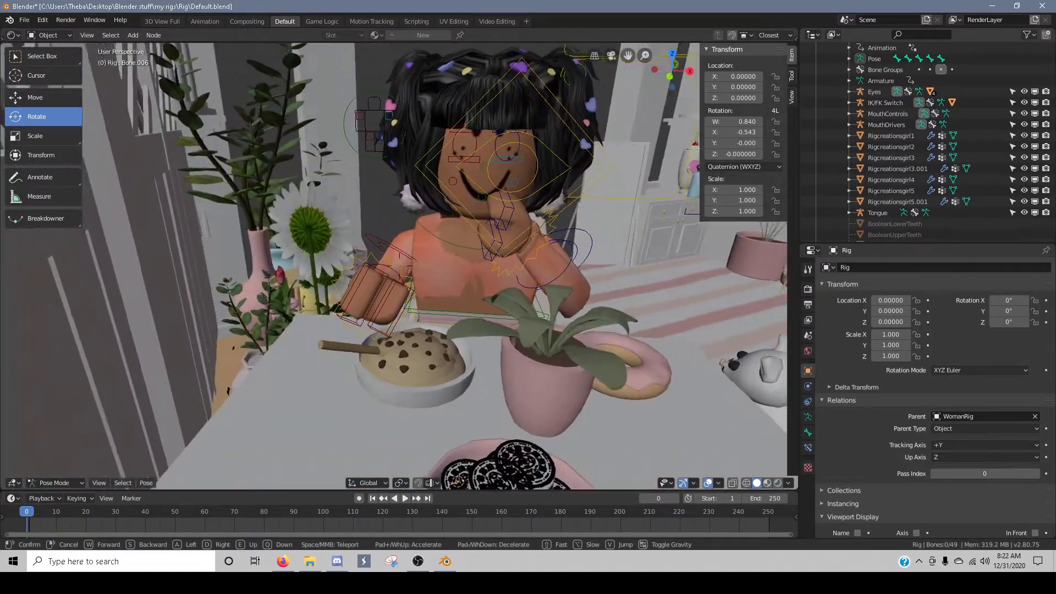
left_click(401, 263)
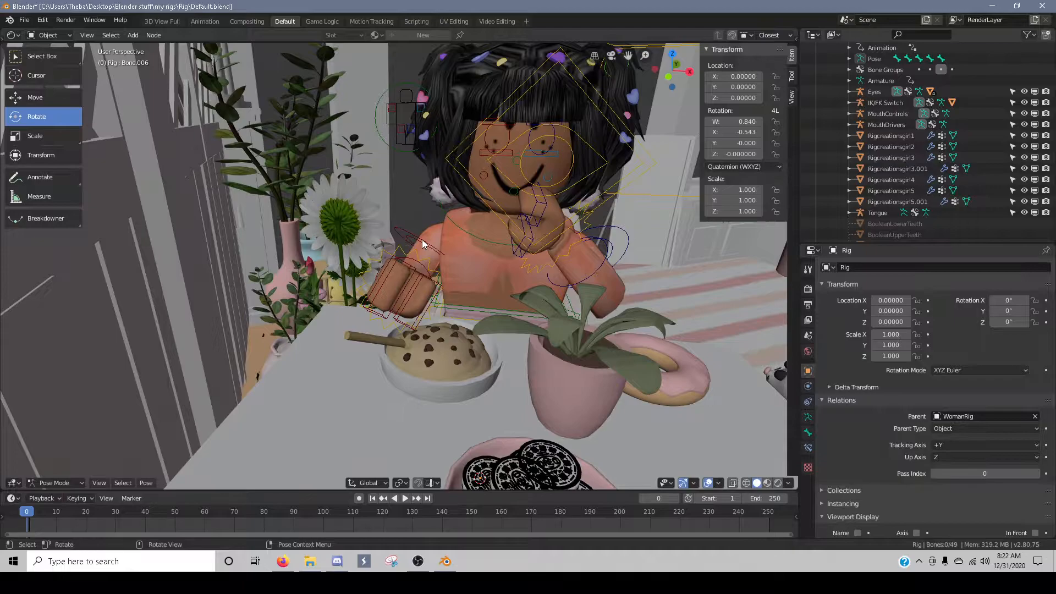
left_click_drag(420, 245, 424, 283)
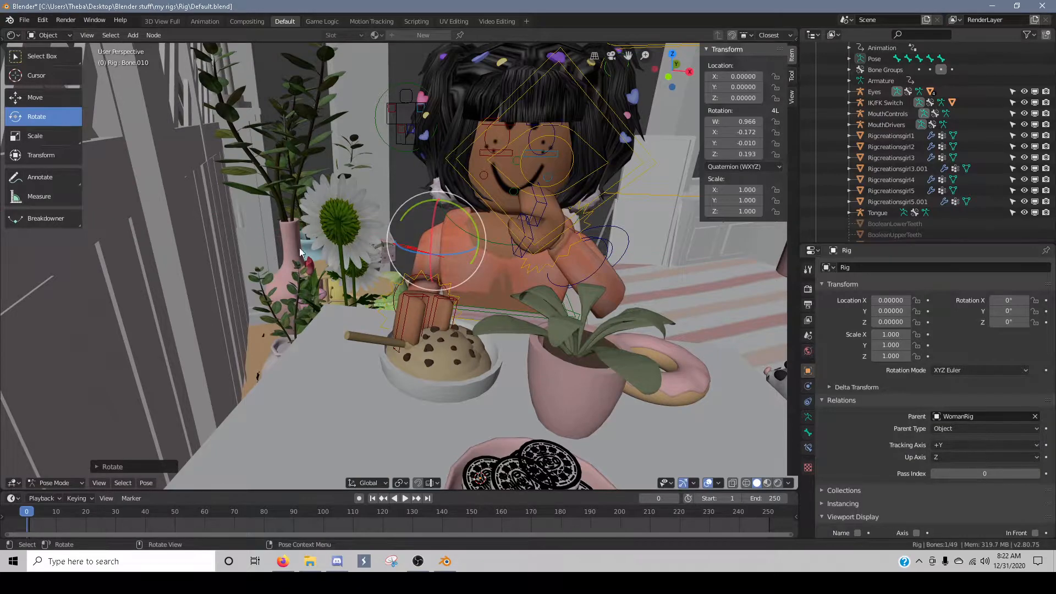
left_click_drag(464, 252, 447, 261)
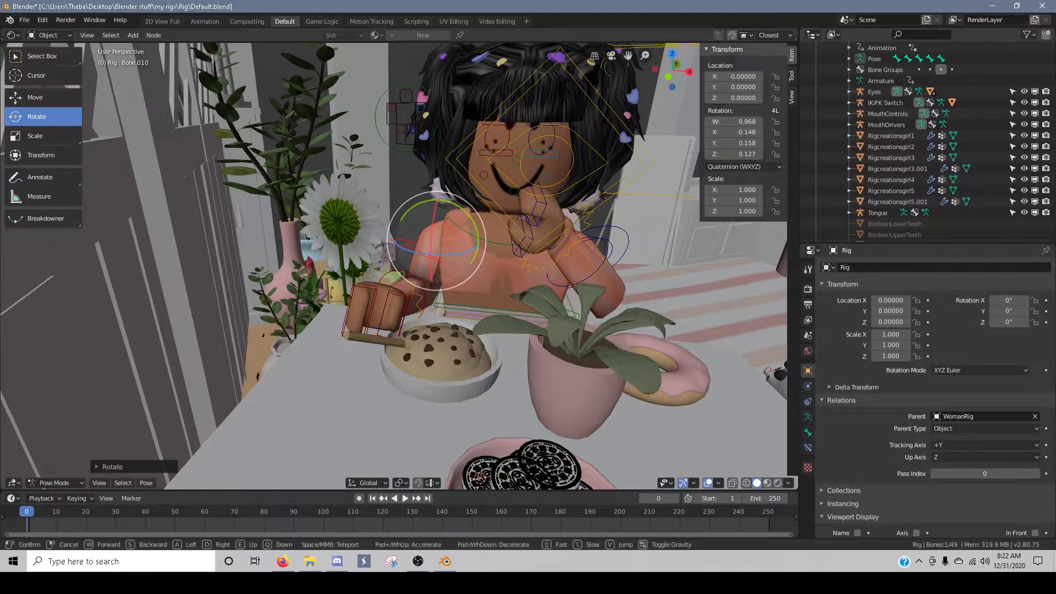
- Rotate the rig's left forearm down from the chin toward the table, to about W 0.770, X 0.208, Y 0.216, Z 0.563
key("d")
key("a")
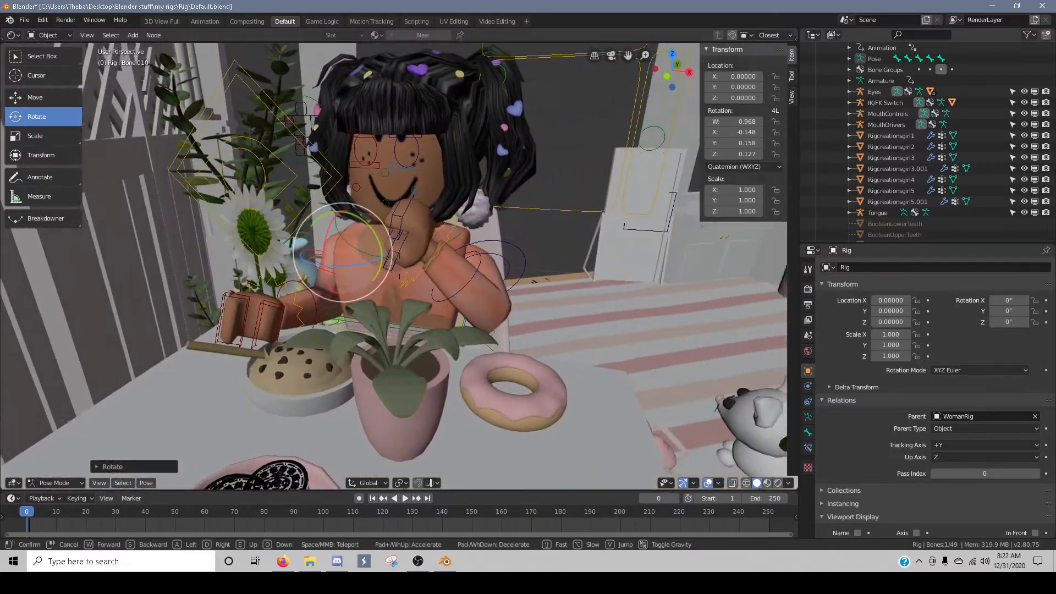
key("d")
left_click(372, 273)
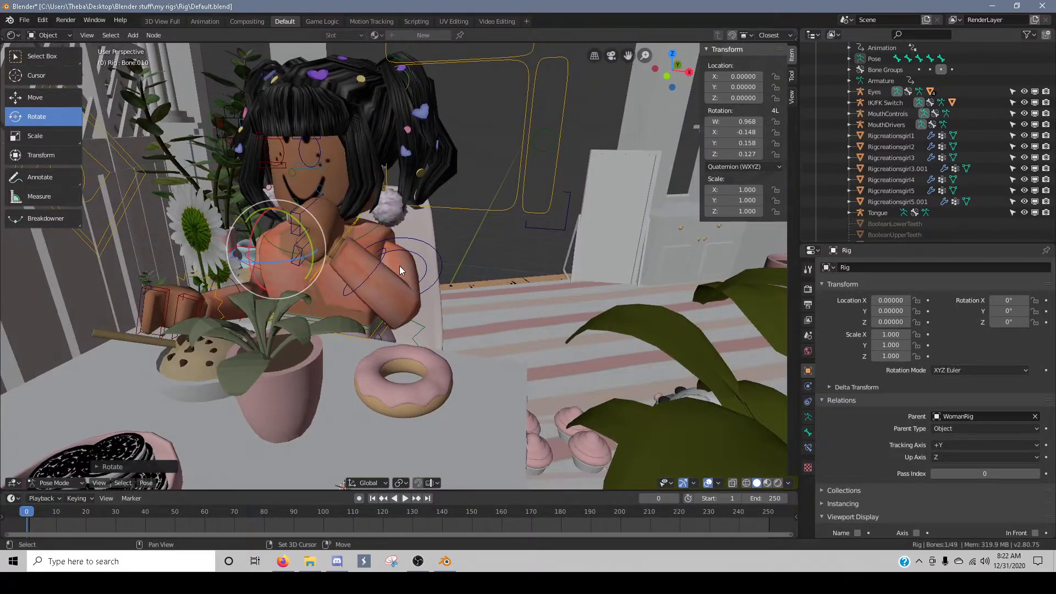
left_click(373, 274)
left_click_drag(371, 321, 423, 328)
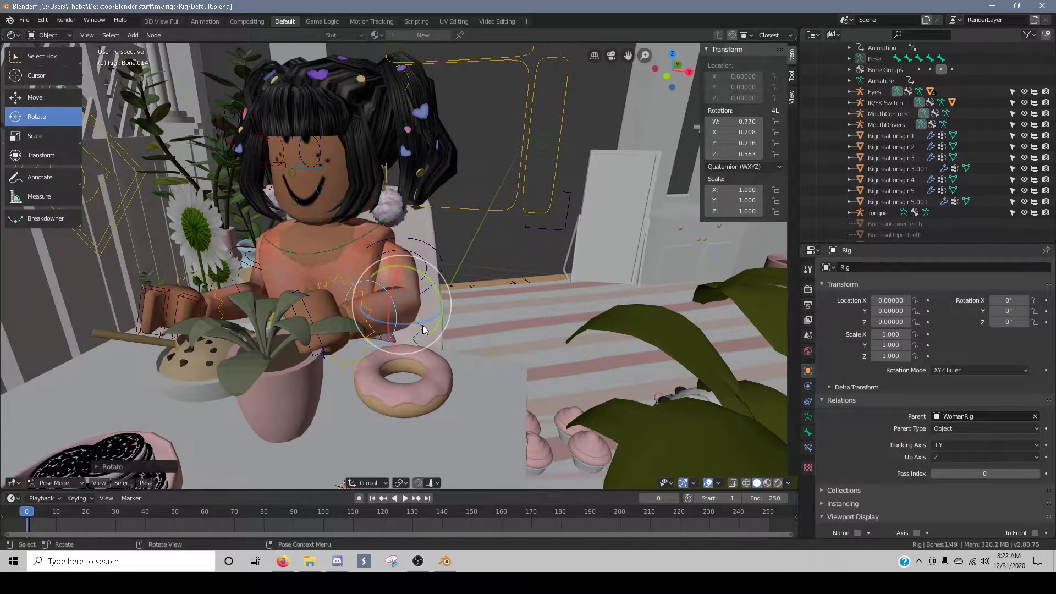
- Rotate the rig's left upper arm outward to about W 0.927, Z -0.301 and lower its forearm to about W 0.655, X -0.261, Y 0.333, Z 0.625
left_click(407, 249)
left_click_drag(374, 278, 398, 282)
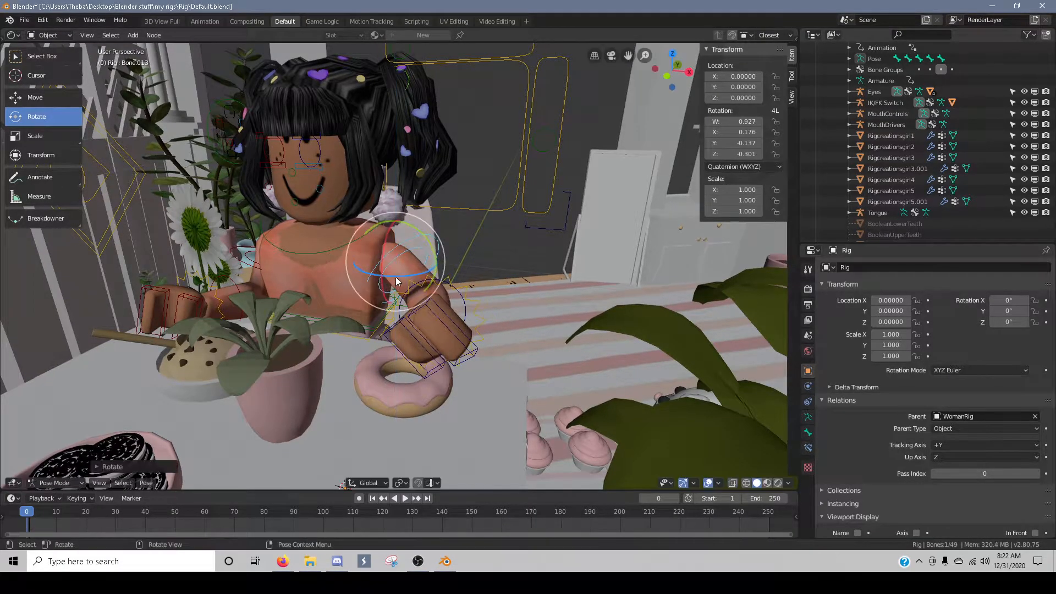
middle_click_drag(453, 302, 336, 258)
left_click(330, 257)
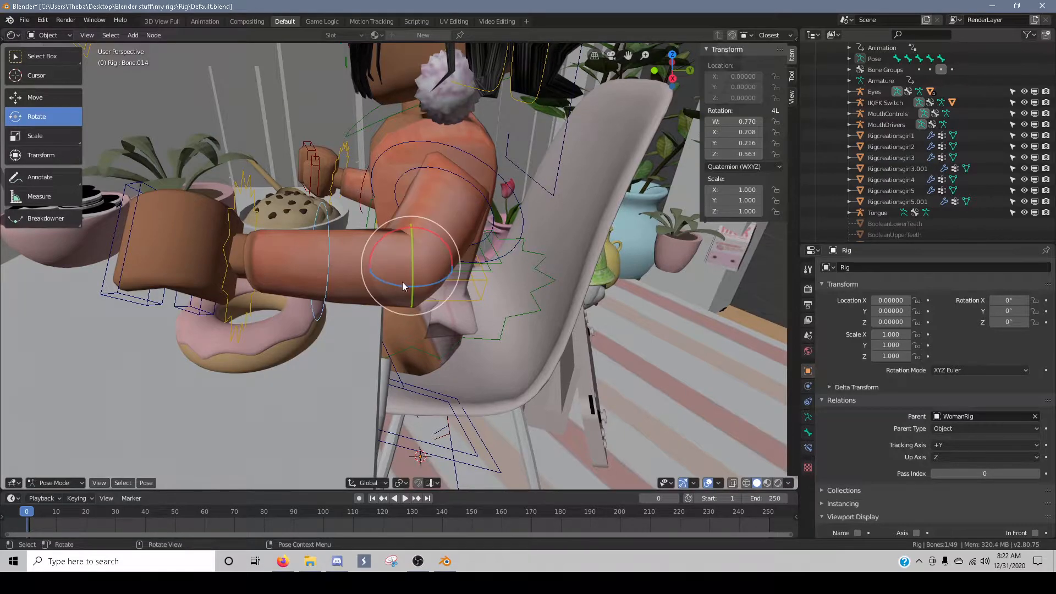
left_click_drag(403, 283, 435, 314)
left_click_drag(415, 263, 410, 263)
key("grave")
key("Escape")
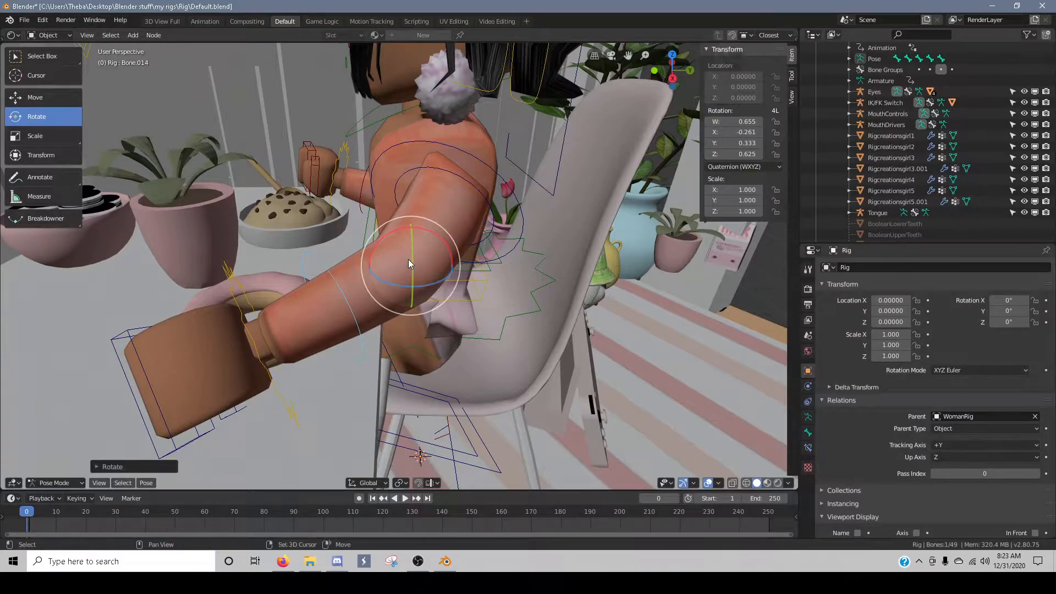
- Rotate the rig's left upper arm about Z to bring the hand over the donut, about W 0.909, X 0.129, Y -0.024, Z -0.395
key("shift+grave")
key("a")
key("w")
key("s")
left_click(417, 272)
left_click(424, 206)
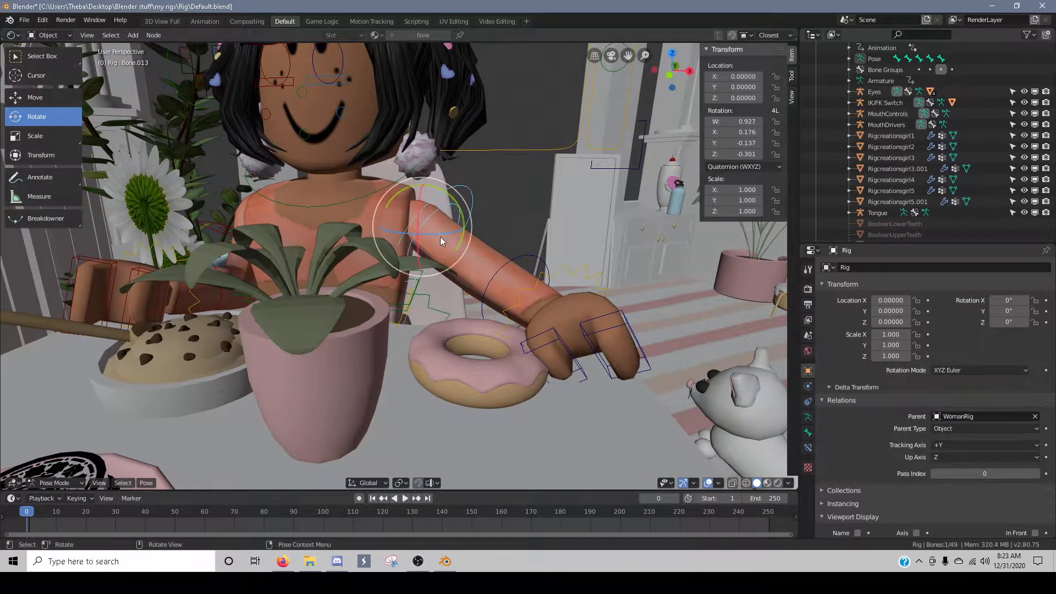
key("r")
key("z")
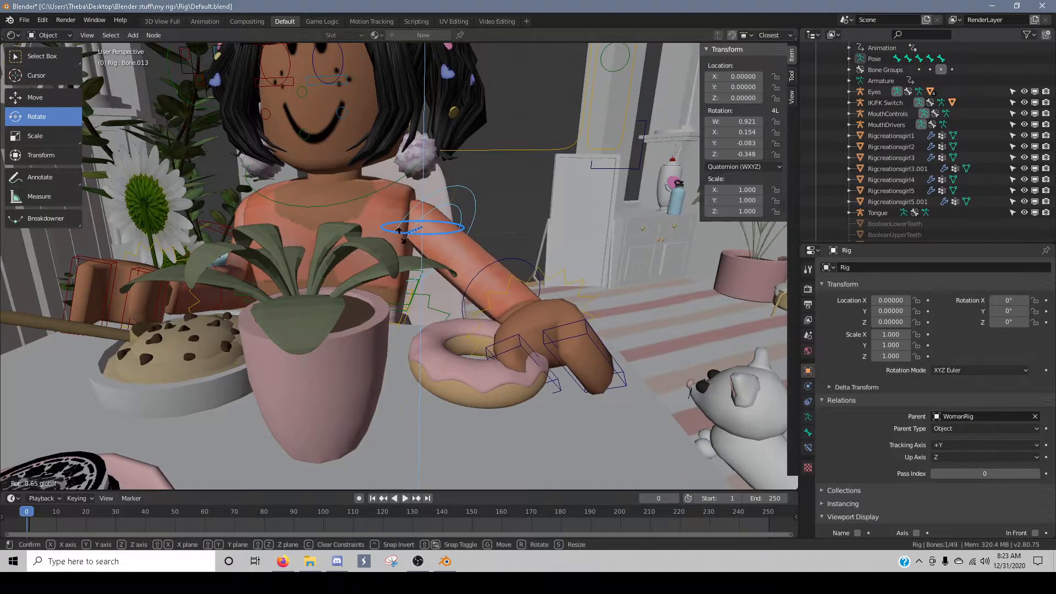
left_click(408, 238)
key("shift+grave")
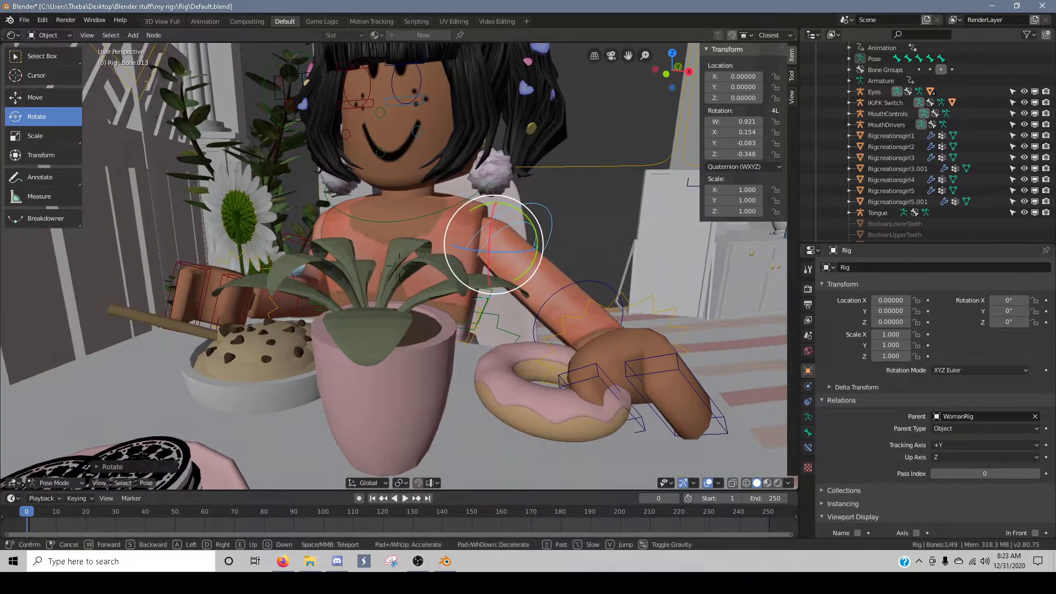
left_click(401, 263)
left_click_drag(482, 251, 476, 248)
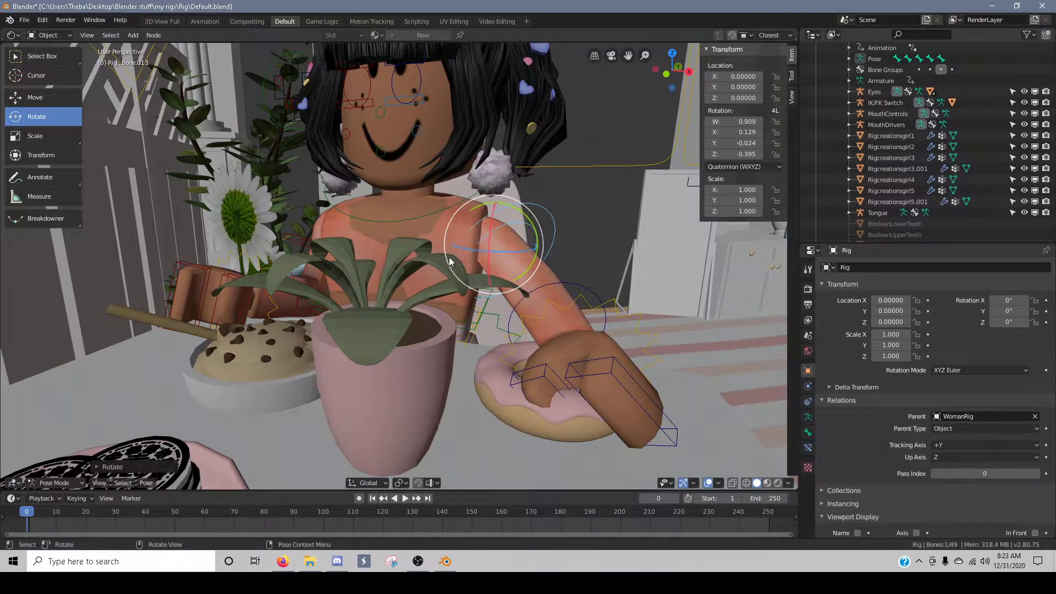
- Adjust the tilt of the rig's left upper arm with two further rotations to position the hand by the donut
left_click_drag(500, 203, 491, 281)
key("x")
left_click_drag(536, 252, 556, 268)
- Reorient the rig's left forearm and rotate the upper arm to about W 0.979, X 0.131, Y -0.068, Z -0.139 so the hand rests on the donut
left_click(549, 311)
left_click_drag(530, 320, 462, 374)
key("r")
key("r")
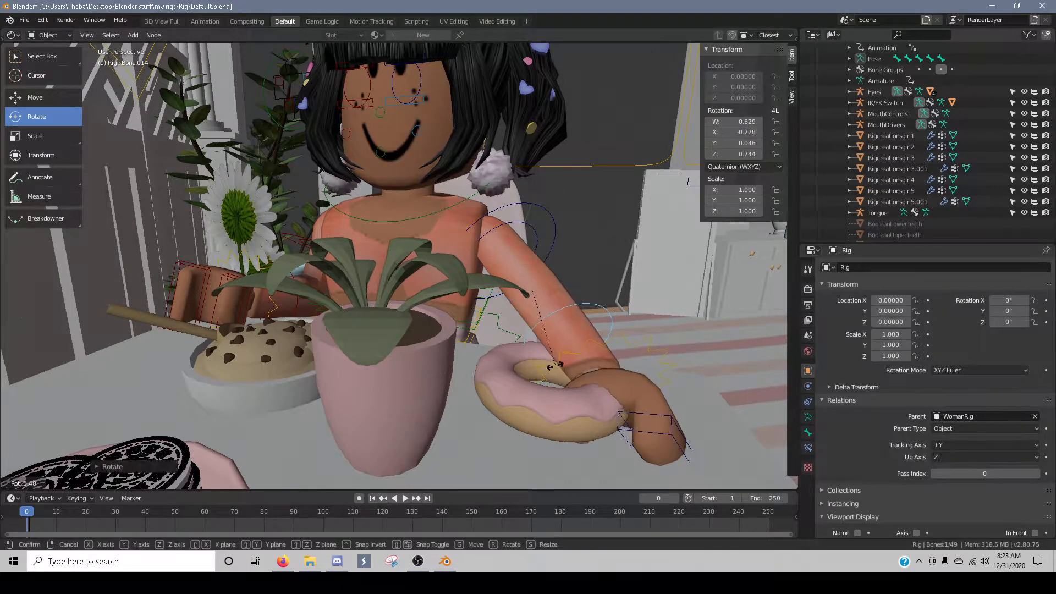
left_click(487, 307)
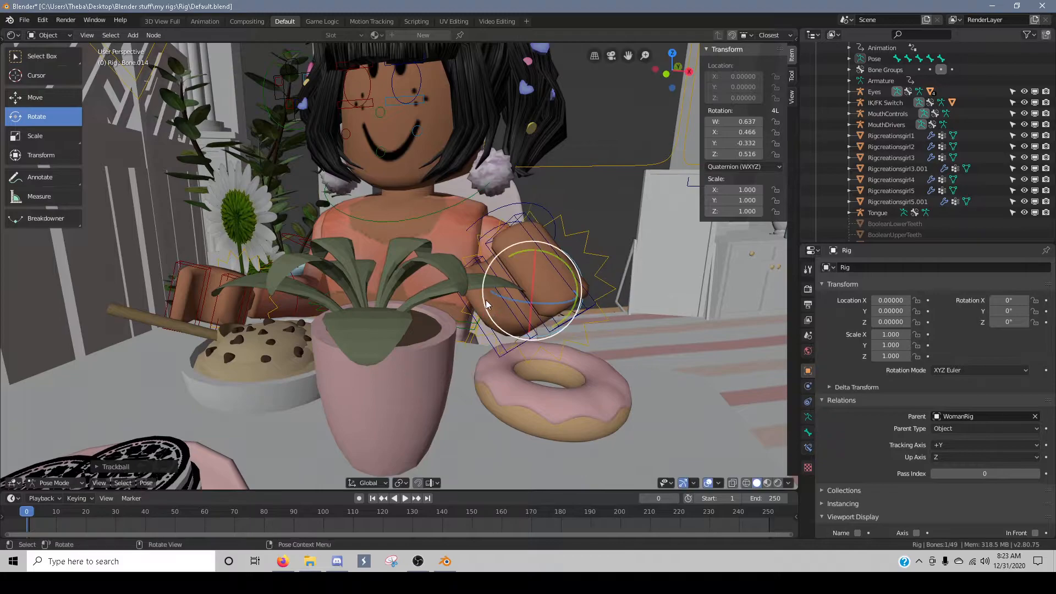
left_click_drag(485, 255, 552, 239)
- Examine the rig's arm pose from beside and behind the chair
key("shift+grave")
key("w")
key("d")
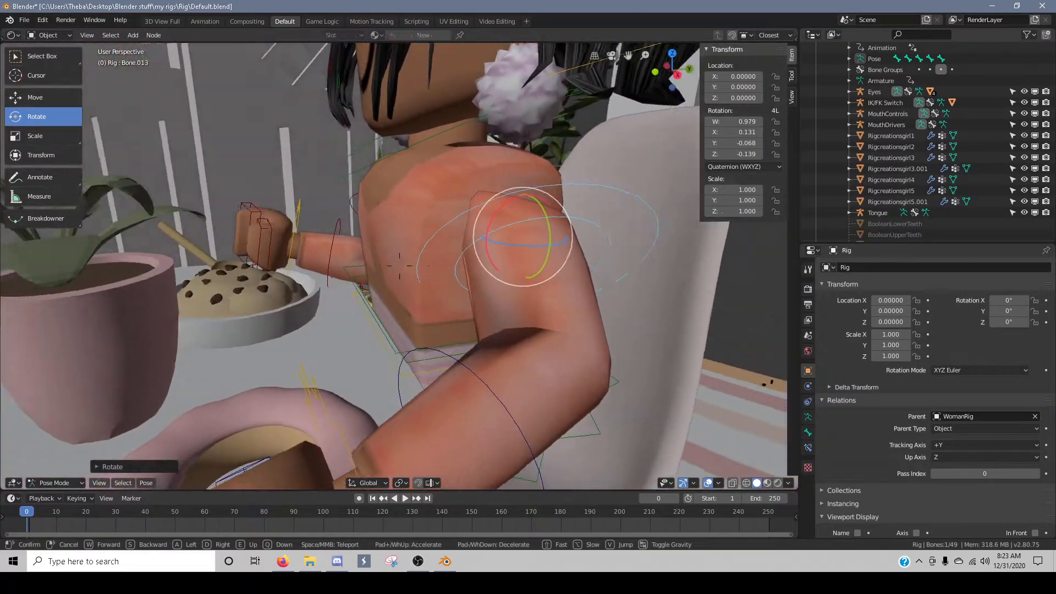
key("s")
key("w")
key("s")
key("d")
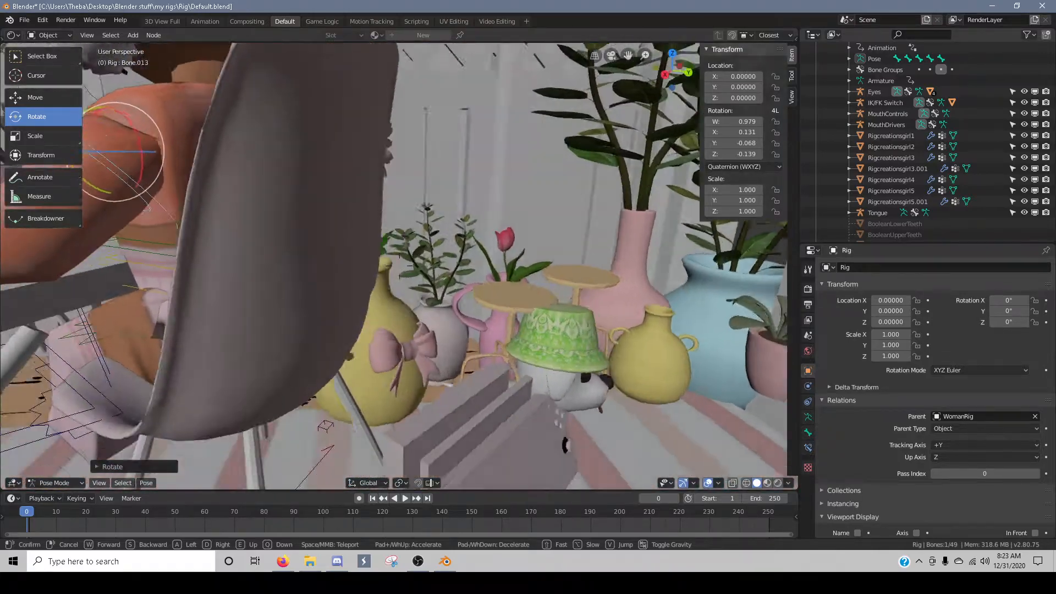
key("s")
left_click(177, 402)
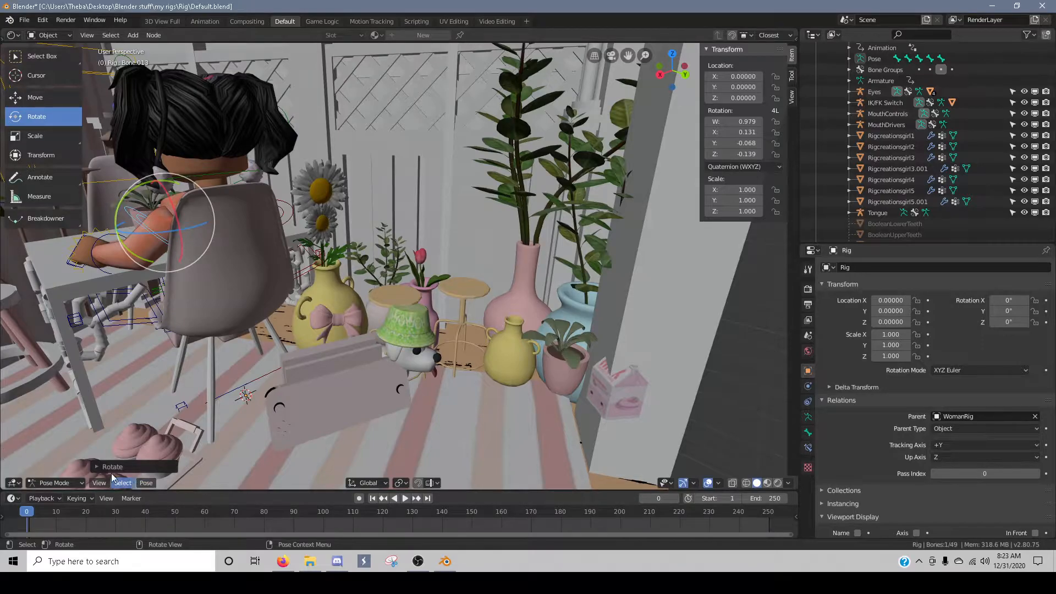
- Deselect the bones, return the rig to Object Mode and add a camera to the scene
left_click(728, 460)
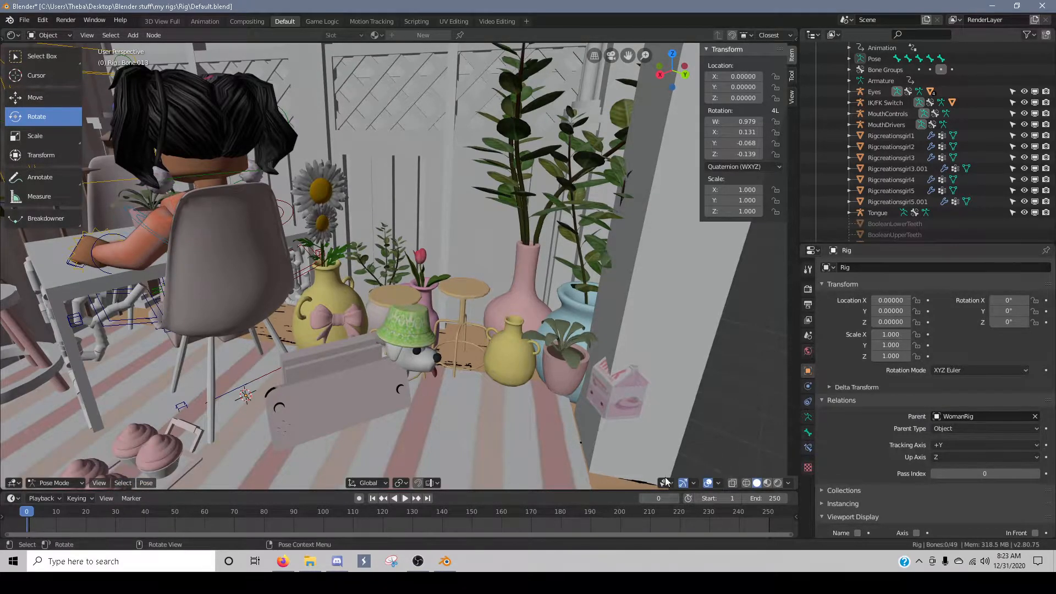
key("shift+grave")
key("s")
left_click(607, 55)
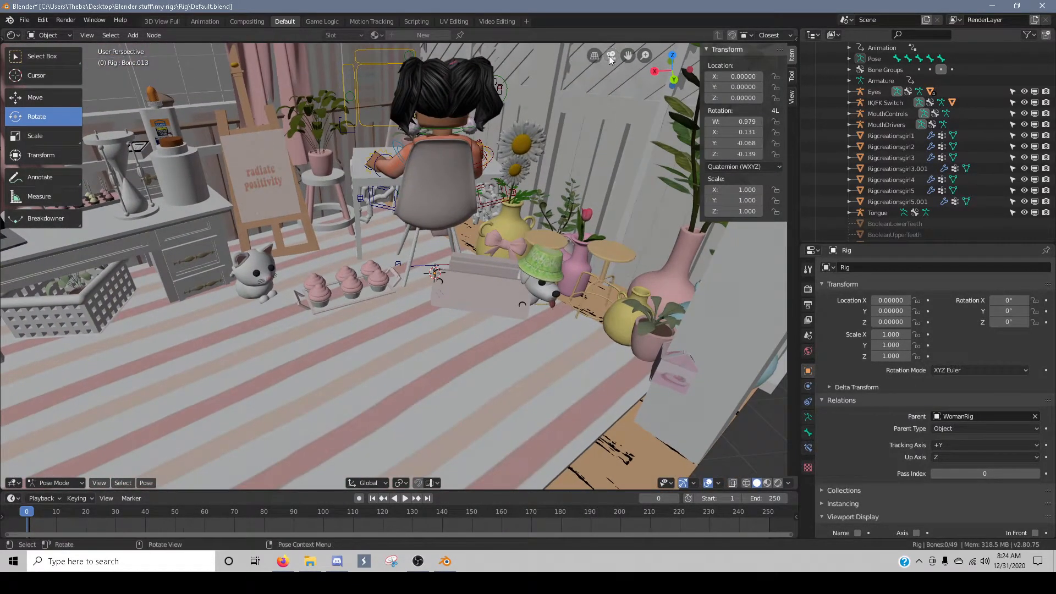
key("shift+grave")
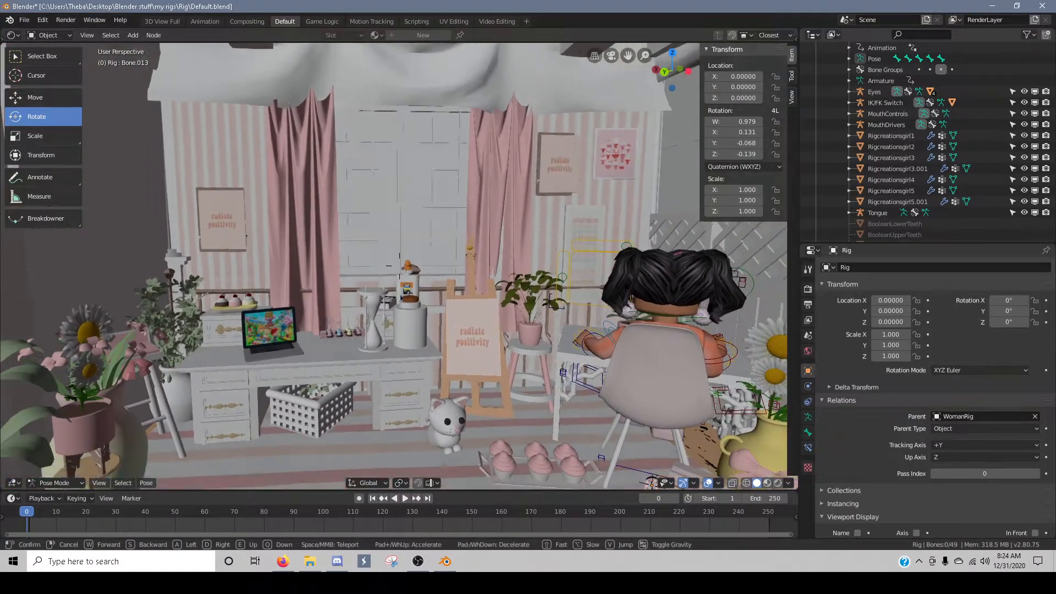
left_click(72, 443)
left_click(75, 483)
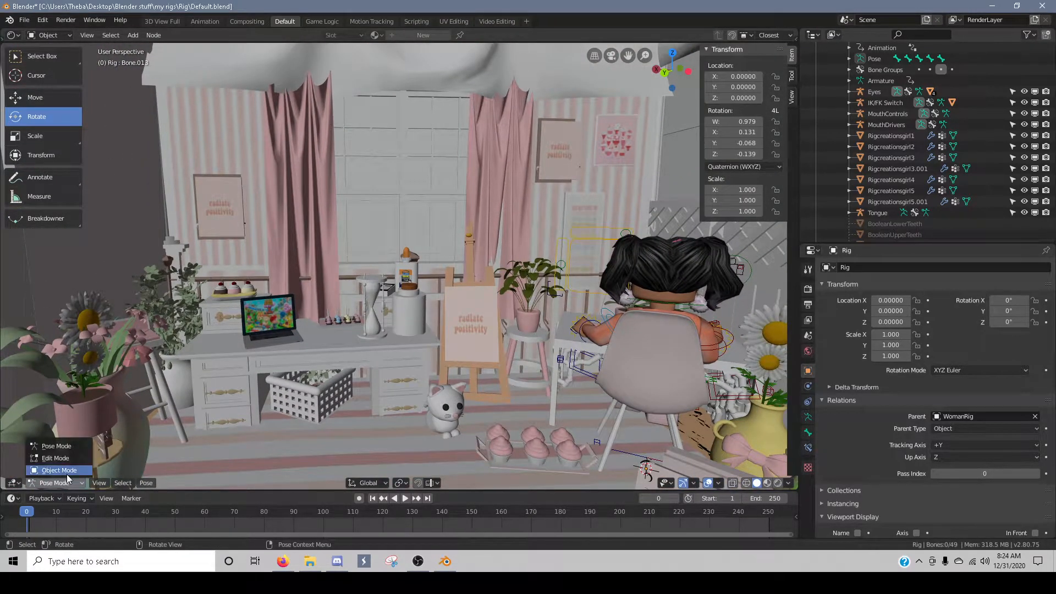
left_click(54, 456)
left_click(144, 482)
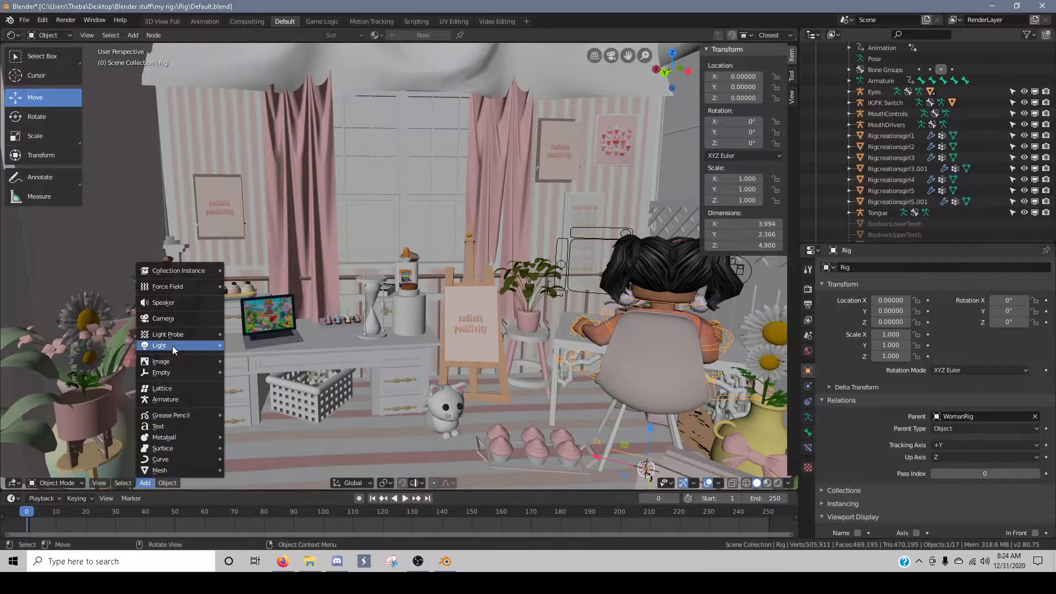
left_click(170, 324)
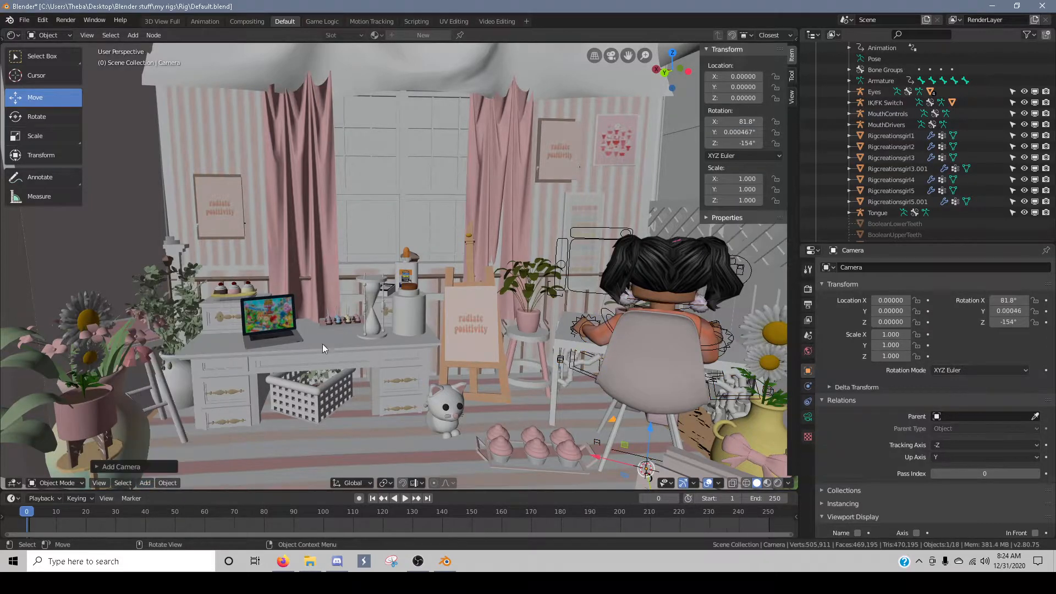
- Look through the camera and fly it in front of the rig, to about X 1.601, Y -3.002, Z 4.710
left_click(610, 55)
key("shift+grave")
key("s")
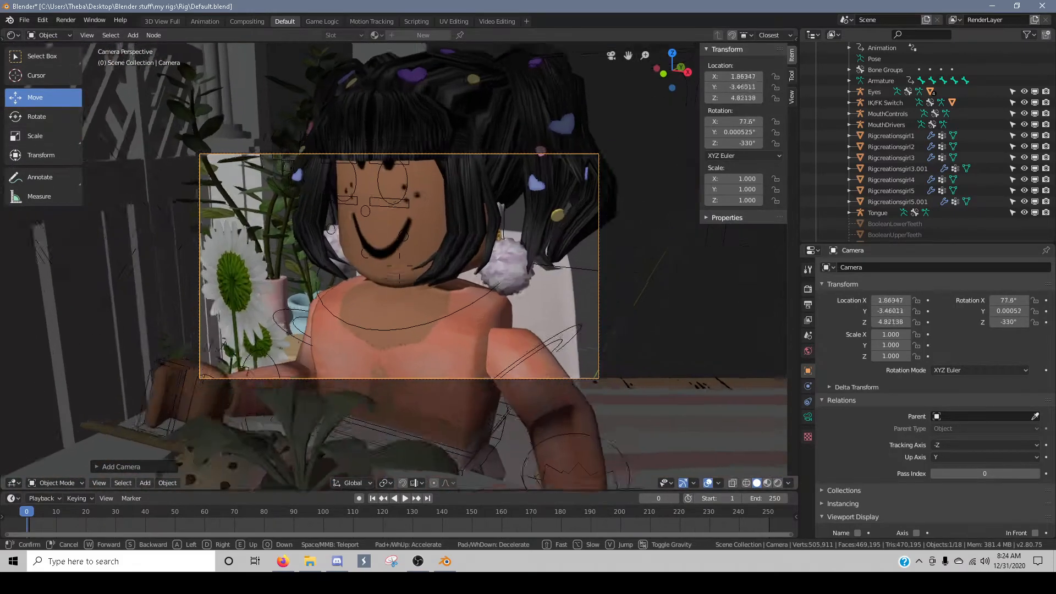
key("Return")
- Set the render resolution to 1000 by 1000 px and leave nothing selected in the scene
left_click(808, 304)
left_click(1005, 281)
type("1")
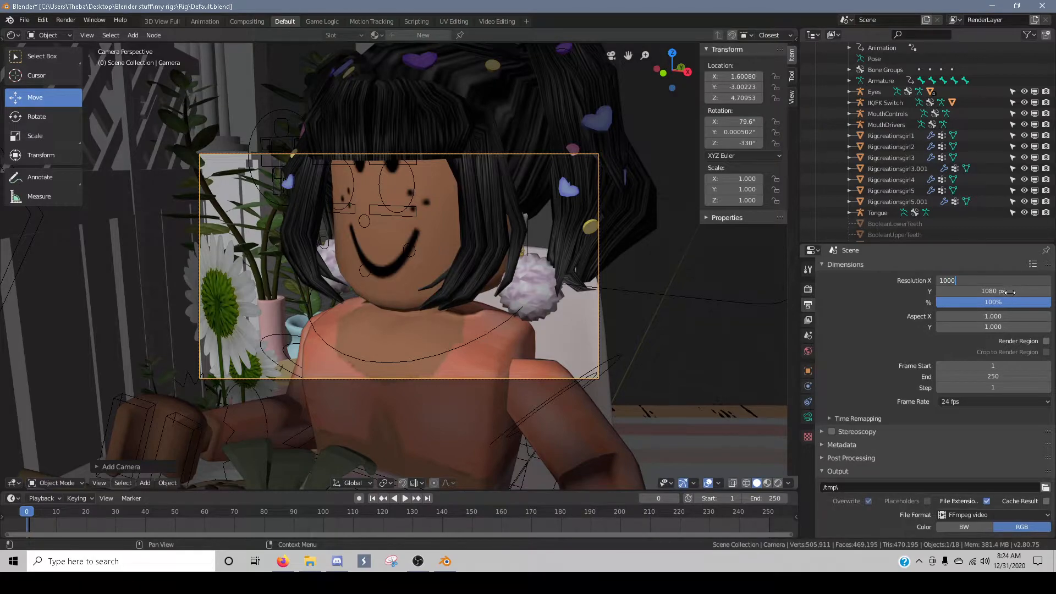
type("000")
left_click(1008, 292)
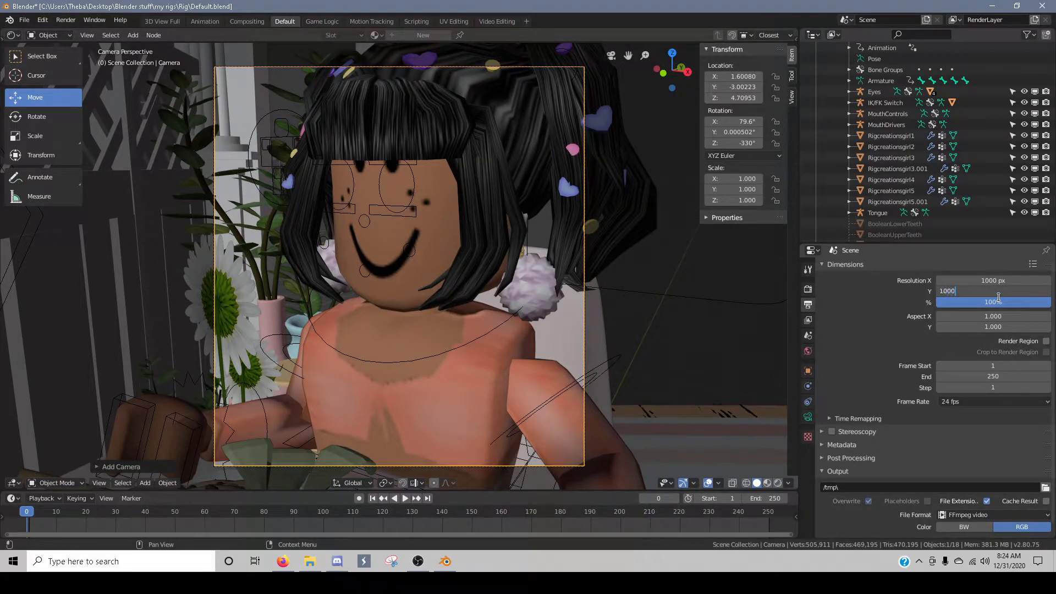
type("1000")
key("Return")
left_click(620, 365)
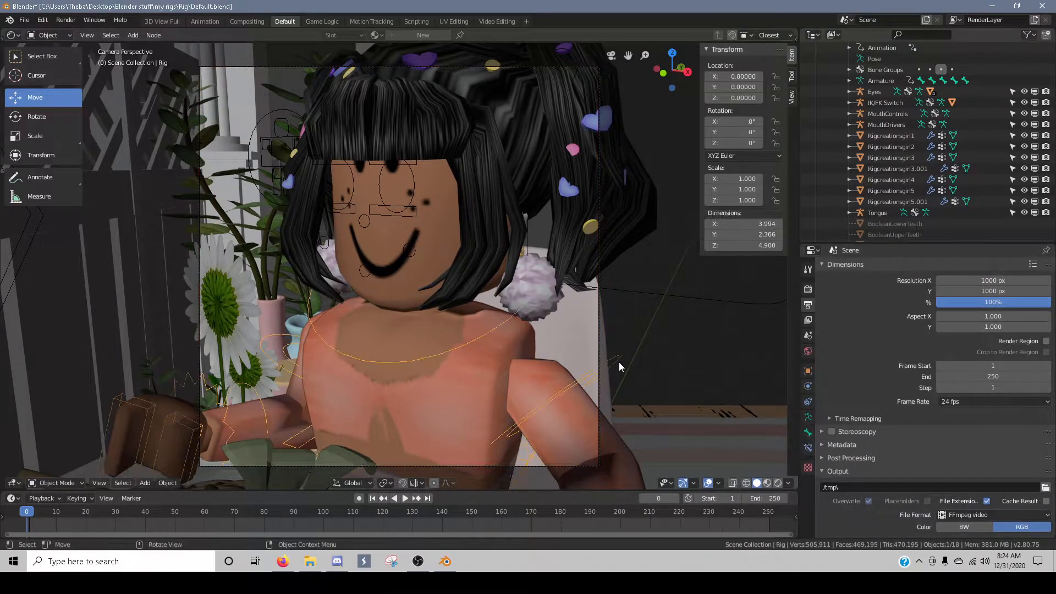
key("alt+a")
- Fly the camera to frame the seated rig from the front, with the cookie dough bowl, potted plant and donut in the foreground
key("shift+grave")
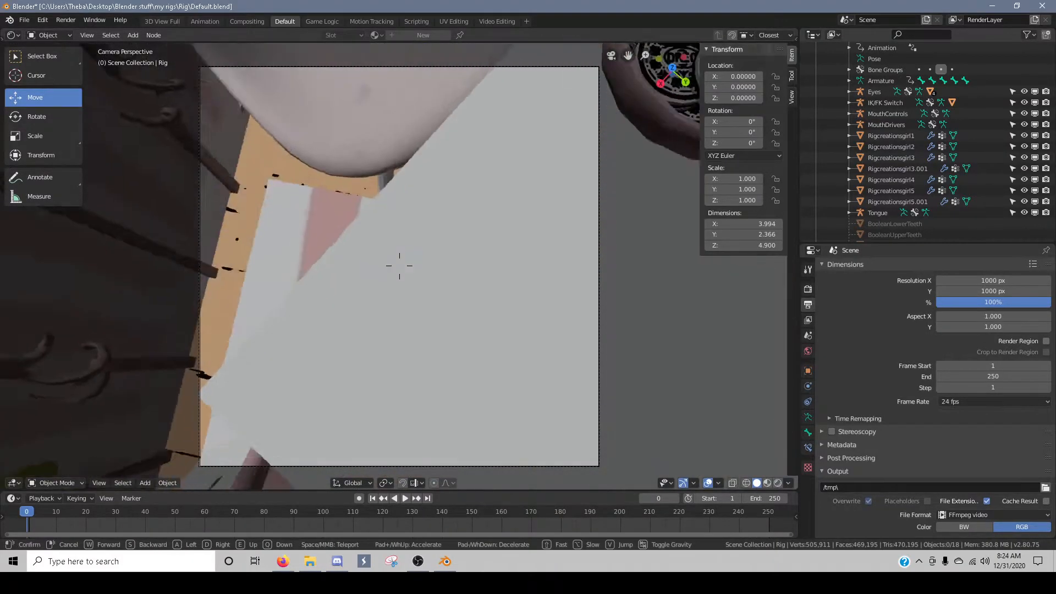
key("s")
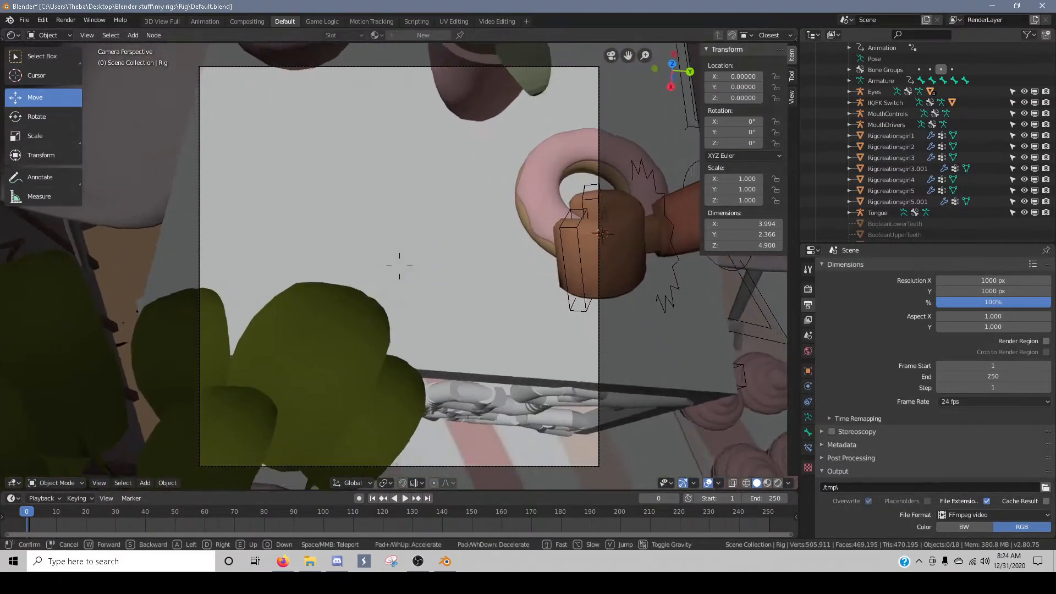
key("s")
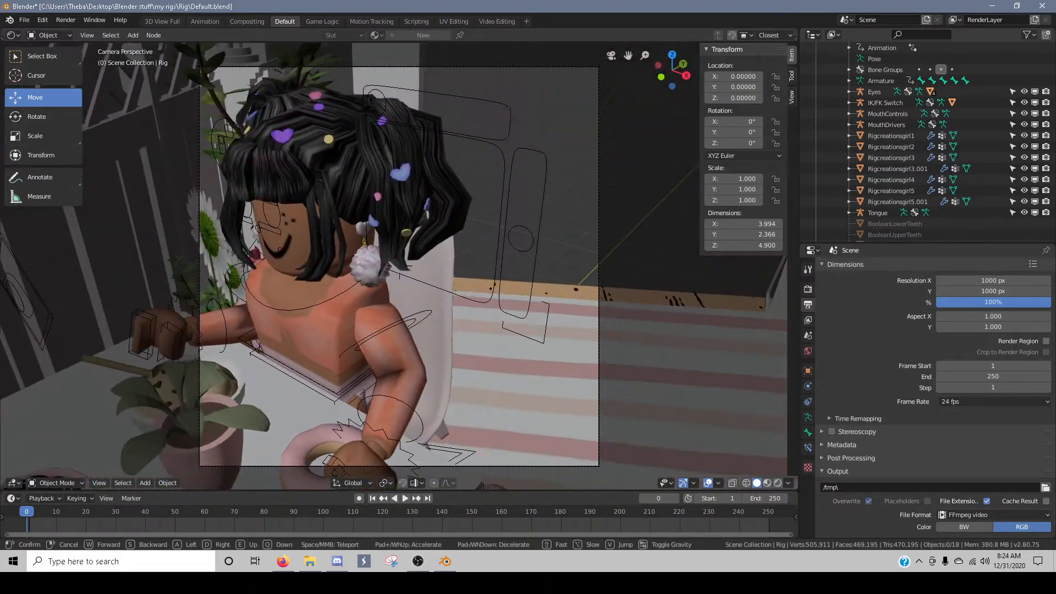
key("w")
key("s")
key("w")
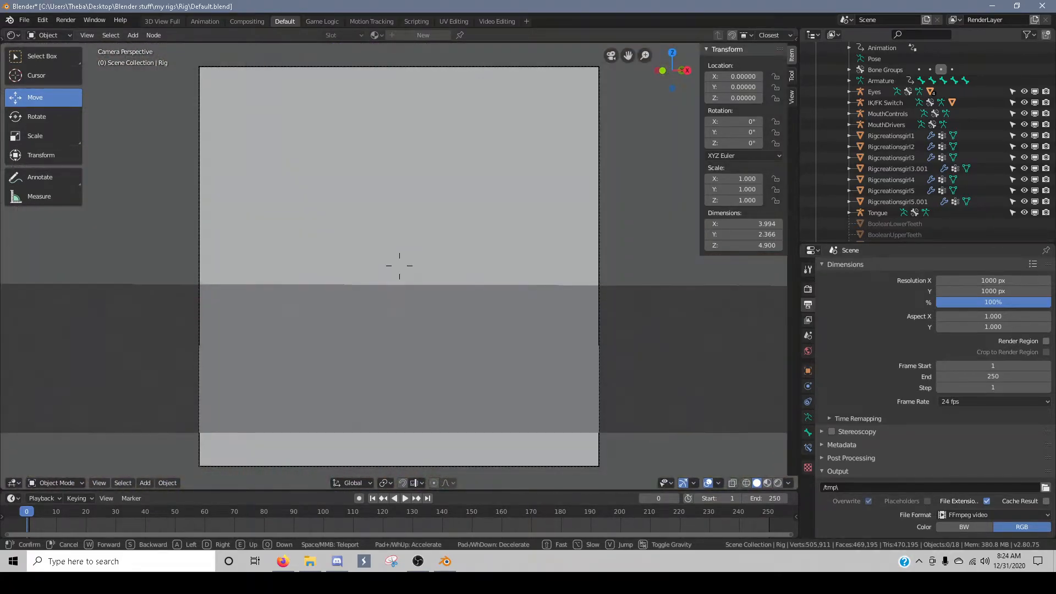
key("s")
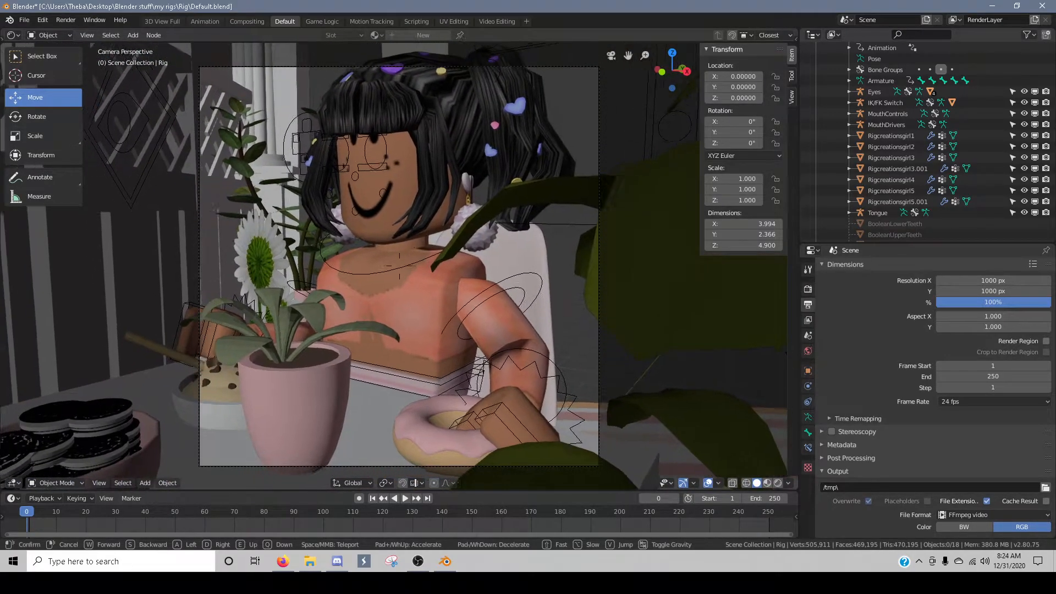
key("s")
key("w")
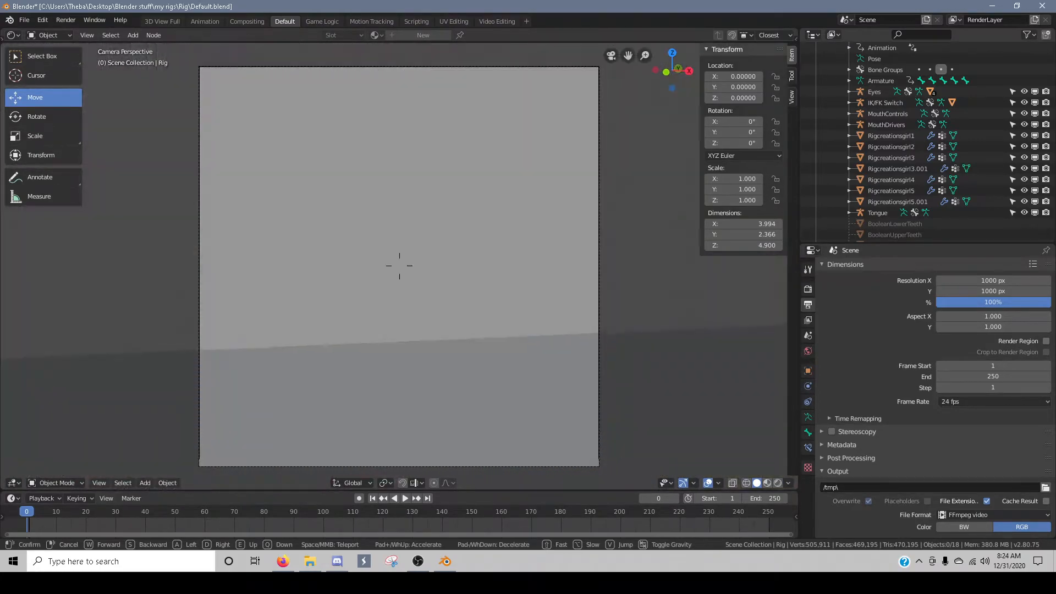
key("s")
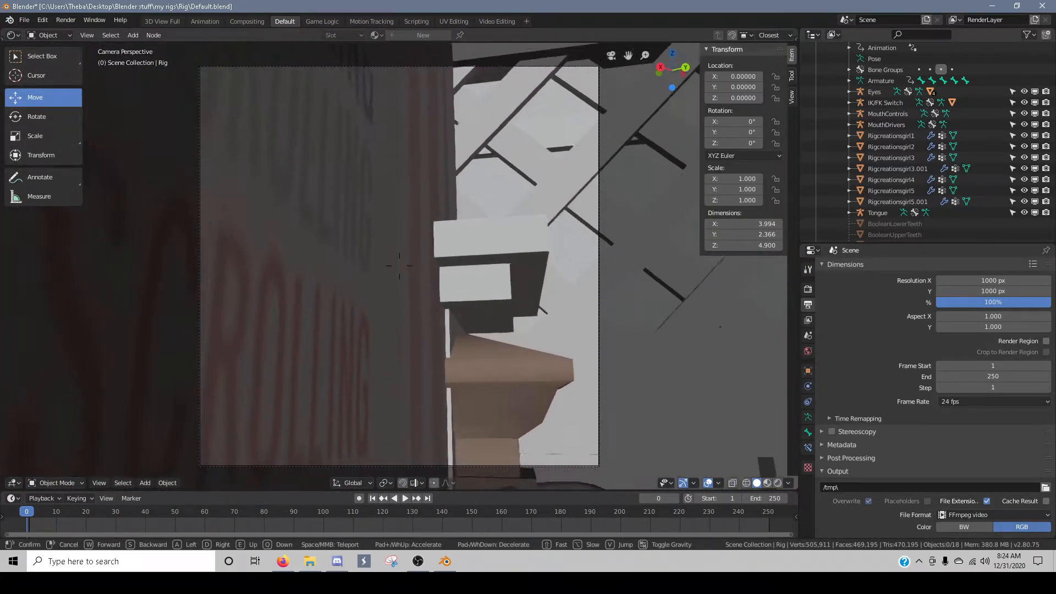
key("s")
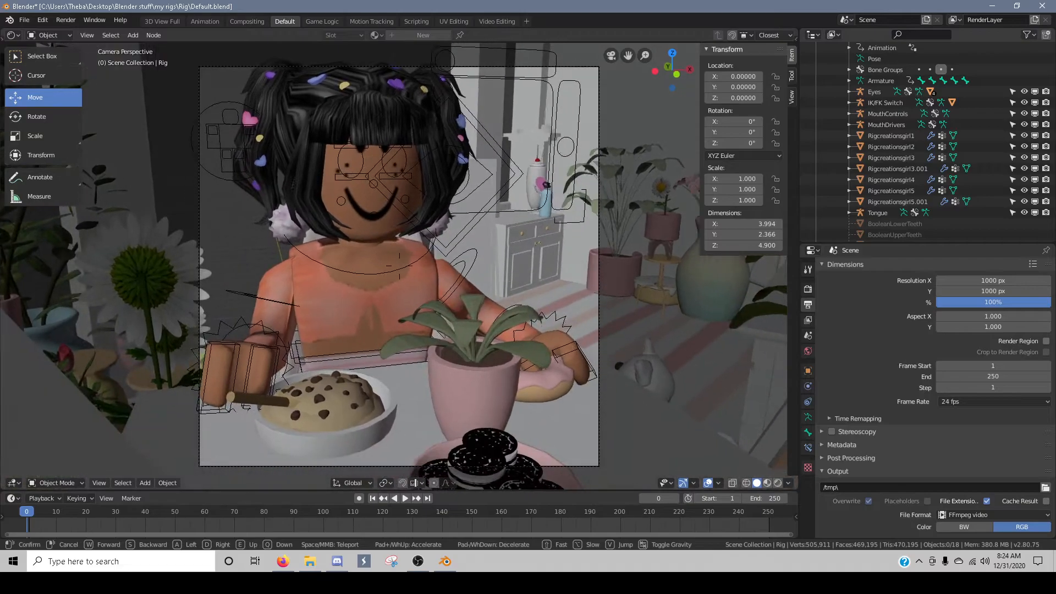
key("w")
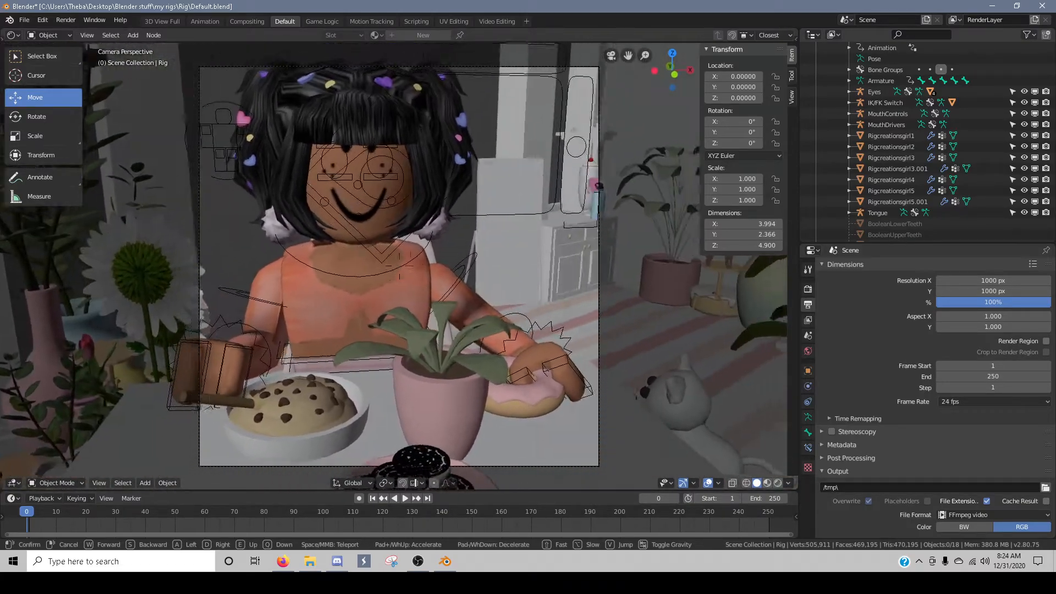
key("d")
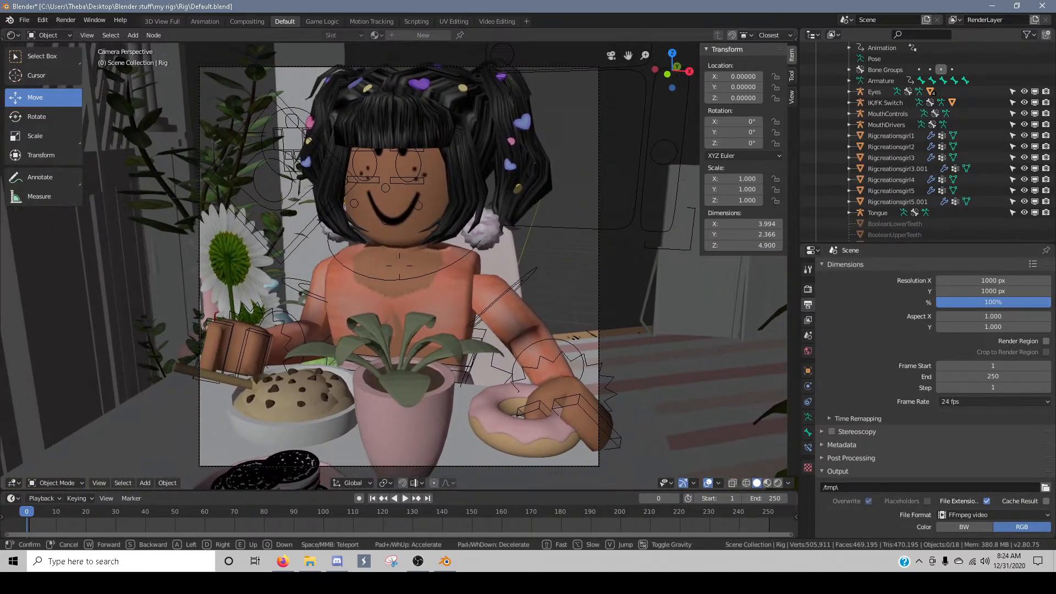
key("s")
key("w")
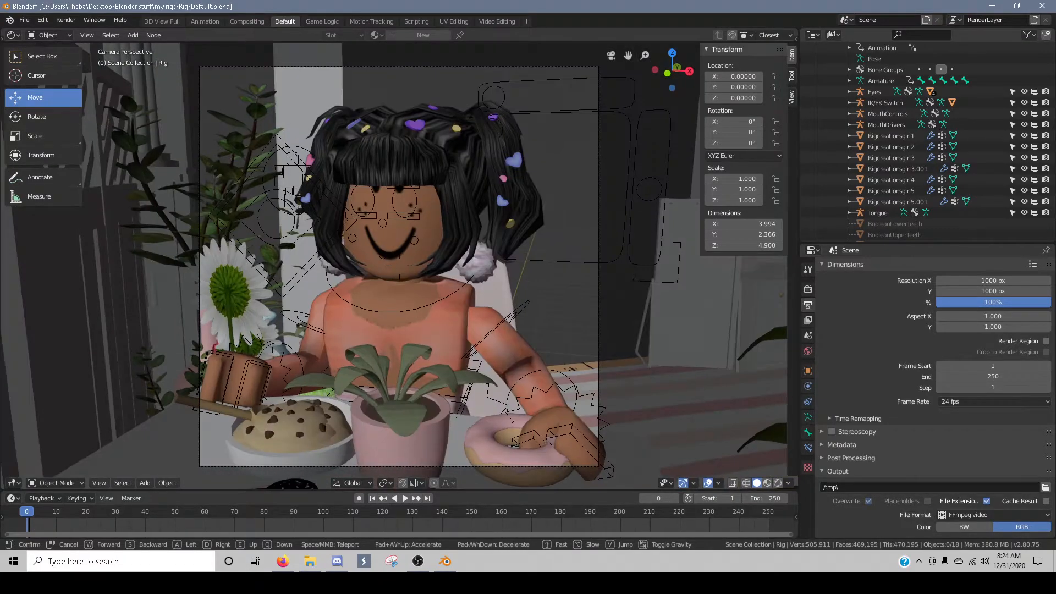
left_click(399, 265)
- Set the render resolution to 1080 by 1080 px
left_click(974, 290)
type("1080")
key("Return")
left_click(999, 280)
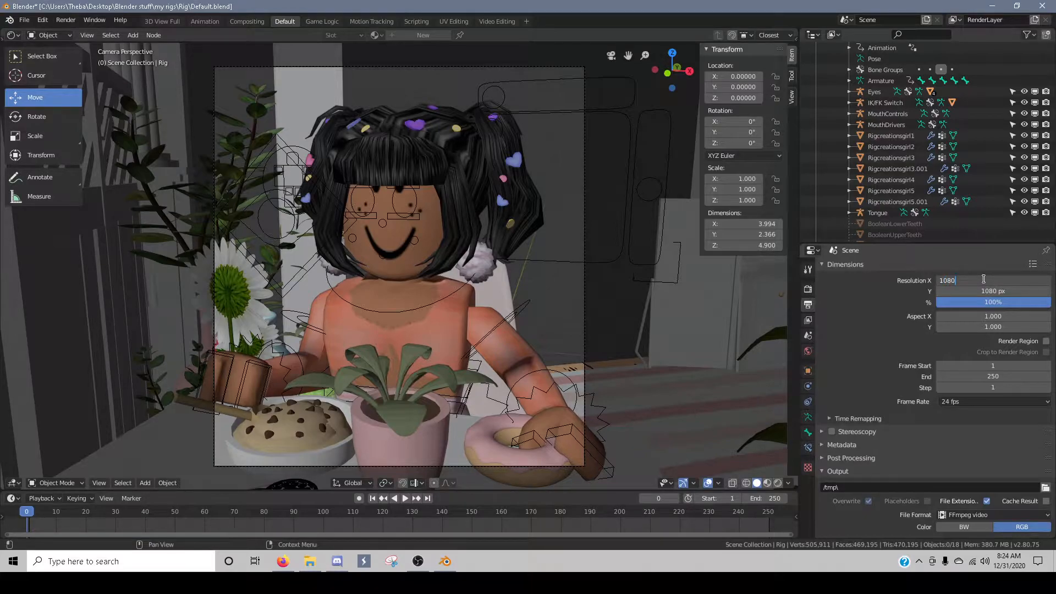
type("1080")
key("Return")
left_click(985, 280)
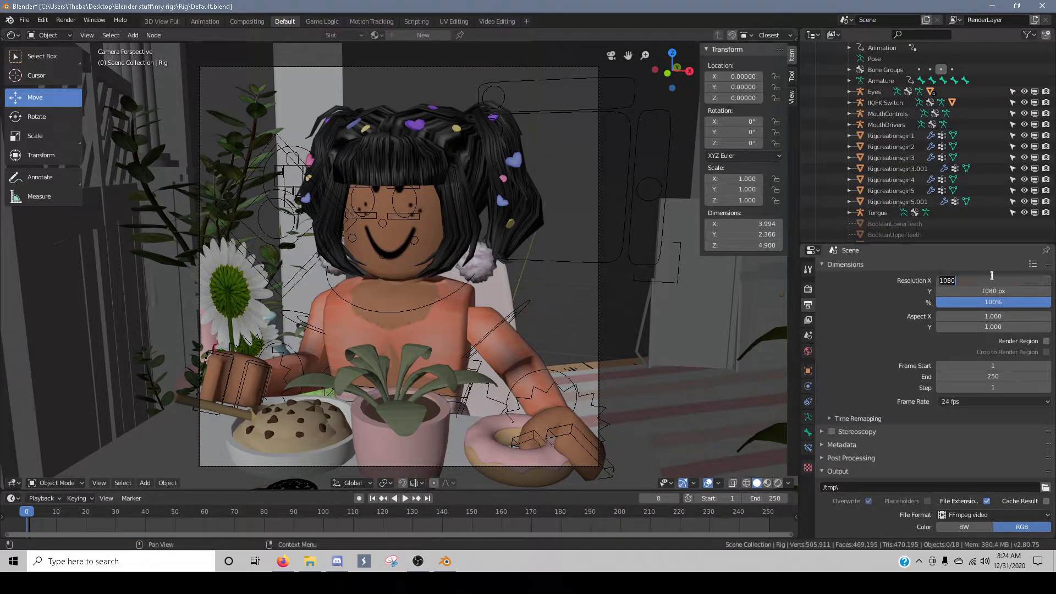
key("Return")
- Try a landscape render resolution 1920 px wide, with heights of 1280 px and 1080 px
left_click(963, 291)
type("1280")
key("Return")
left_click(1001, 280)
type("1920")
key("Return")
left_click(971, 291)
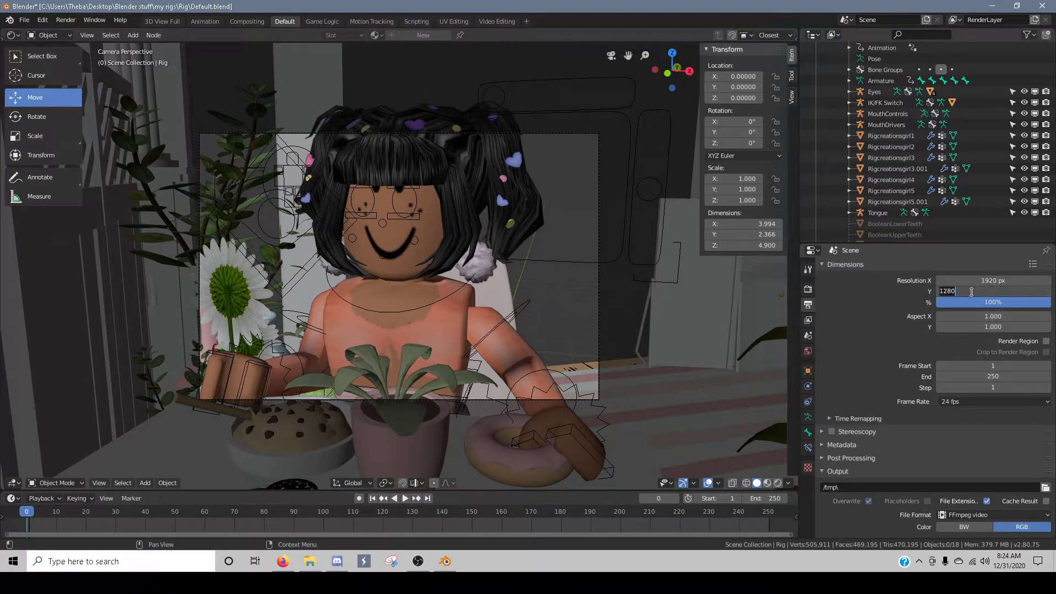
type("1080")
key("Return")
- Try render heights of 1920 px and 2560 px, and return the height to 1920 px for a square frame
left_click(973, 291)
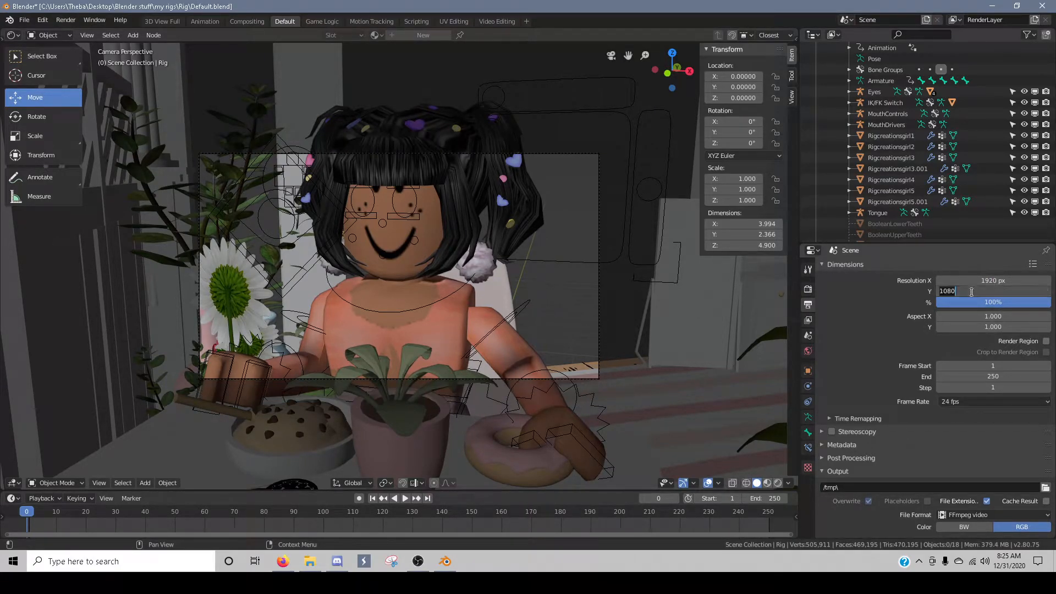
type("1920")
key("Return")
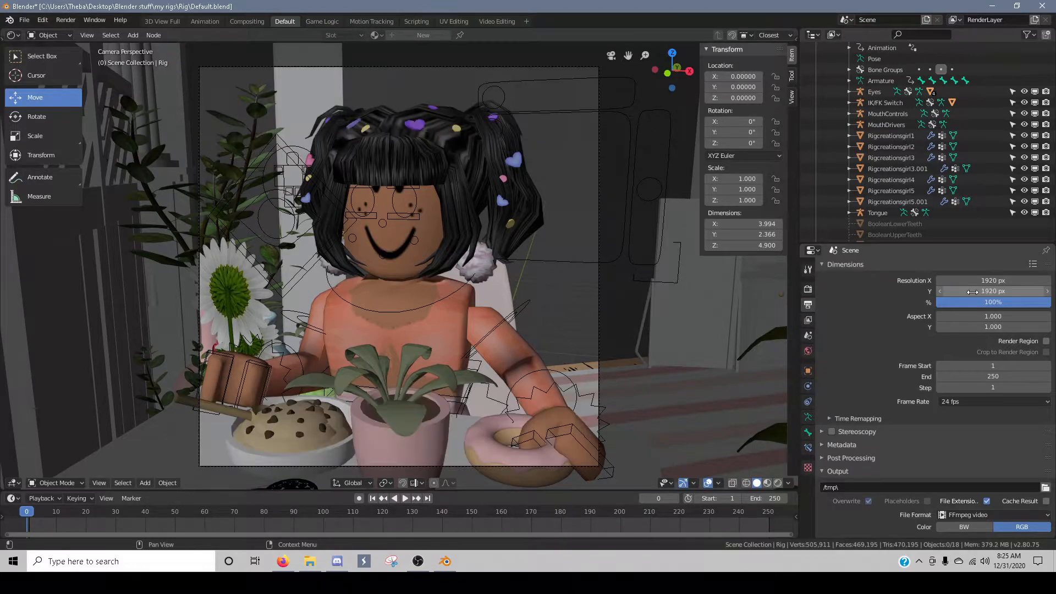
left_click(972, 292)
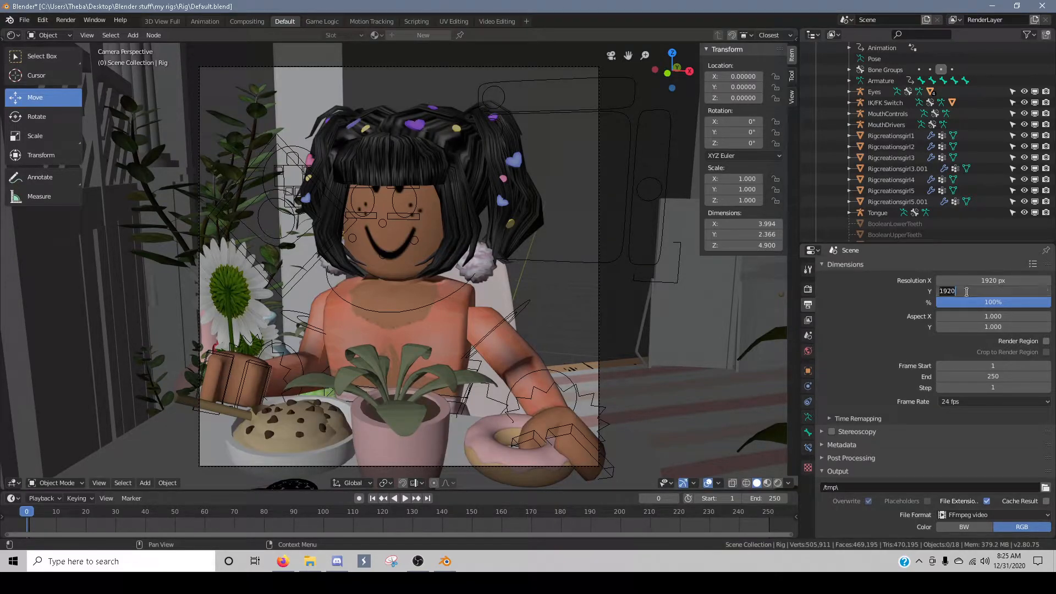
type("2560")
key("Return")
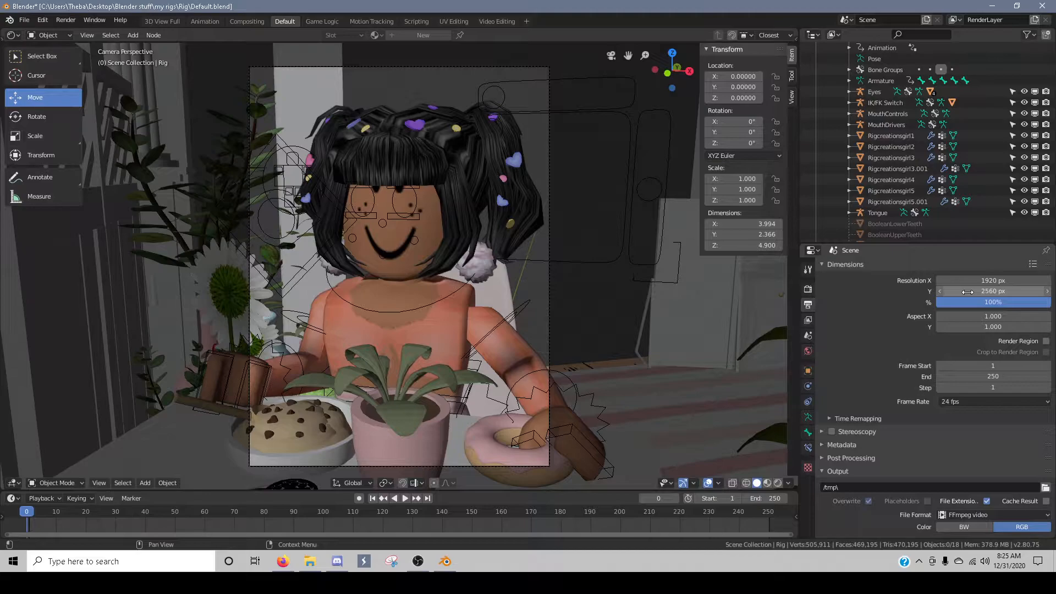
left_click(968, 292)
type("1920")
key("Return")
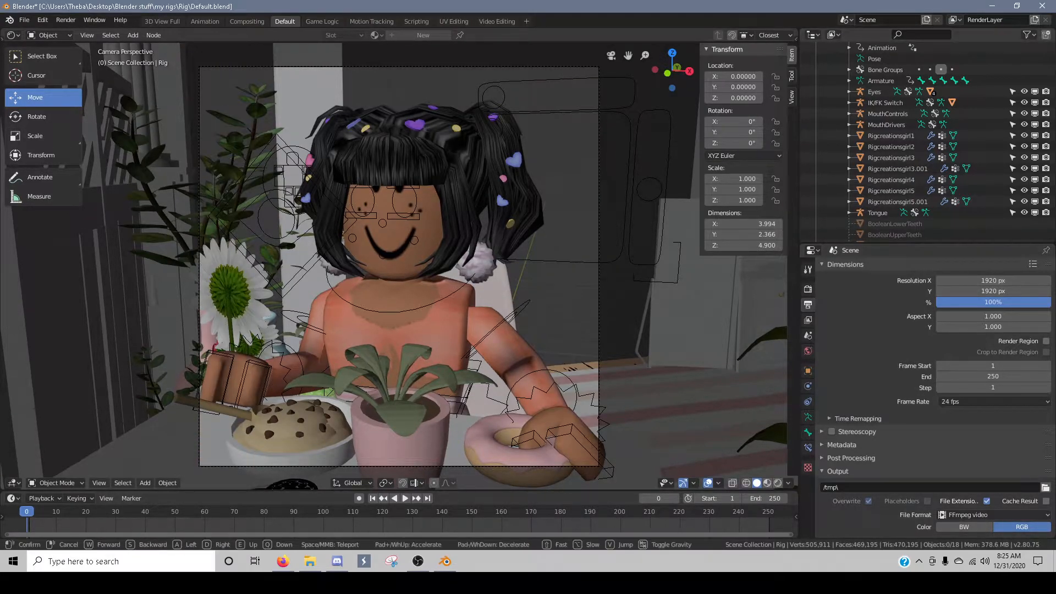
- Fly the camera to a slightly raised, angled view of the seated rig, with the cookie dough bowl, potted plant and donut in the foreground
key("shift+grave")
key("s")
key("w")
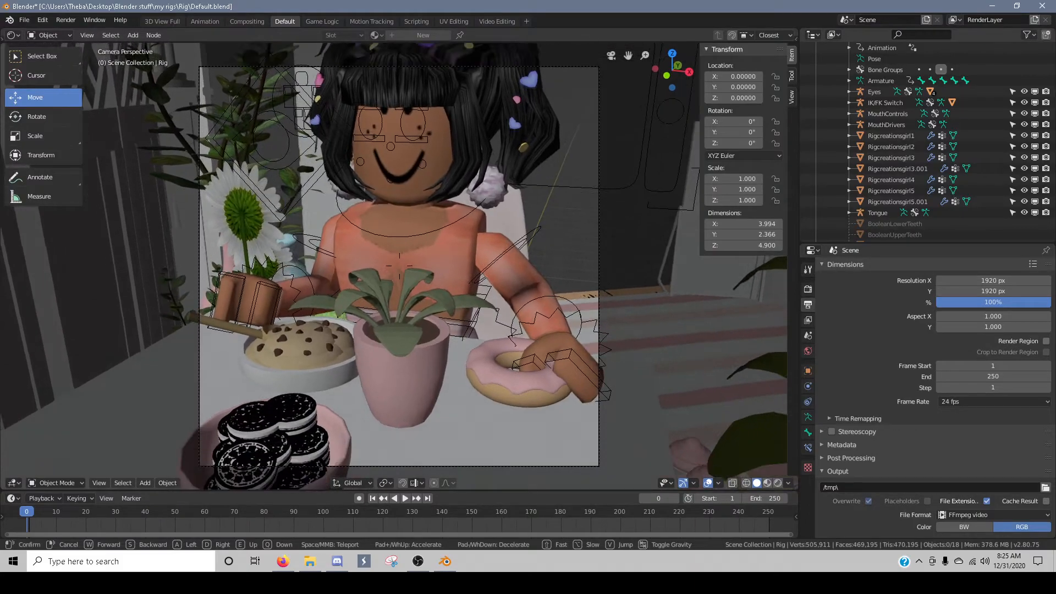
key("s")
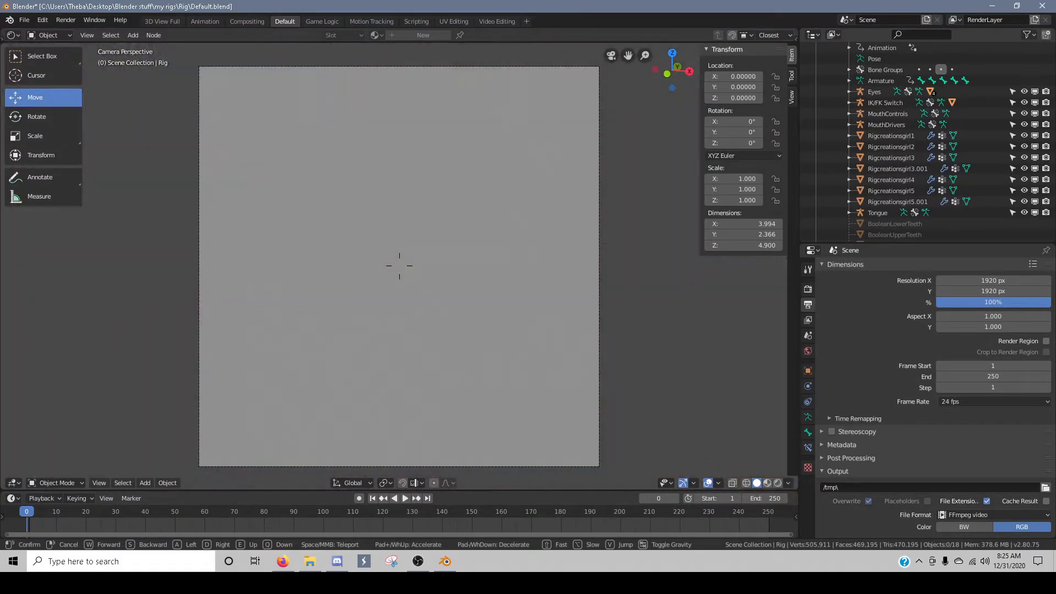
key("w")
key("d")
key("s")
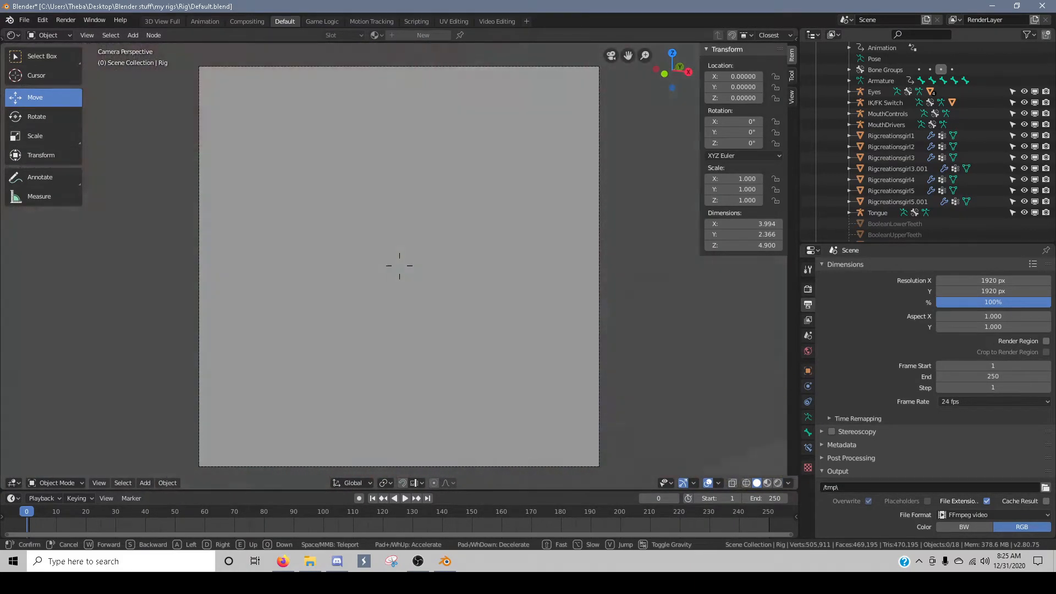
key("w")
key("d")
key("s")
key("w")
key("d")
key("a")
key("d")
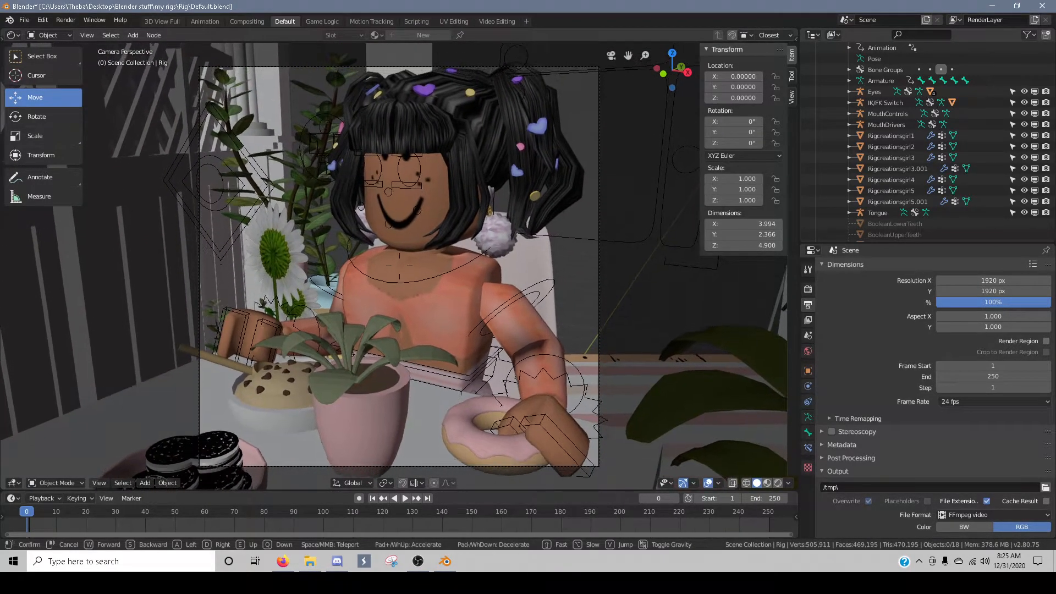
left_click(401, 266)
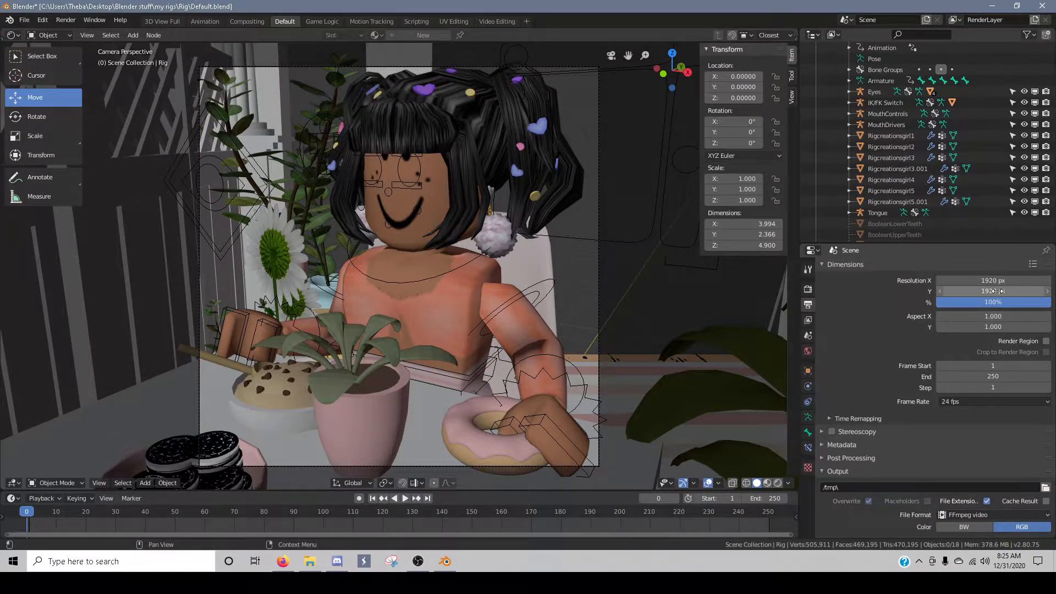
- Set the render resolution back to 1000 by 1000 px
left_click_drag(1020, 291, 913, 281)
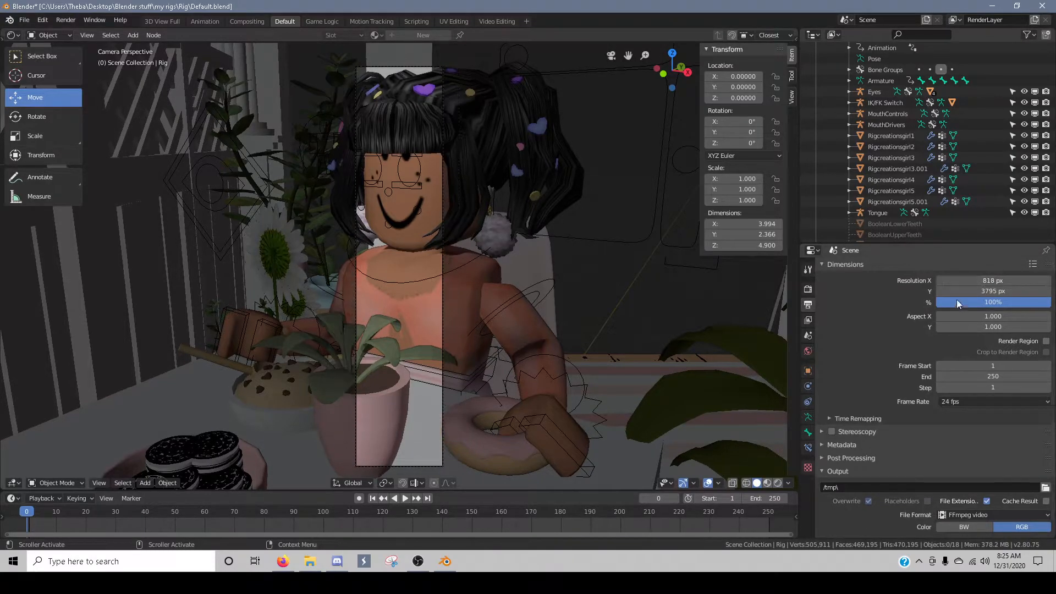
left_click(987, 279)
type("1000")
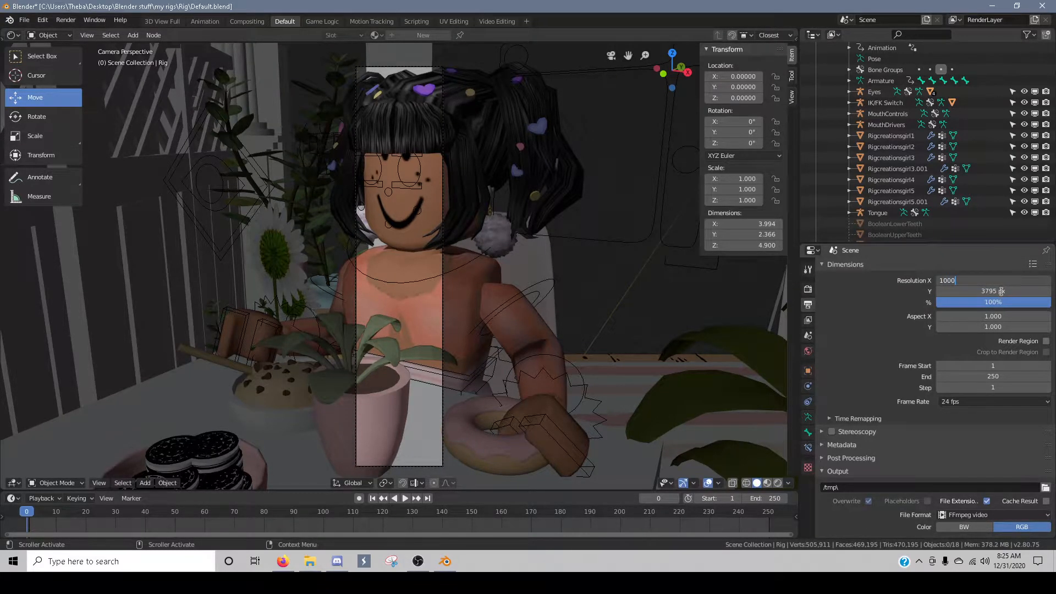
left_click(1001, 292)
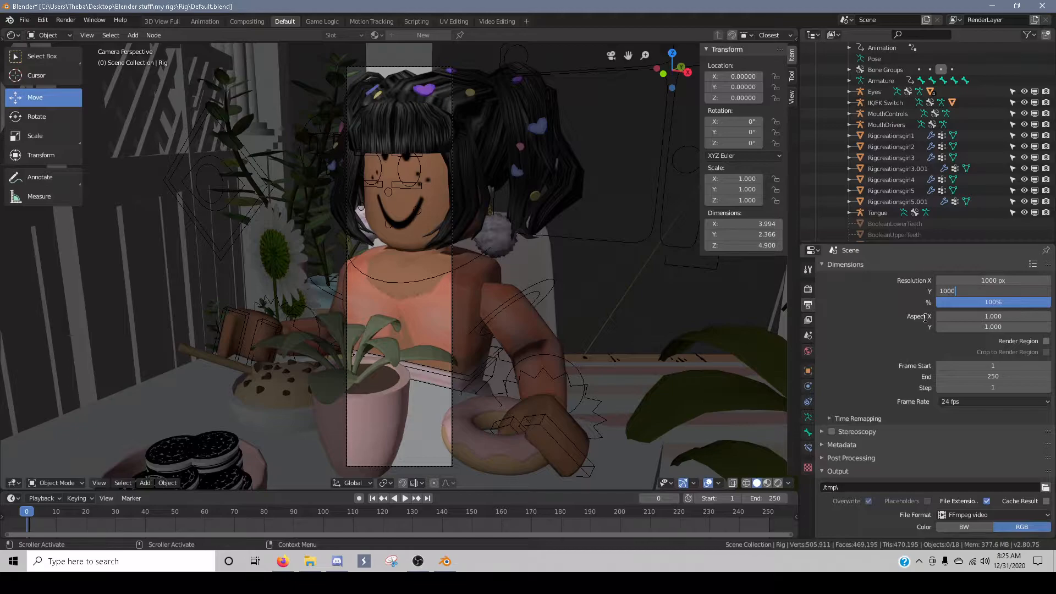
key("Return")
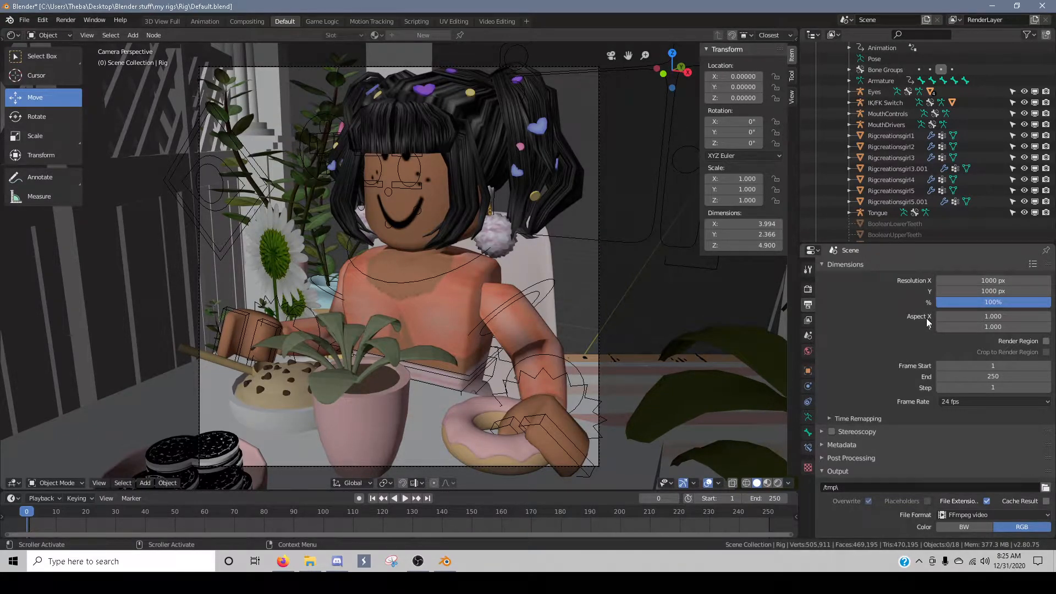
- Enable nodes for the world surface and set its background color to an Environment Texture
left_click(808, 351)
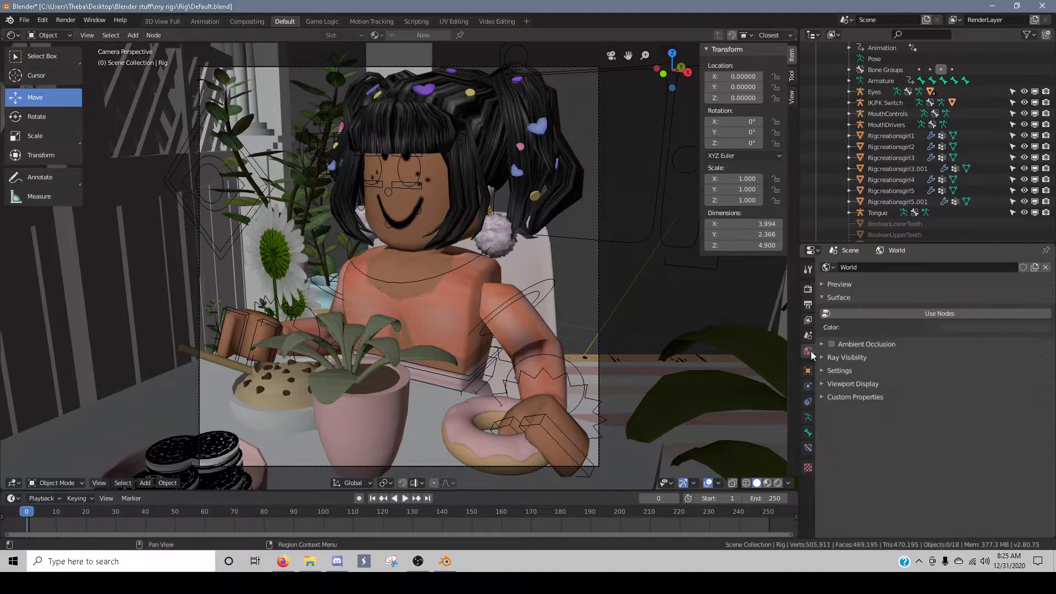
left_click(921, 315)
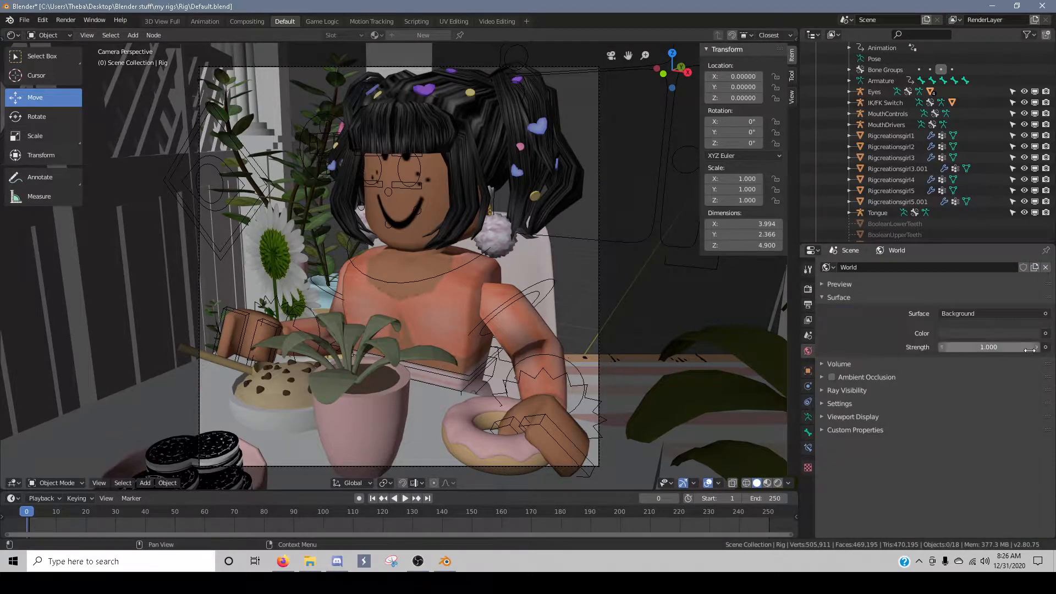
left_click(1045, 333)
left_click(832, 382)
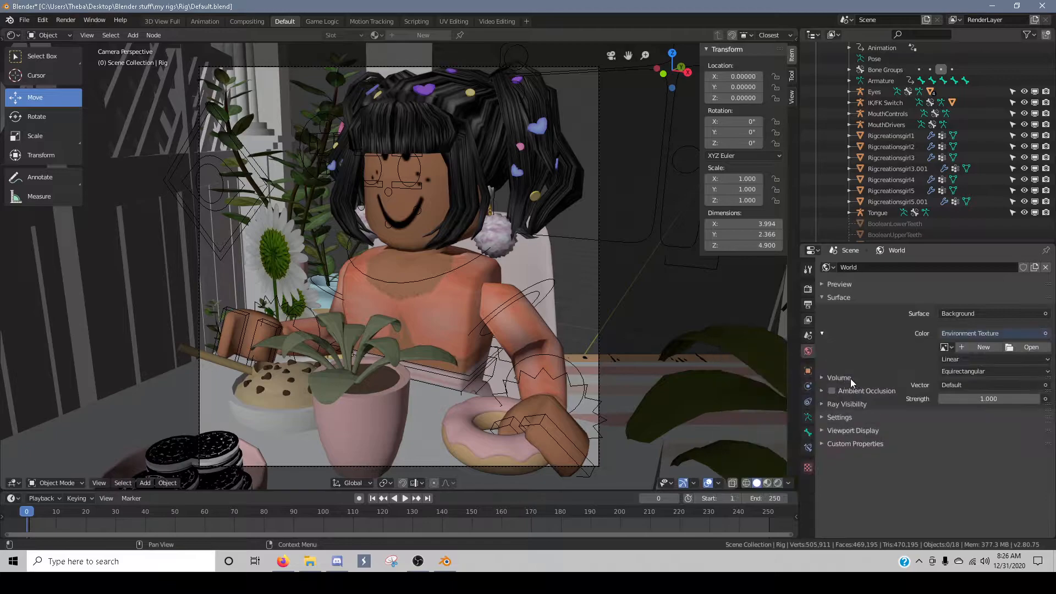
- Load the_sky_is_on_fire_4k.hdr as the world's environment image
left_click(1028, 347)
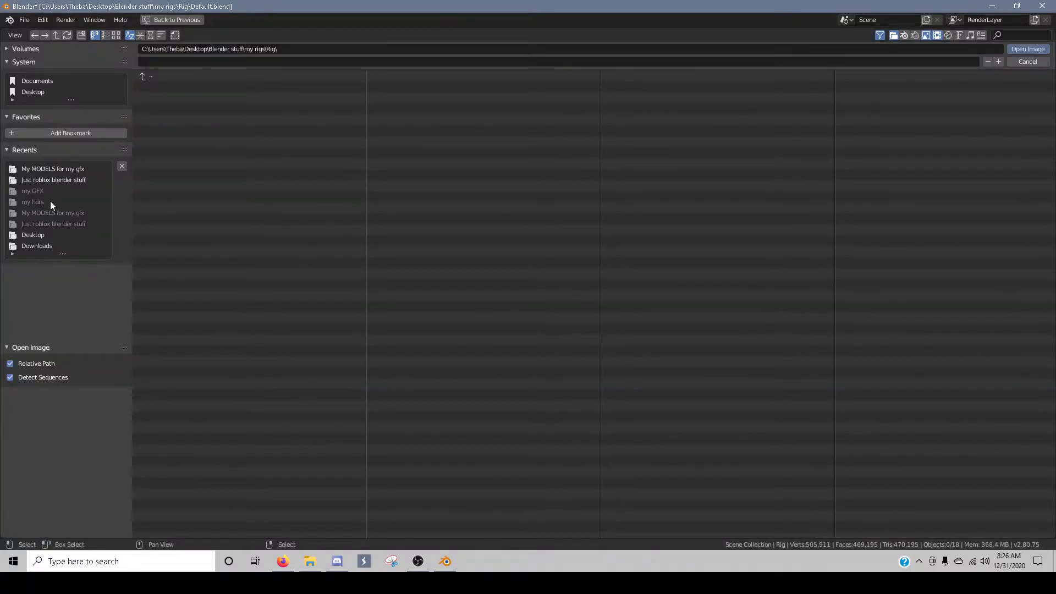
left_click(33, 180)
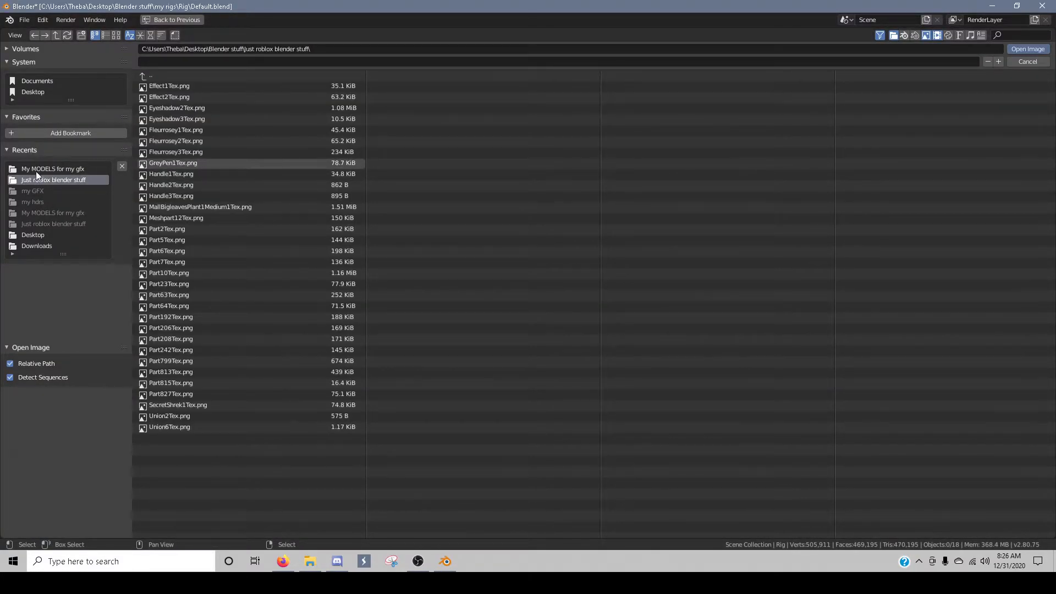
key("BackSpace")
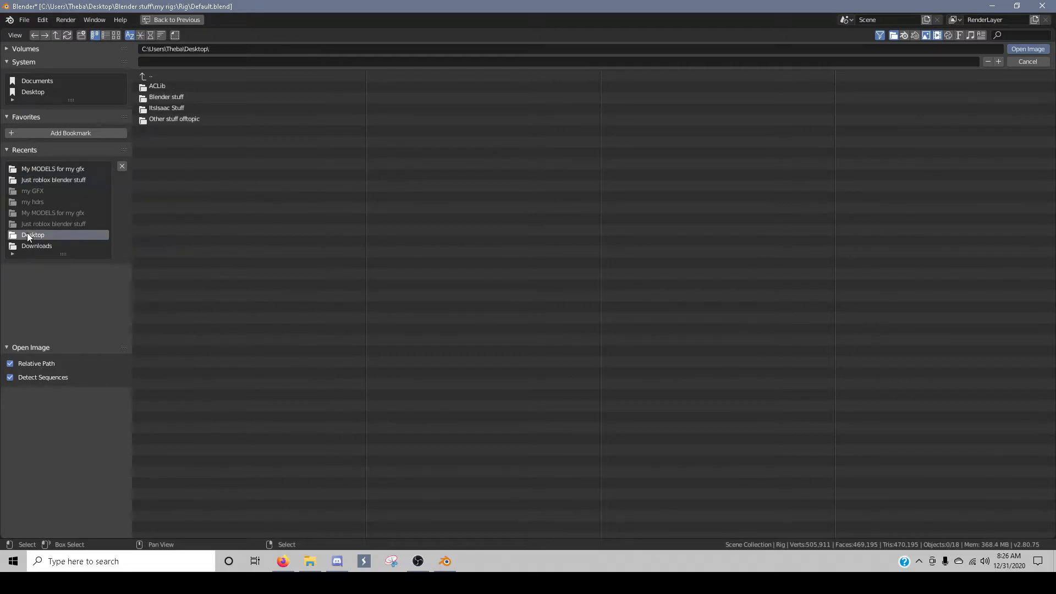
left_click(170, 108)
left_click(206, 85)
left_click(1031, 50)
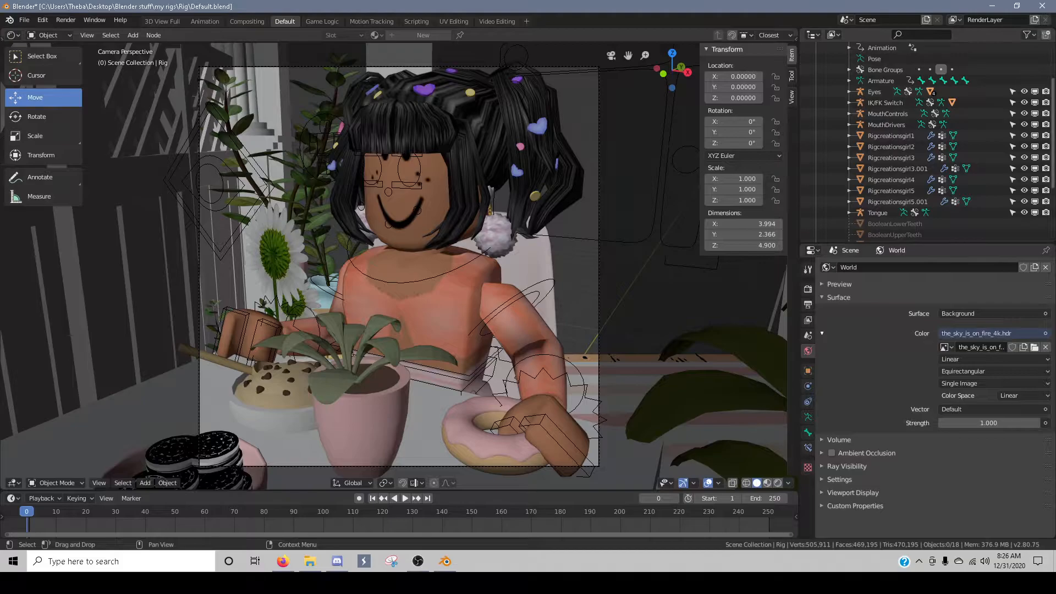
- Show the viewport in rendered shading and set the Cycles maximum transparency bounces to 0
left_click(778, 482)
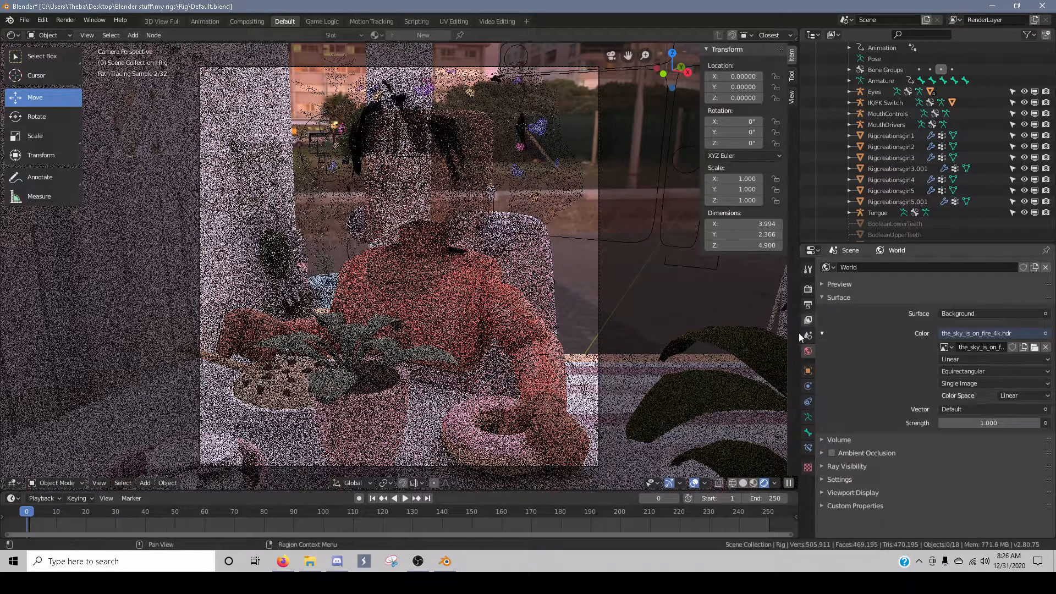
left_click(521, 147)
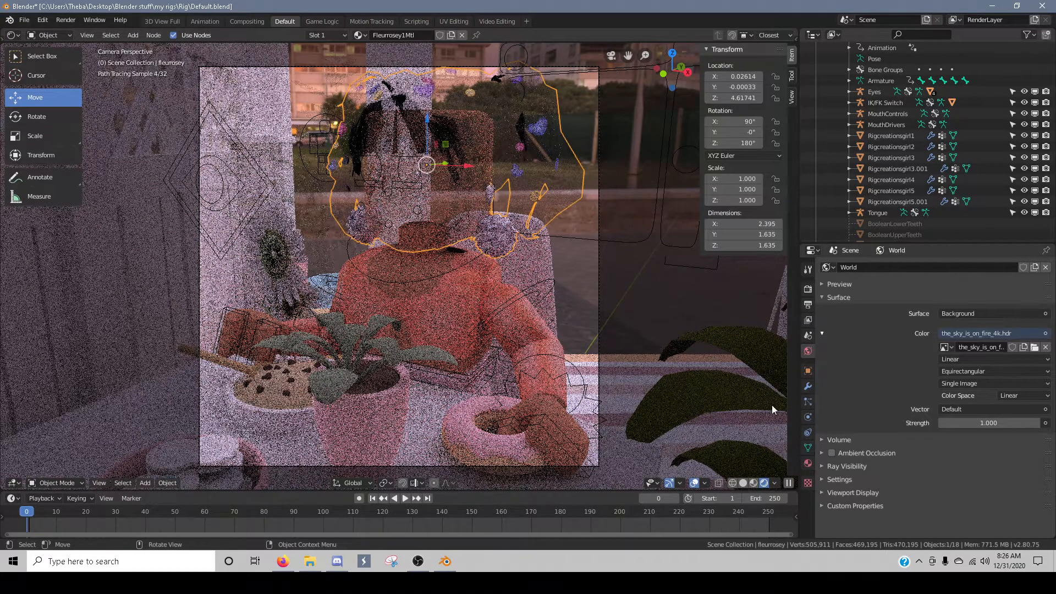
left_click(808, 308)
left_click(808, 288)
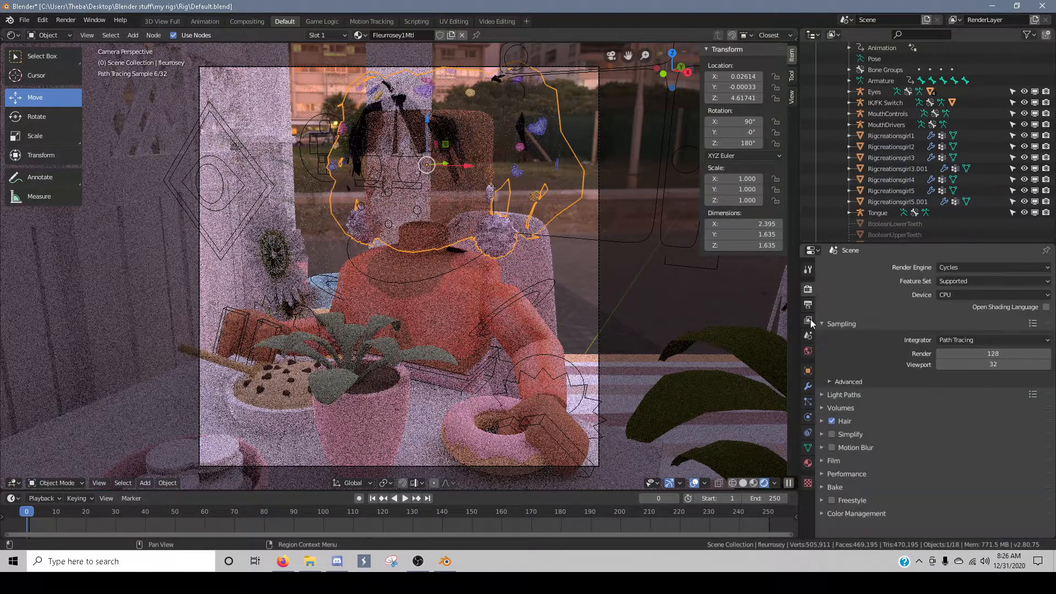
left_click(848, 394)
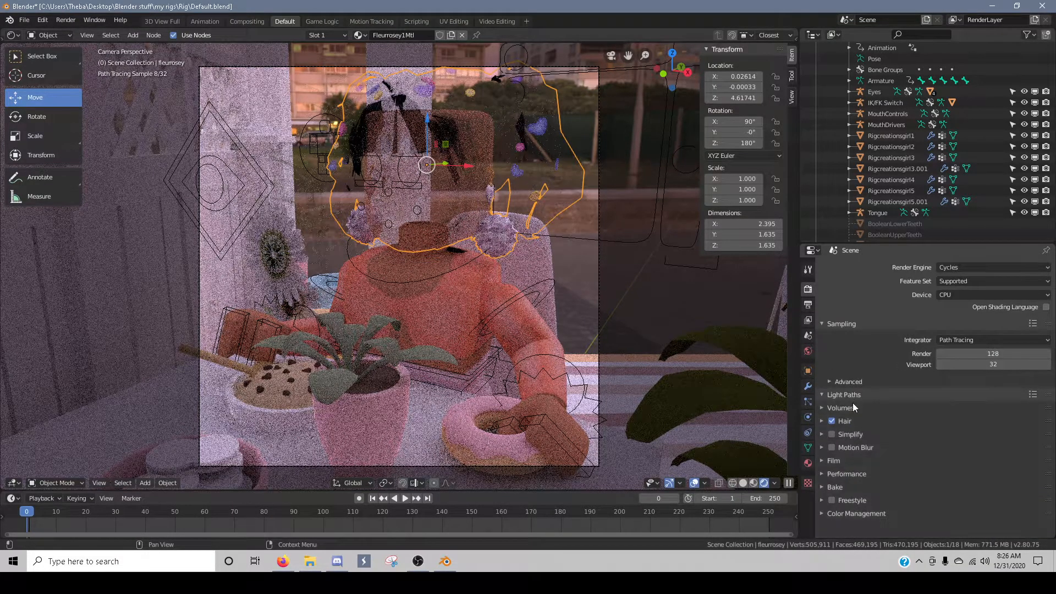
left_click(983, 461)
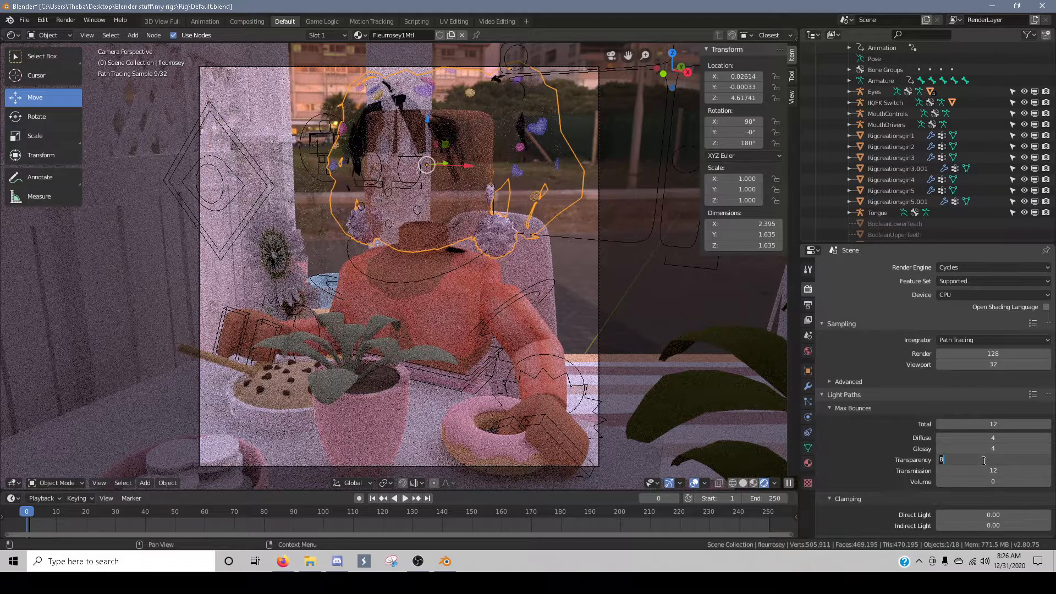
type("0")
key("Return")
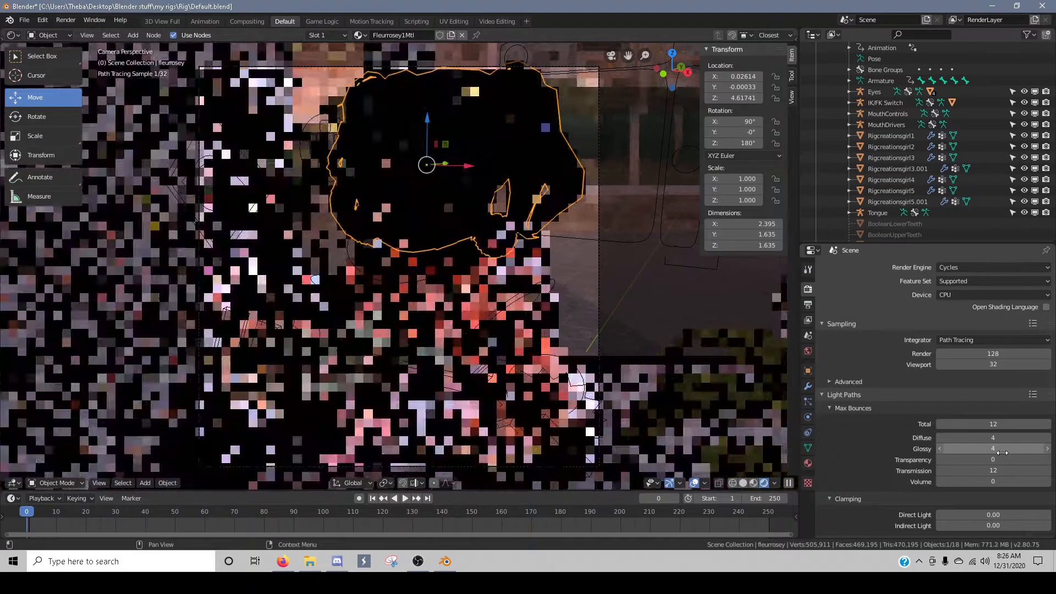
- Deselect the hair and switch the render engine to Eevee
left_click(809, 305)
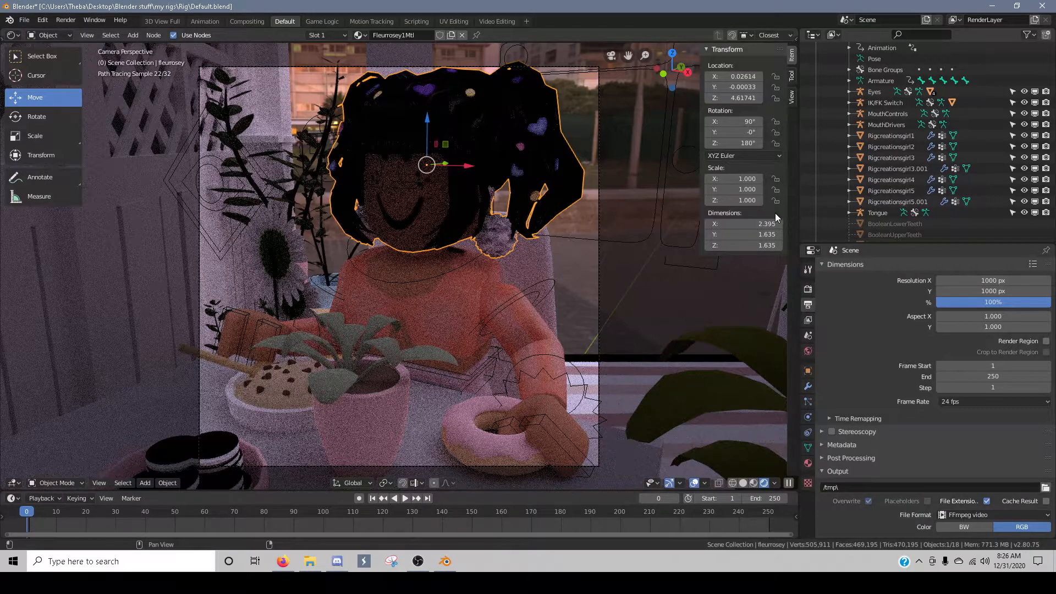
left_click(572, 306)
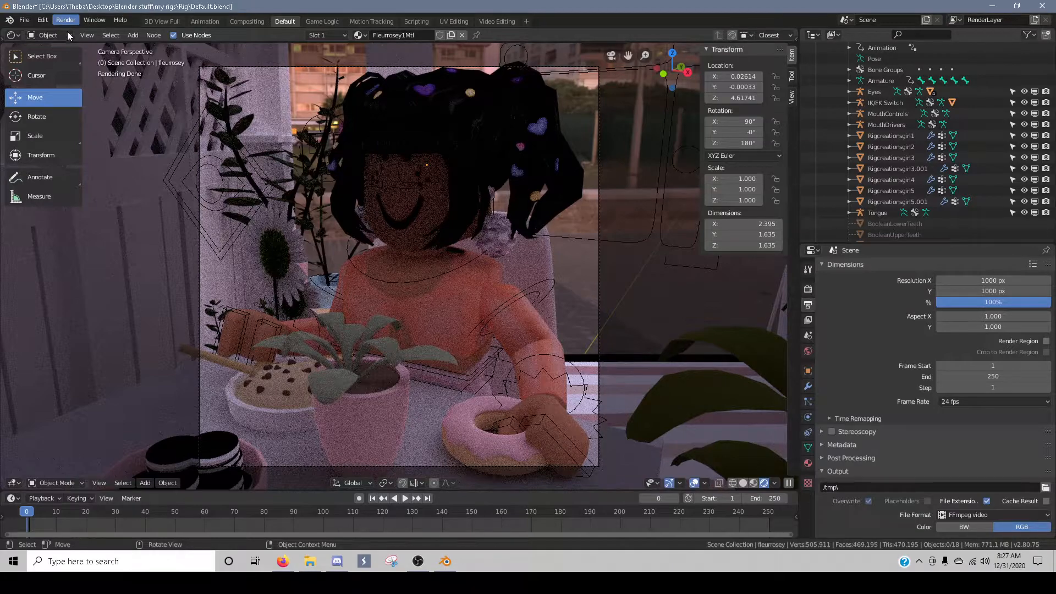
left_click(807, 289)
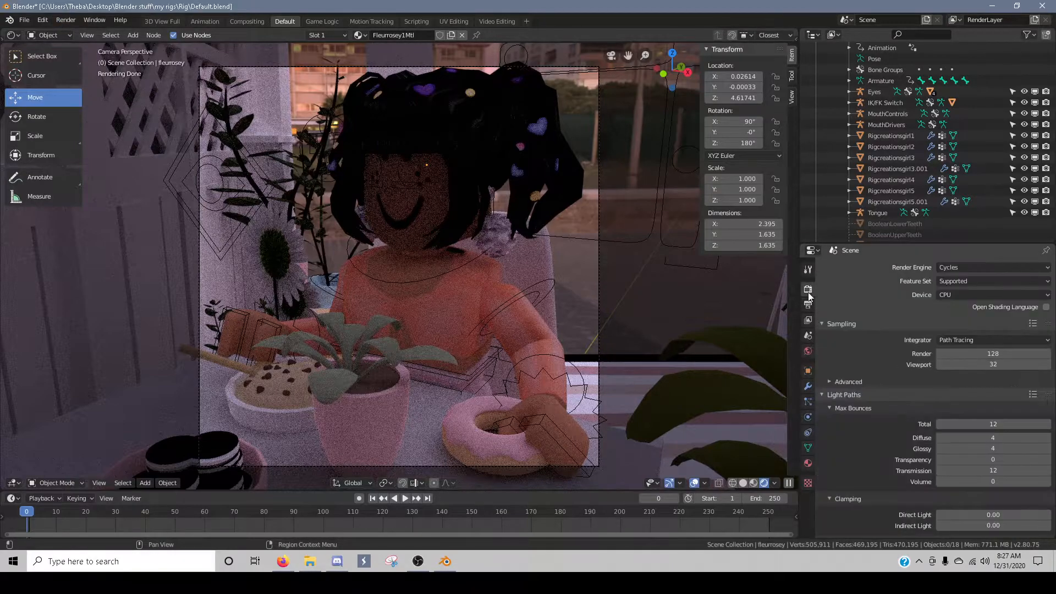
left_click(955, 269)
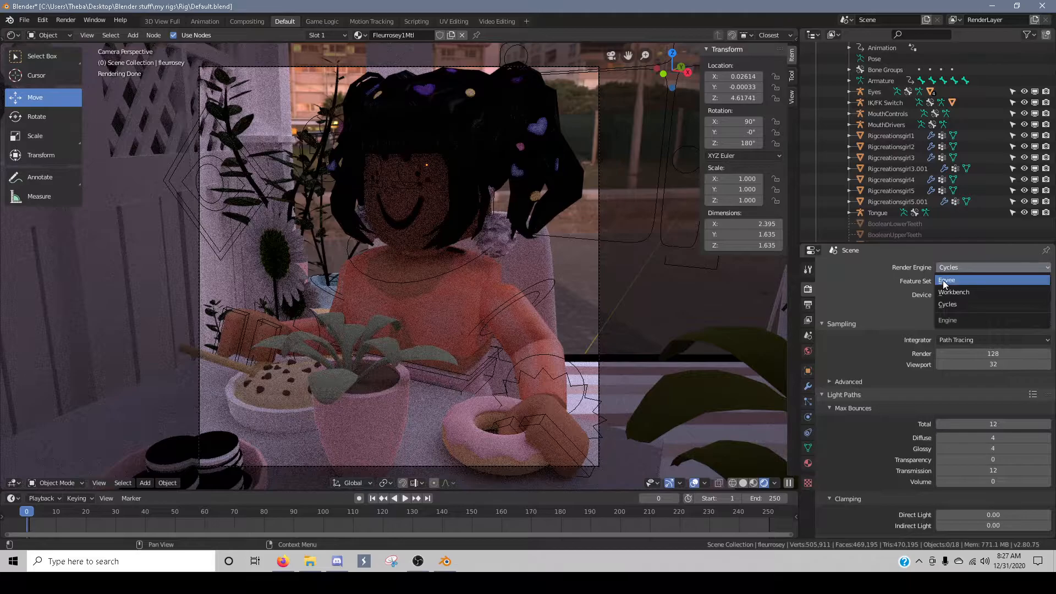
key("Return")
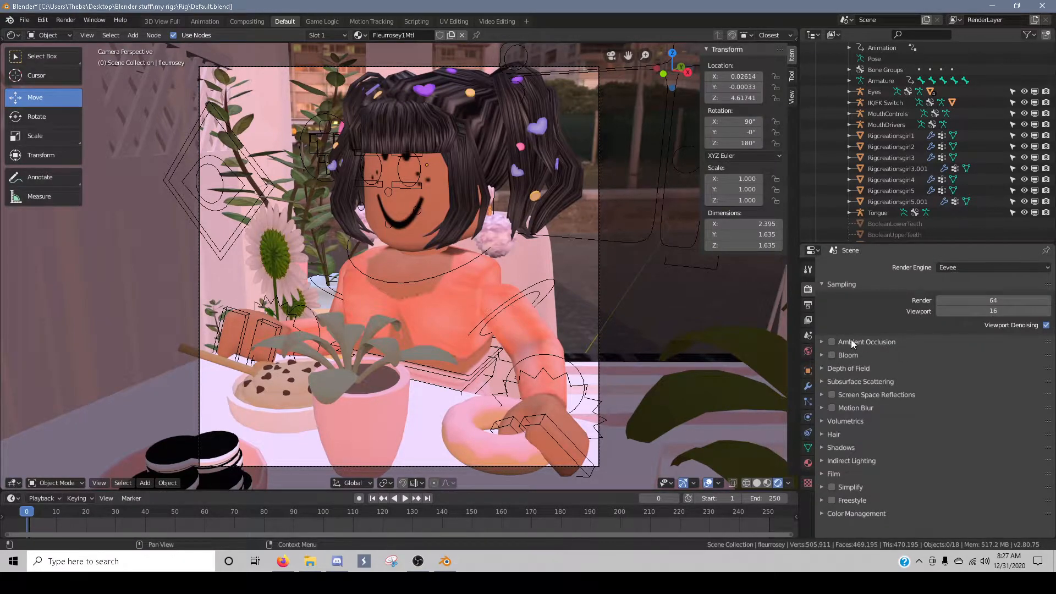
- Try the Cycles render engine, review its device and feature set options, and return to Eevee
left_click(966, 268)
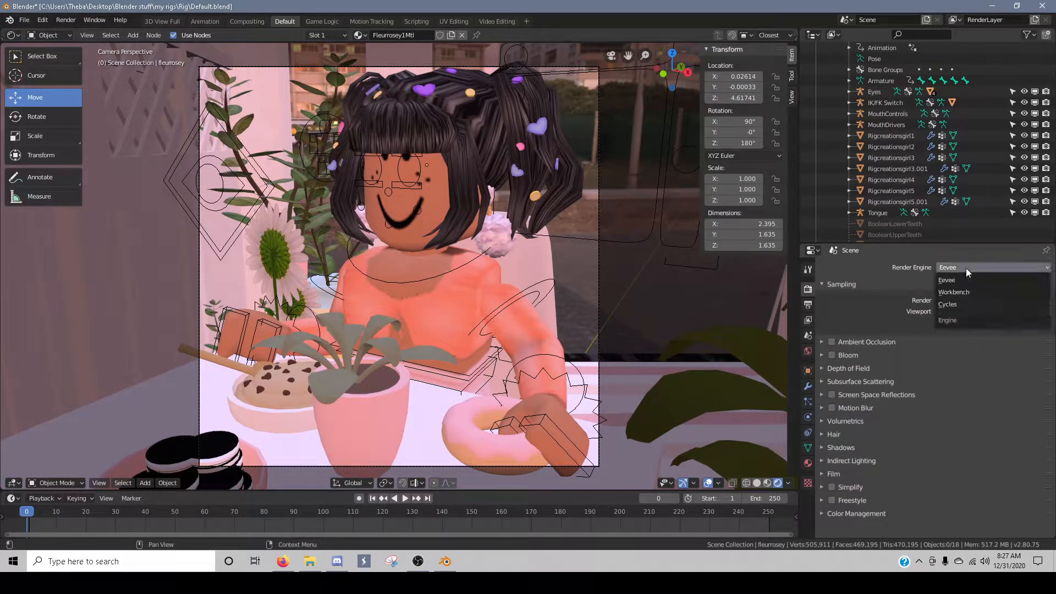
left_click(960, 308)
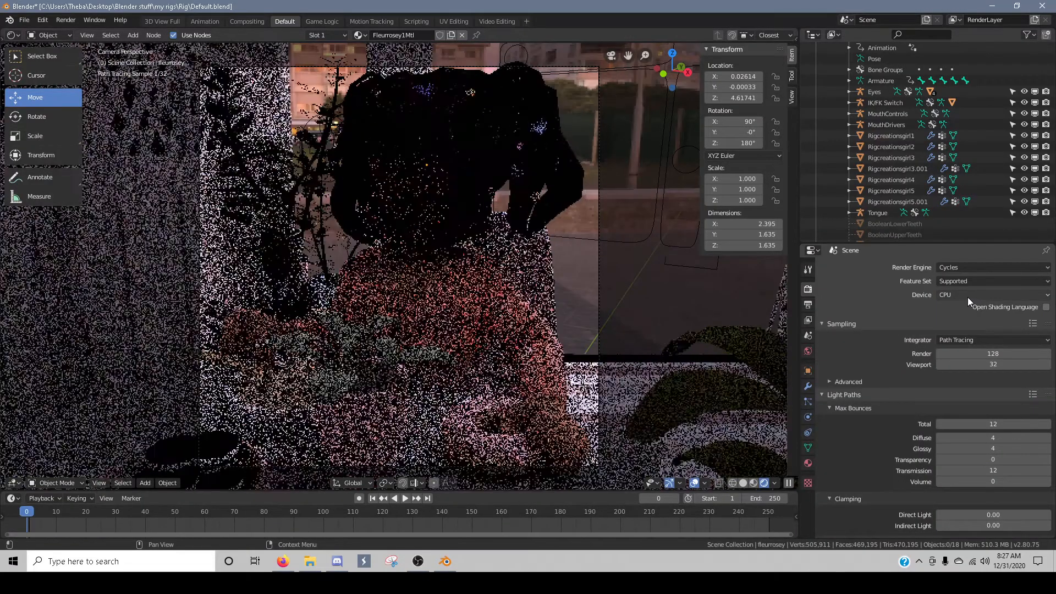
left_click(968, 297)
left_click(966, 296)
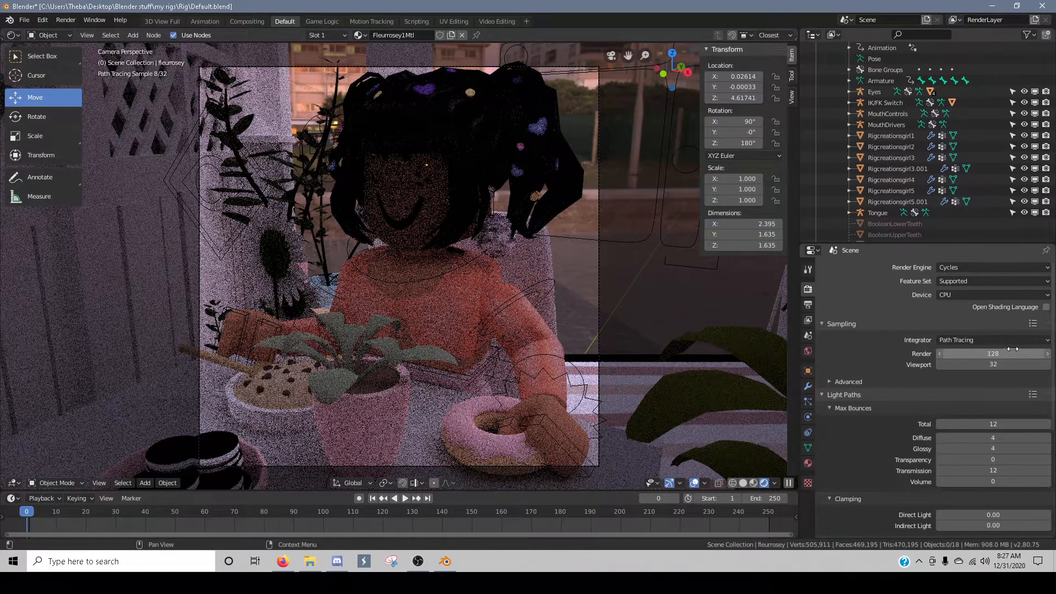
left_click(975, 279)
left_click(976, 281)
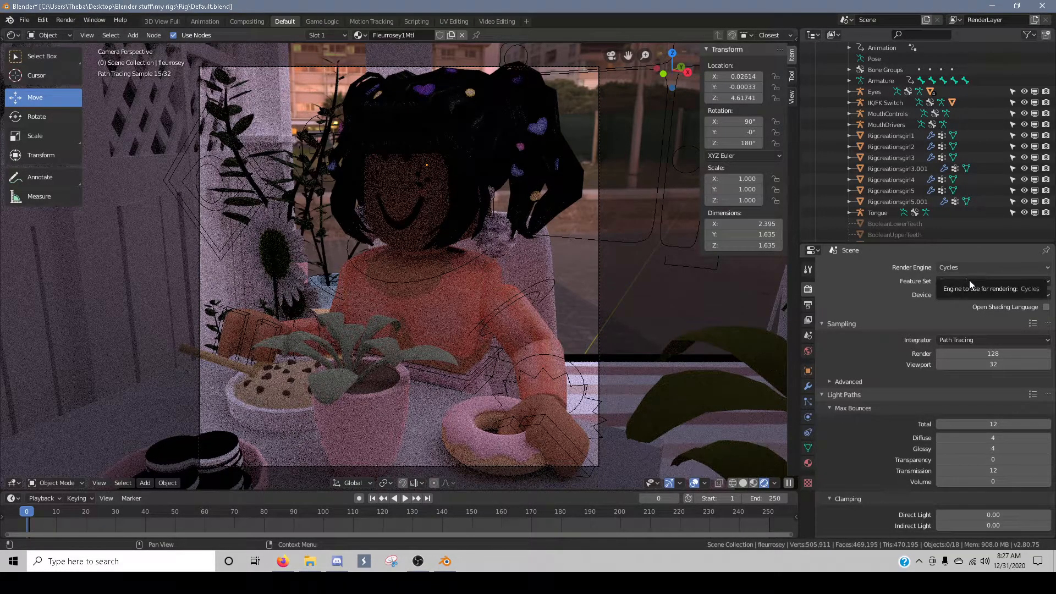
left_click(974, 269)
left_click(973, 268)
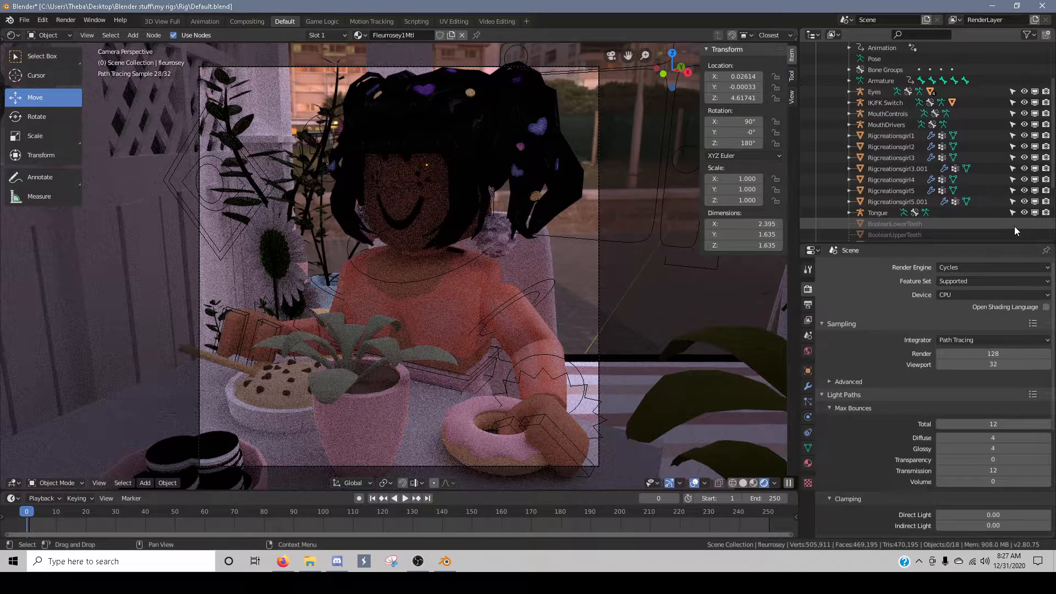
left_click(972, 266)
left_click(952, 279)
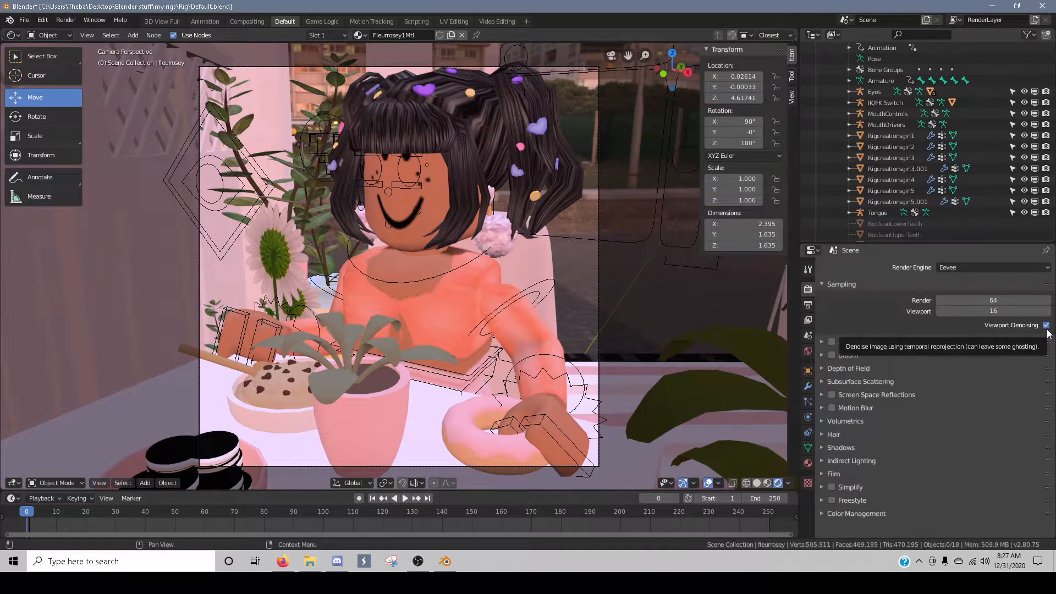
- Switch the render engine to Cycles and set the samples to 256 for render and 64 for viewport
left_click(985, 267)
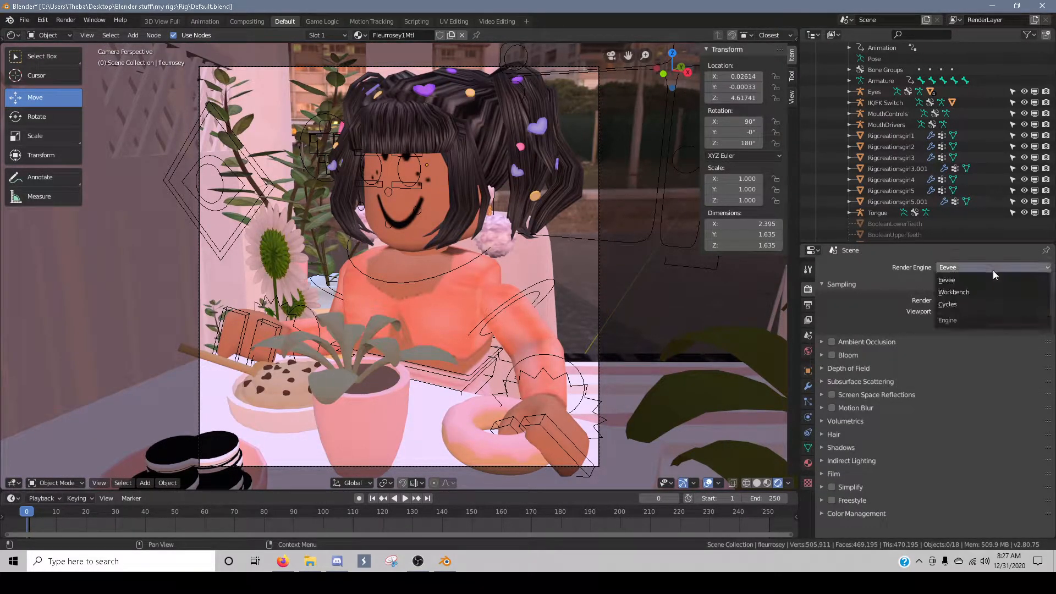
left_click(959, 302)
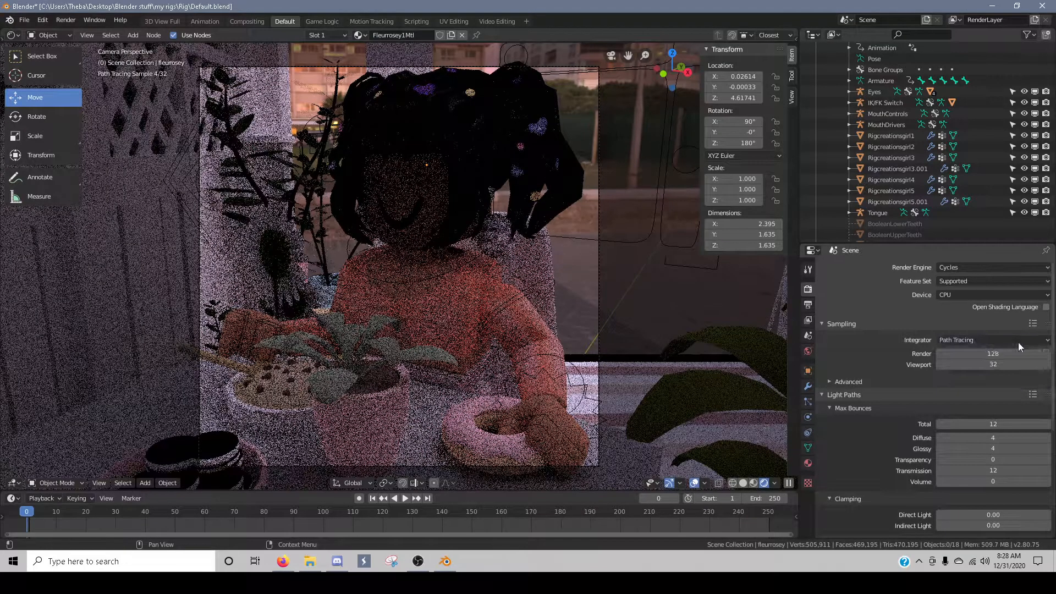
left_click(1008, 354)
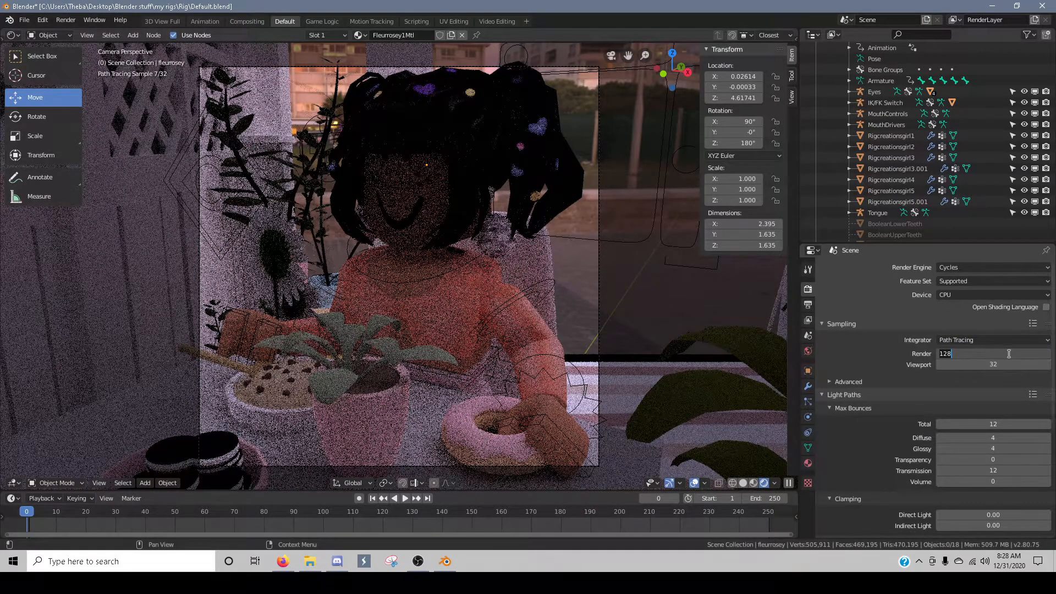
key("ctrl+a")
type("256")
key("Return")
left_click(1001, 365)
type("64")
key("Return")
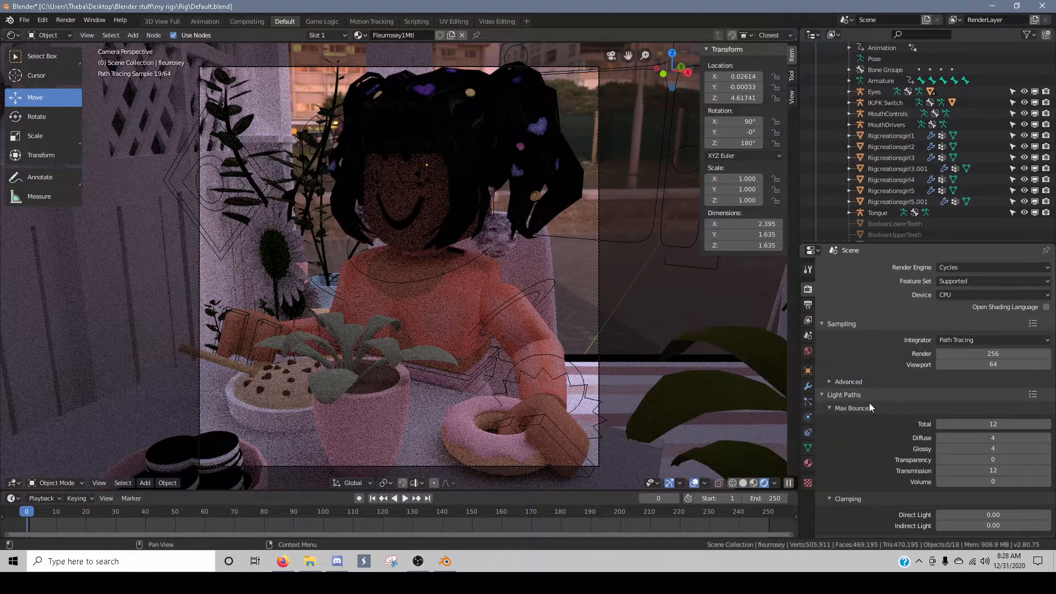
- Expand the Film render settings and enable the transparent background
scroll(932, 450, "down", 3)
scroll(913, 443, "down", 3)
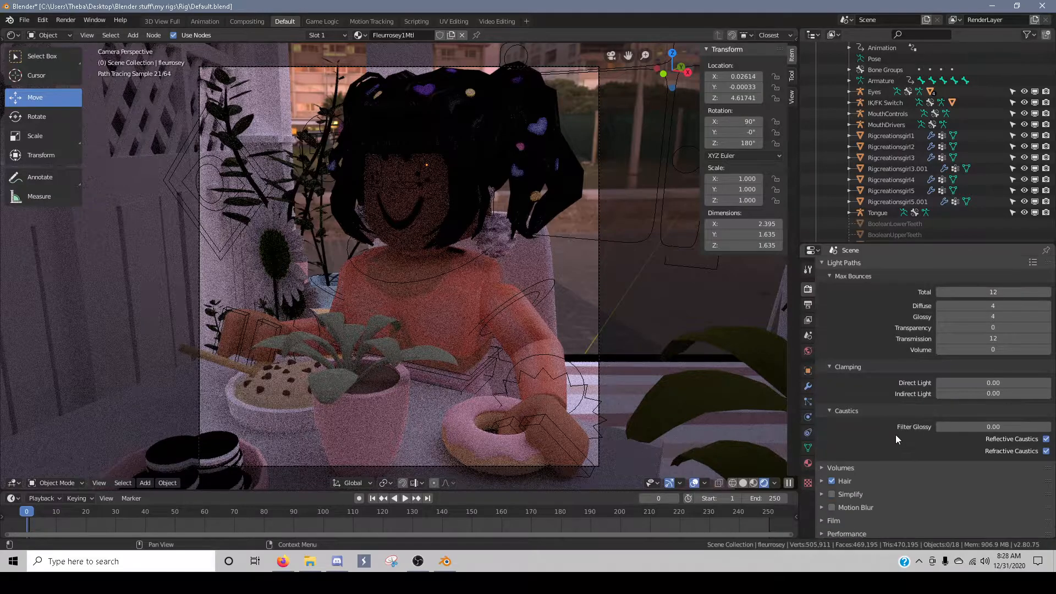
scroll(894, 446, "down", 1)
left_click(825, 447)
left_click(827, 444)
scroll(830, 464, "down", 1)
left_click(829, 481)
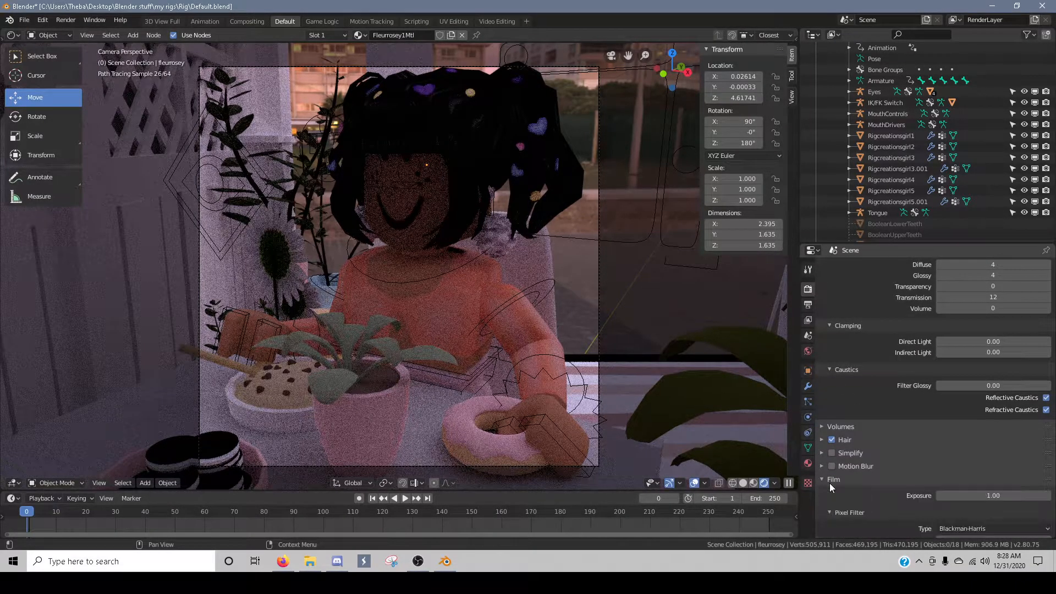
scroll(832, 468, "down", 1)
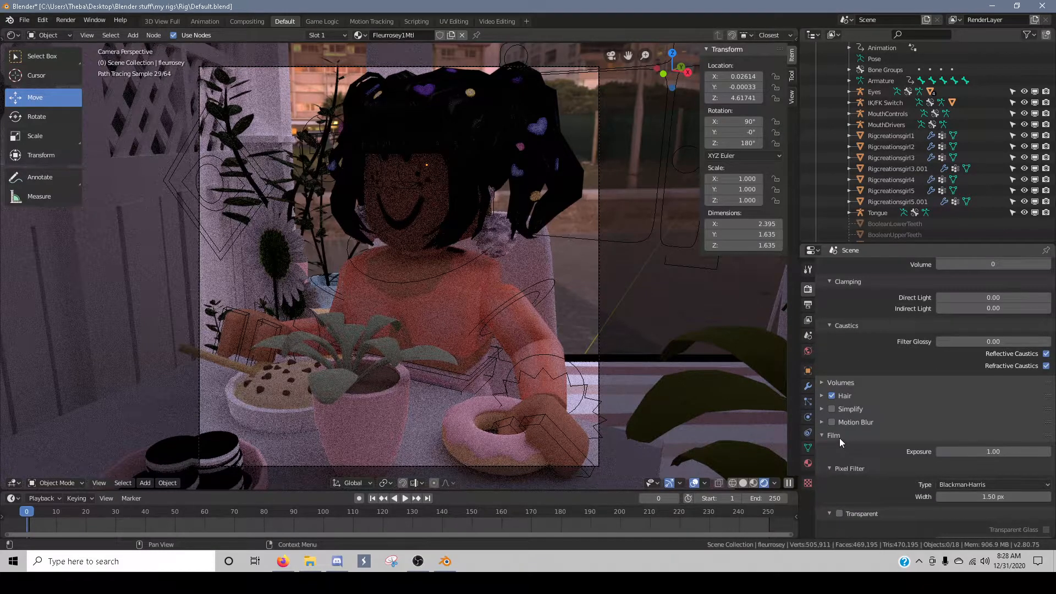
left_click(840, 438)
left_click(820, 477)
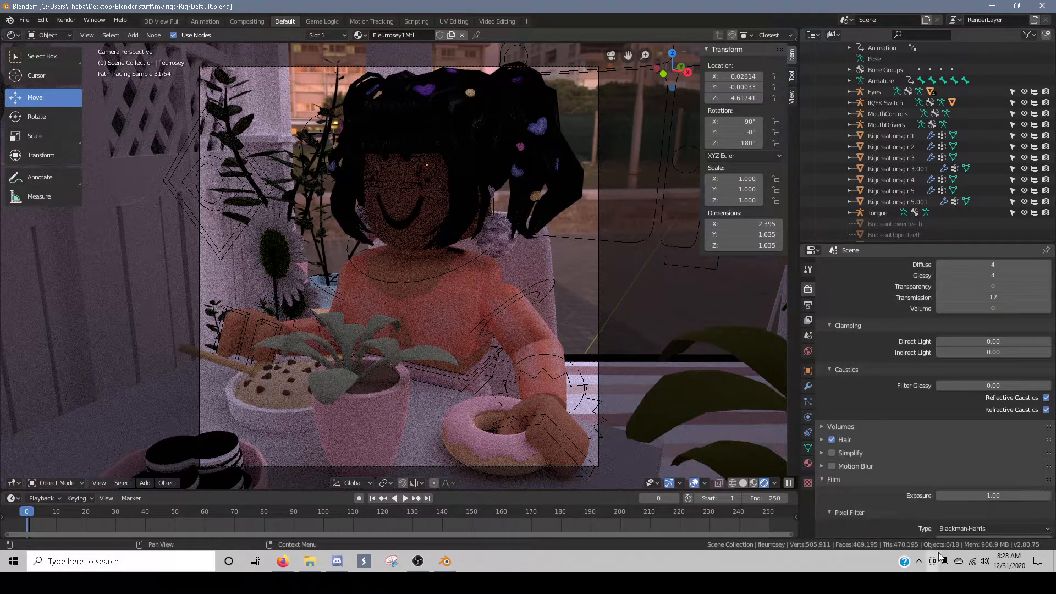
scroll(858, 509, "down", 2)
left_click(840, 513)
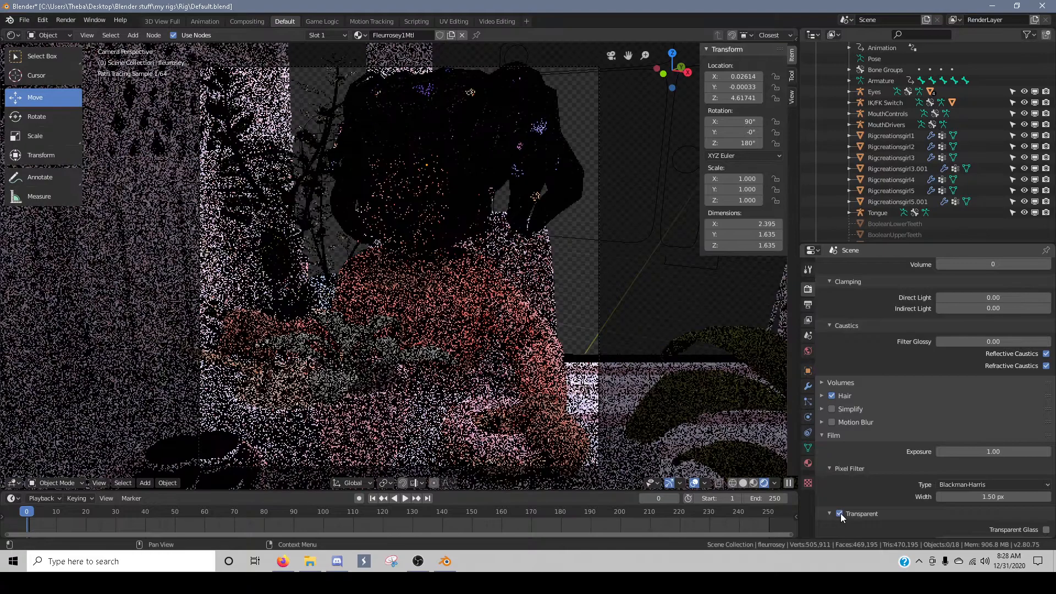
- Turn off the transparent film background so the HDRI is included in the render
left_click(829, 469)
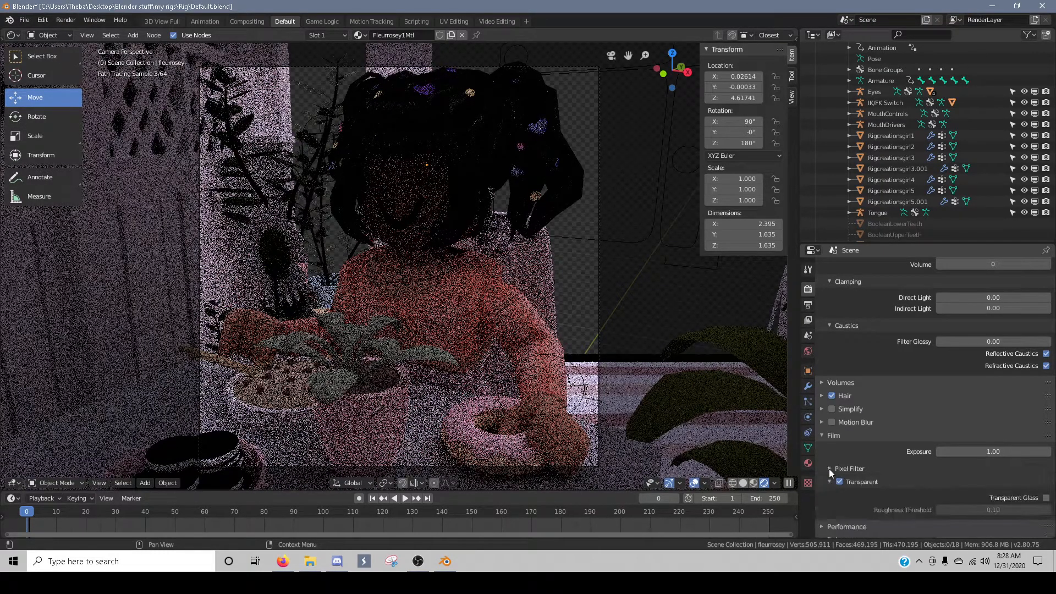
left_click(829, 468)
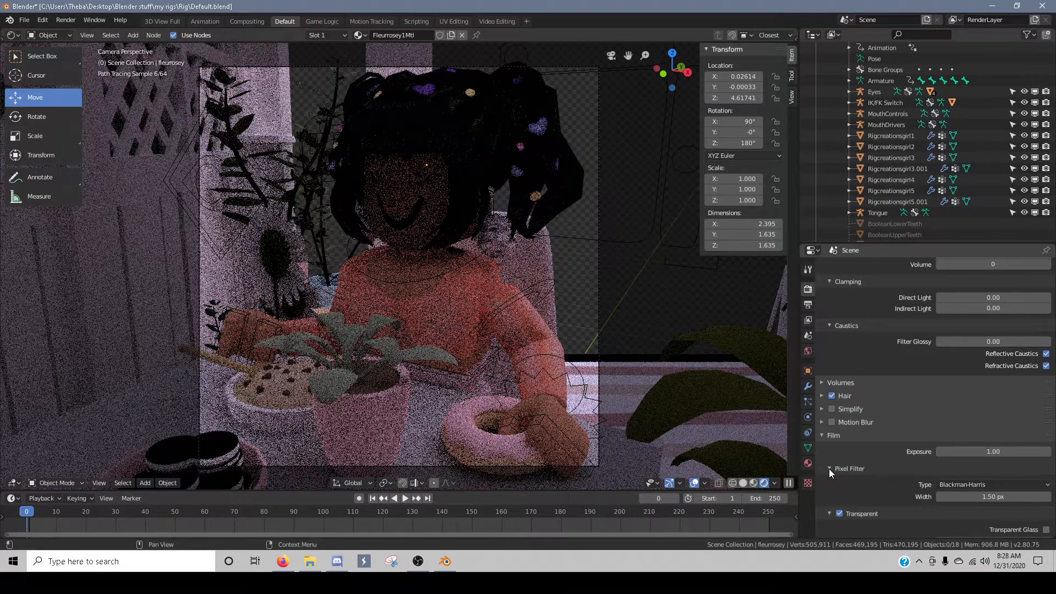
left_click(840, 513)
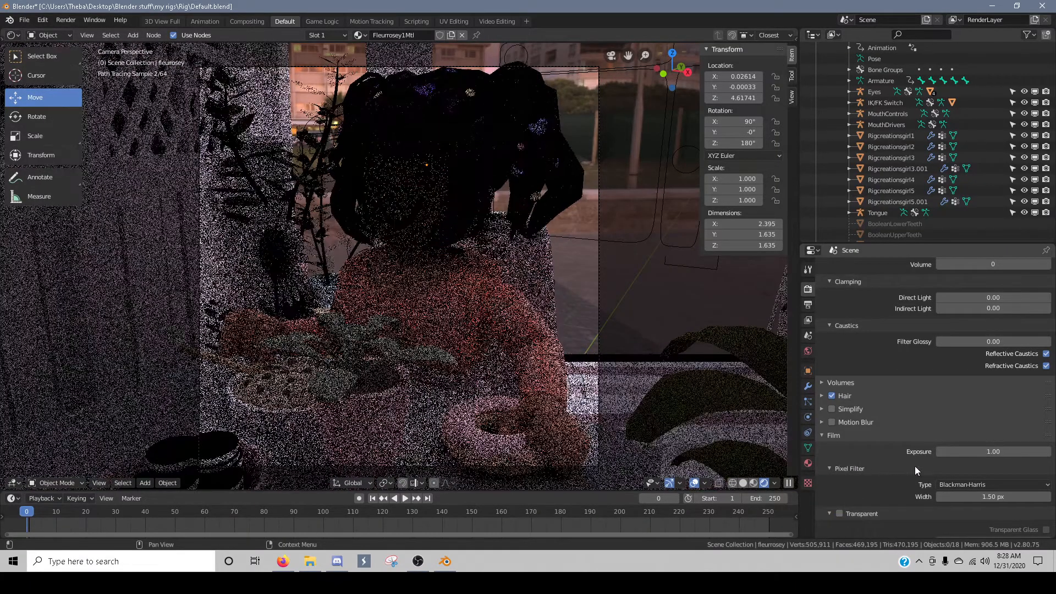
scroll(908, 465, "up", 8)
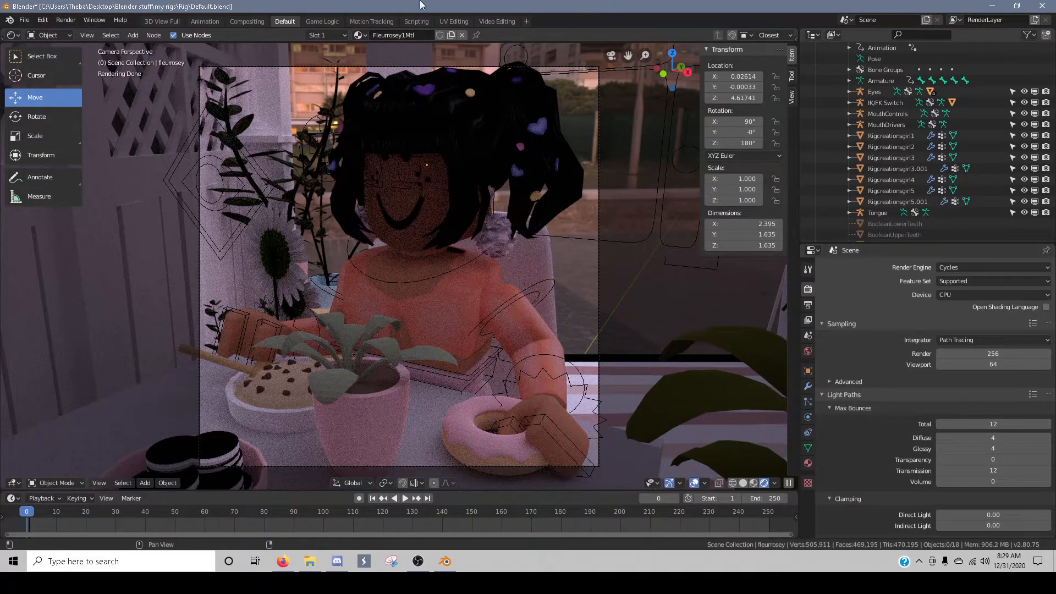
- Render the camera view as a still image
left_click(65, 20)
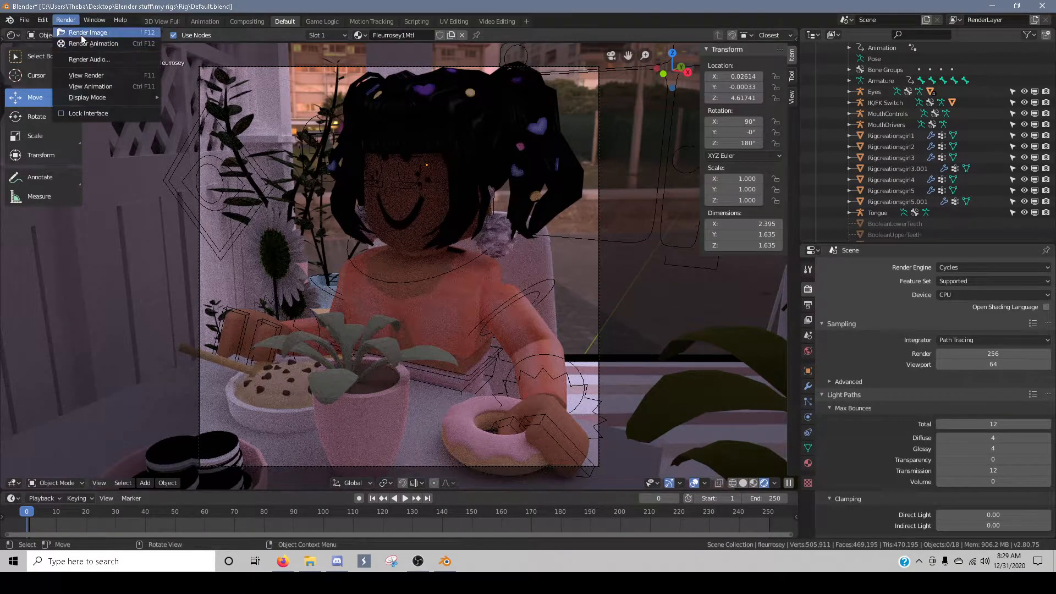
left_click(77, 33)
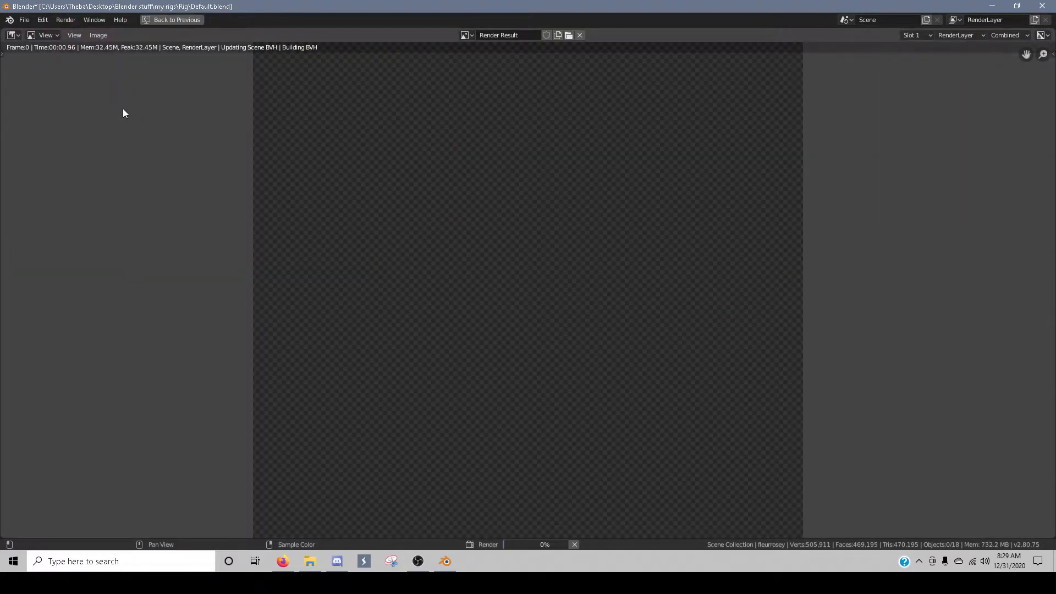
scroll(432, 154, "up", 1)
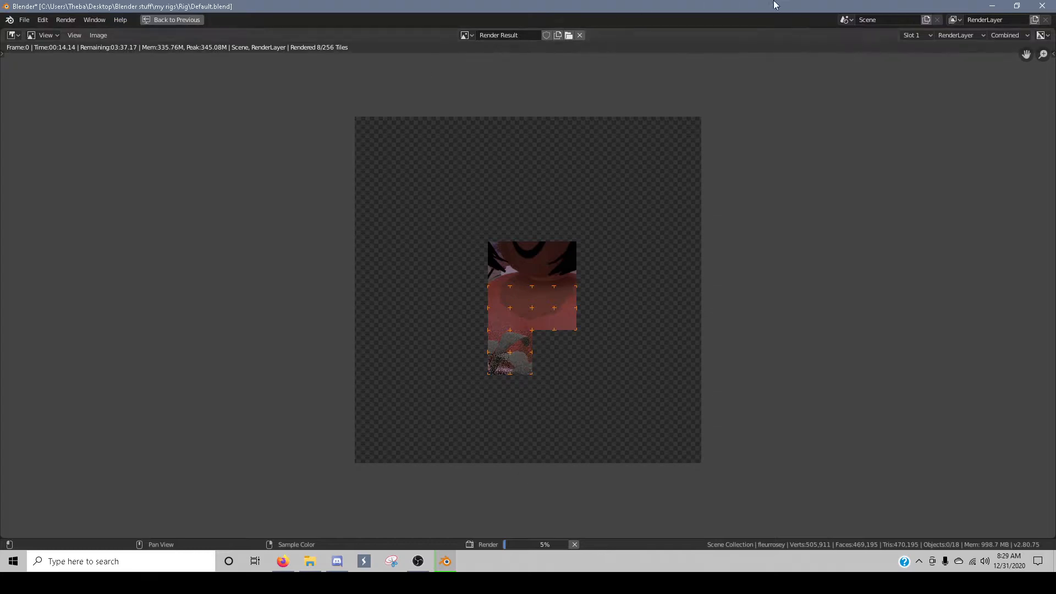
left_click(95, 20)
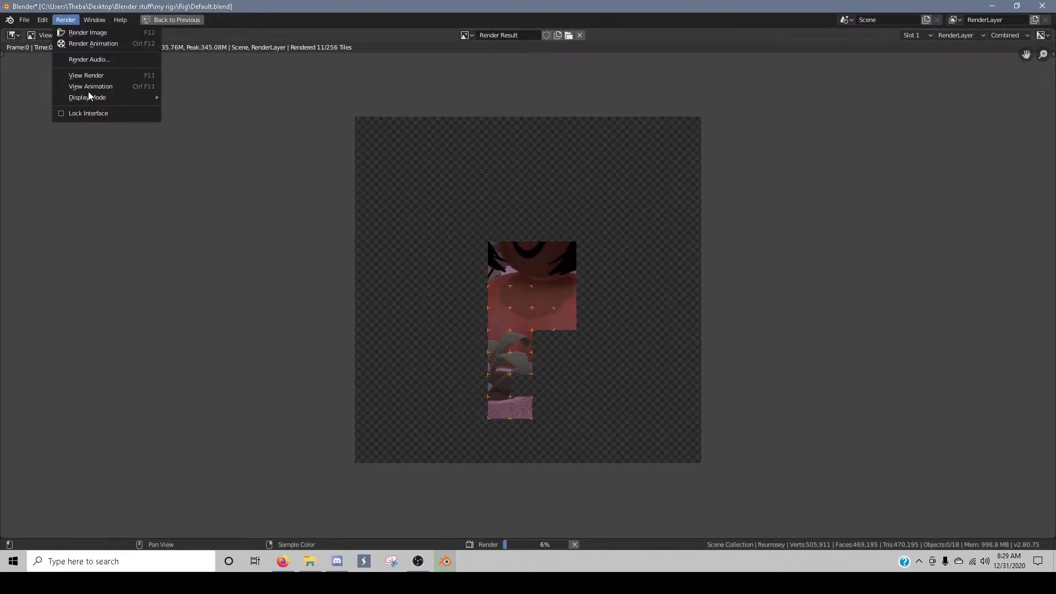
mouse_move(88, 97)
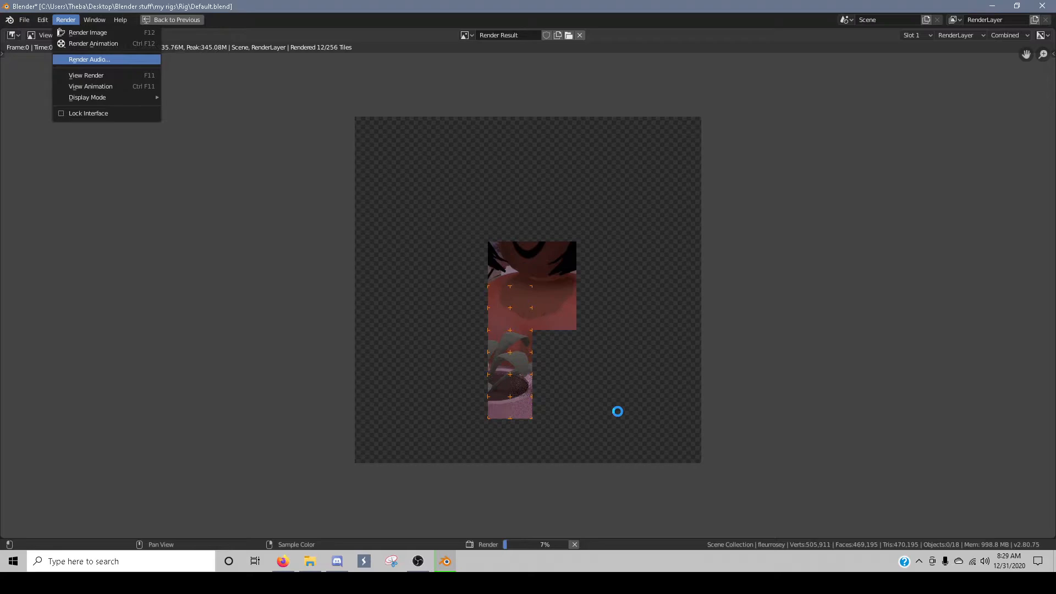
- Switch to Discord to view the seated-girl GFX in the gfx-critiques channel, and return to Blender
left_click(337, 561)
left_click(346, 463)
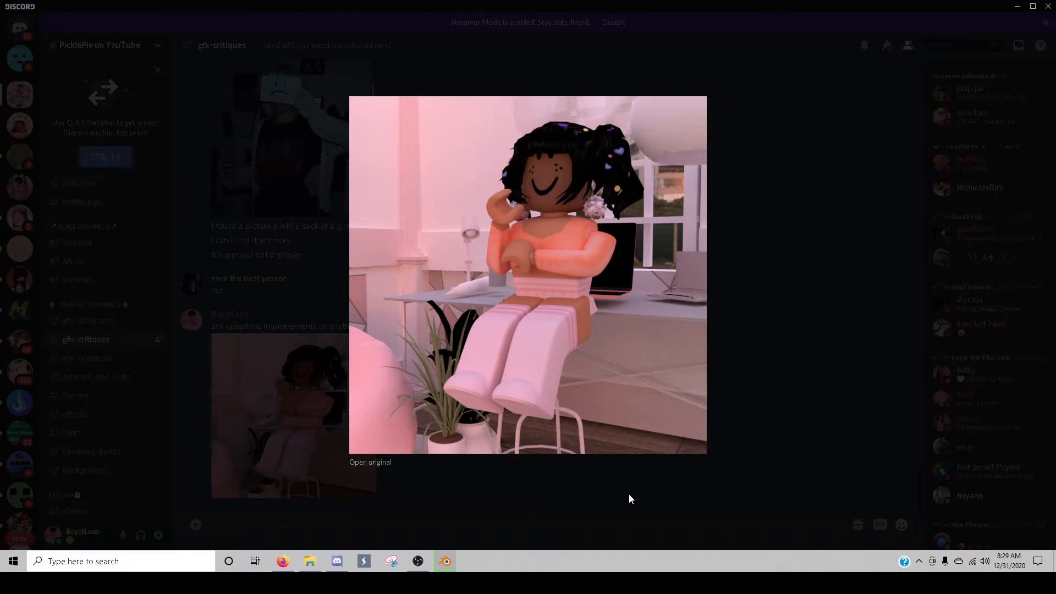
left_click(817, 338)
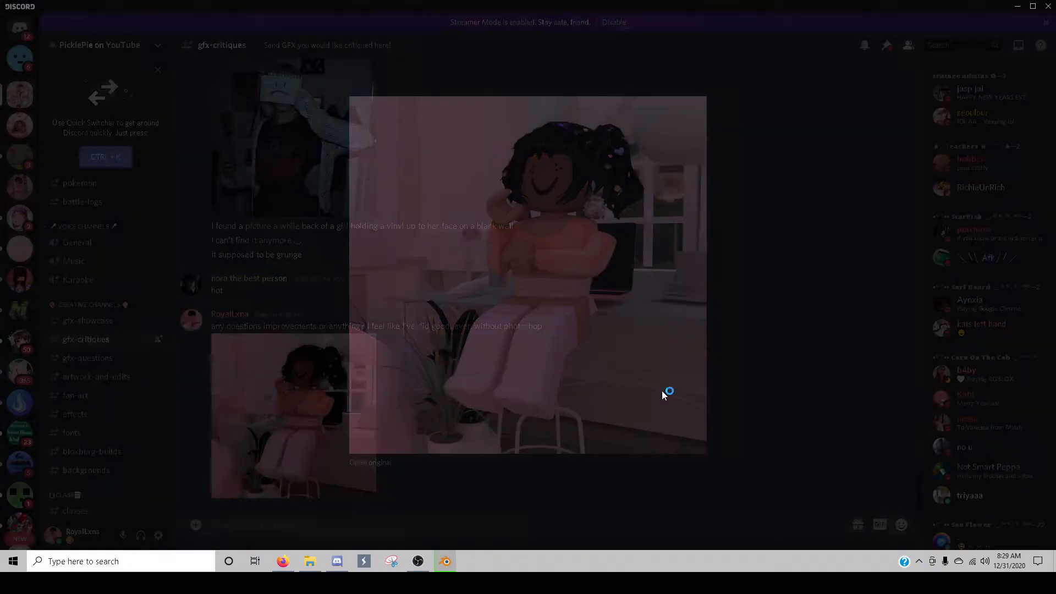
left_click(445, 561)
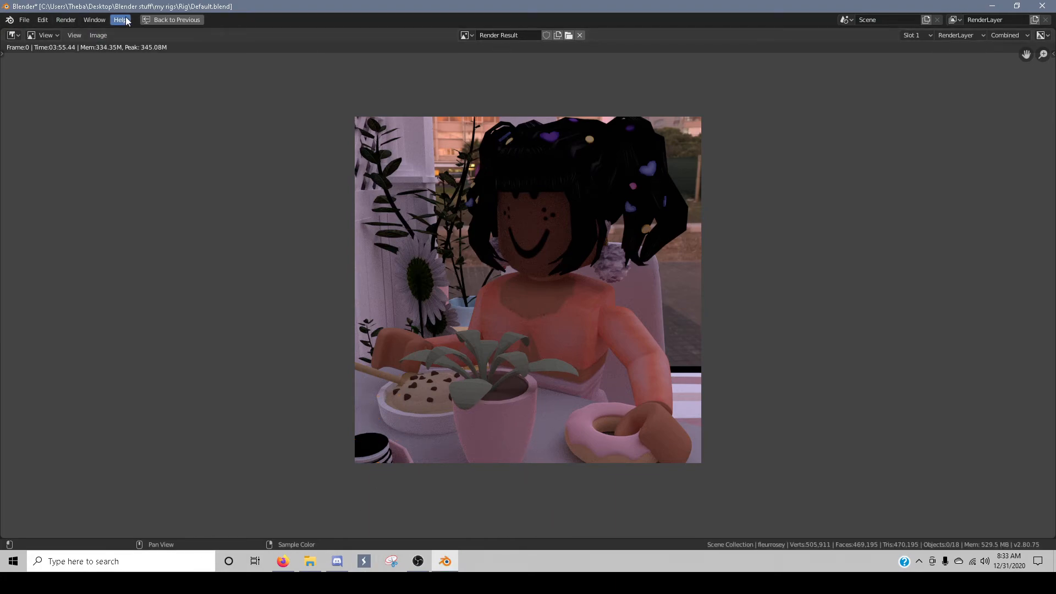
- Start saving the render result as a new image in the Desktop folder Blender stuff\my GFX
left_click(74, 36)
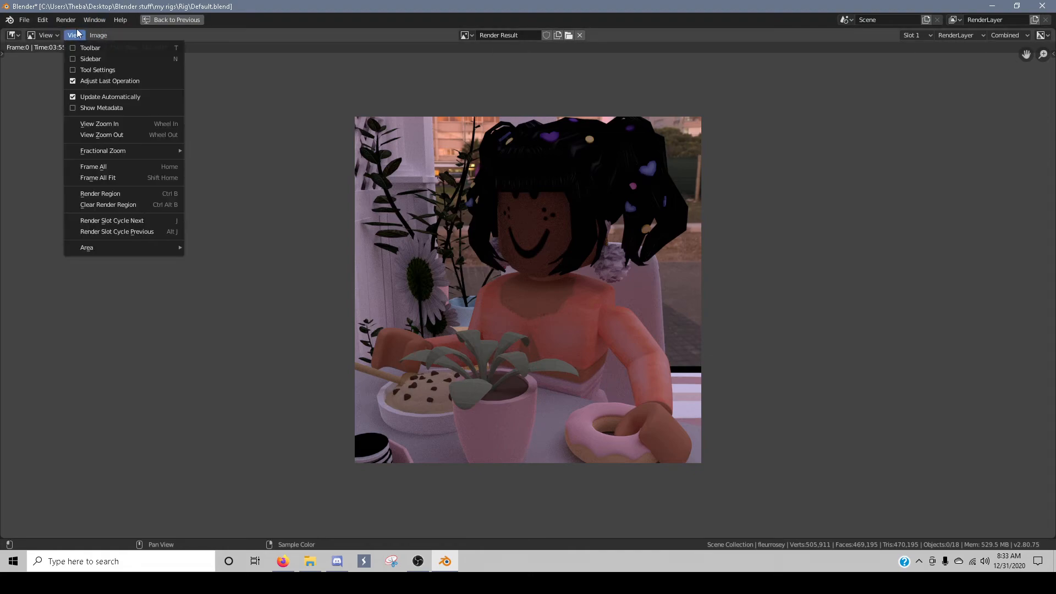
left_click(75, 36)
mouse_move(98, 36)
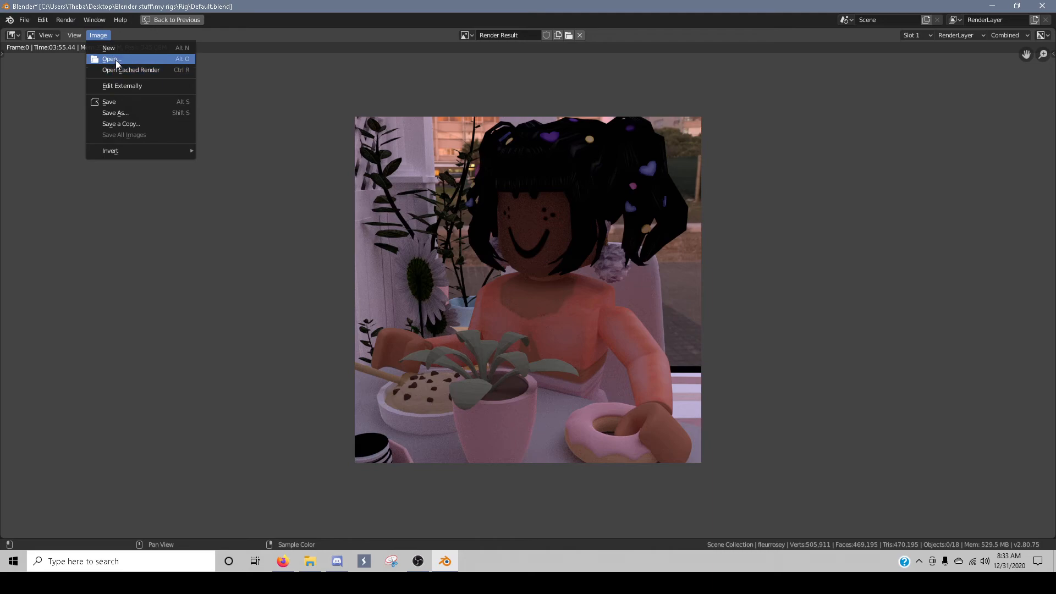
left_click(127, 111)
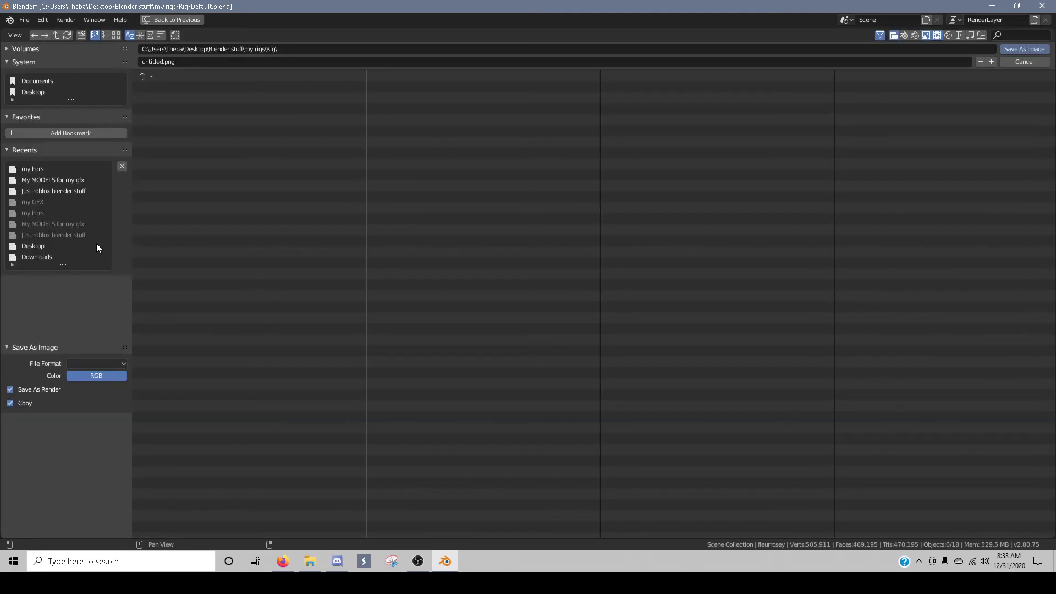
left_click(42, 246)
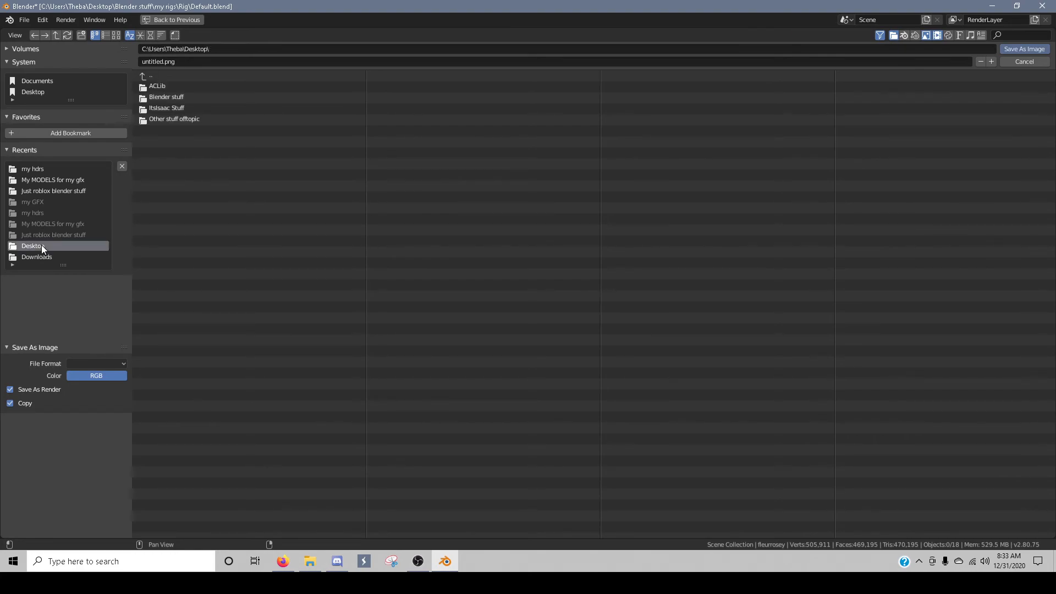
left_click(179, 99)
left_click(173, 98)
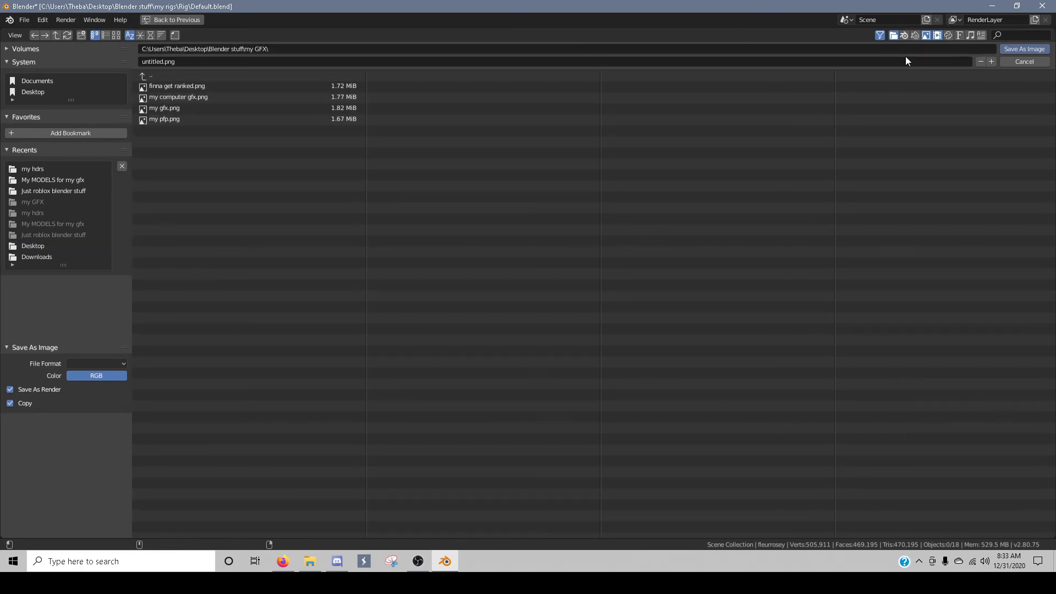
- Name the render image "the best gfx i ever made" and save it
left_click(737, 65)
key("BackSpace")
type("the best gfx i ever made")
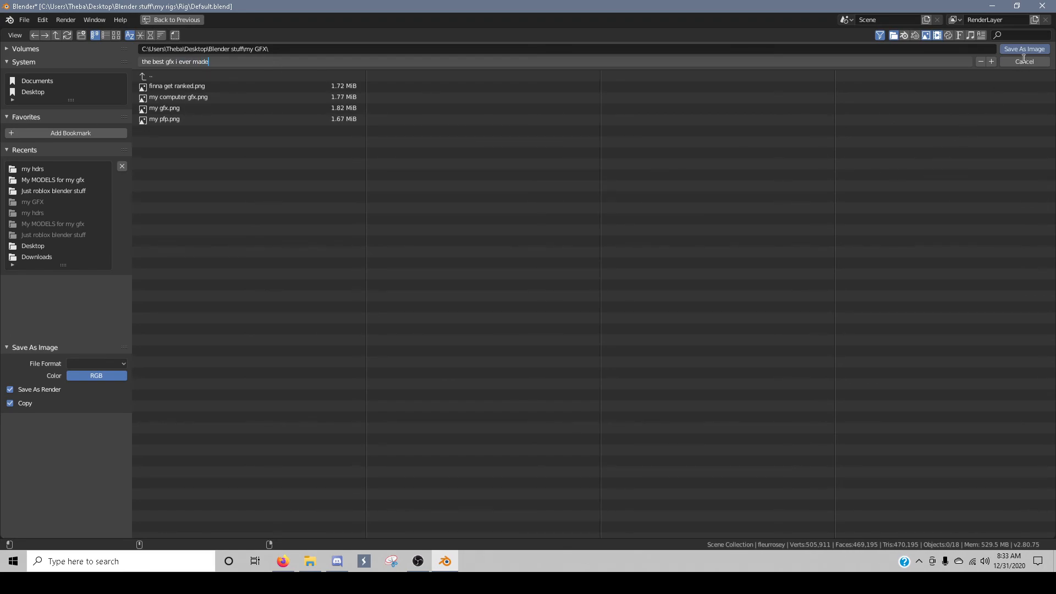
key("Return")
left_click(1024, 49)
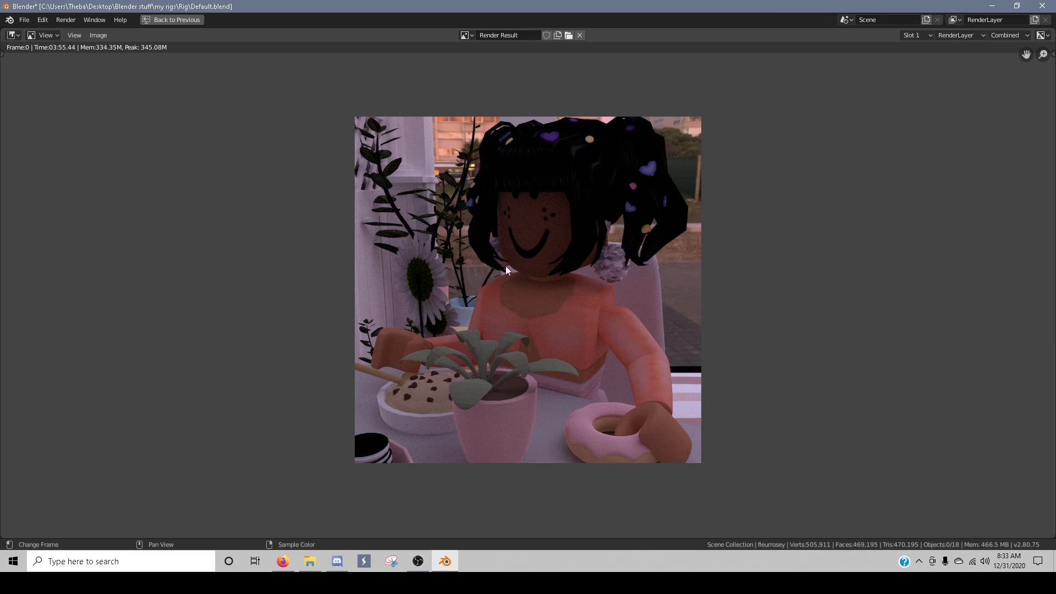
- Close Blender and discard the unsaved changes to the scene file
left_click(418, 561)
left_click(856, 507)
left_click(1043, 6)
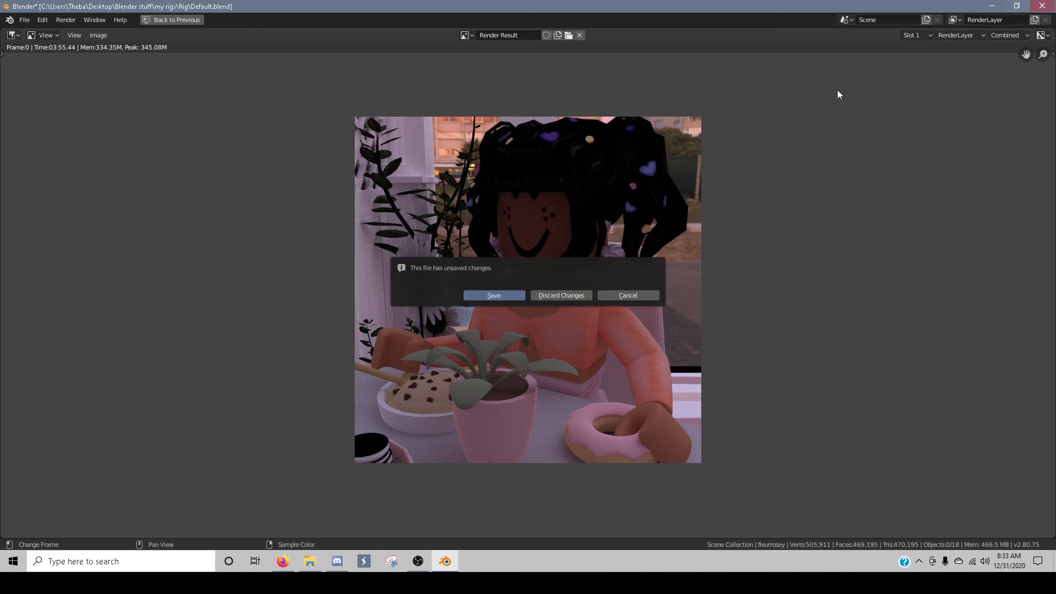
left_click(565, 296)
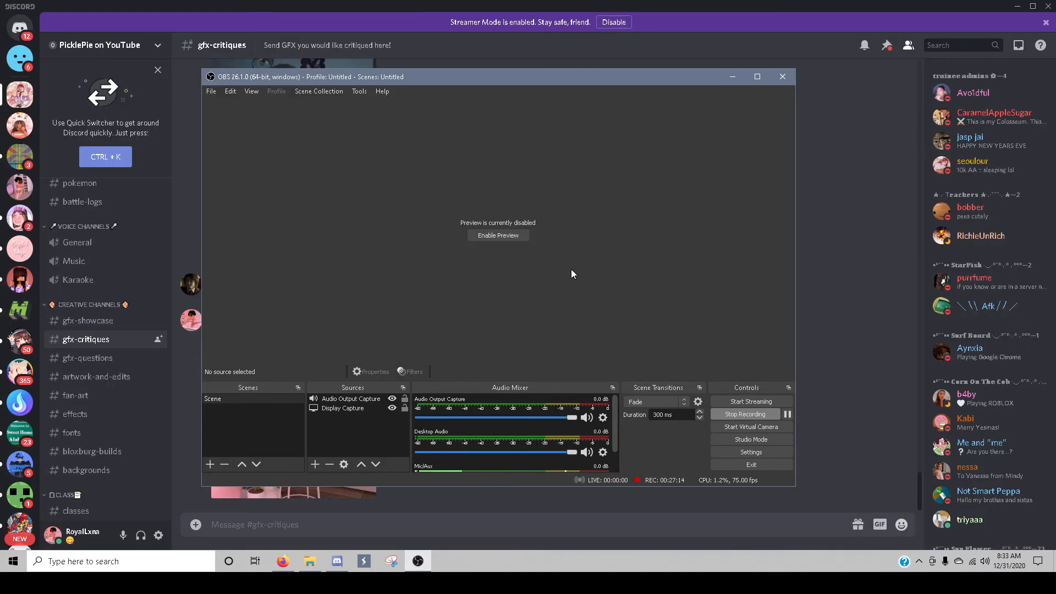